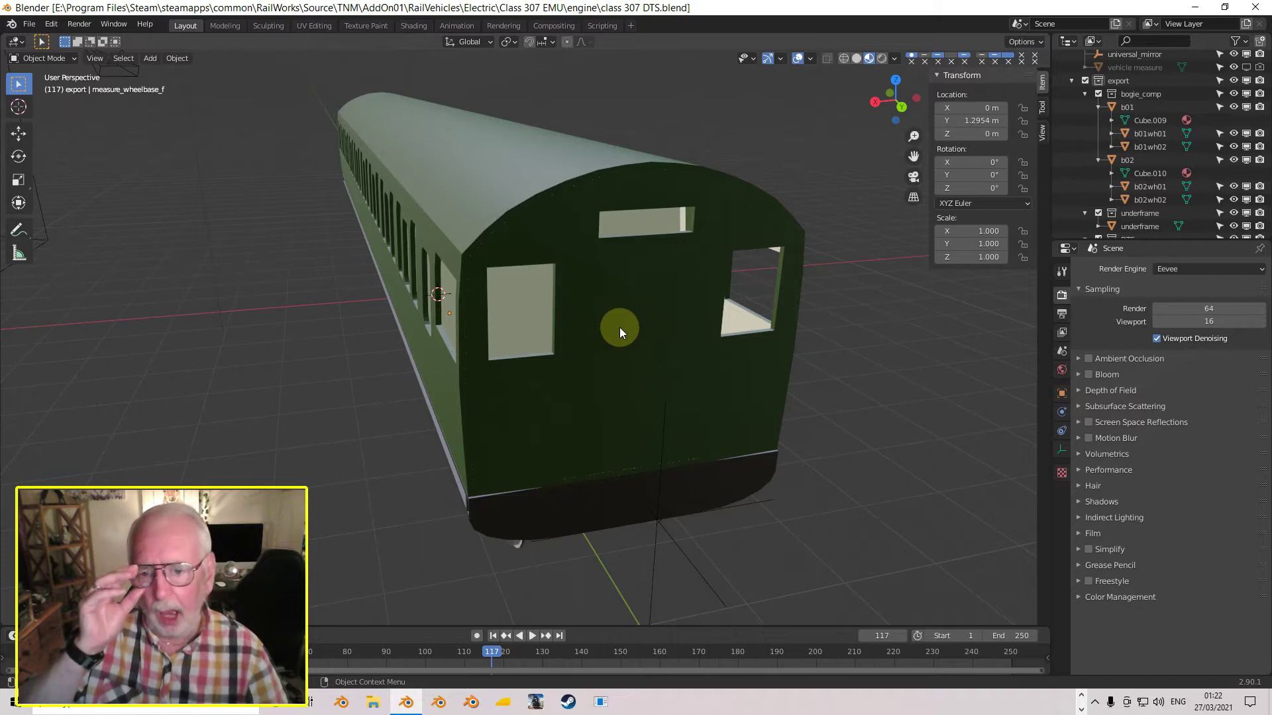
- Hide the DTSmesh body and show the DTS body with its modifiers in its place
left_click(620, 324)
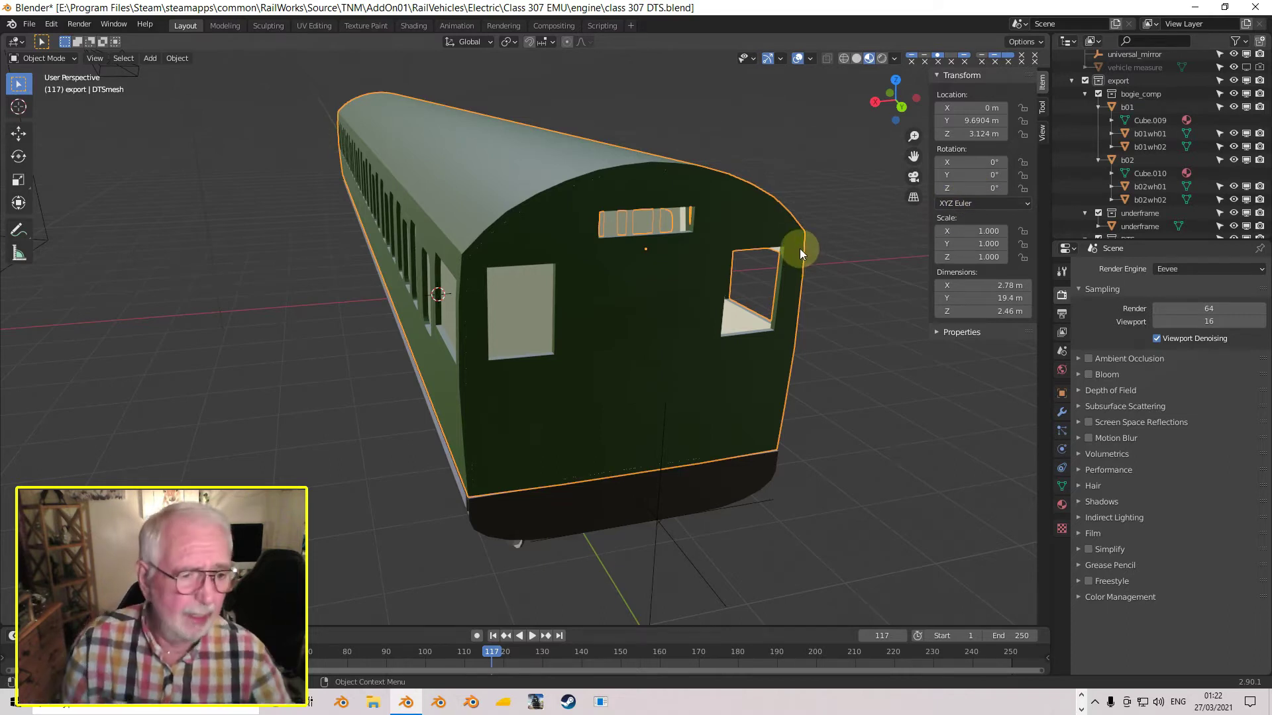
scroll(1096, 199, "down", 2)
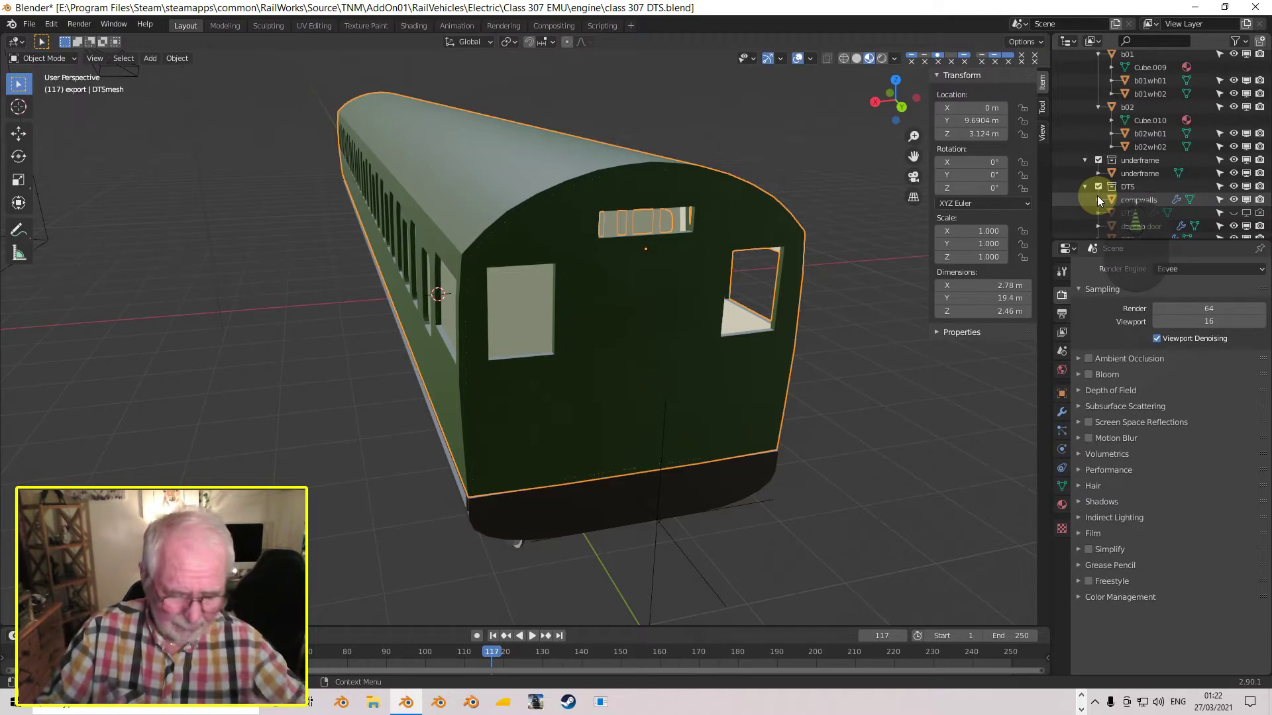
scroll(1126, 198, "down", 1)
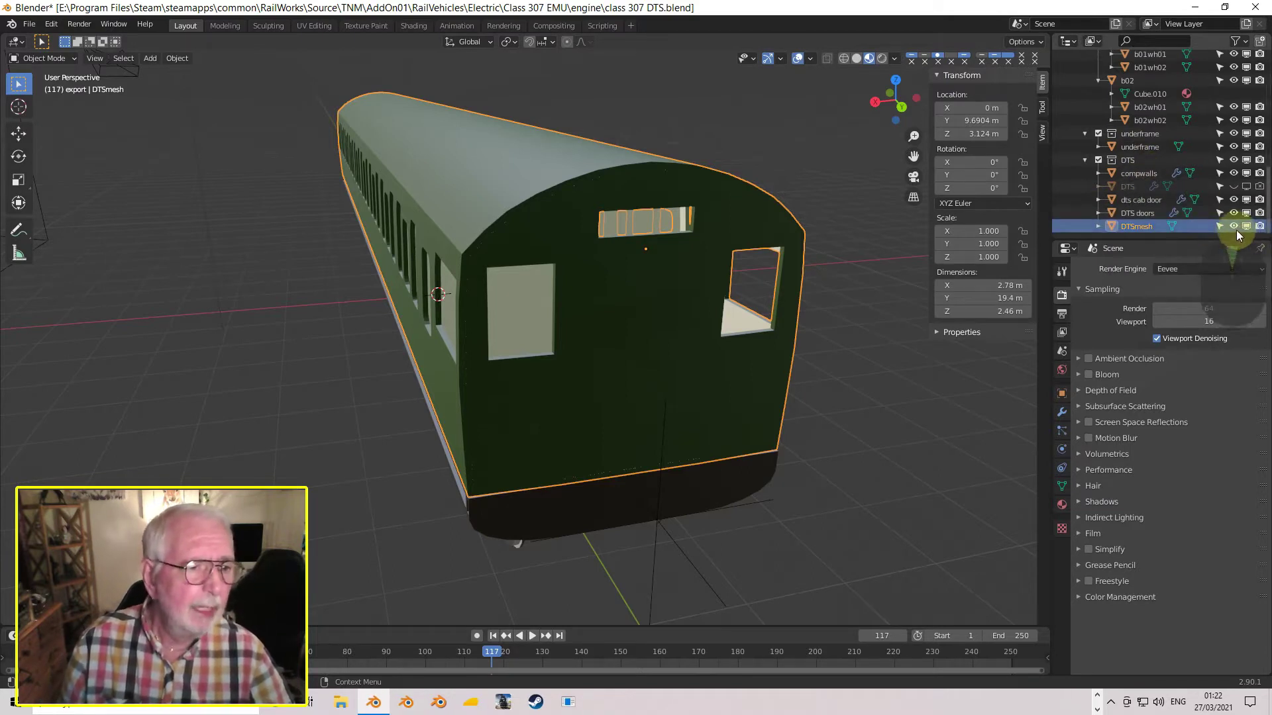
left_click(1233, 227)
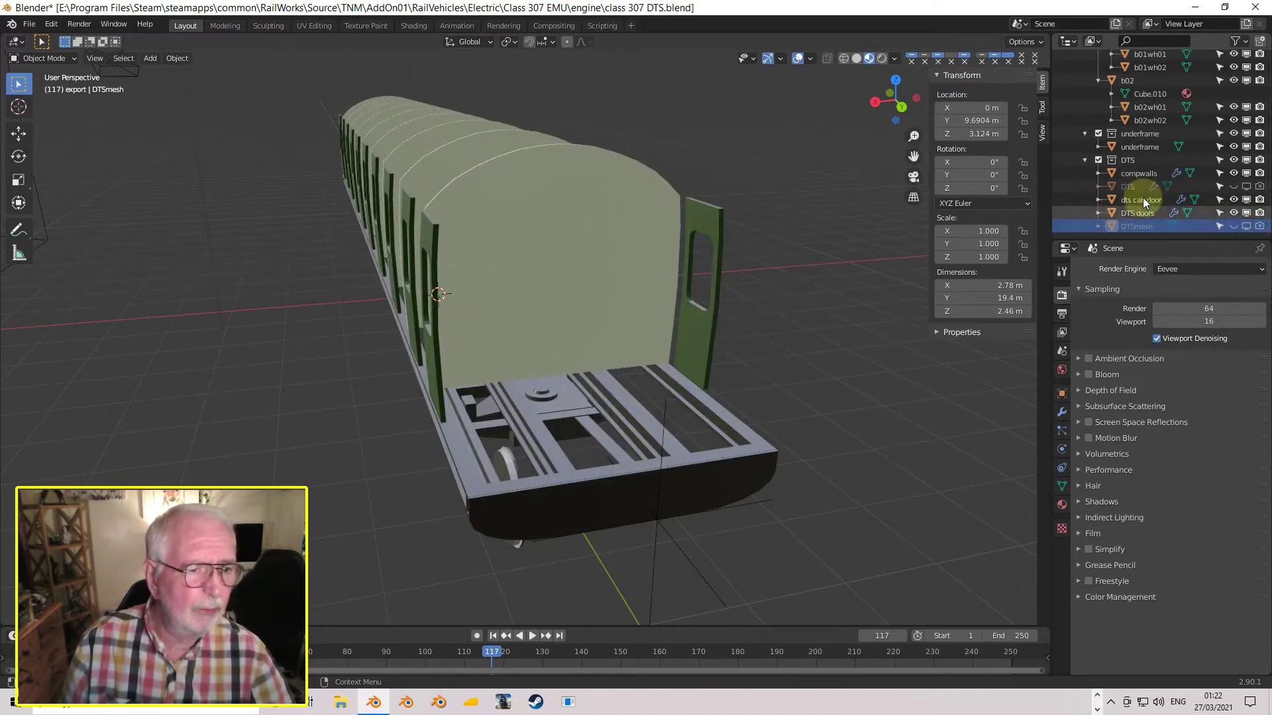
left_click(1246, 187)
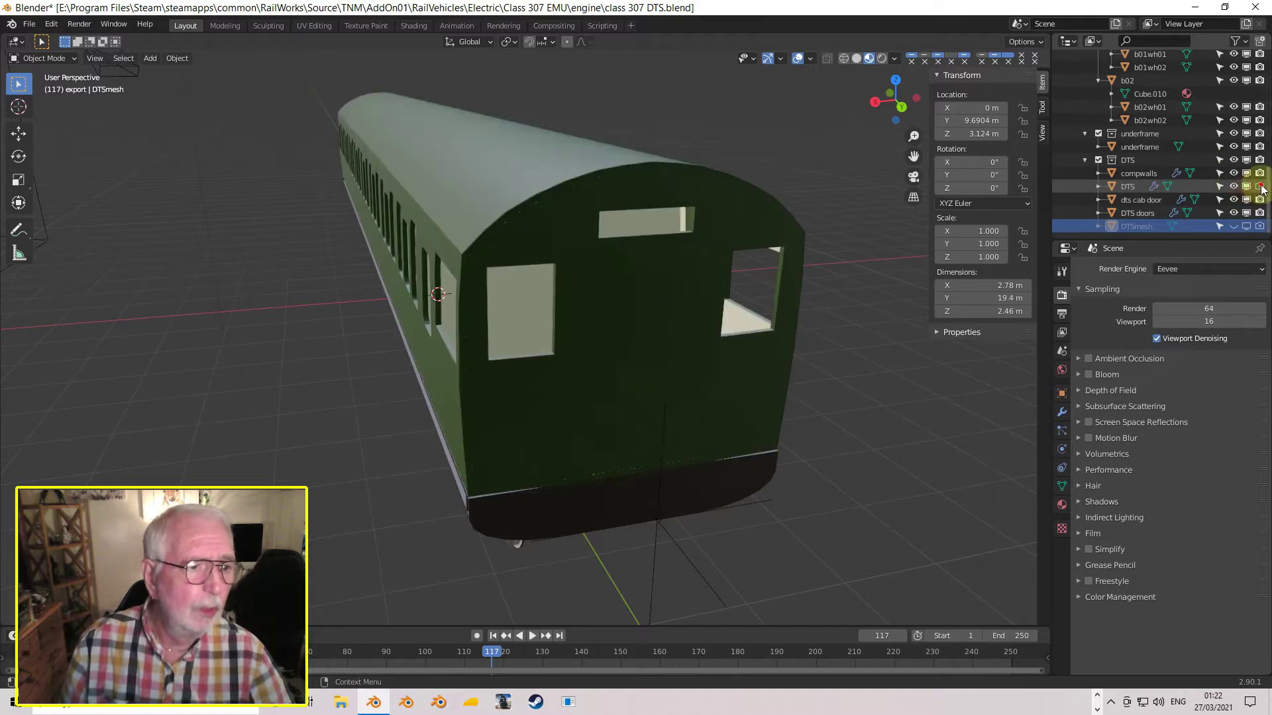
- Select the DTS body and examine its modifier stack and underlying unmodified mesh
left_click(746, 220)
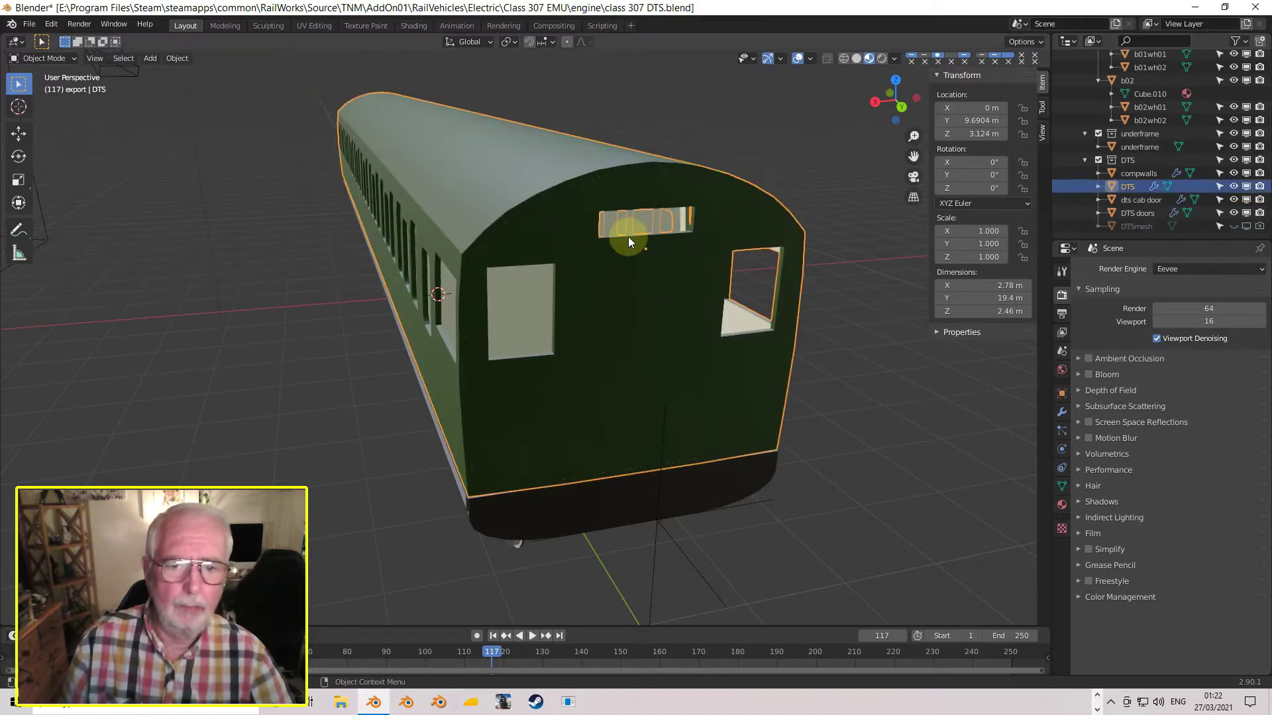
left_click(1062, 413)
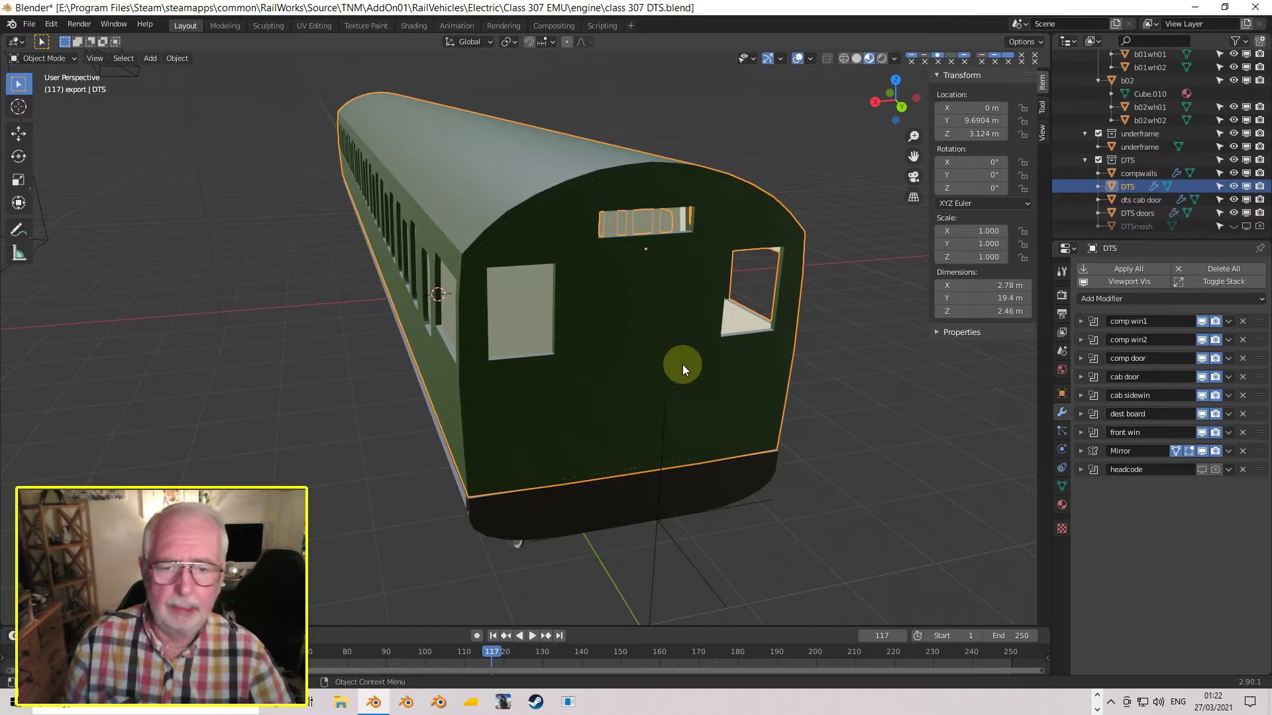
key("Tab")
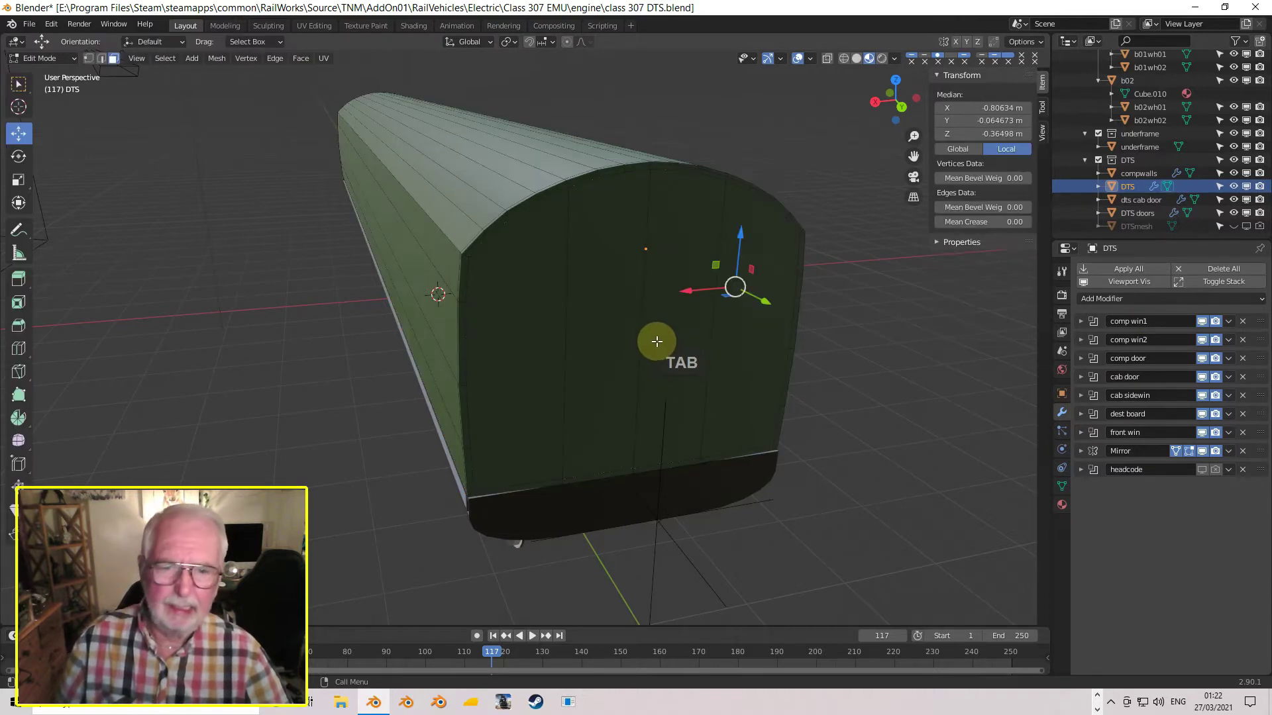
key("Tab")
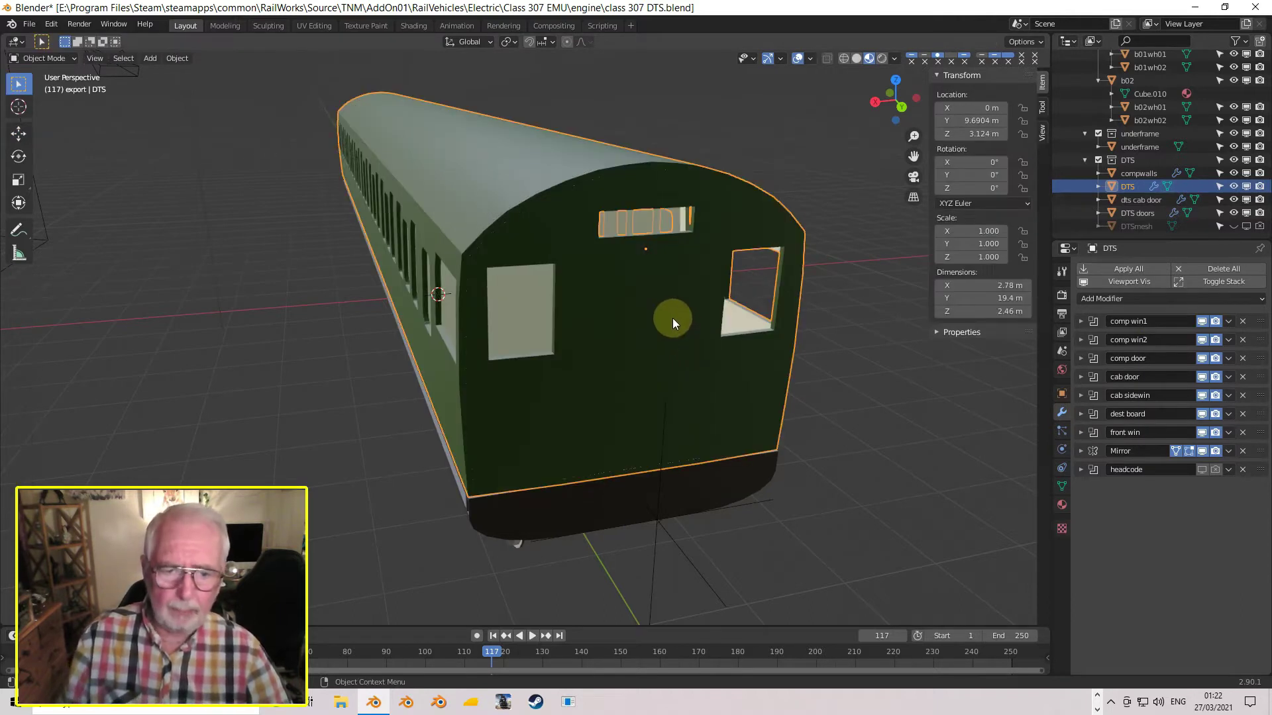
- Show the front angle measure plane and change its Z rotation to the new cab-front angle
scroll(1124, 141, "up", 5)
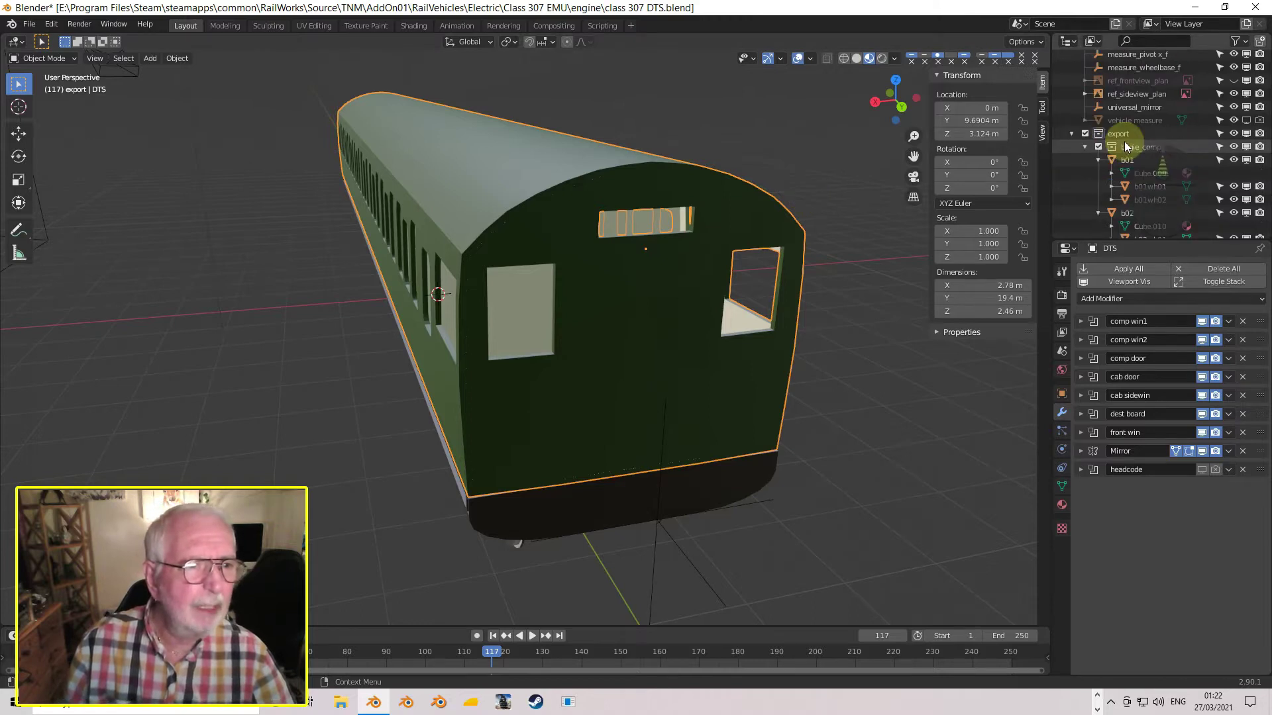
scroll(1158, 82, "up", 2)
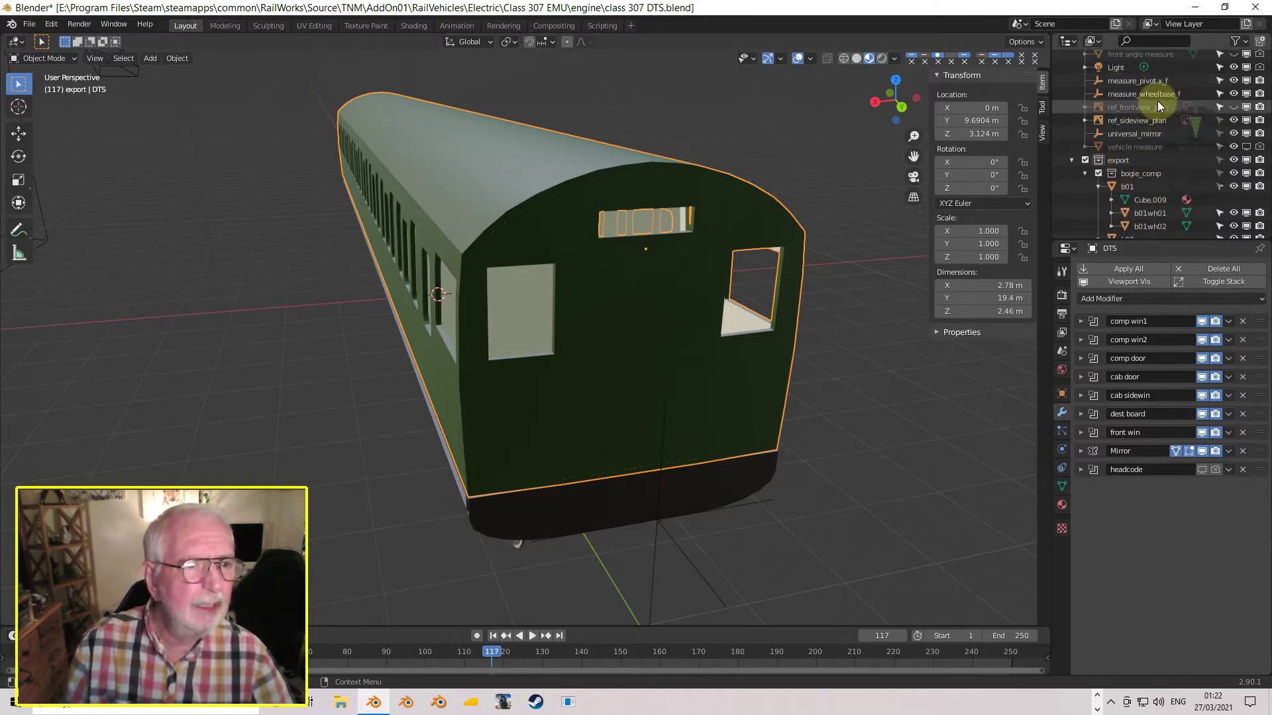
left_click(1151, 82)
left_click(1234, 81)
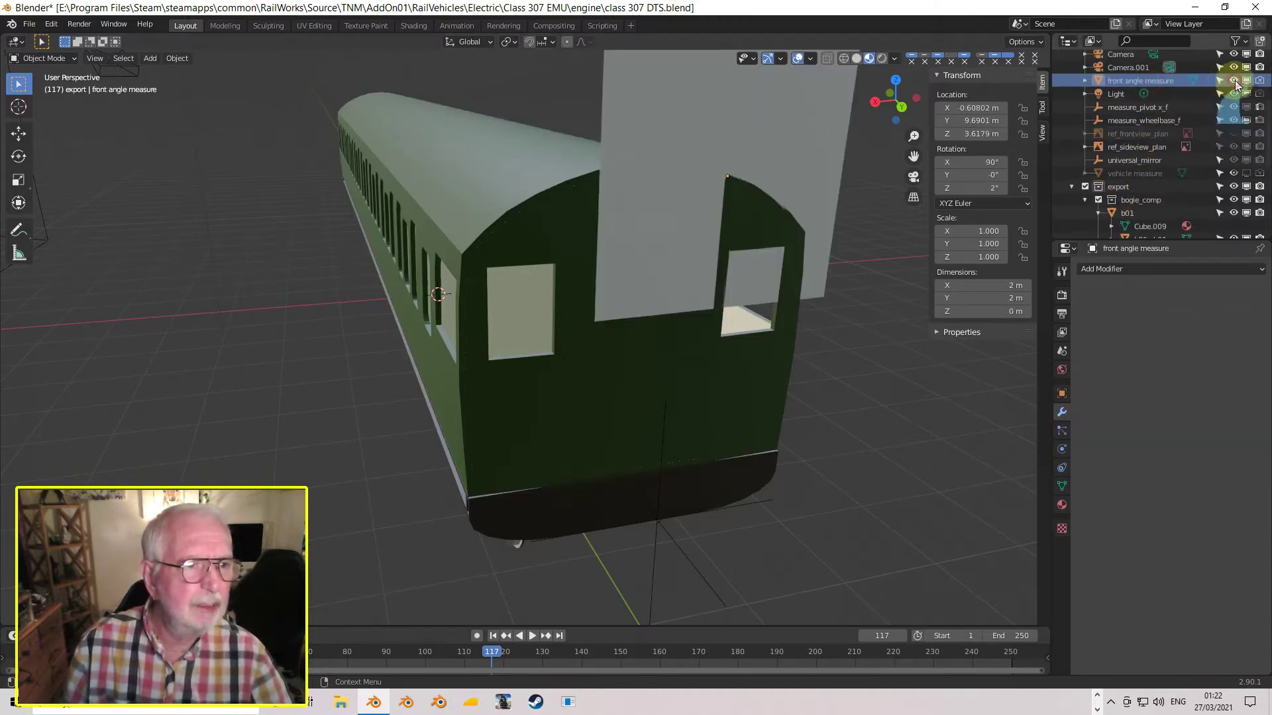
left_click(812, 102)
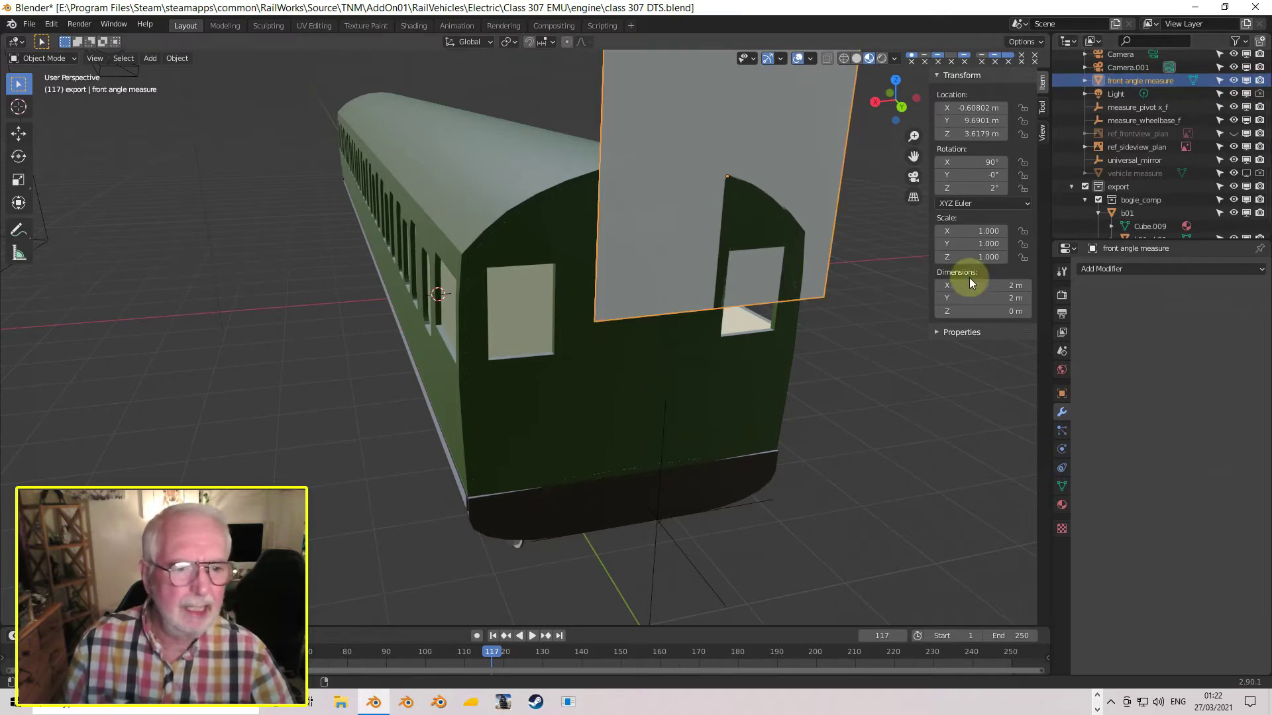
left_click(989, 190)
type("2d")
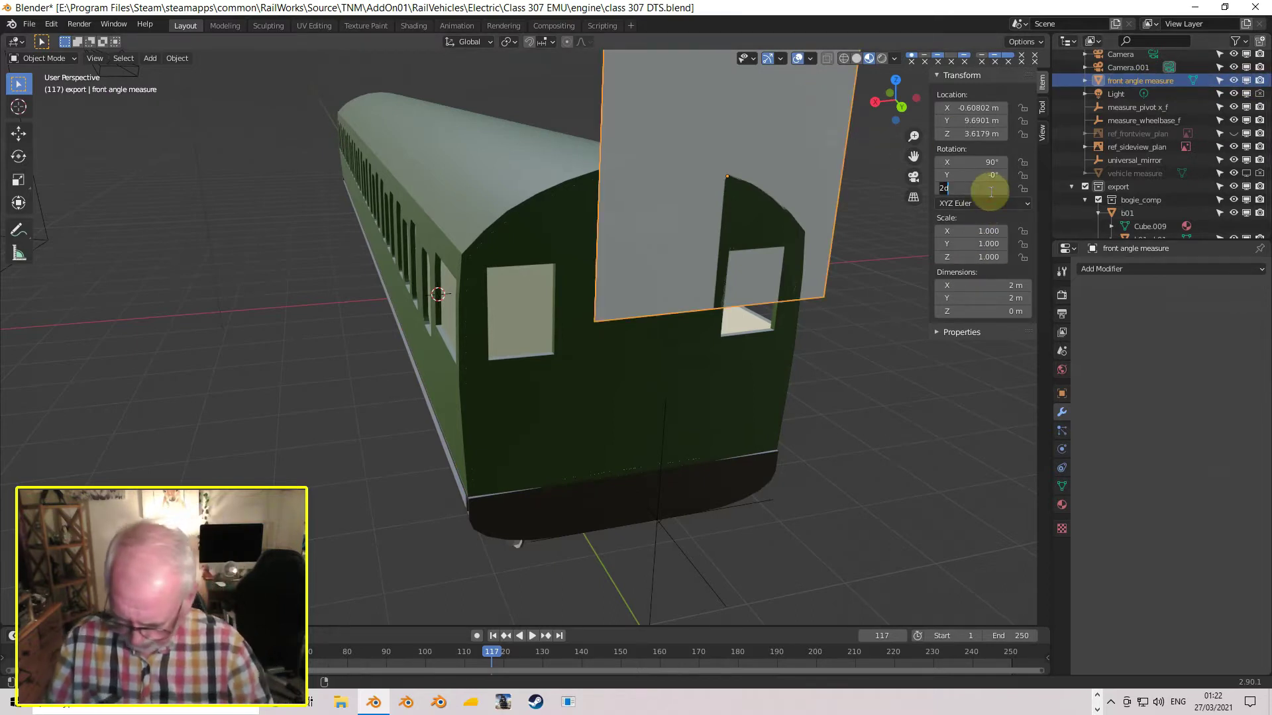
key("Return")
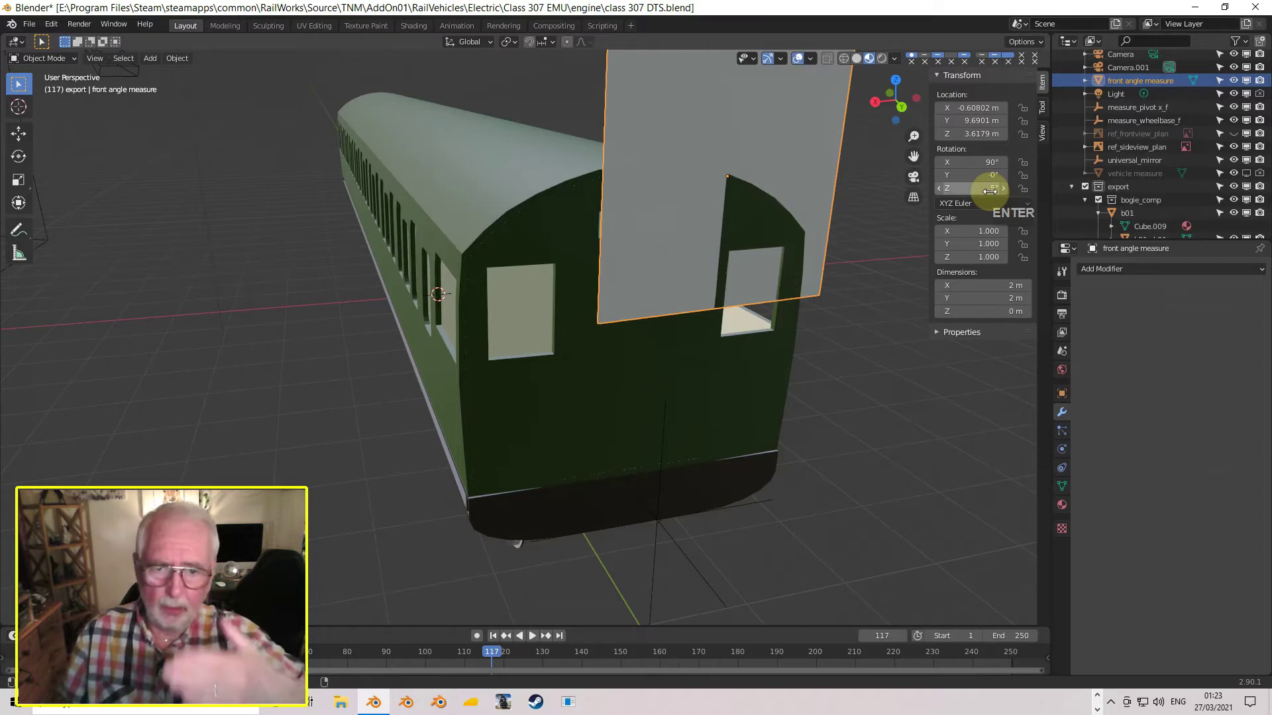
- Select the DTS body and display its cab end from above in wireframe
left_click(767, 224)
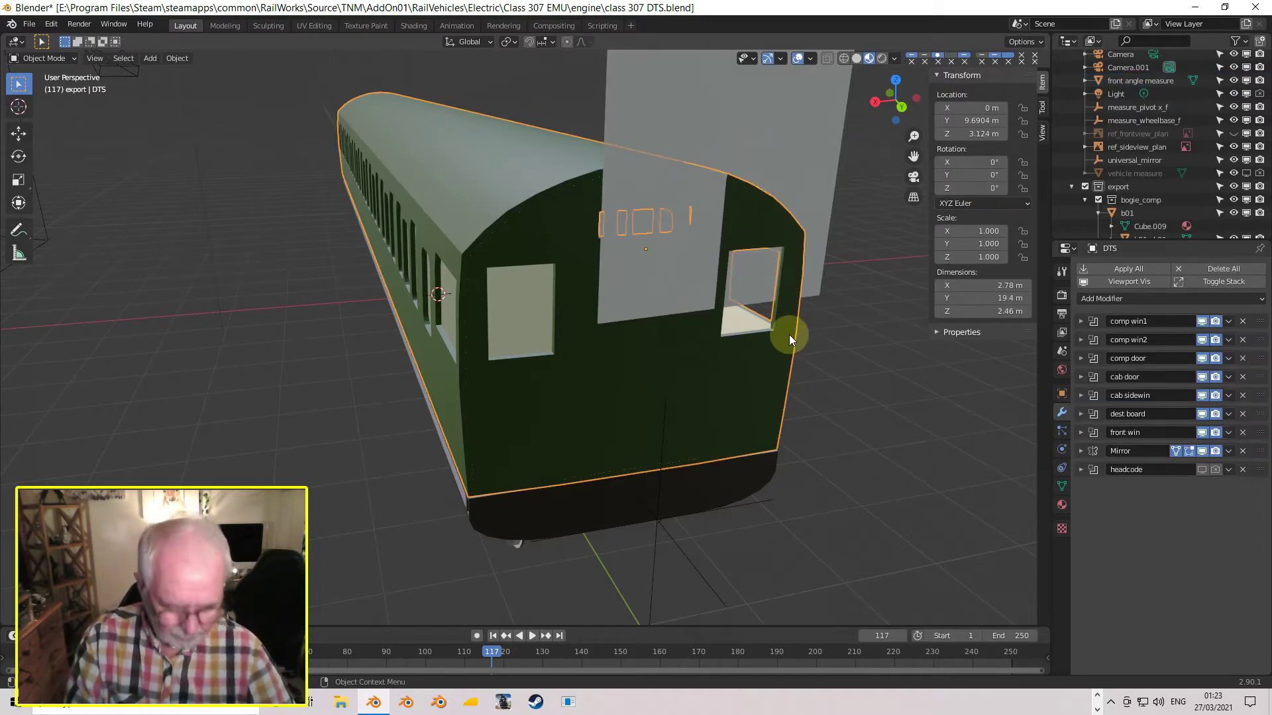
key("KP_7")
middle_click_drag(730, 204, 787, 491, "shift")
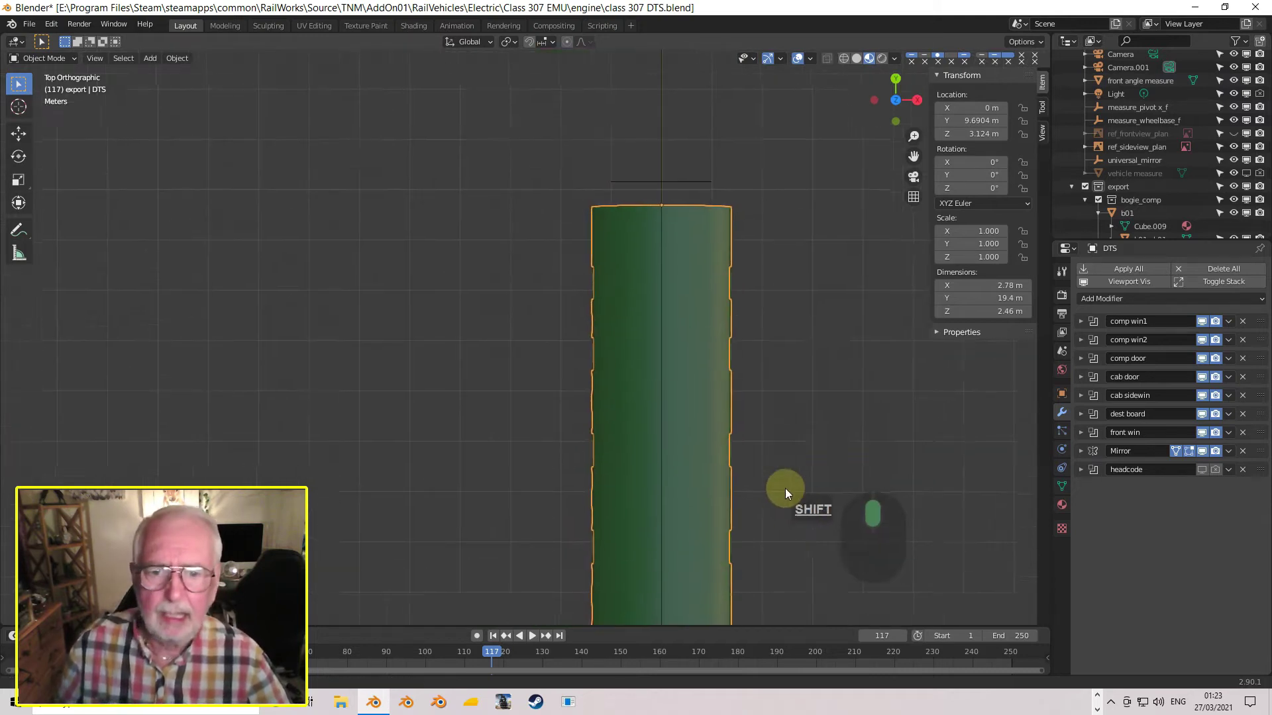
scroll(707, 193, "up", 4)
middle_click_drag(665, 357, 636, 302, "shift")
scroll(676, 411, "up", 3)
left_click(825, 59)
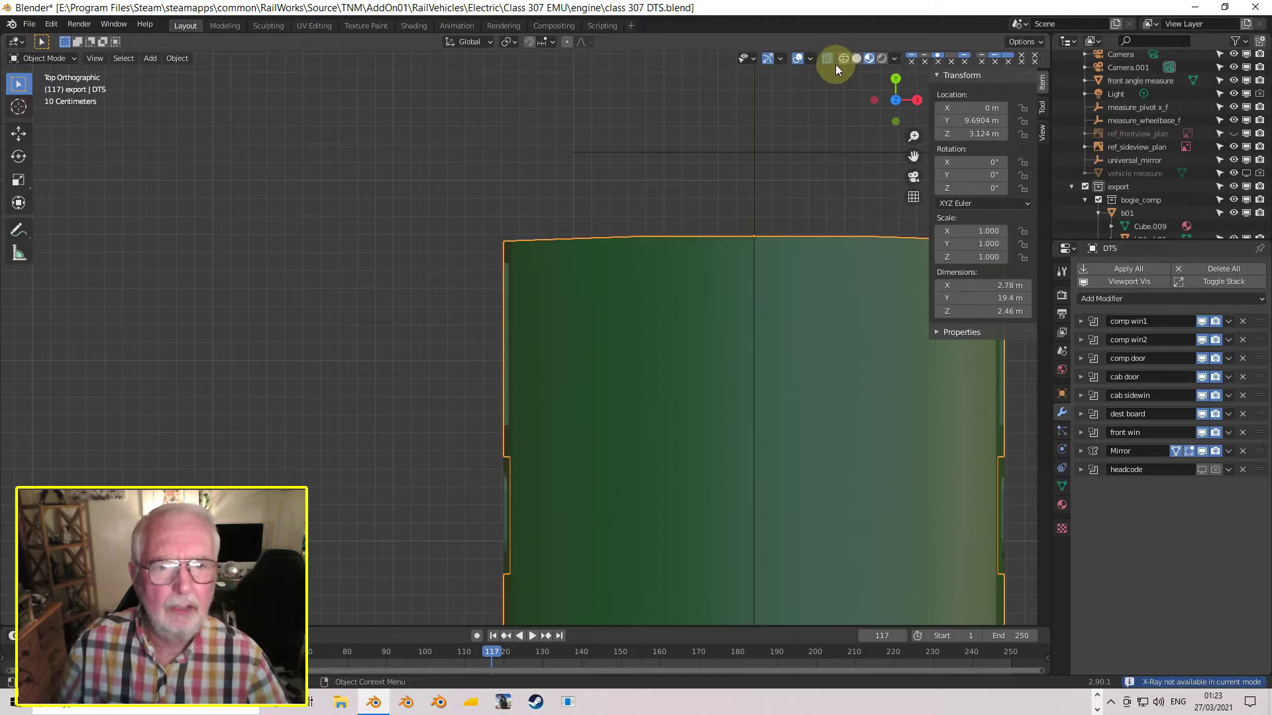
left_click(841, 61)
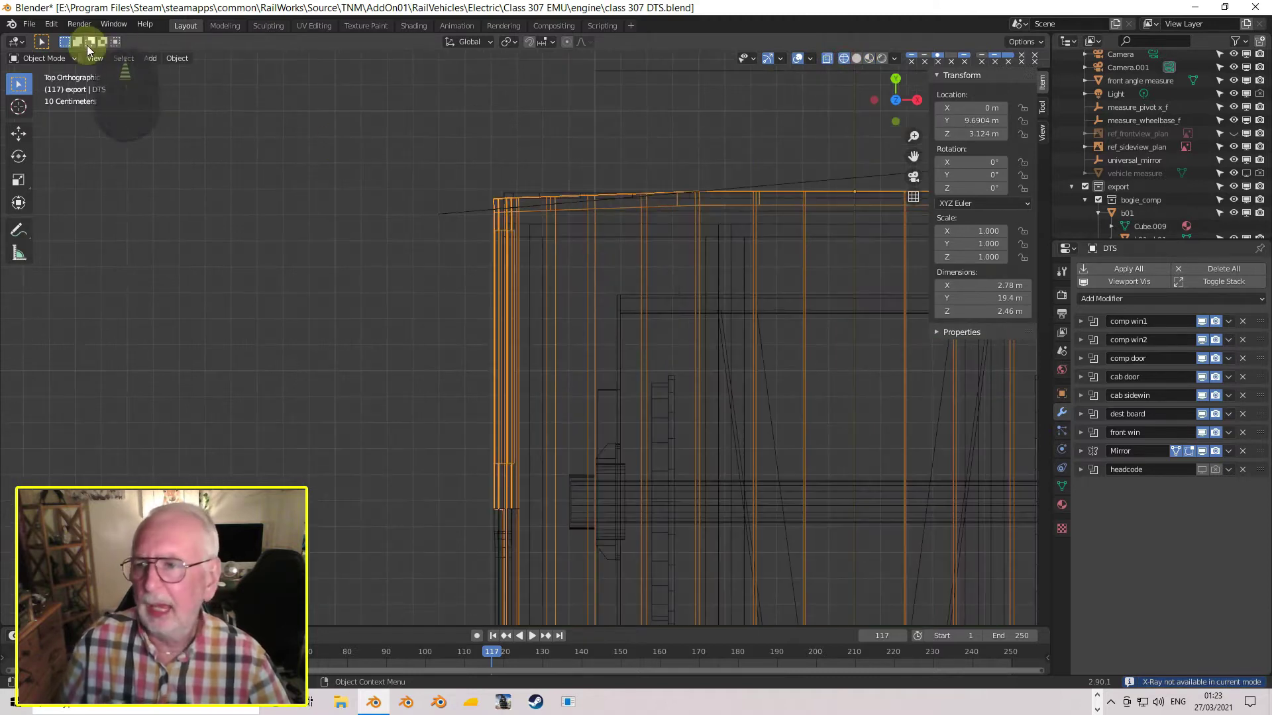
- Edit the DTS mesh in vertex mode and box-select only the outer vertices of the angled front section
key("Tab")
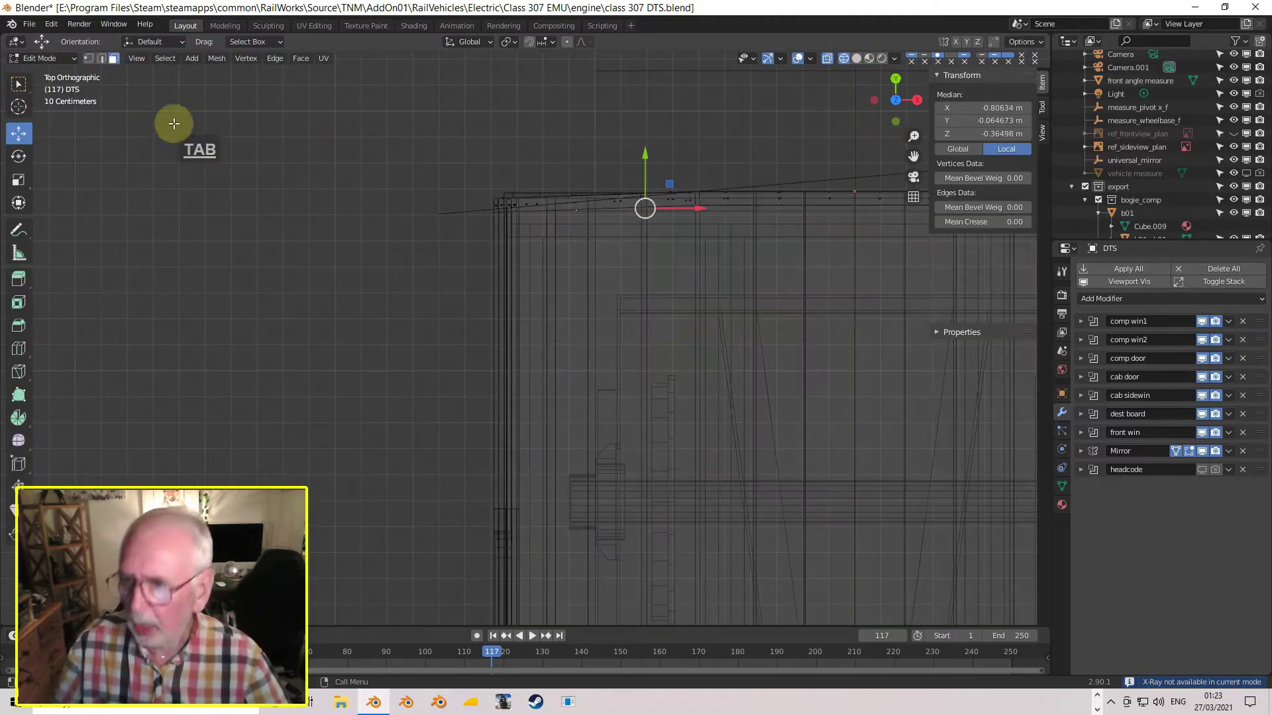
left_click(88, 59)
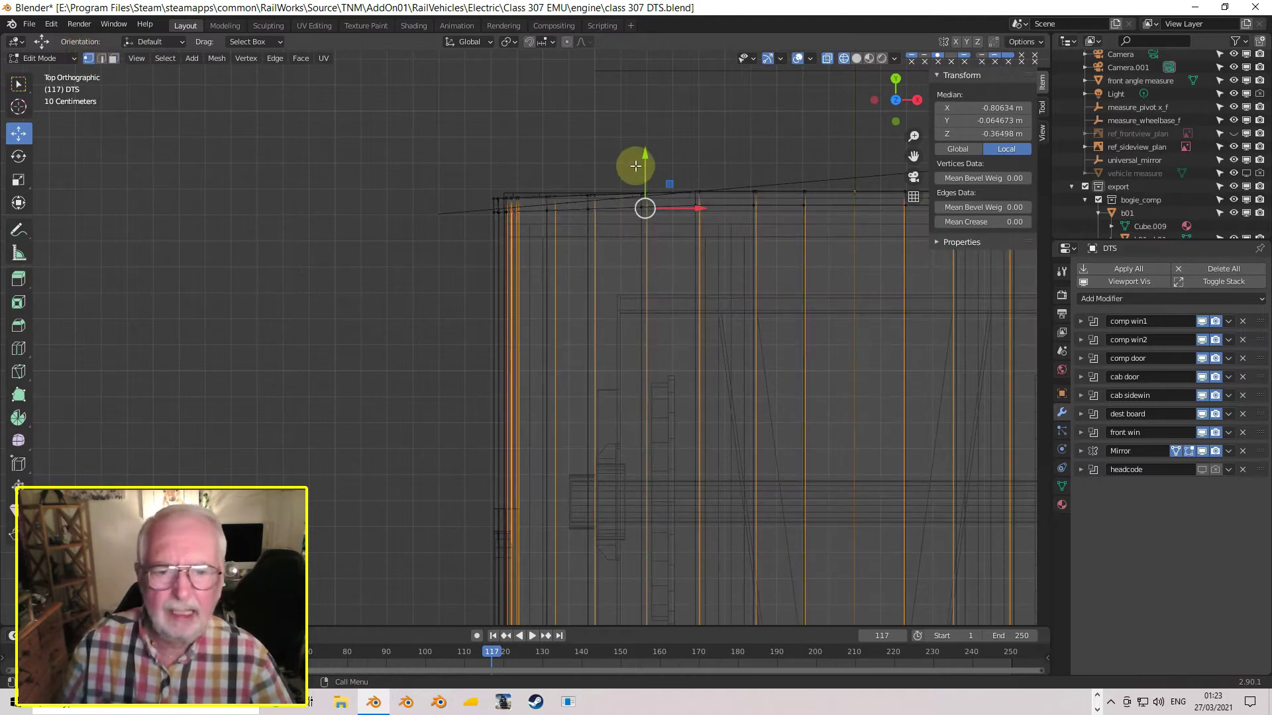
scroll(641, 171, "up", 1)
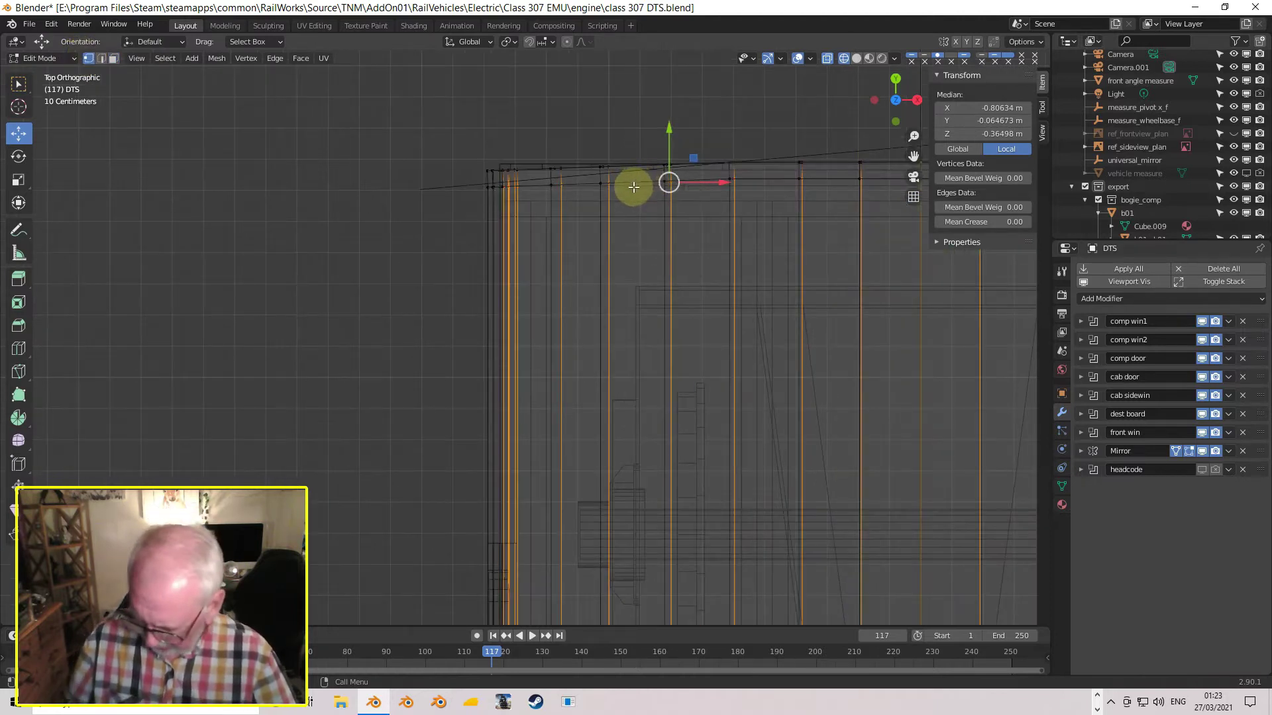
key("alt+a")
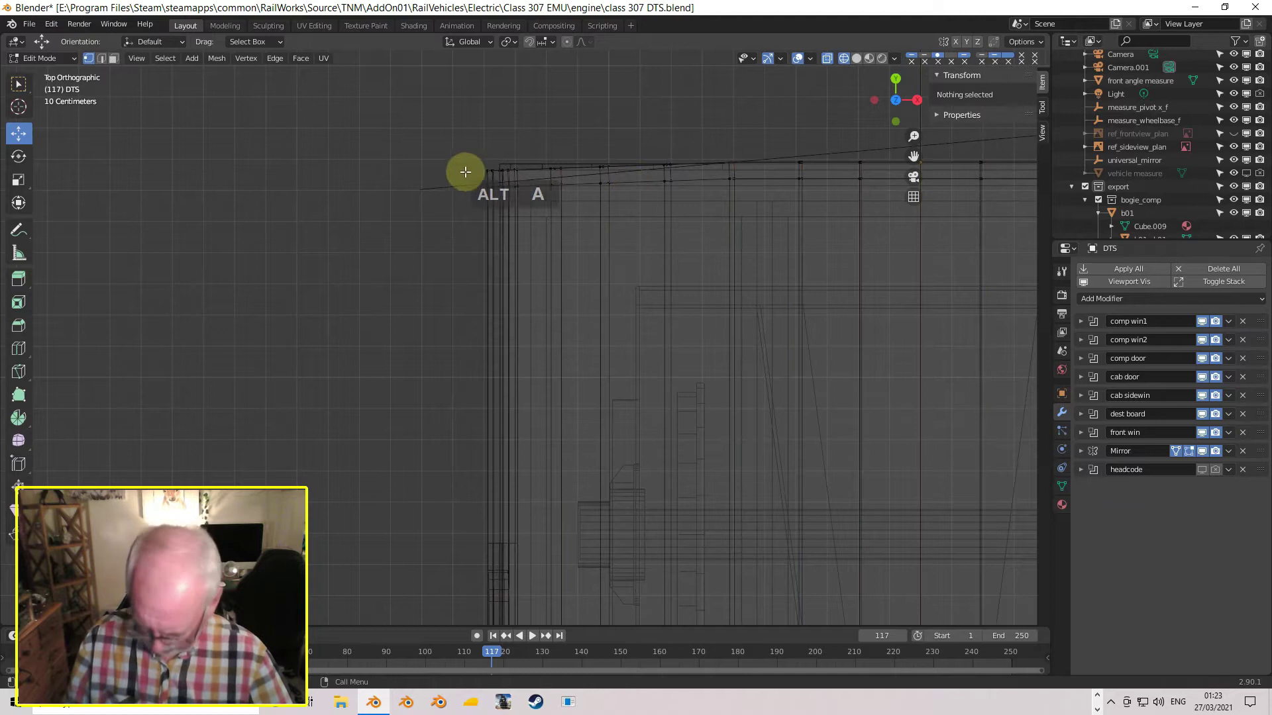
key("b")
left_click_drag(424, 114, 776, 193)
middle_click_drag(587, 258, 619, 431)
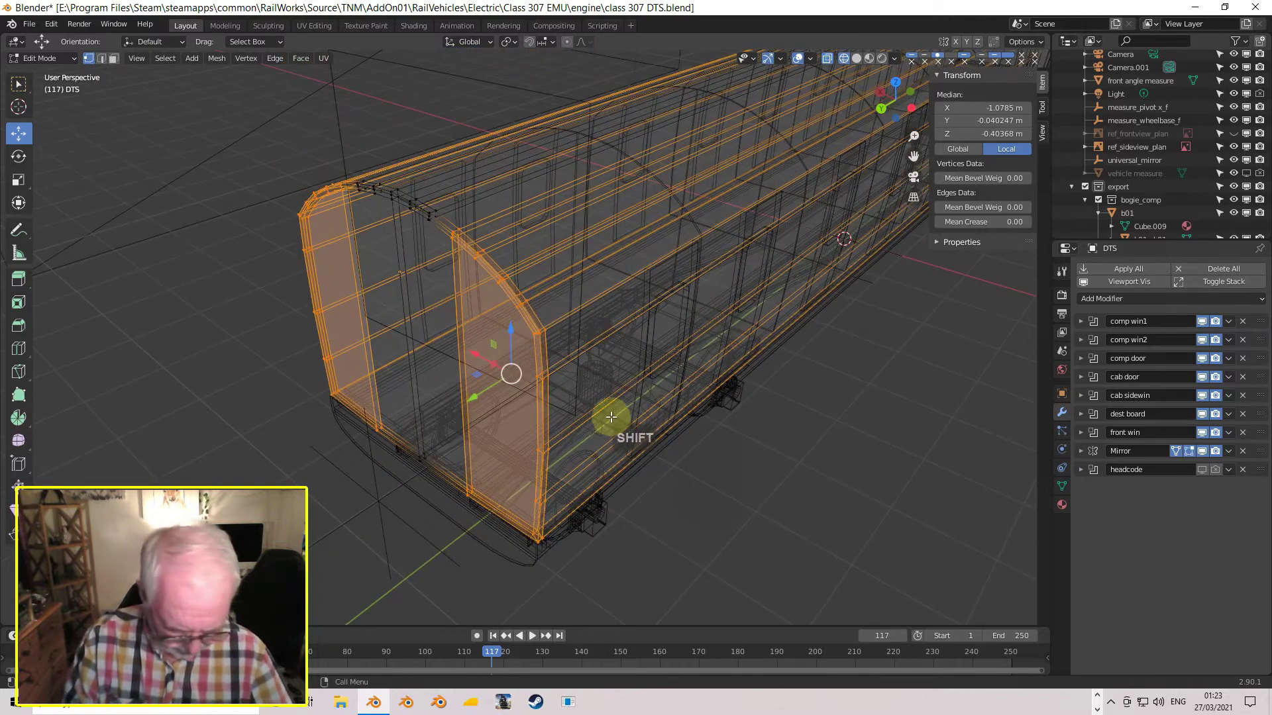
- Rotate the selected front section by -3° in the top view to match the measure plane's angle
key("KP_7")
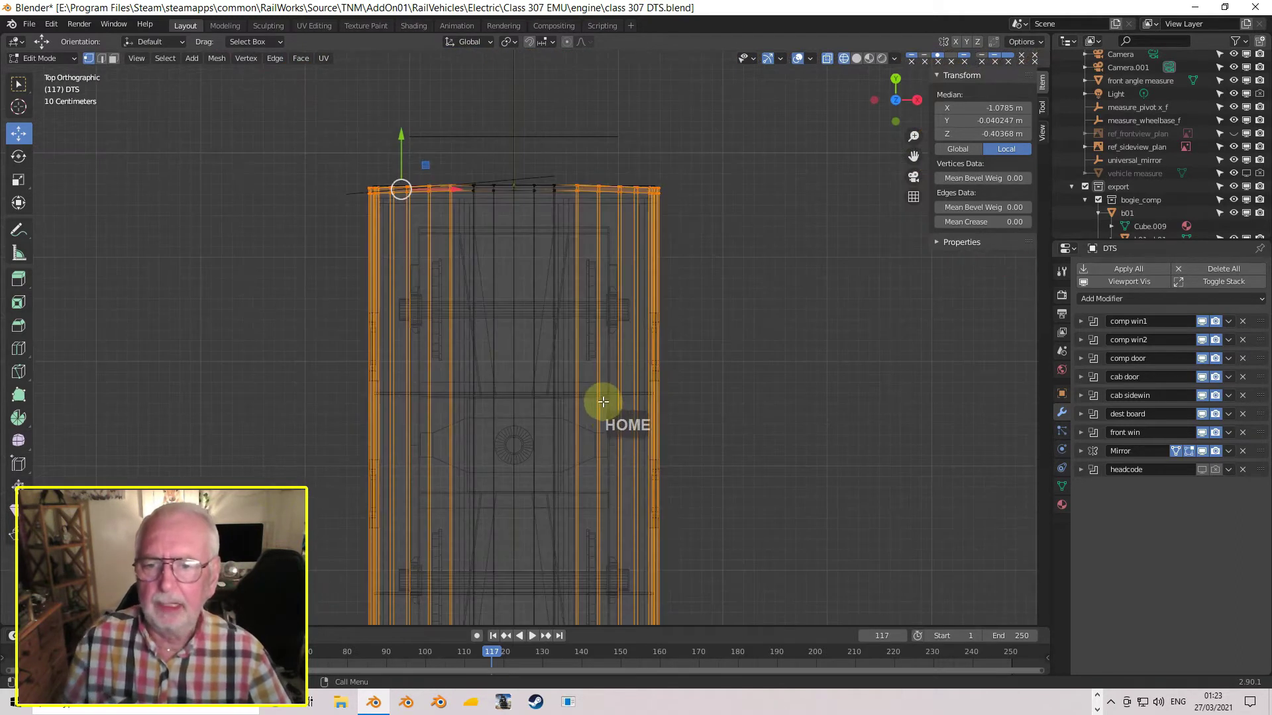
scroll(603, 406, "up", 6)
middle_click_drag(526, 307, 657, 424, "shift")
scroll(605, 397, "up", 5)
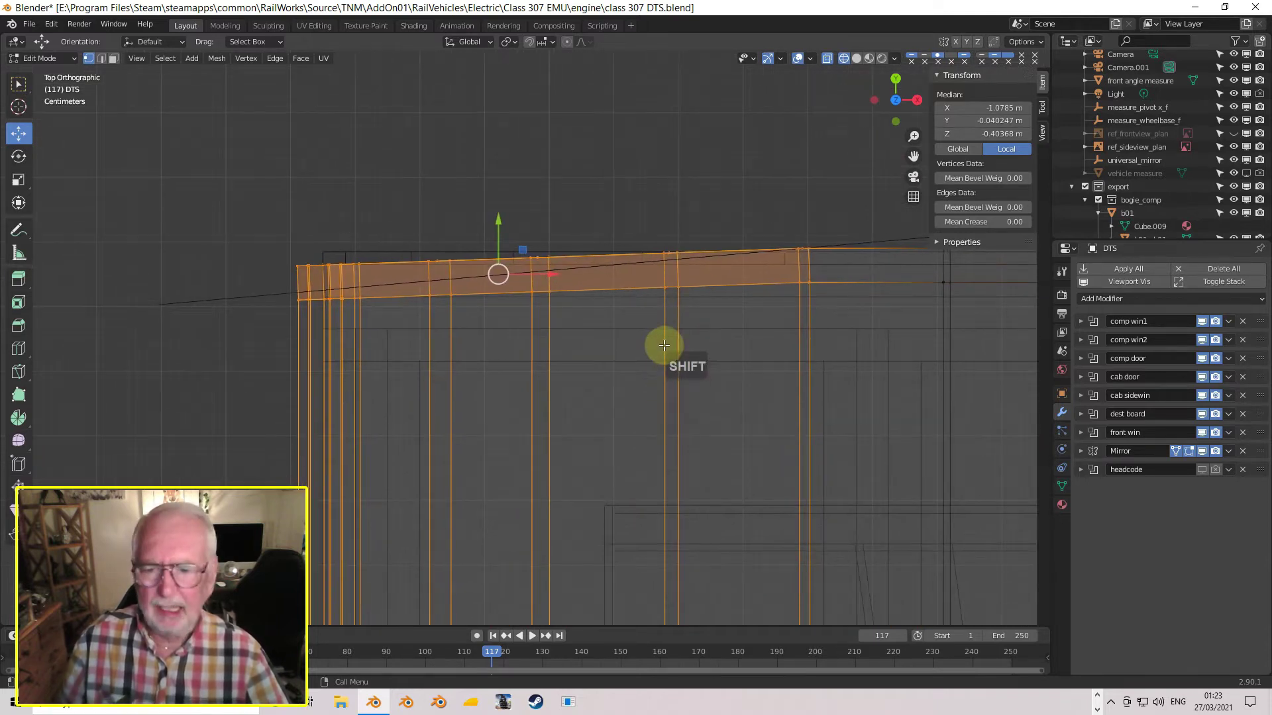
type("r")
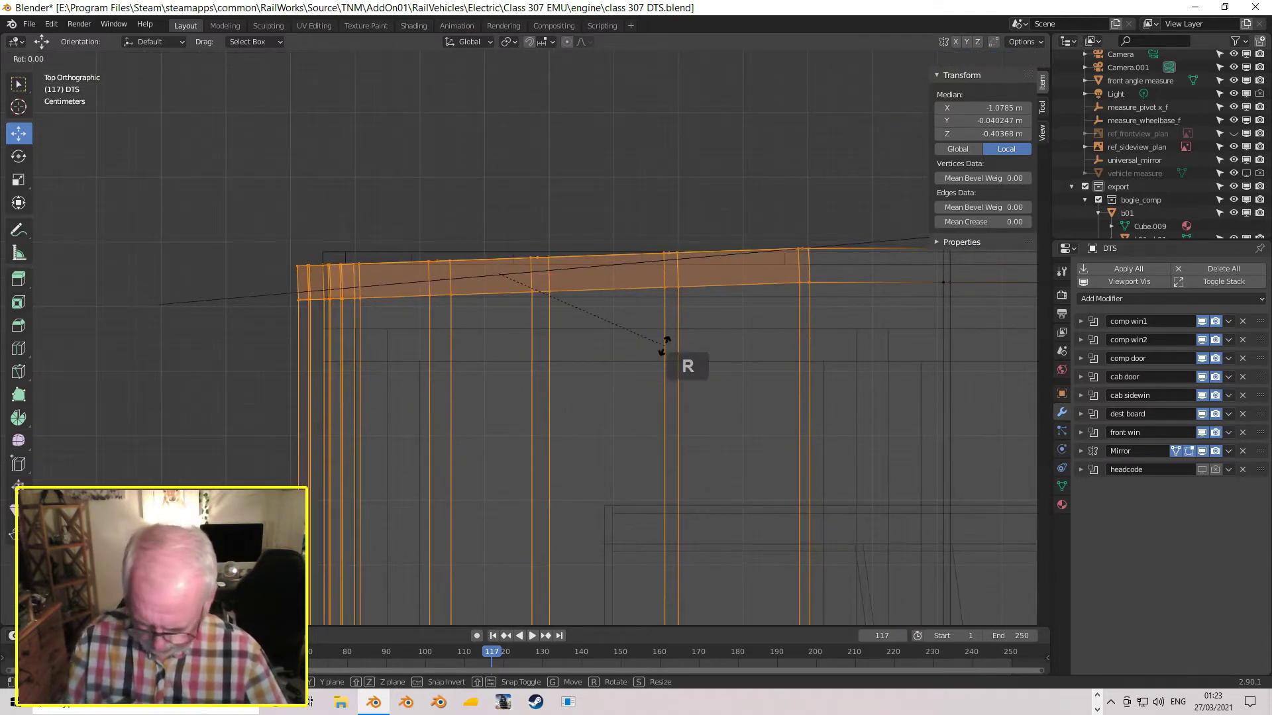
type("3")
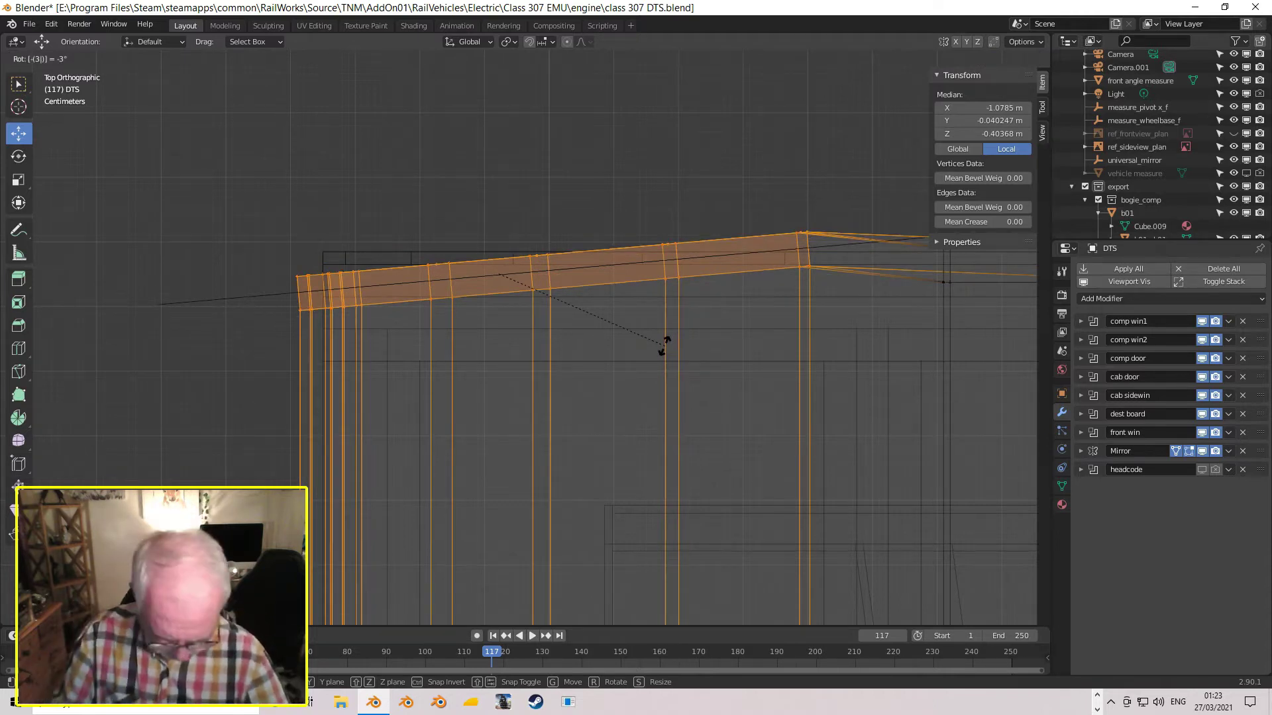
key("Return")
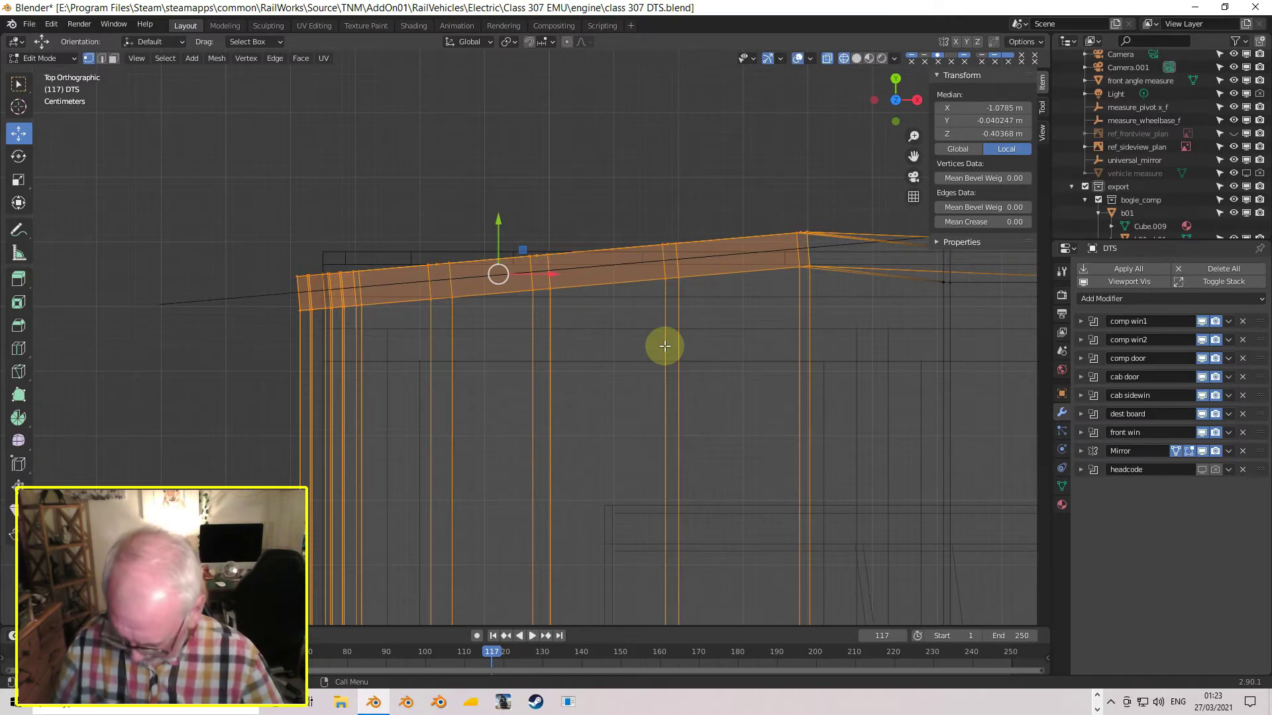
- Move the rotated front section back along Y by about 0.025 m, in line with the centre section
key("g")
key("y")
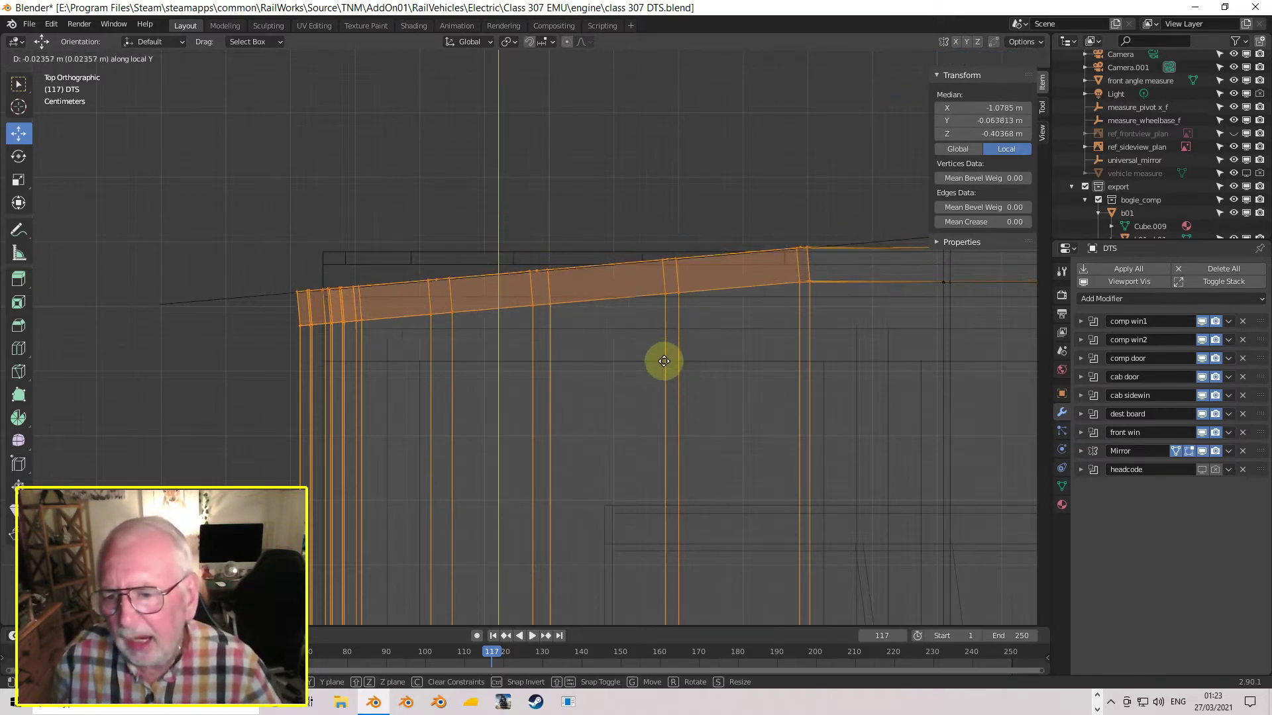
left_click(664, 362)
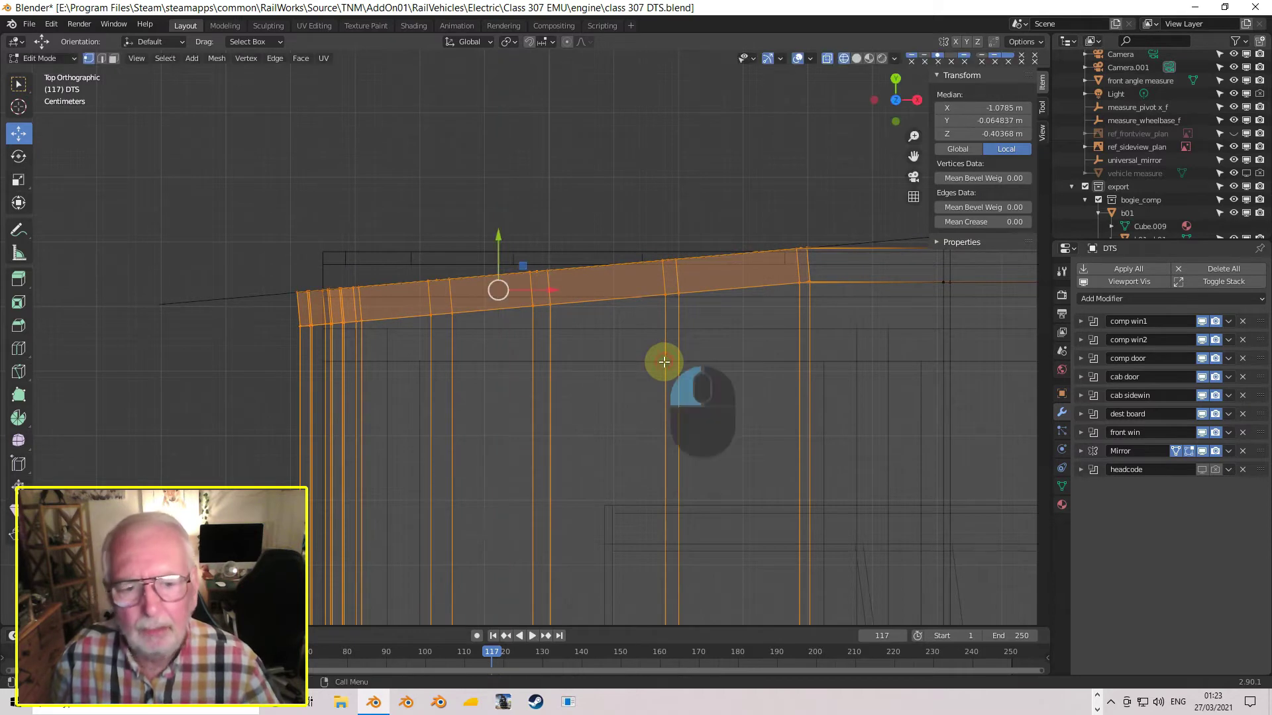
- Finish editing the DTS mesh and hide the front angle measure plane
scroll(487, 322, "down", 2)
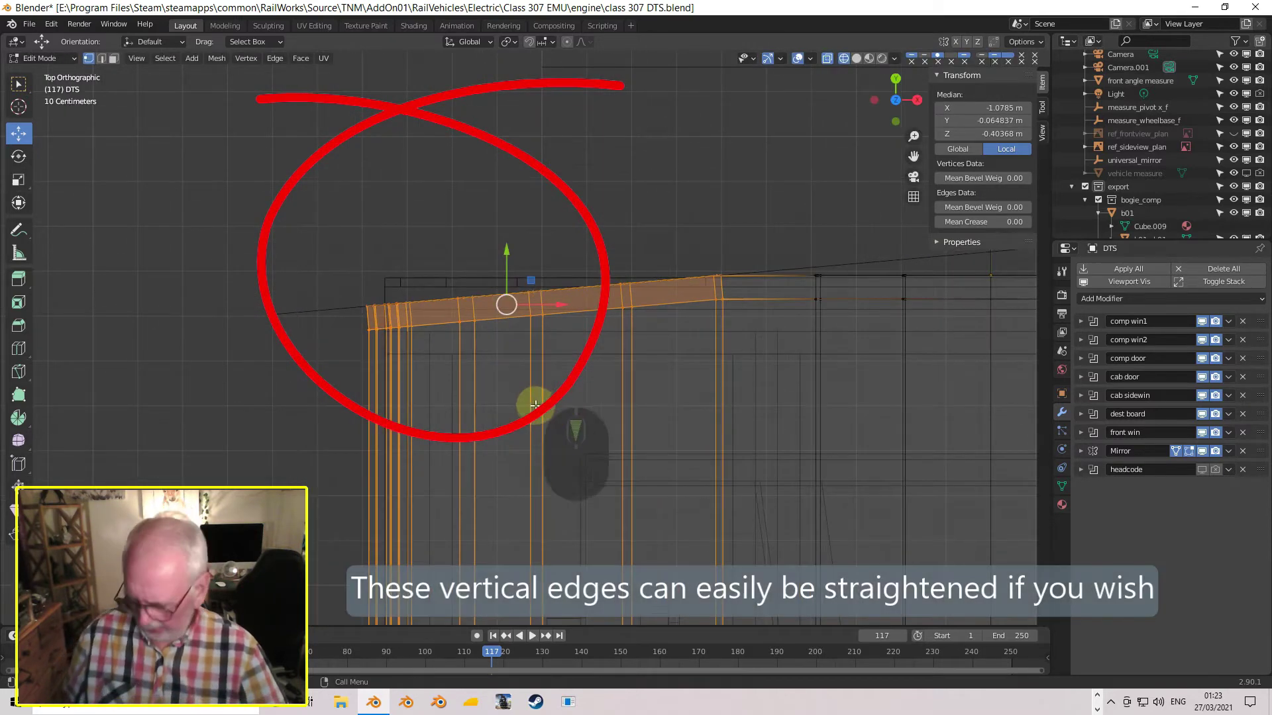
key("Tab")
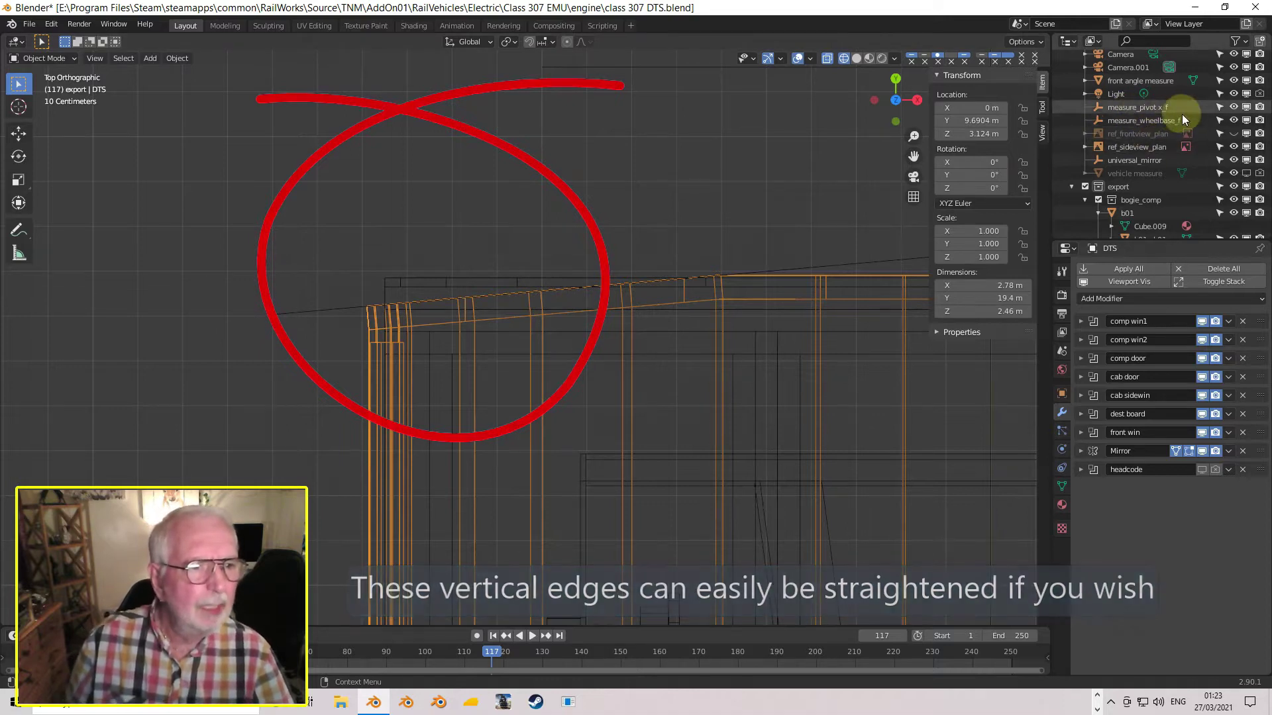
left_click(1233, 80)
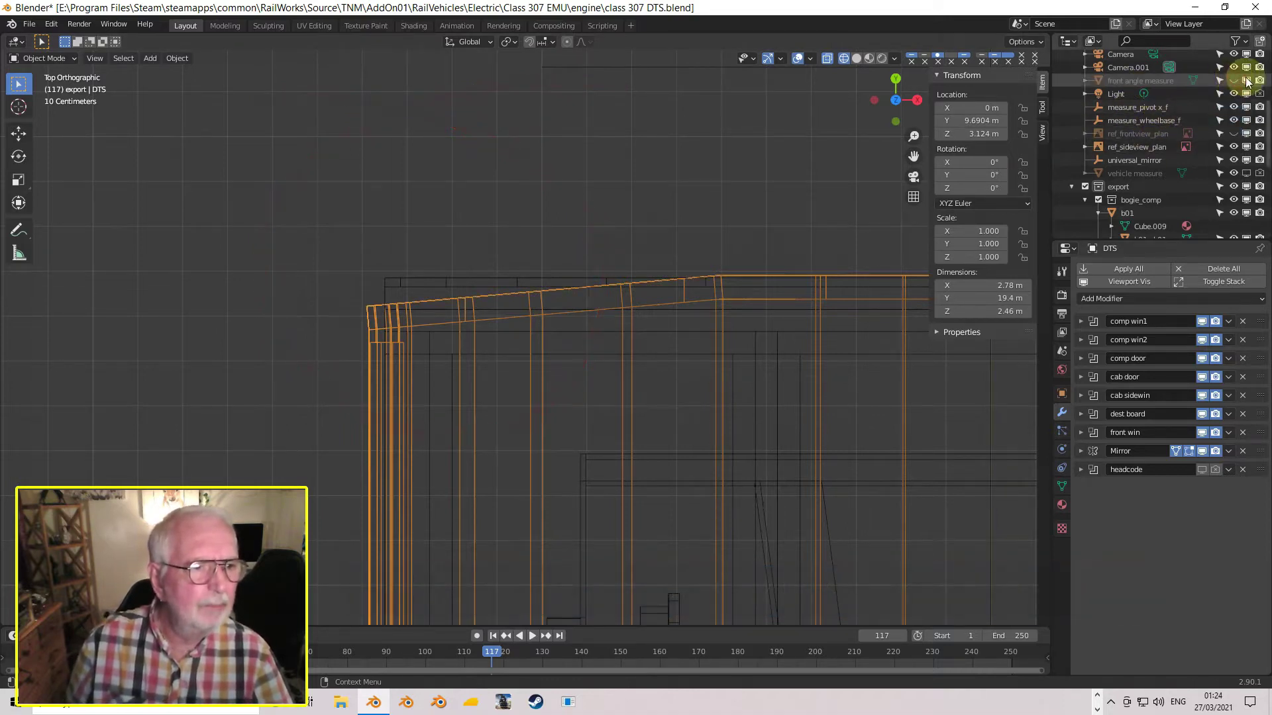
middle_click_drag(634, 349, 469, 332)
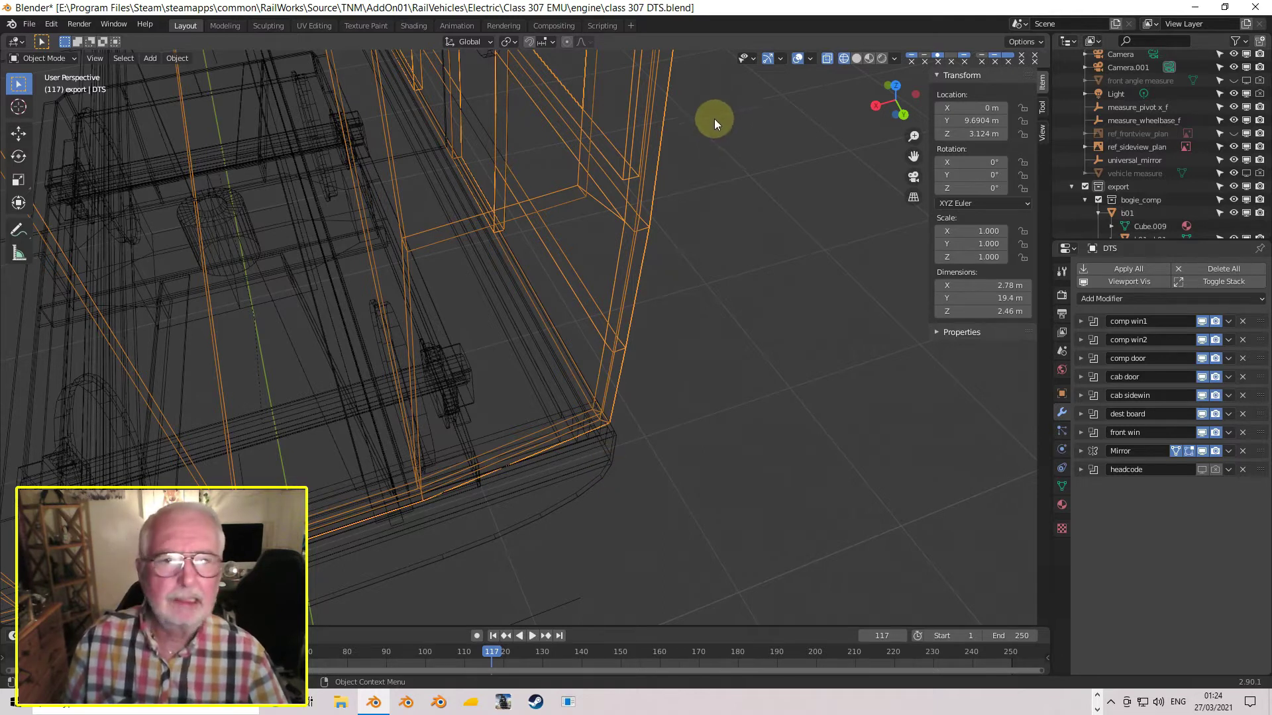
- Display the model in solid shading with X-ray off, viewed towards the coach's cab front
left_click(856, 58)
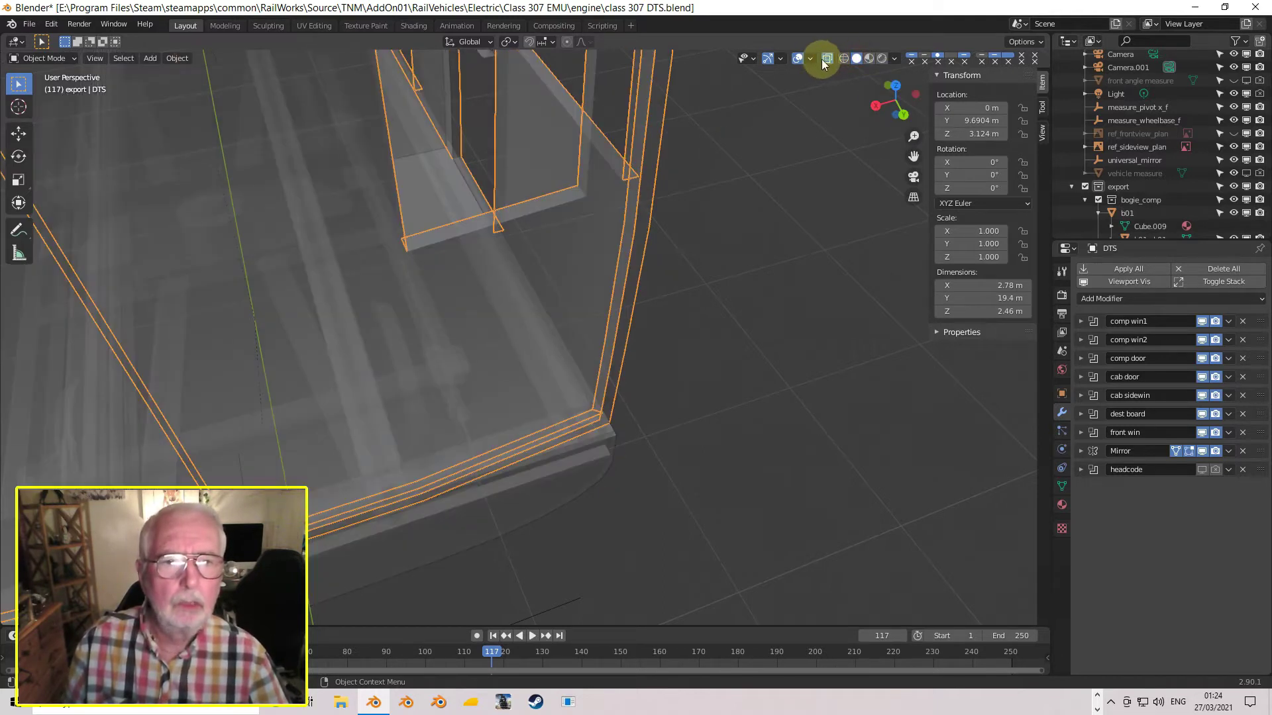
left_click(826, 58)
middle_click_drag(744, 321, 689, 329)
middle_click_drag(398, 304, 439, 312)
left_click(424, 309)
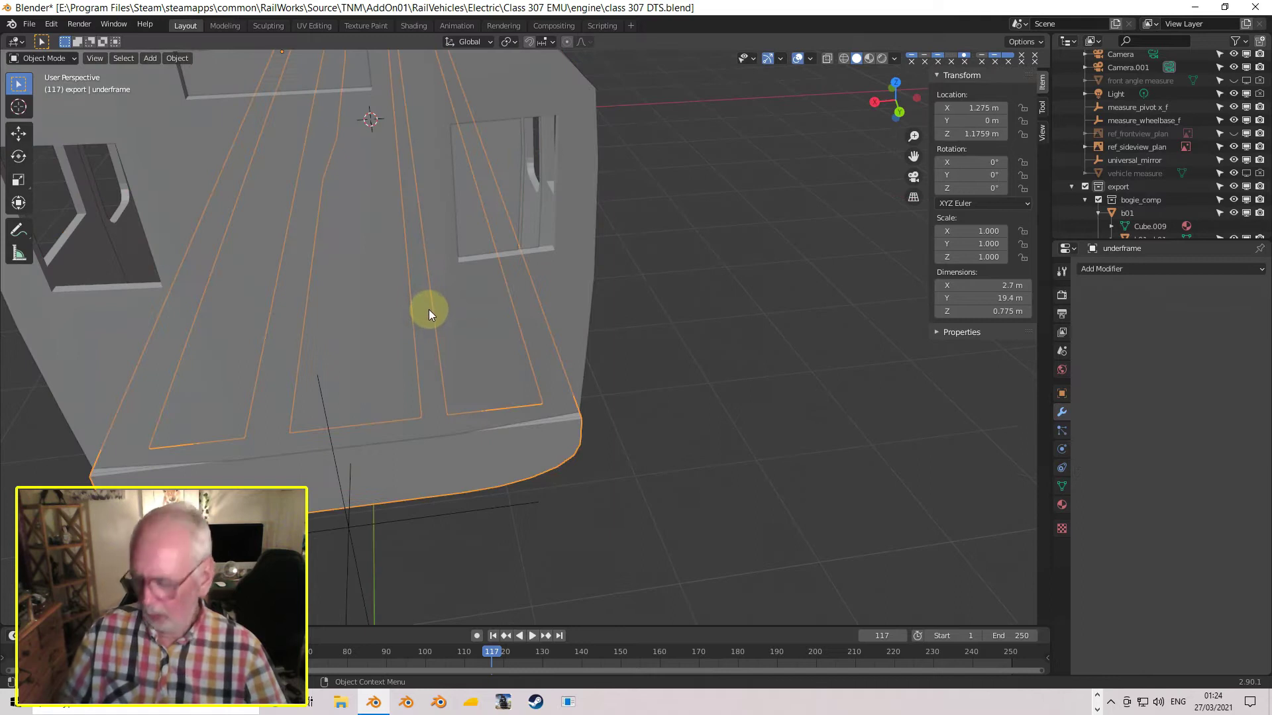
- Edit the DTS mesh and circle-select only the faces of the centre front section in the back view
left_click(574, 286)
key("Tab")
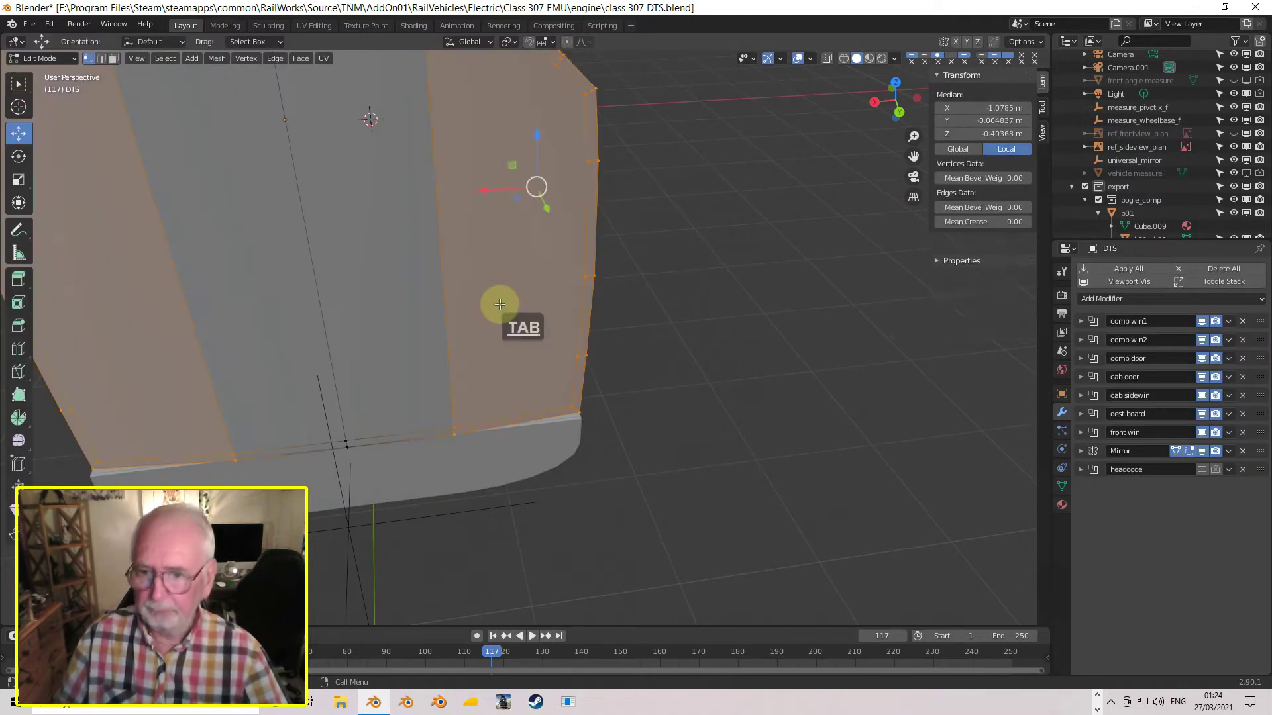
scroll(463, 256, "down", 5)
middle_click_drag(463, 255, 482, 266)
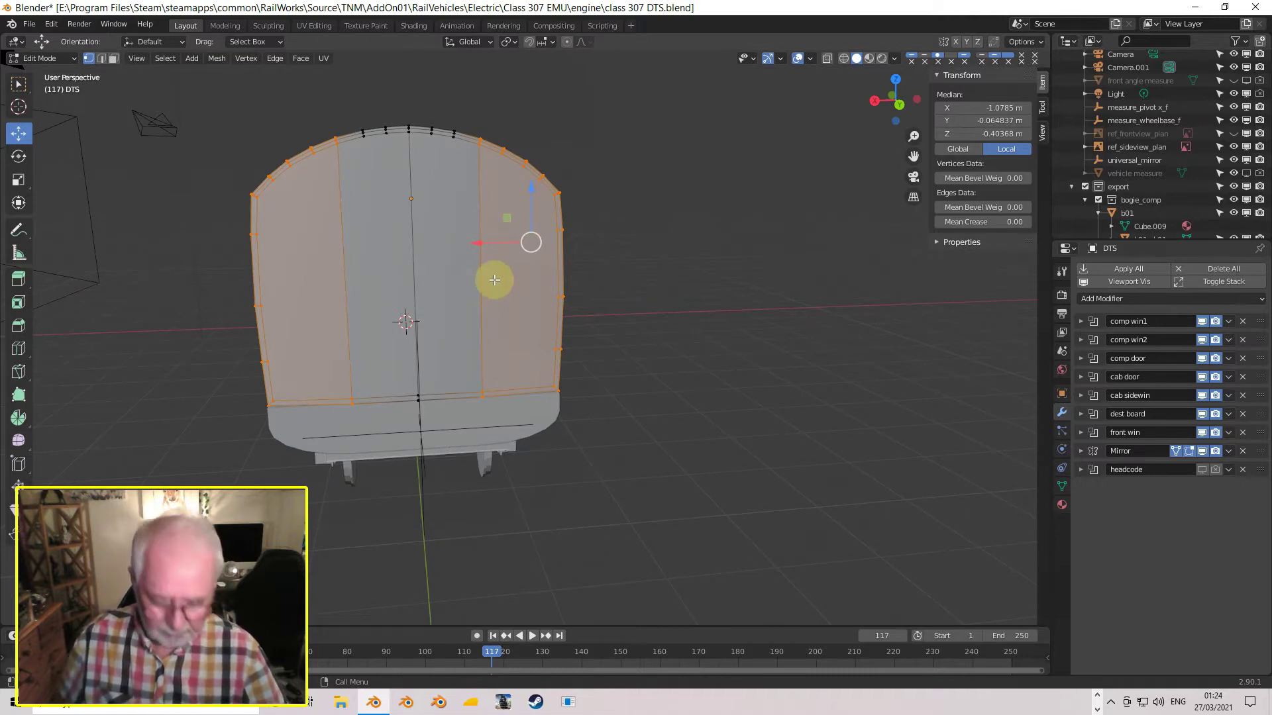
key("ctrl+KP_1")
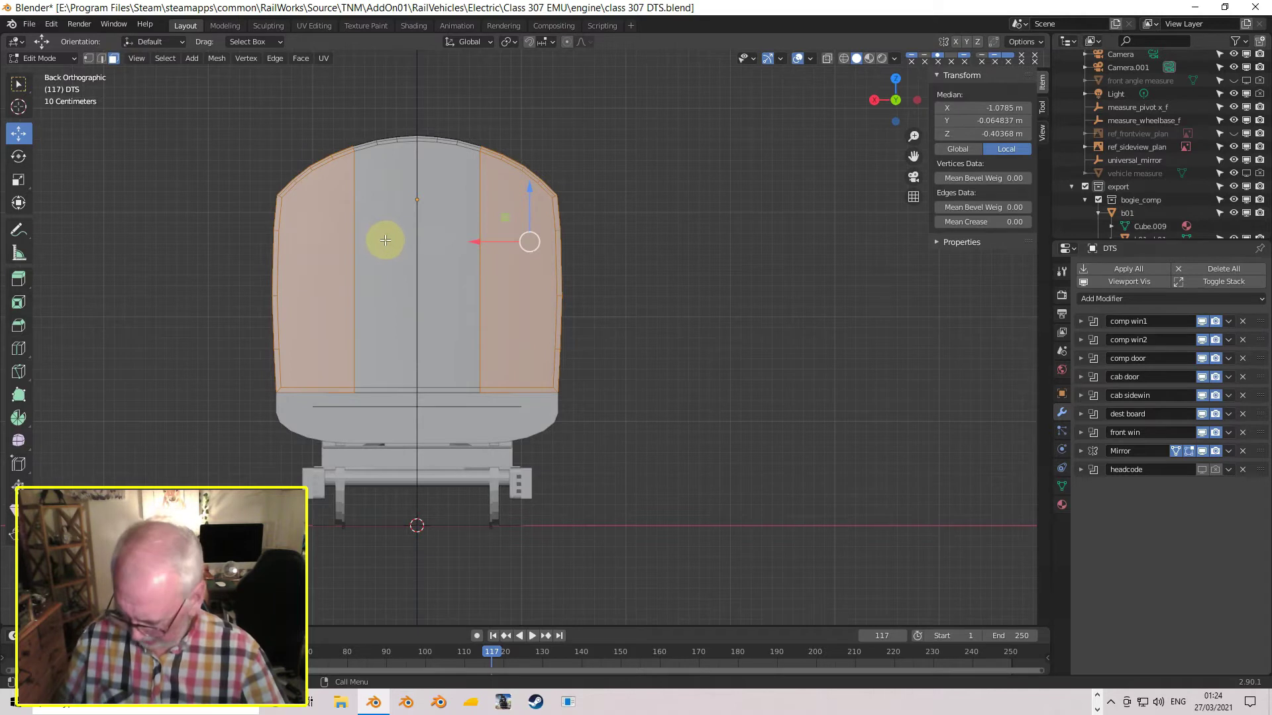
key("alt+a")
key("c")
mouse_move(376, 138)
left_mouse_down()
mouse_move(440, 148)
mouse_move(434, 335)
mouse_move(395, 380)
mouse_move(445, 380)
mouse_move(463, 316)
left_mouse_up()
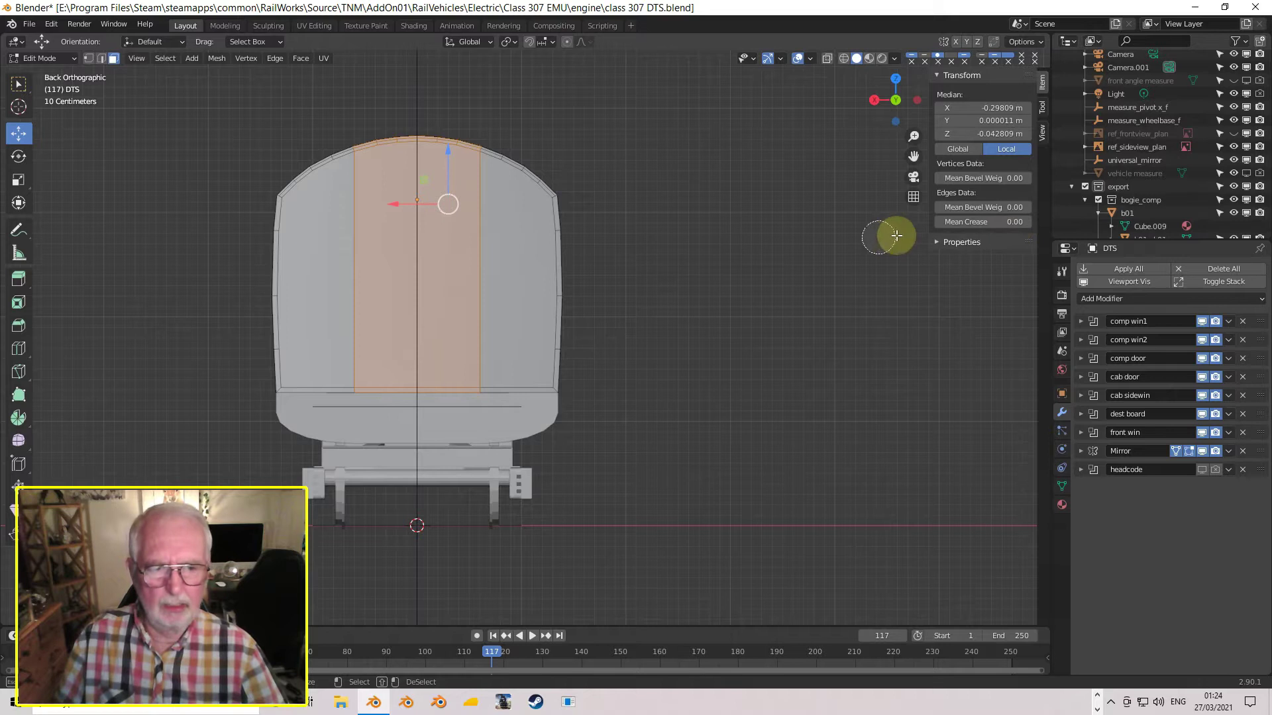
- Set the centre section's mean crease to 1.00, shade its faces flat and finish editing the mesh
left_click_drag(1012, 223, 1050, 222)
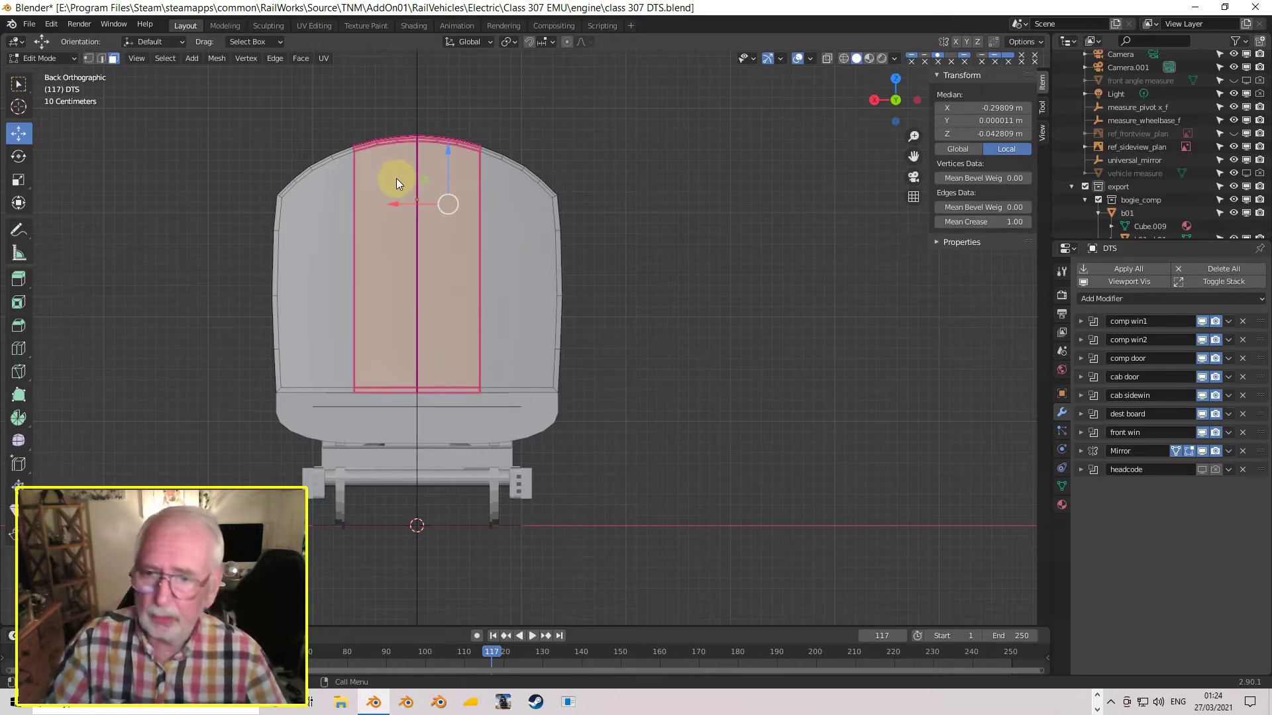
left_click(300, 58)
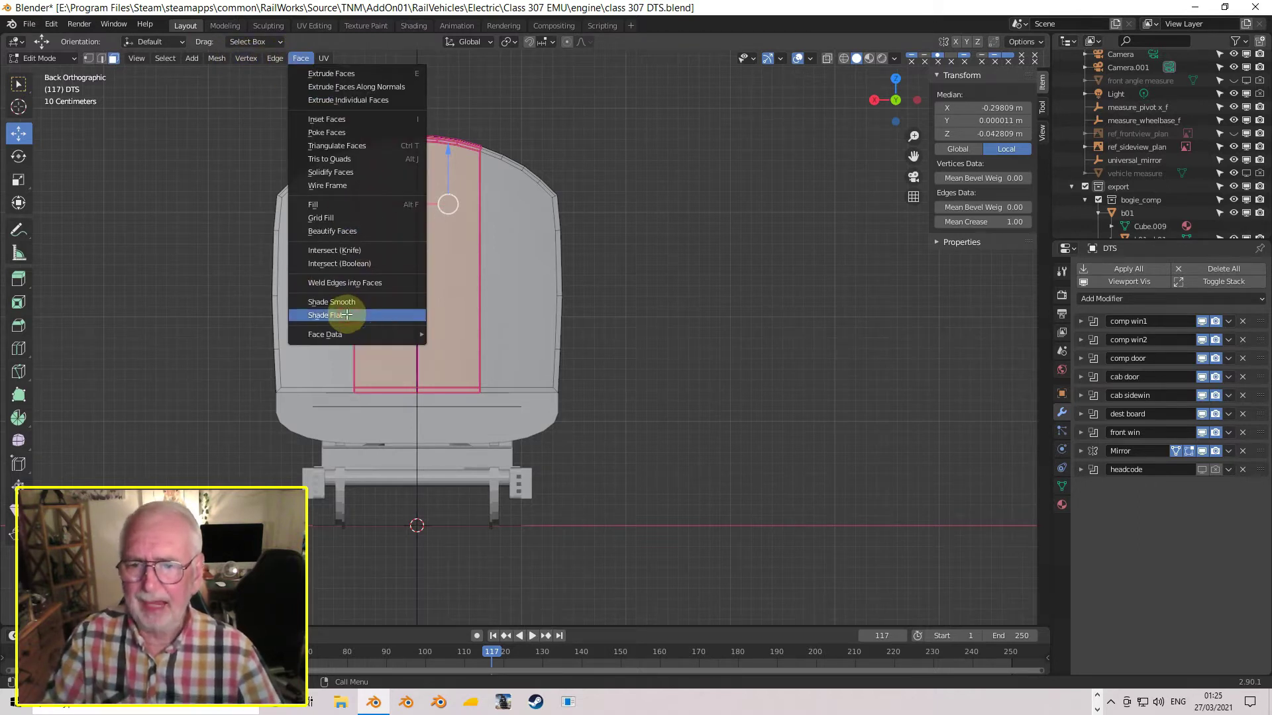
left_click(347, 315)
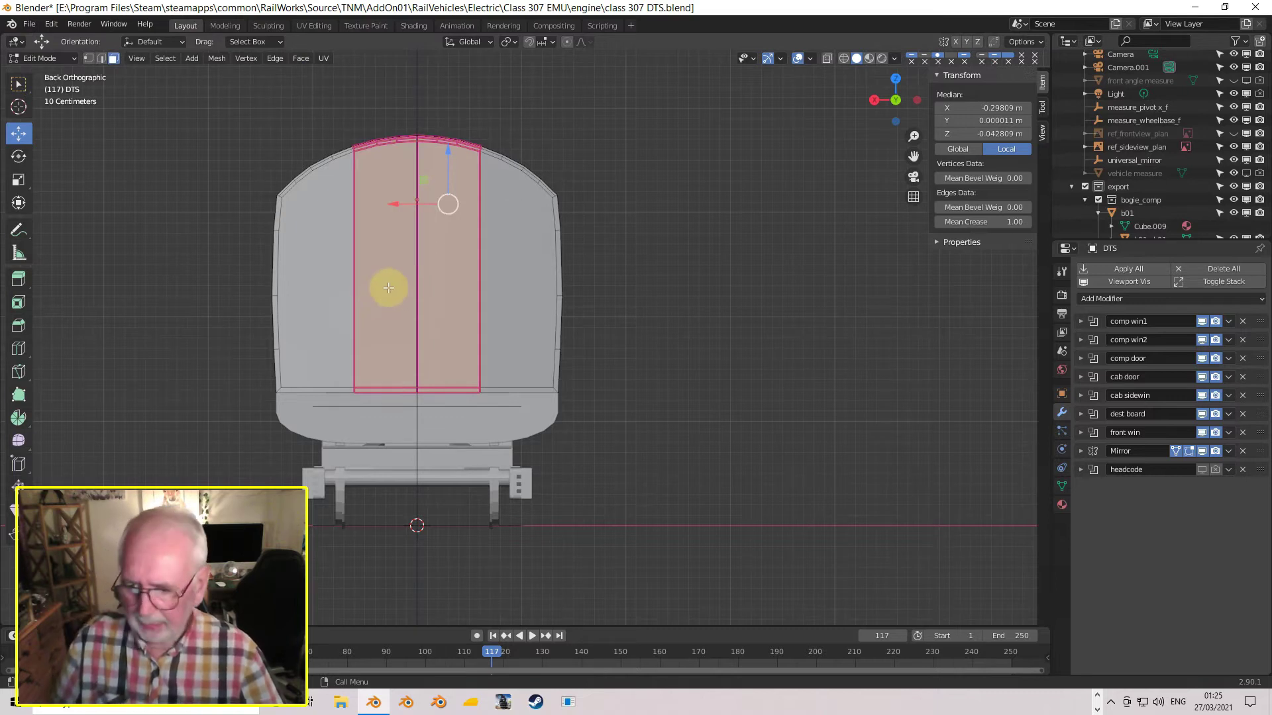
key("Tab")
- Examine the flat shading on the cab front's centre and angled sections from several angles
middle_click_drag(387, 291, 490, 169)
scroll(400, 254, "up", 4)
scroll(490, 168, "up", 3)
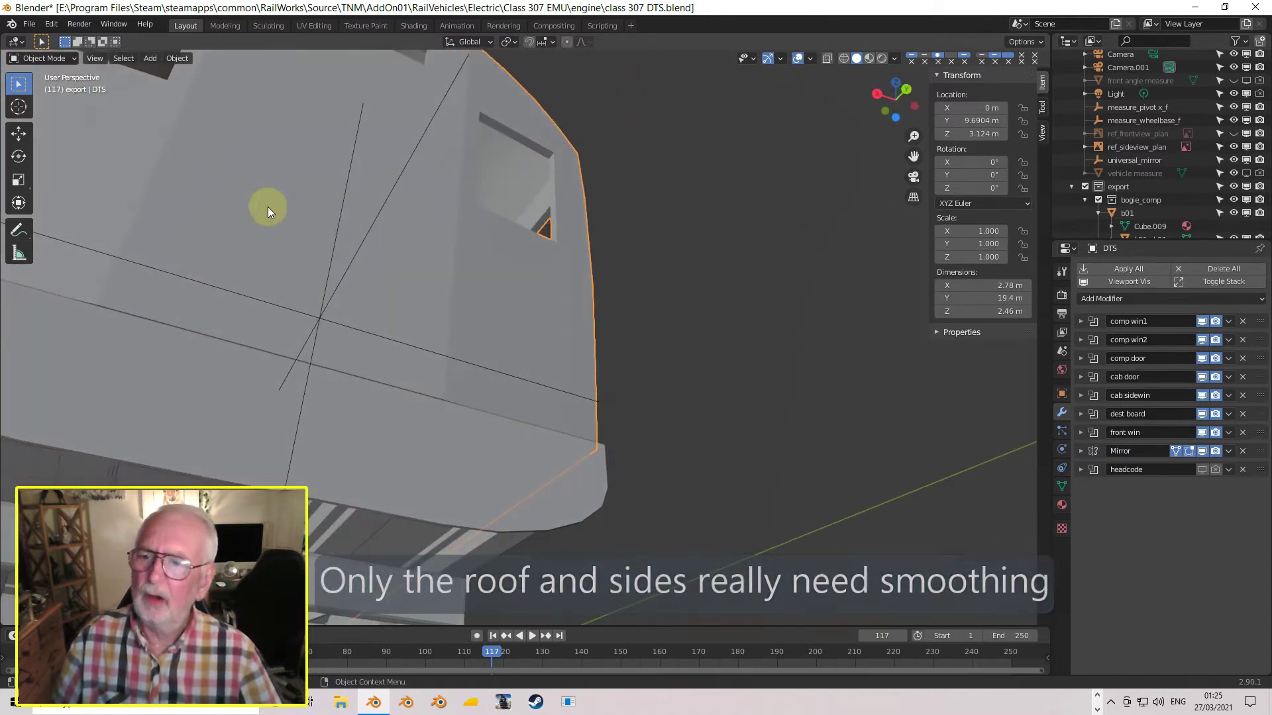
scroll(434, 290, "down", 2)
middle_click_drag(434, 290, 450, 312)
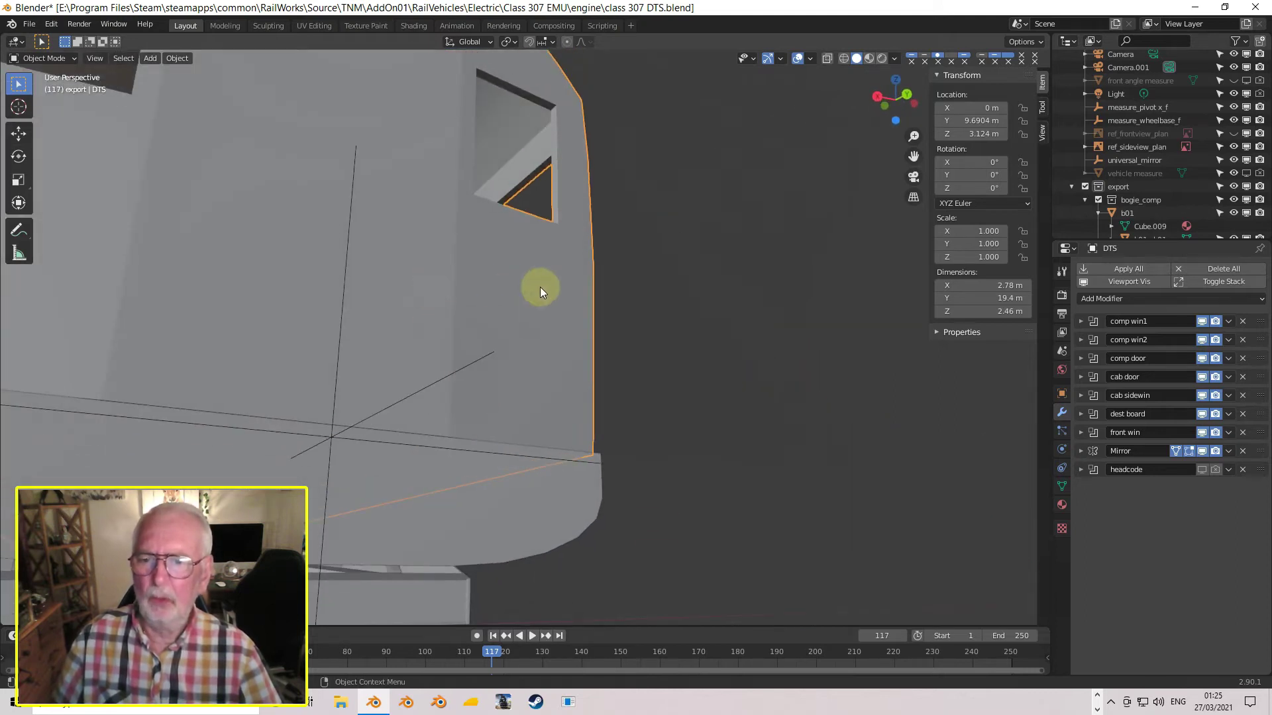
scroll(237, 221, "down", 3)
mouse_move(257, 230)
middle_mouse_down()
mouse_move(265, 173)
mouse_move(244, 153)
mouse_move(201, 175)
mouse_move(196, 220)
mouse_move(125, 249)
mouse_move(220, 284)
mouse_move(267, 271)
mouse_move(283, 246)
mouse_move(289, 279)
mouse_move(346, 307)
mouse_move(309, 326)
mouse_move(331, 296)
mouse_move(483, 340)
mouse_move(481, 356)
mouse_move(457, 260)
mouse_move(424, 301)
mouse_move(607, 323)
middle_mouse_up()
scroll(283, 276, "down", 4)
- Display the coach in material preview shading and inspect the reshaped cab front
left_click(869, 58)
scroll(698, 291, "up", 5)
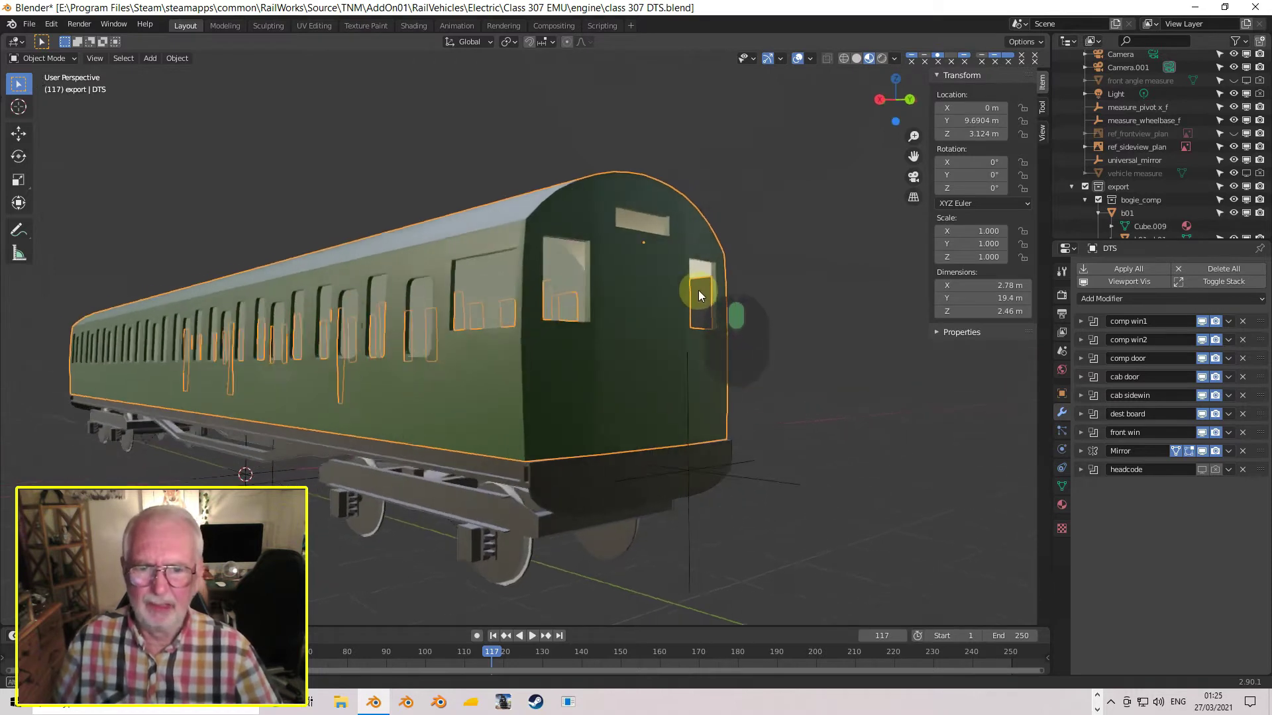
middle_click_drag(679, 376, 606, 440)
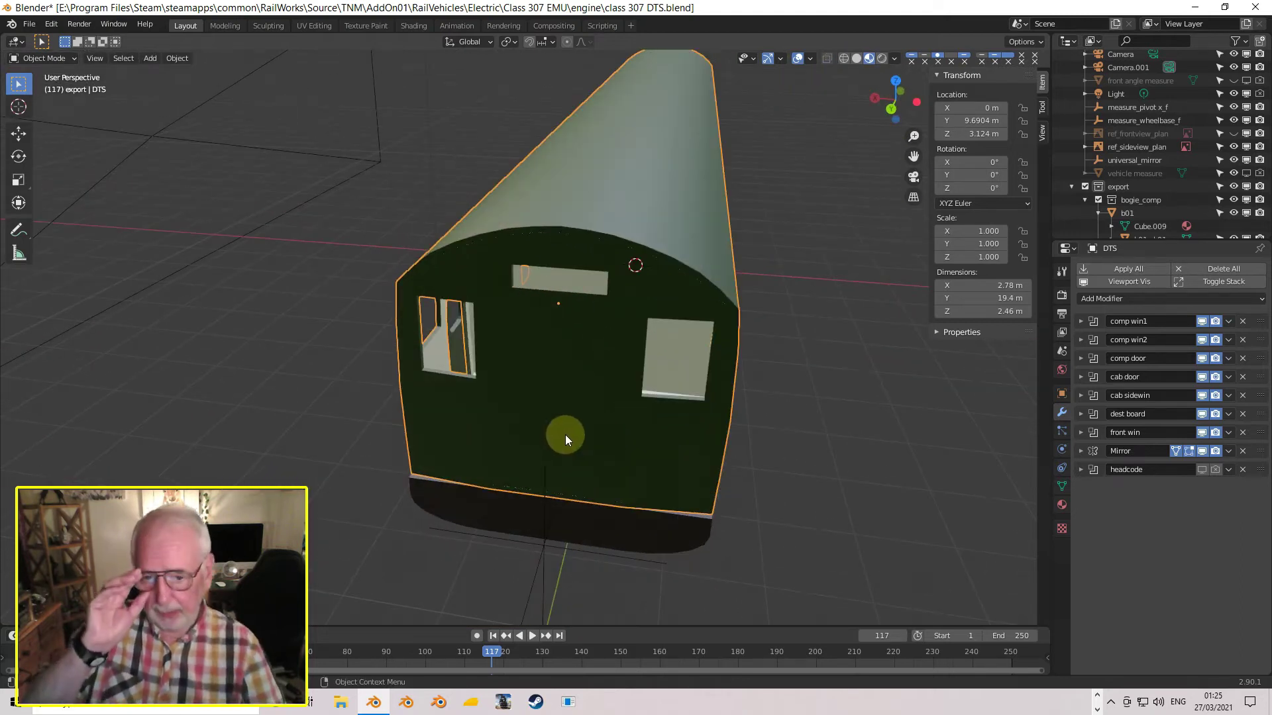
middle_click_drag(526, 407, 622, 391)
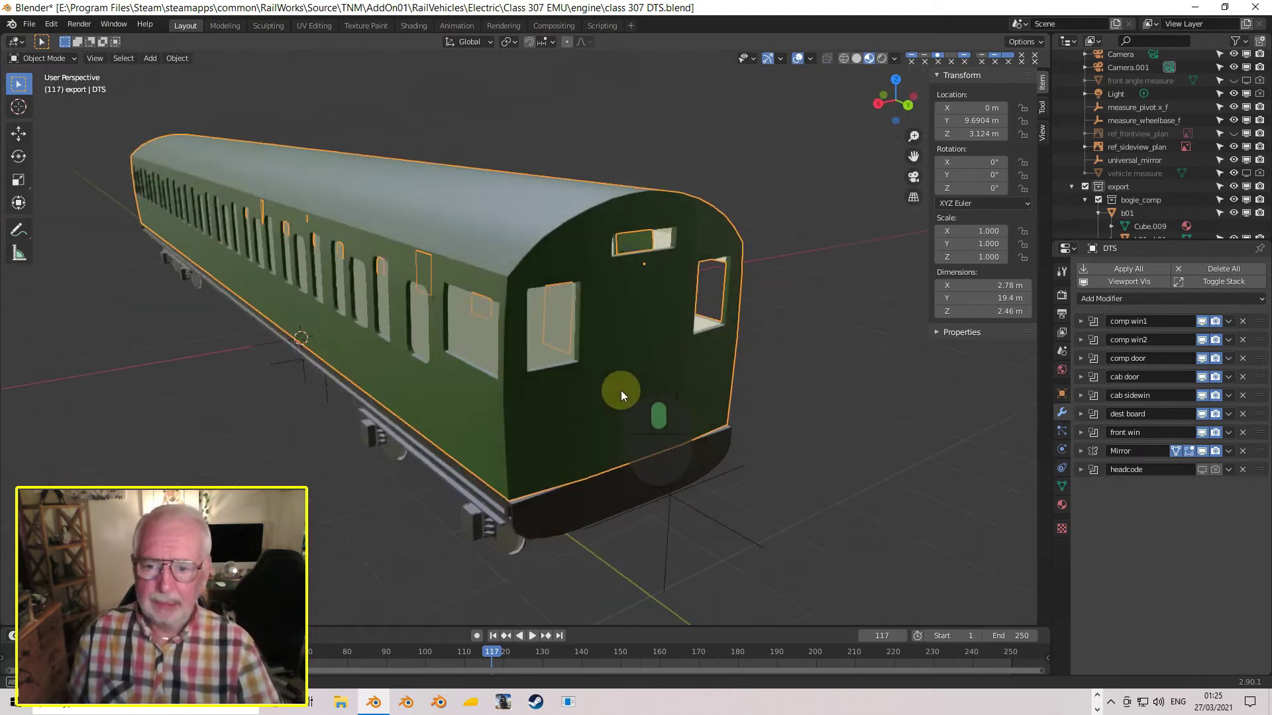
- Select the DTS doors object and apply all of its modifiers
left_click(442, 376)
scroll(486, 367, "down", 2)
scroll(614, 339, "down", 2)
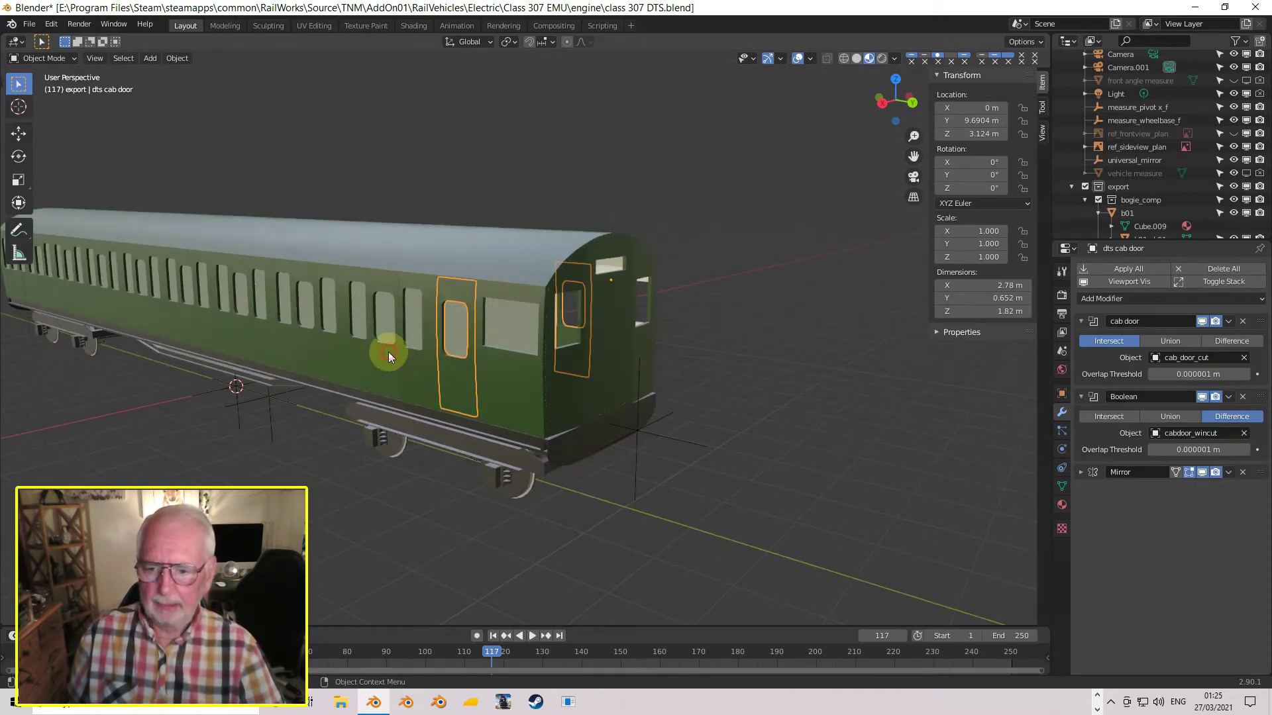
left_click(389, 358)
middle_click_drag(629, 309, 662, 304)
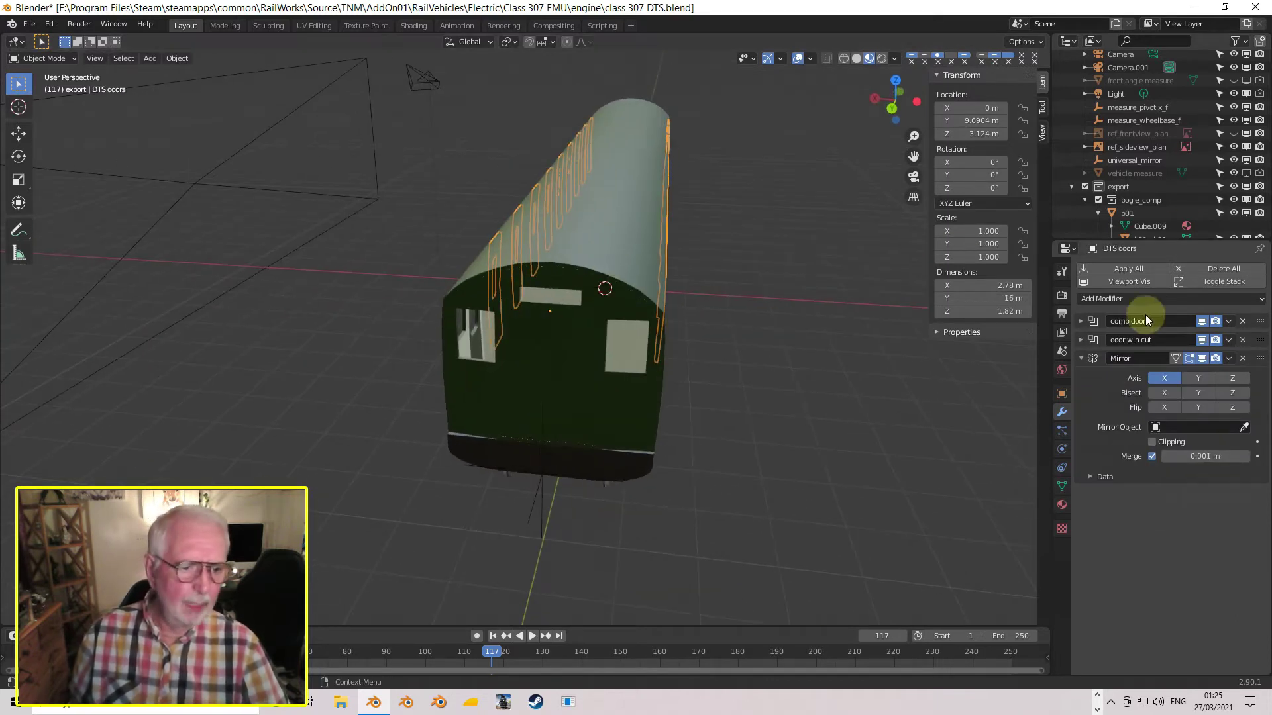
middle_click_drag(753, 340, 736, 304)
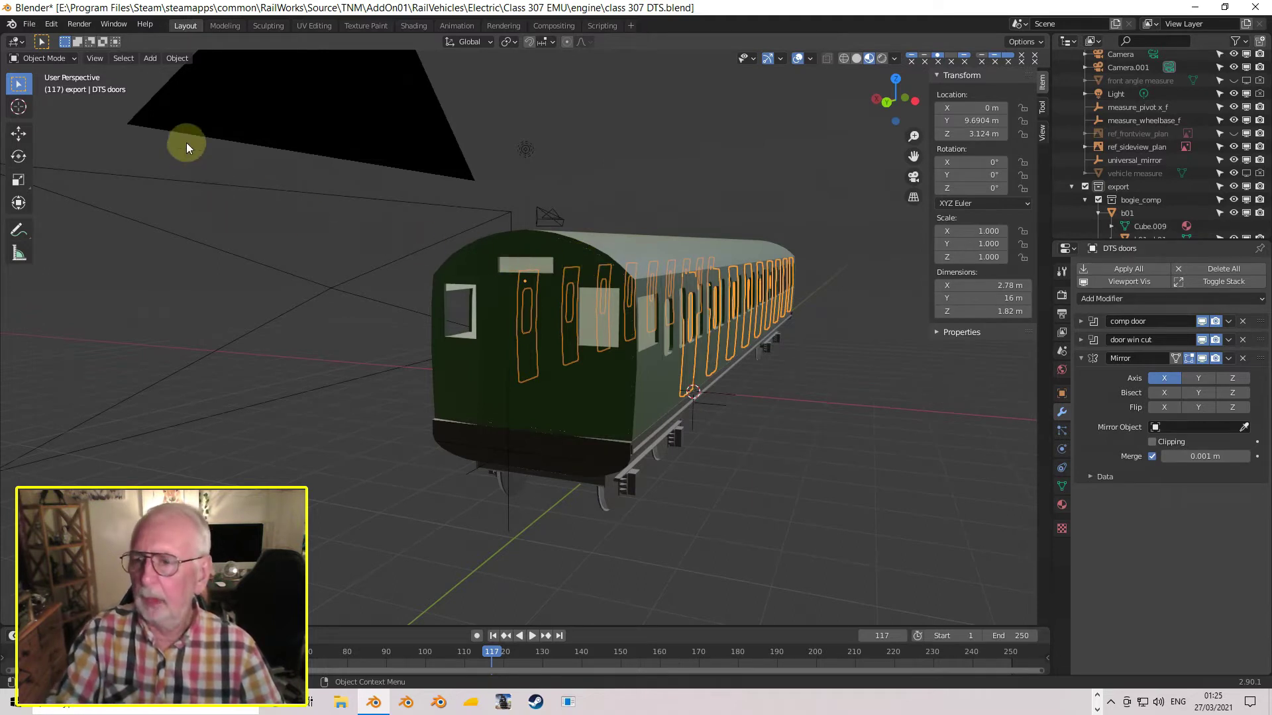
left_click(175, 58)
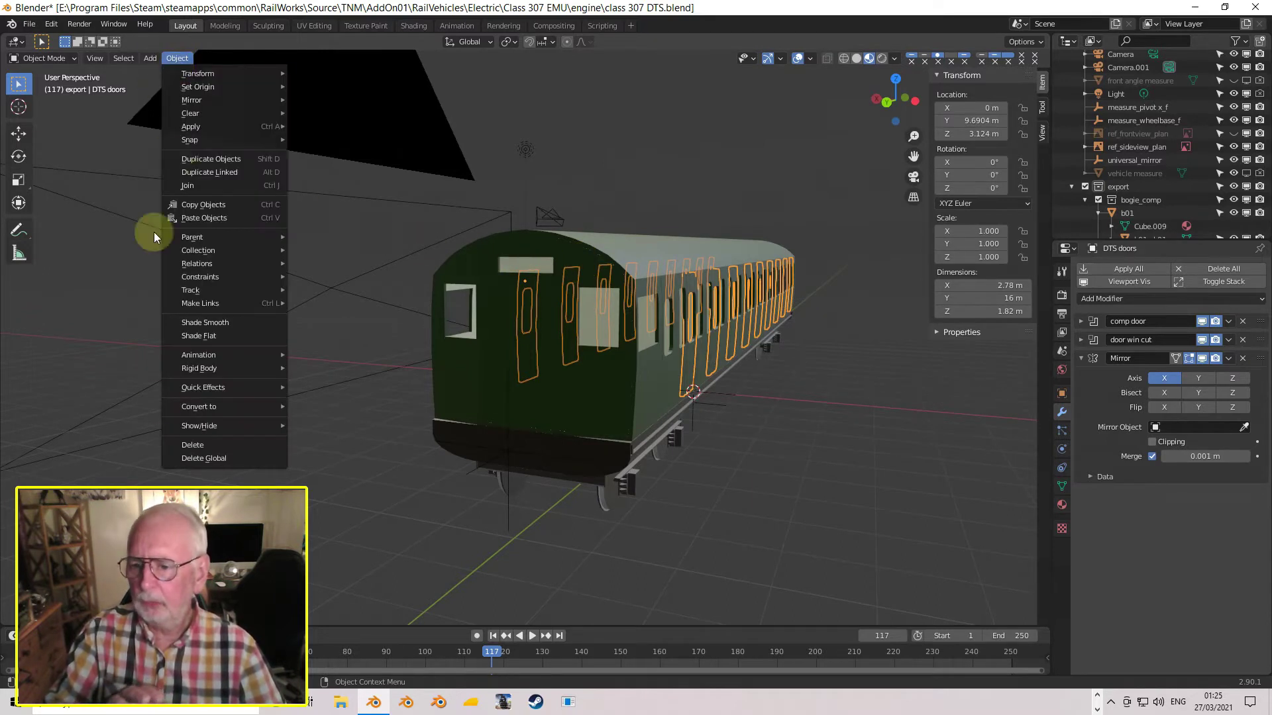
mouse_move(225, 406)
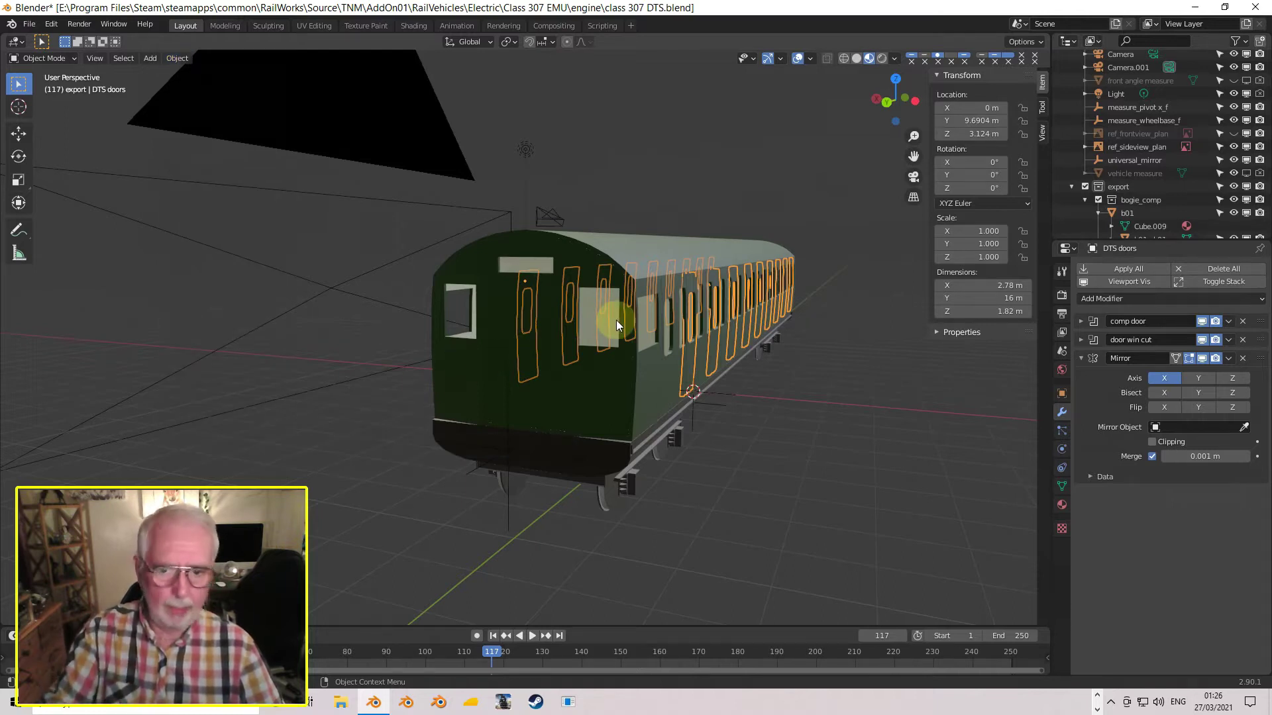
middle_click_drag(606, 337, 686, 343)
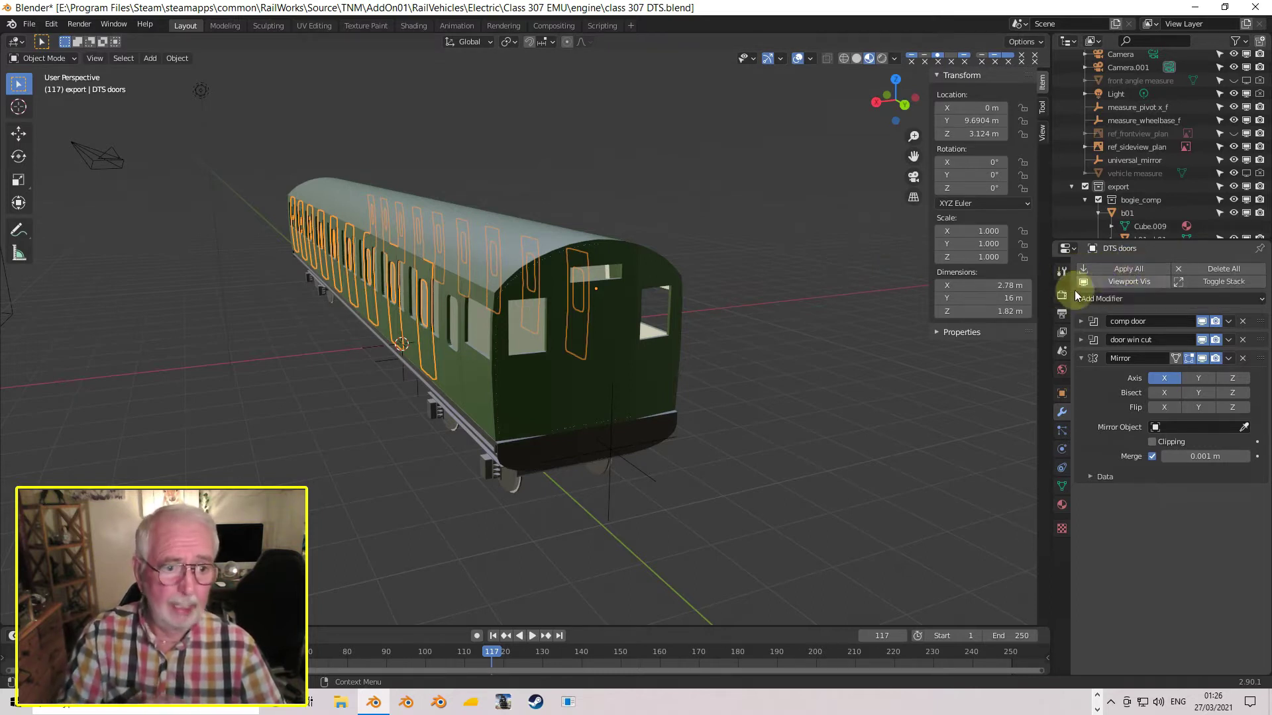
left_click(1151, 270)
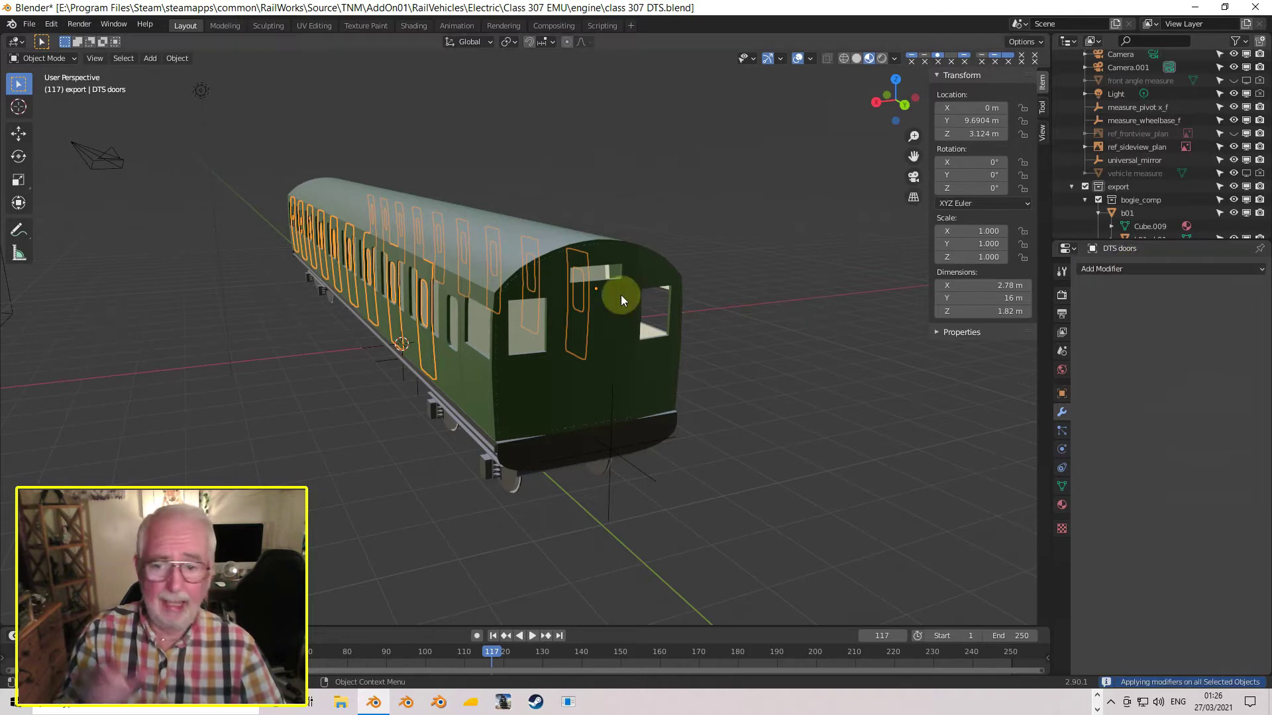
- Toggle the DTS doors object's visibility on and off to check the doors against the coach side
middle_click_drag(715, 276, 575, 301)
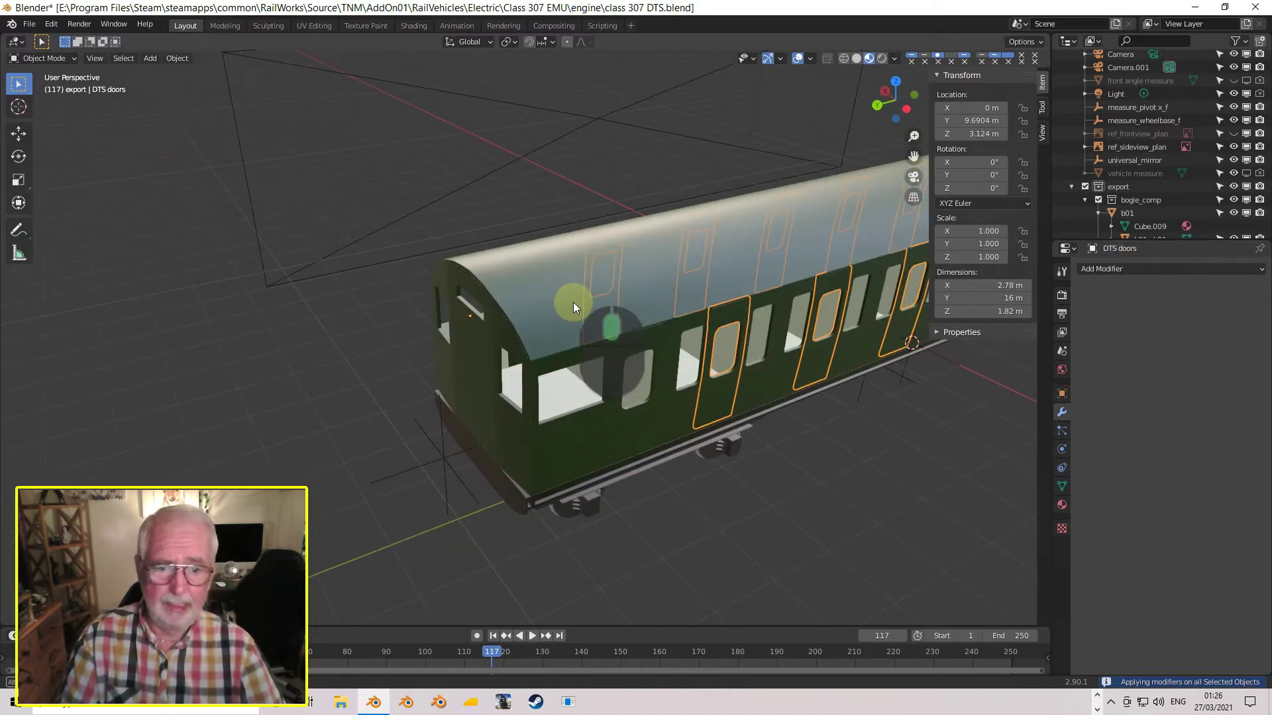
scroll(1177, 188, "down", 2)
scroll(1177, 184, "down", 5)
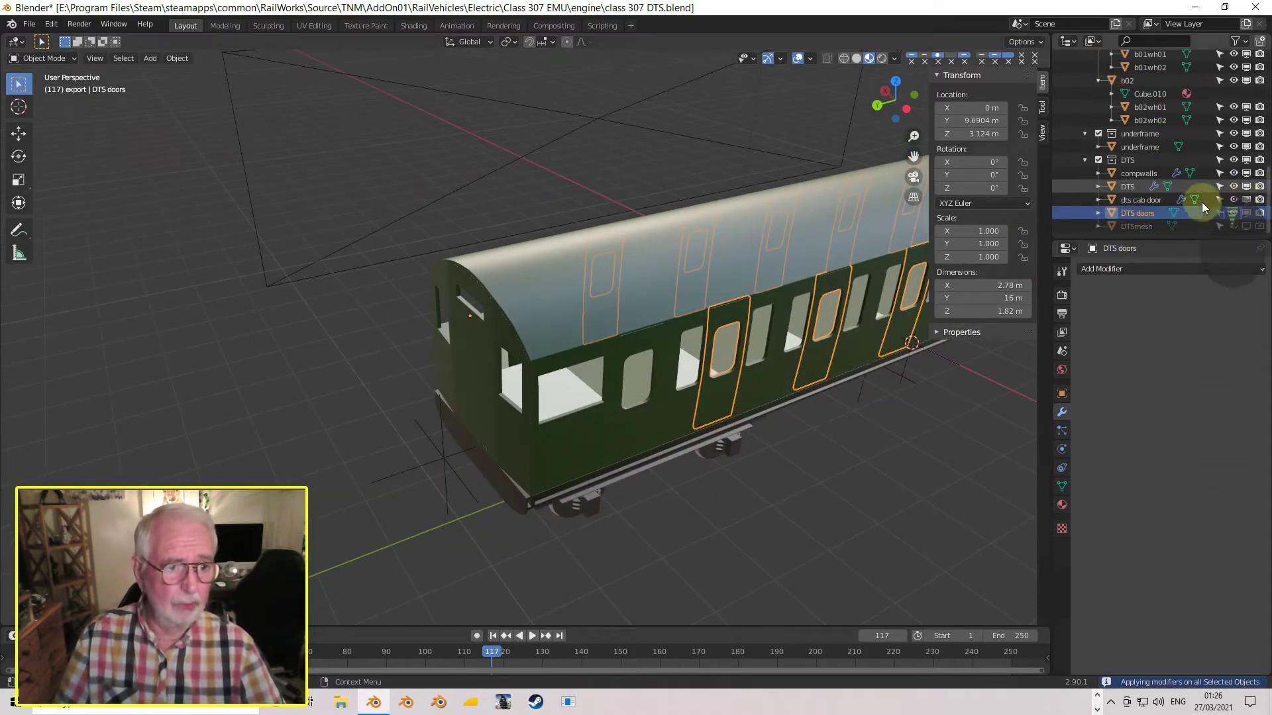
left_click(1234, 213)
left_click(1236, 214)
left_click(1236, 213)
left_click(1235, 214)
left_click(1236, 213)
left_click(1235, 214)
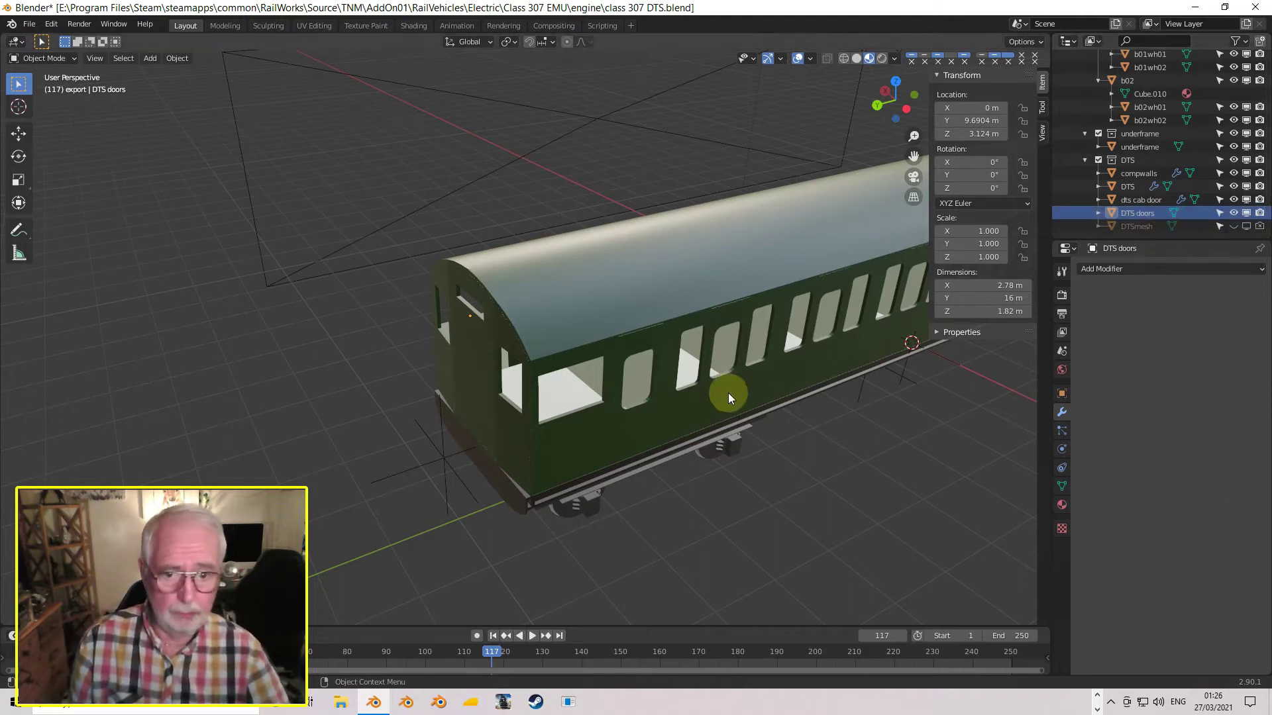
- Select the DTS doors object again on the coach side
left_click(648, 406)
middle_click_drag(648, 407, 569, 336)
scroll(570, 336, "down", 3)
left_click(518, 355)
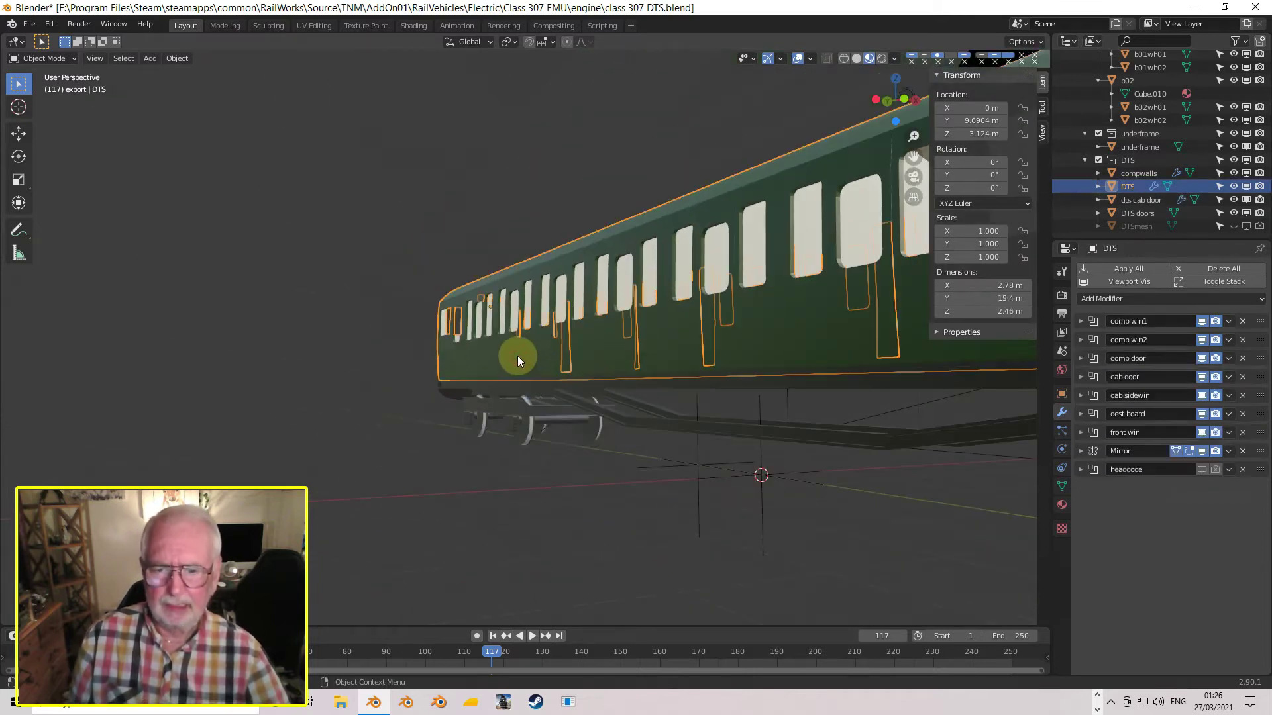
left_click(504, 354)
left_click(508, 334)
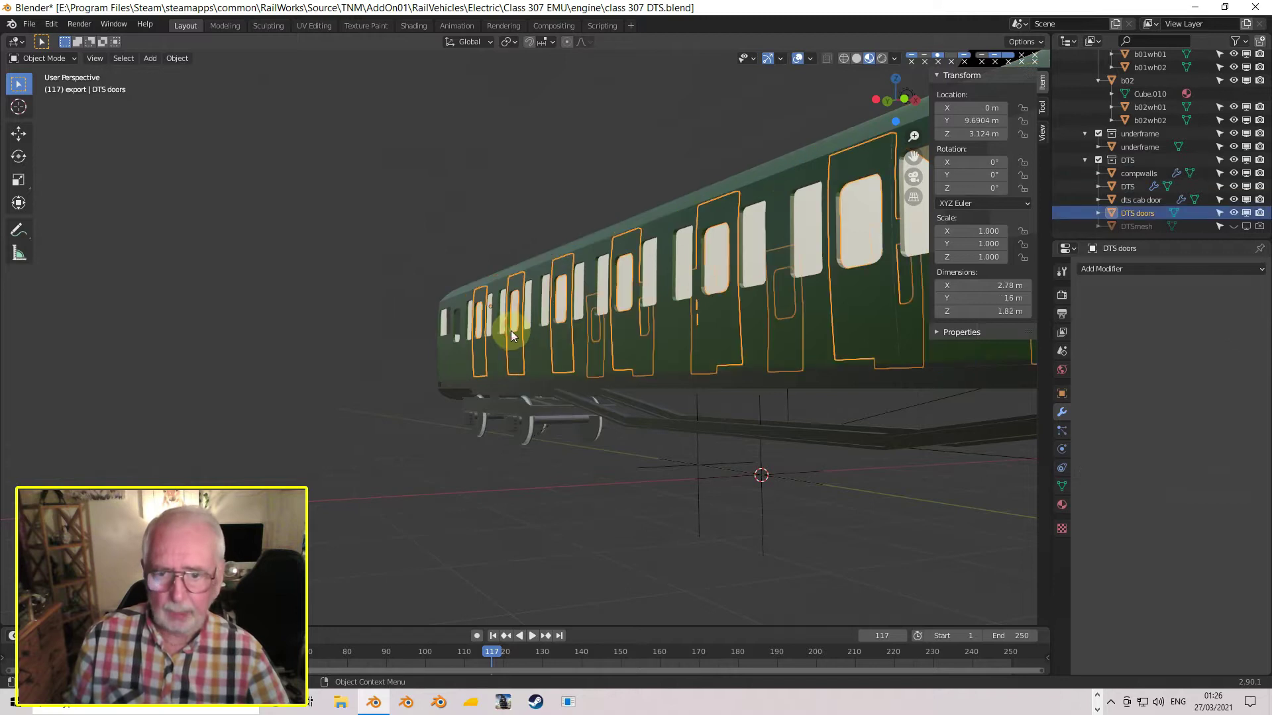
- Edit the DTS doors mesh and circle-select the door faces along the near side in the right view
mouse_move(549, 349)
middle_mouse_down()
mouse_move(555, 363)
mouse_move(649, 363)
middle_mouse_up()
key("KP_3")
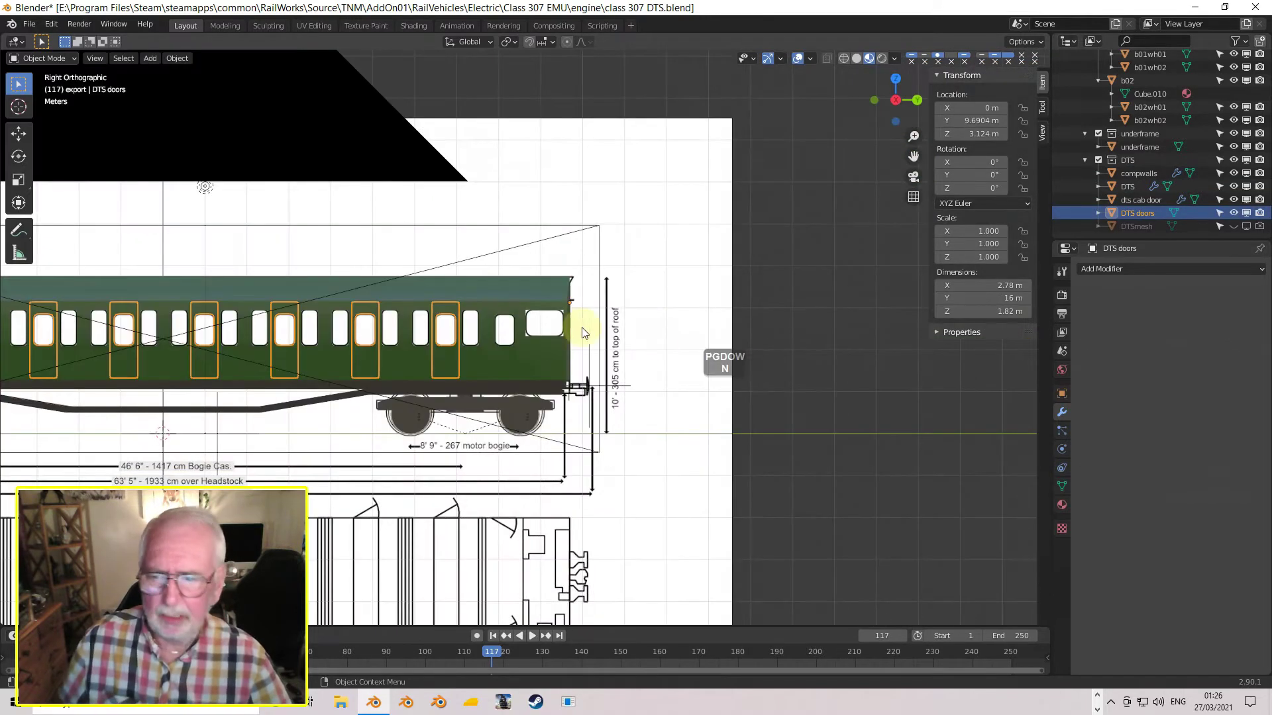
middle_click_drag(291, 343, 672, 353, "shift")
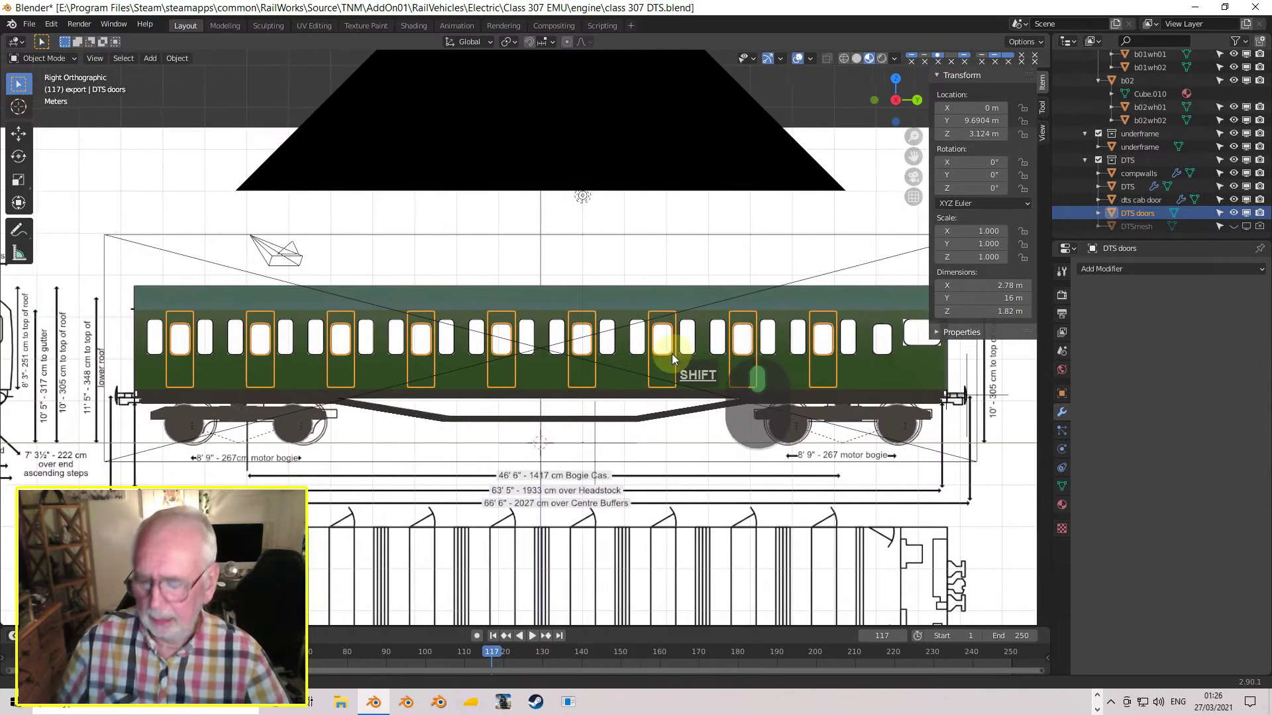
key("Tab")
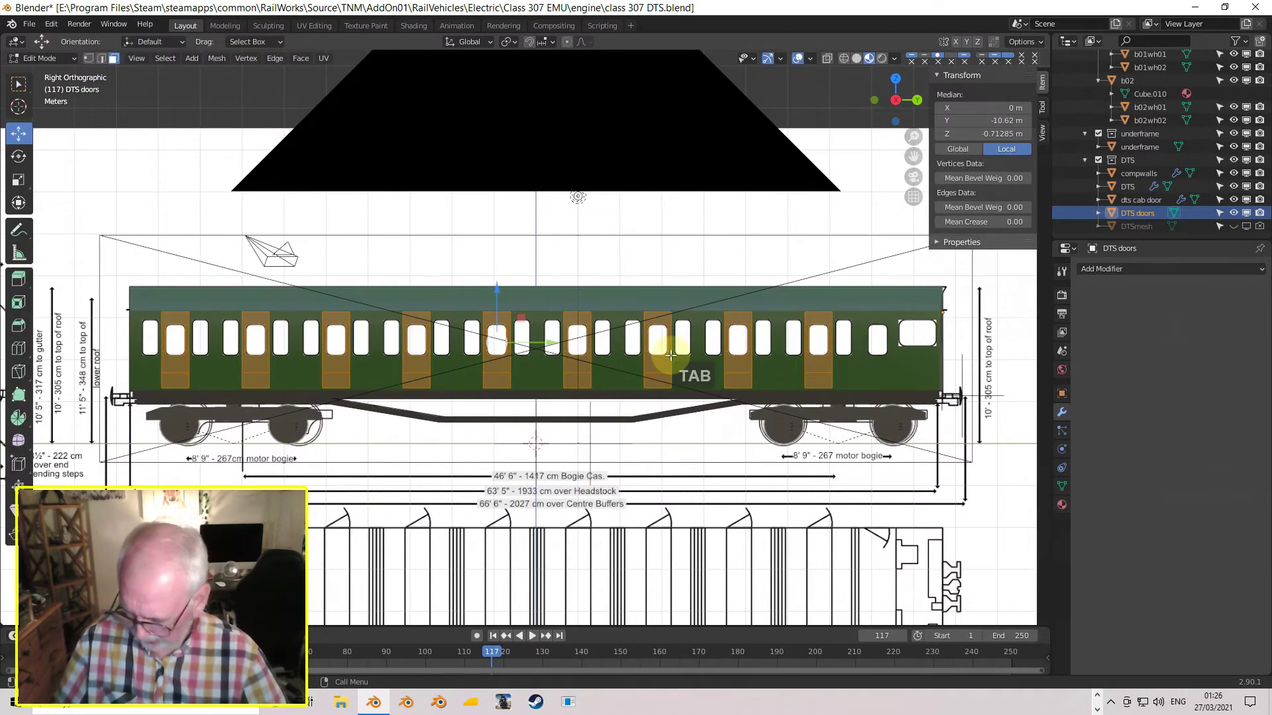
key("alt+a")
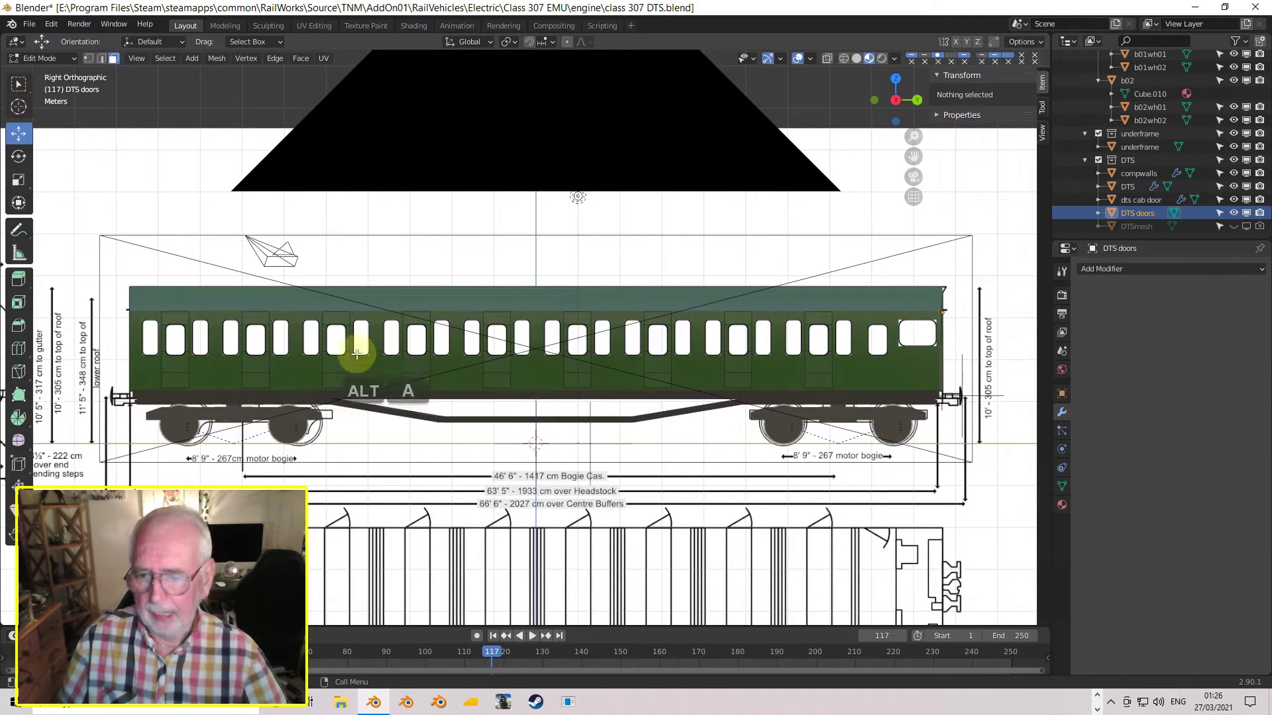
key("c")
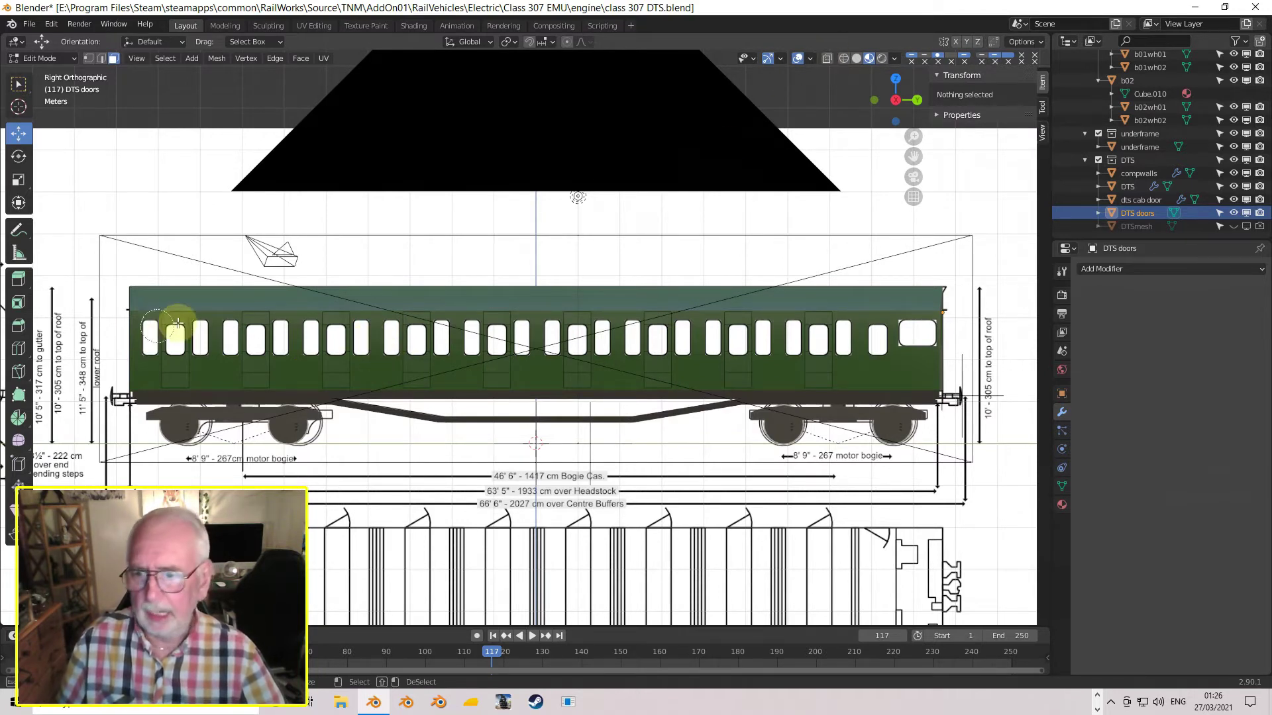
left_click_drag(142, 321, 523, 328)
mouse_move(799, 271)
left_mouse_down()
mouse_move(855, 351)
mouse_move(252, 357)
mouse_move(171, 374)
mouse_move(825, 377)
mouse_move(142, 368)
mouse_move(795, 332)
mouse_move(589, 361)
mouse_move(541, 392)
left_mouse_up()
- Extrude the selected door faces outward by 0.003 m and finish editing the DTS doors mesh
key("KP_1")
scroll(540, 391, "up", 8)
middle_click_drag(553, 371, 568, 312, "shift")
scroll(505, 305, "up", 3)
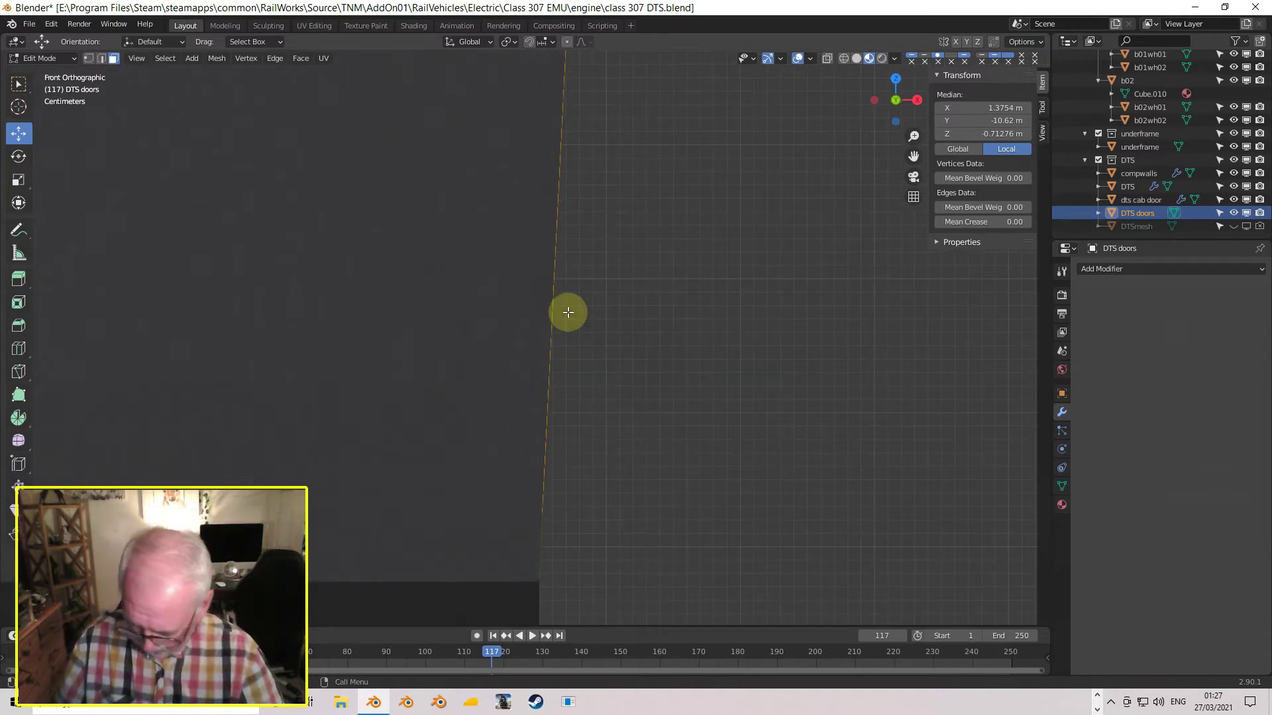
key("e")
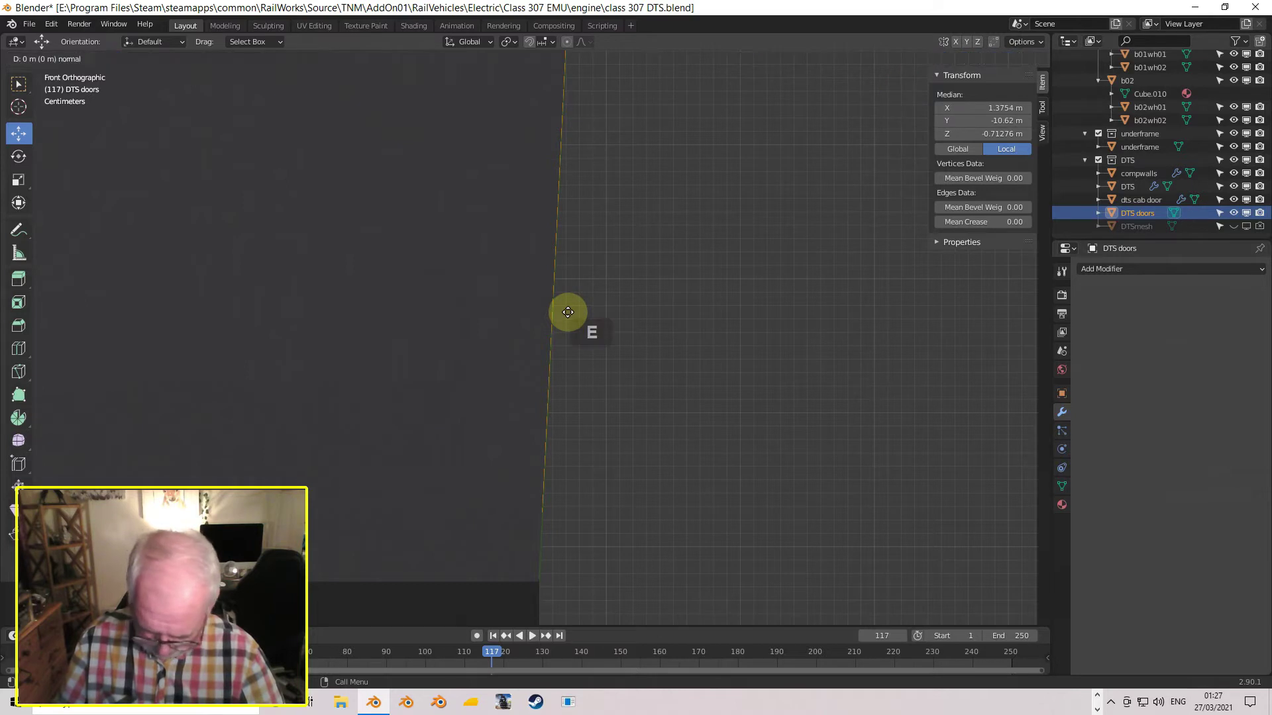
type("0.00")
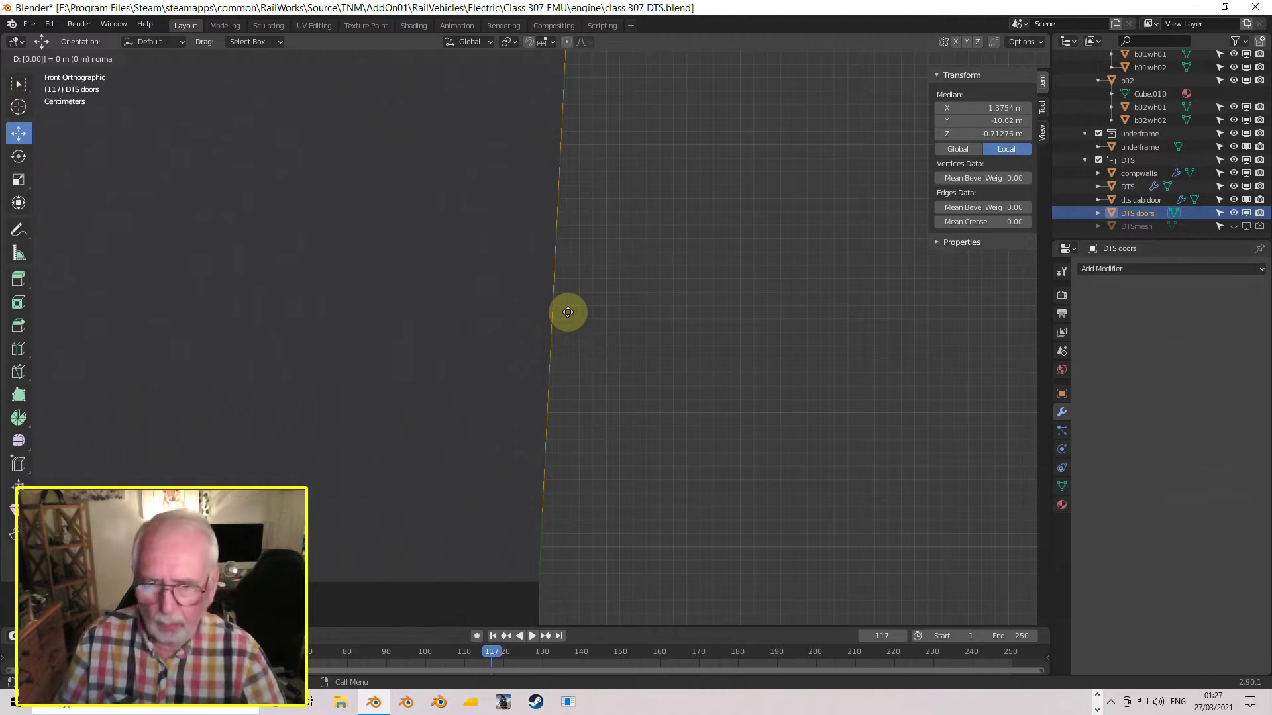
type("3")
key("Return")
scroll(564, 326, "down", 2)
middle_click_drag(565, 325, 396, 231)
key("Tab")
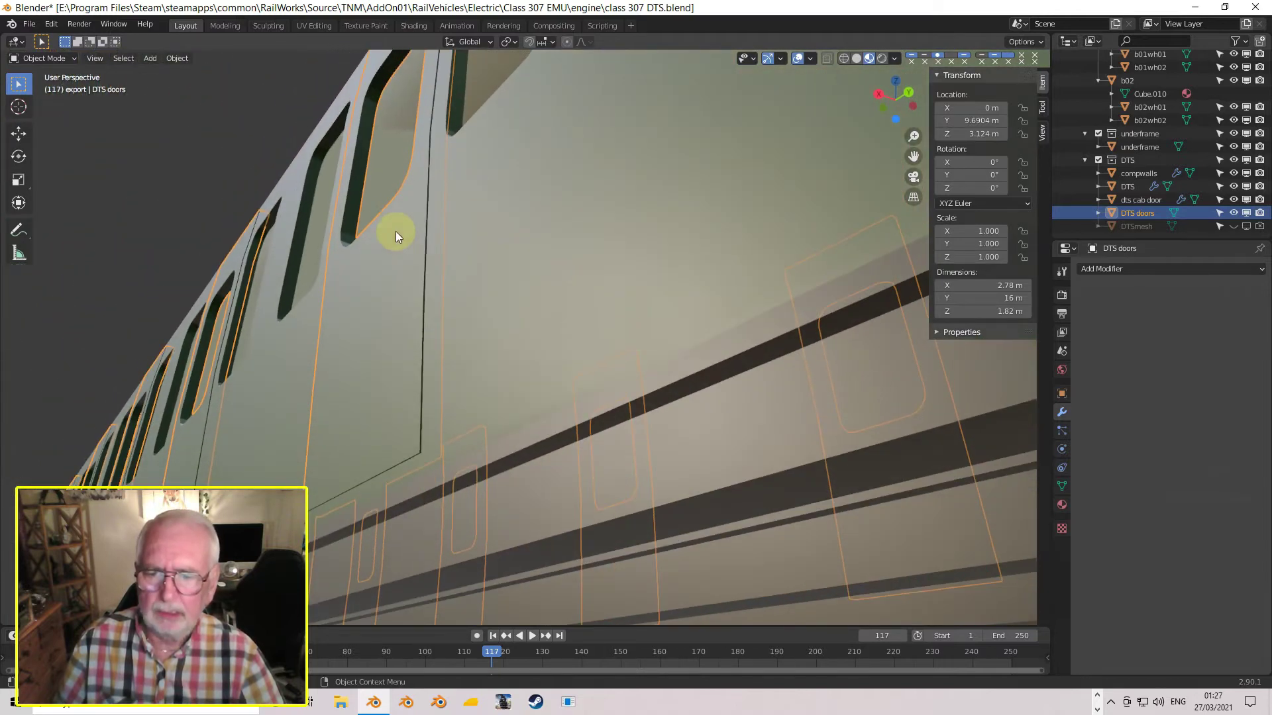
middle_click_drag(414, 360, 566, 376)
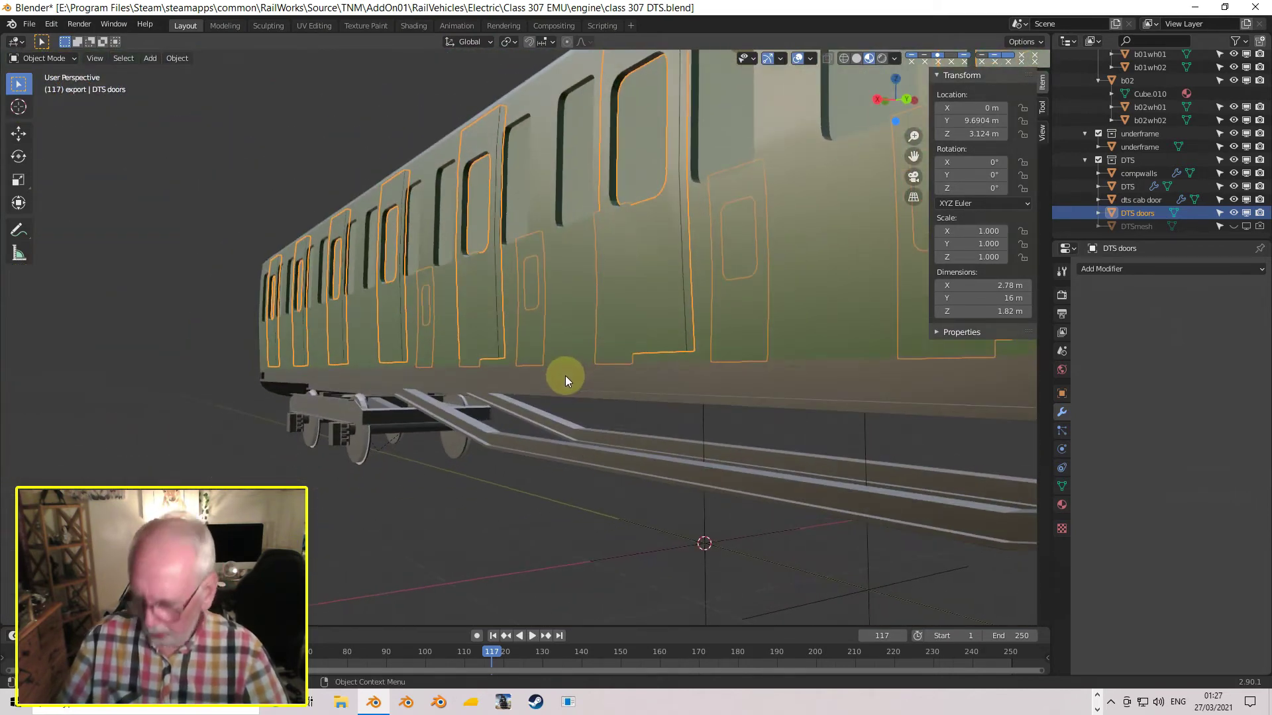
key("Tab")
key("Tab")
middle_click_drag(618, 343, 670, 364)
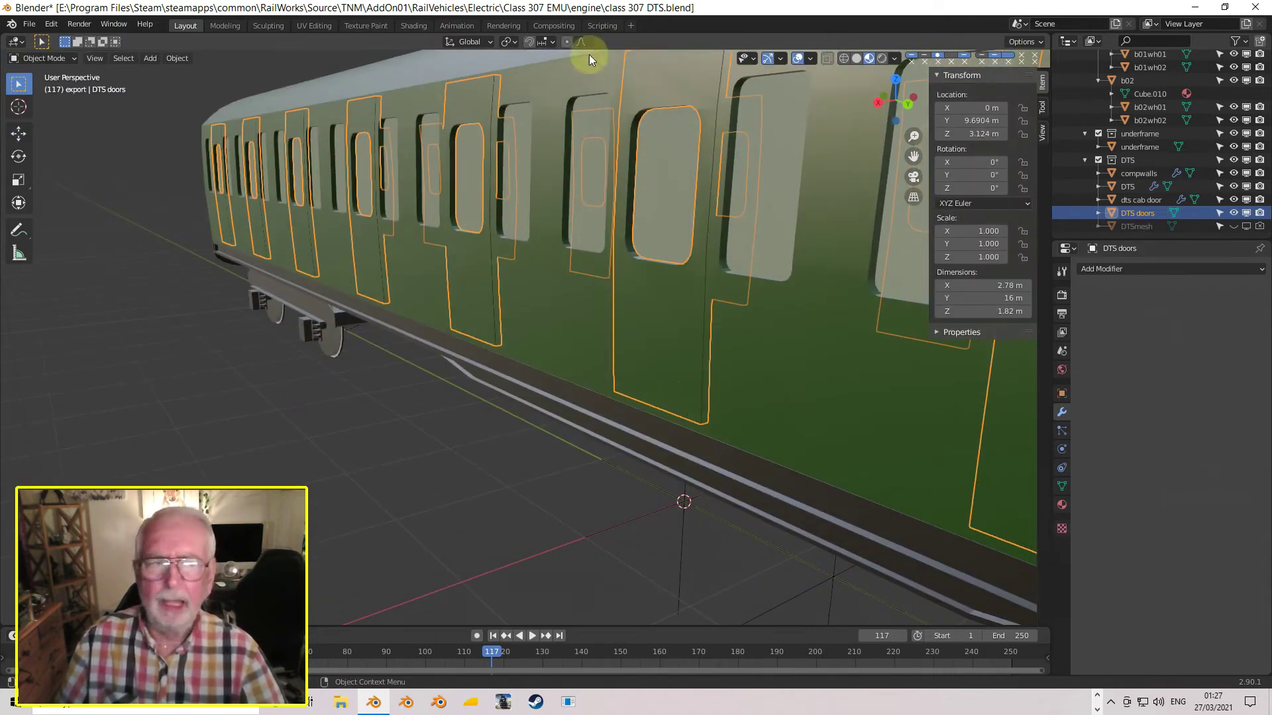
- Set the render engine to Cycles and render the current frame to examine the doors on the coach side
left_click(1062, 296)
left_click(1191, 269)
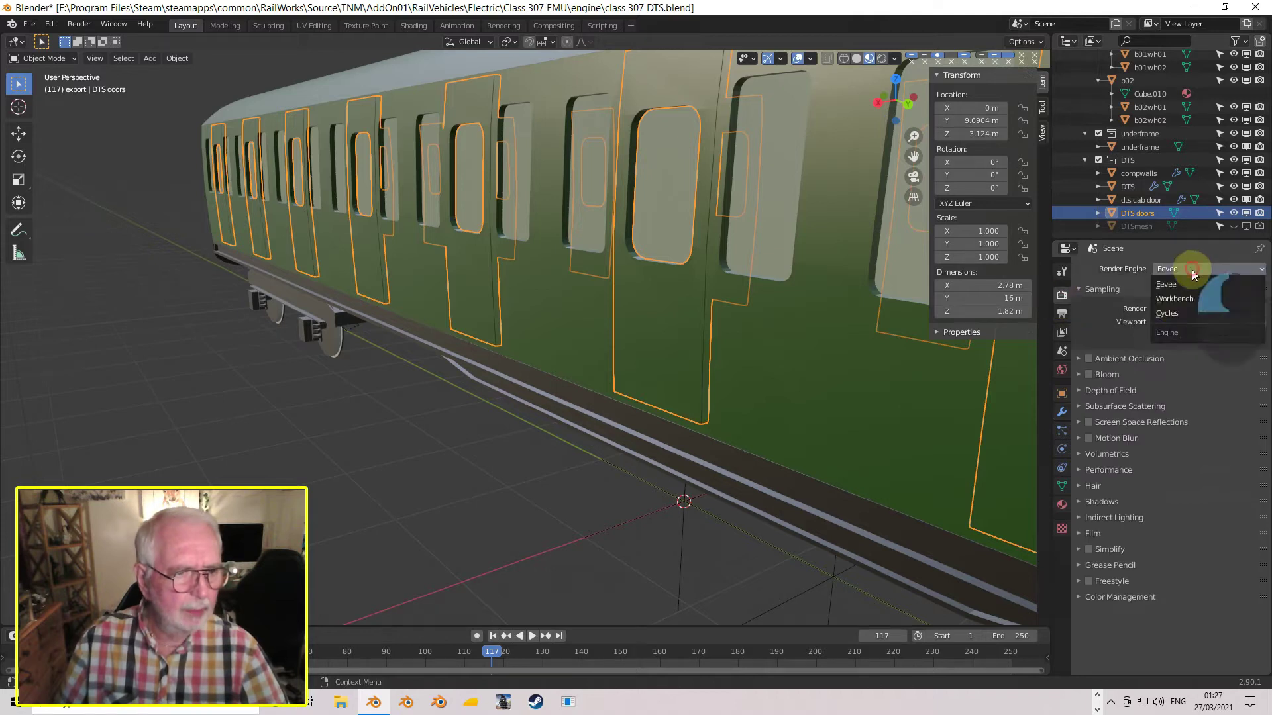
left_click(1180, 311)
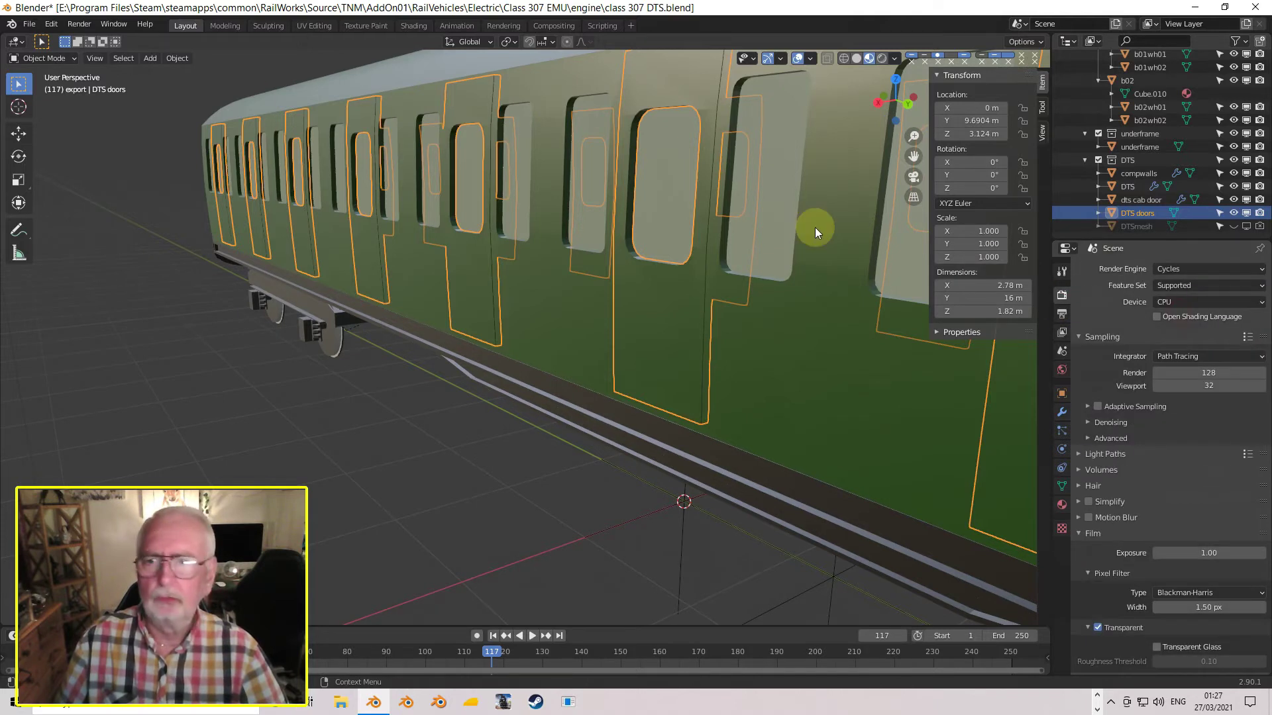
left_click(79, 24)
left_click(99, 38)
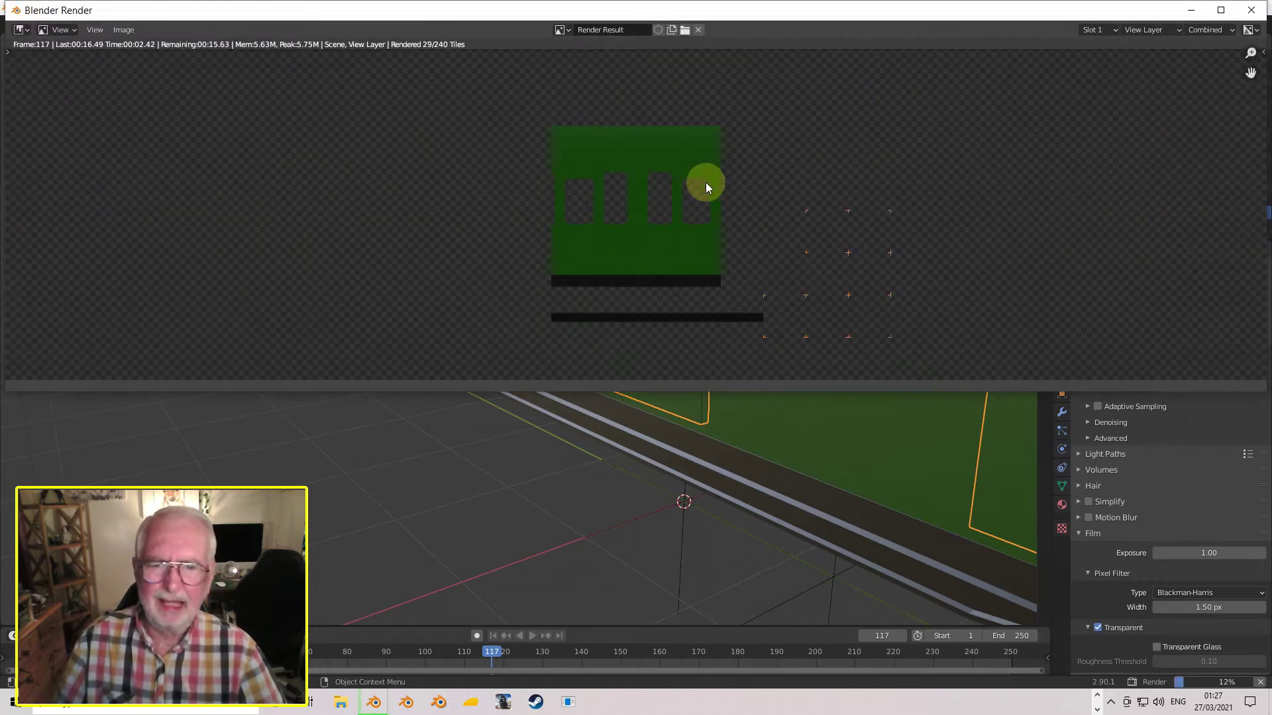
scroll(705, 182, "up", 4)
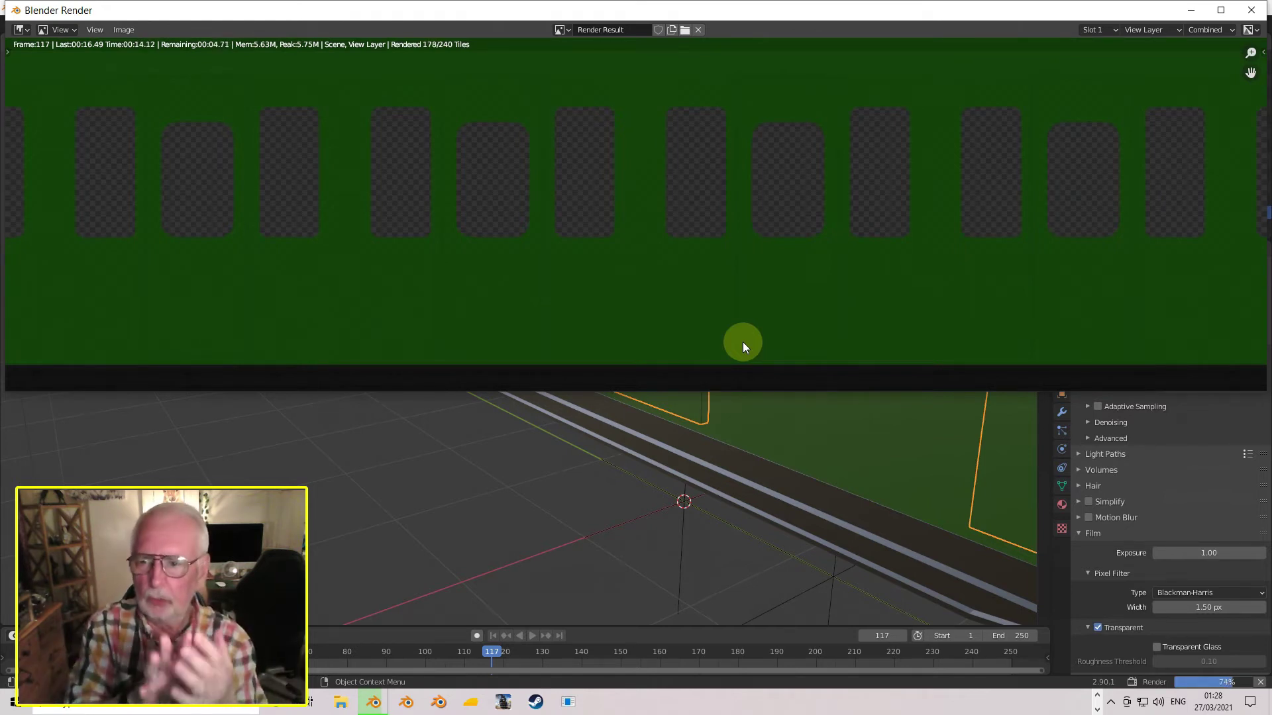
scroll(718, 321, "down", 5)
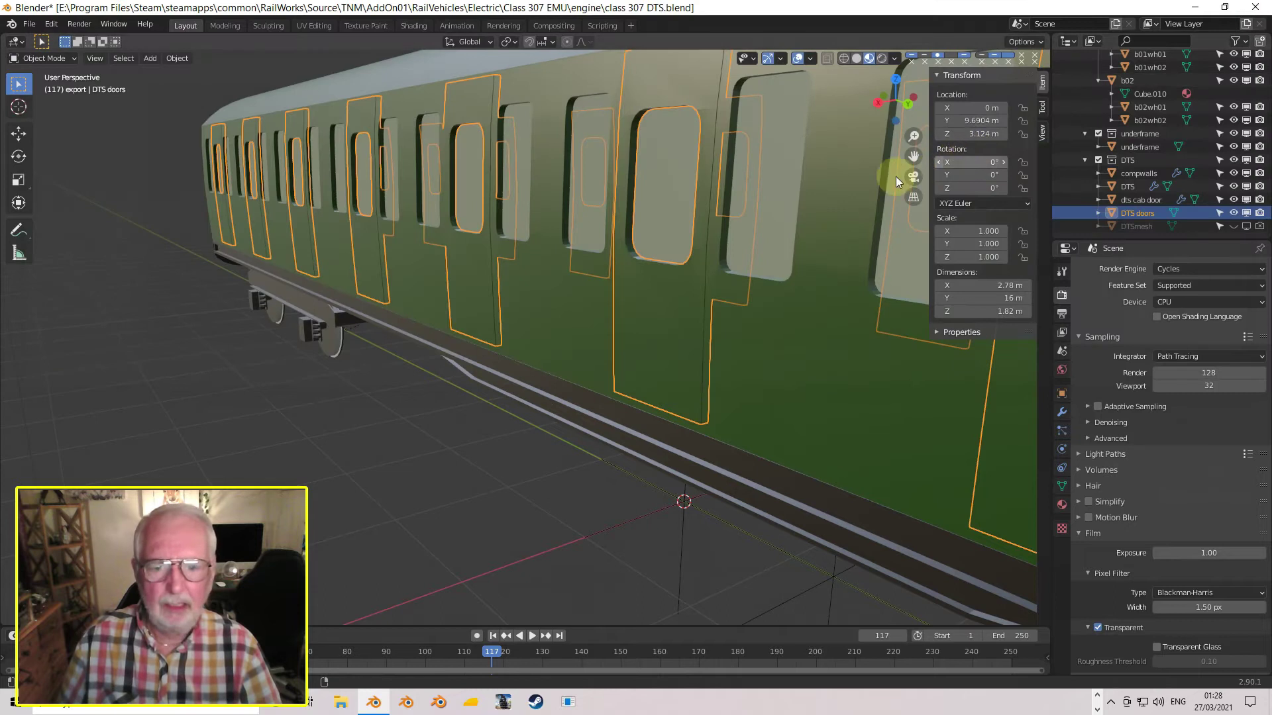
- Select the DTS doors object on the opposite side of the coach
middle_click_drag(897, 177, 901, 177)
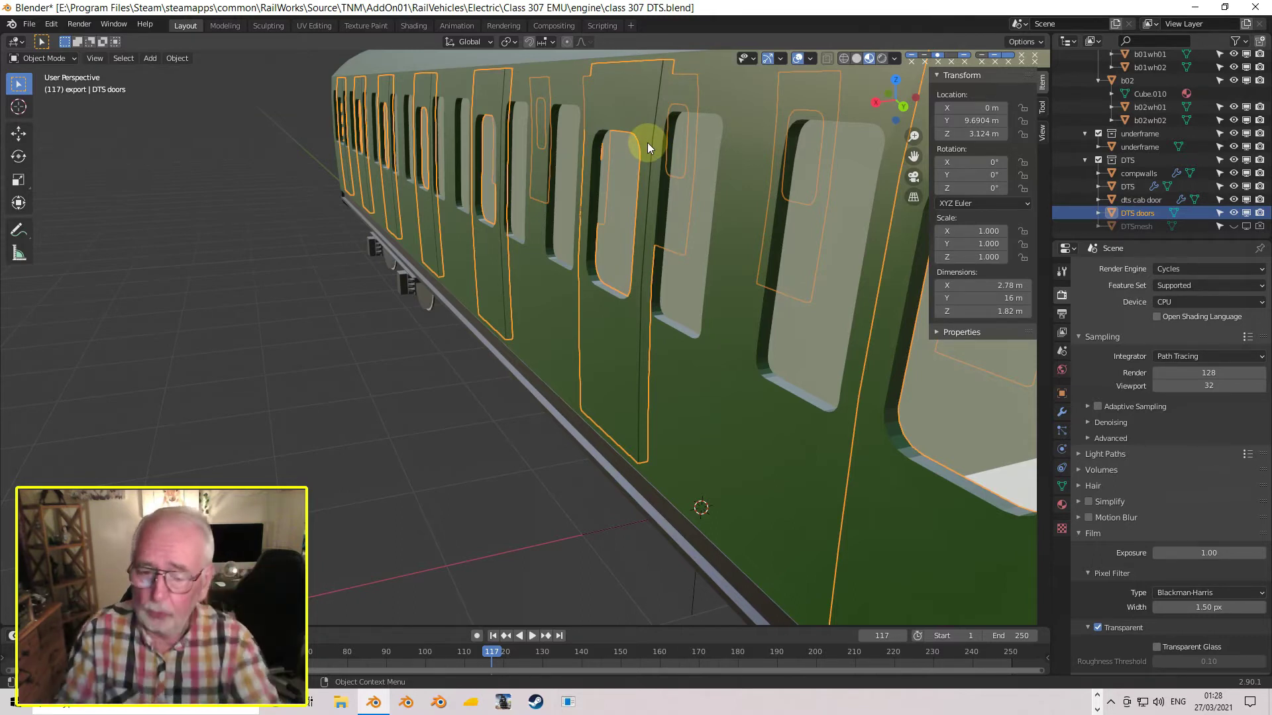
scroll(622, 228, "down", 5)
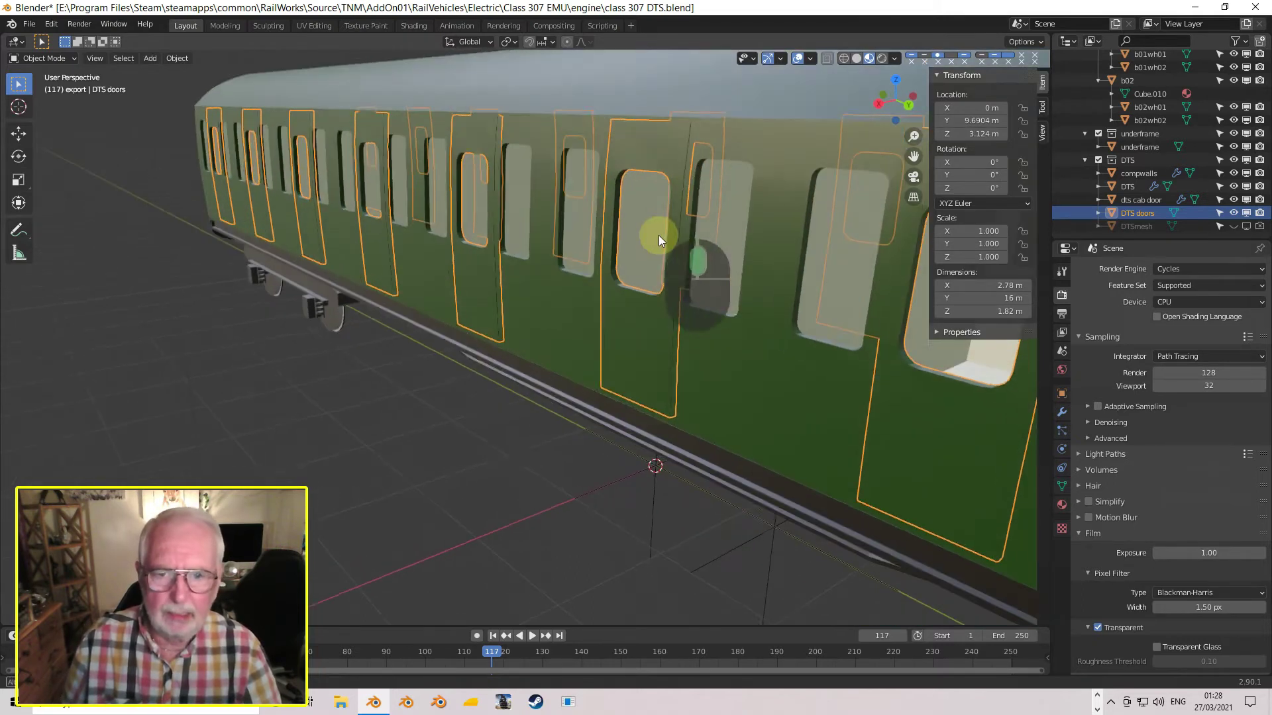
left_click(771, 378)
middle_click_drag(765, 356, 577, 316)
left_click(471, 250)
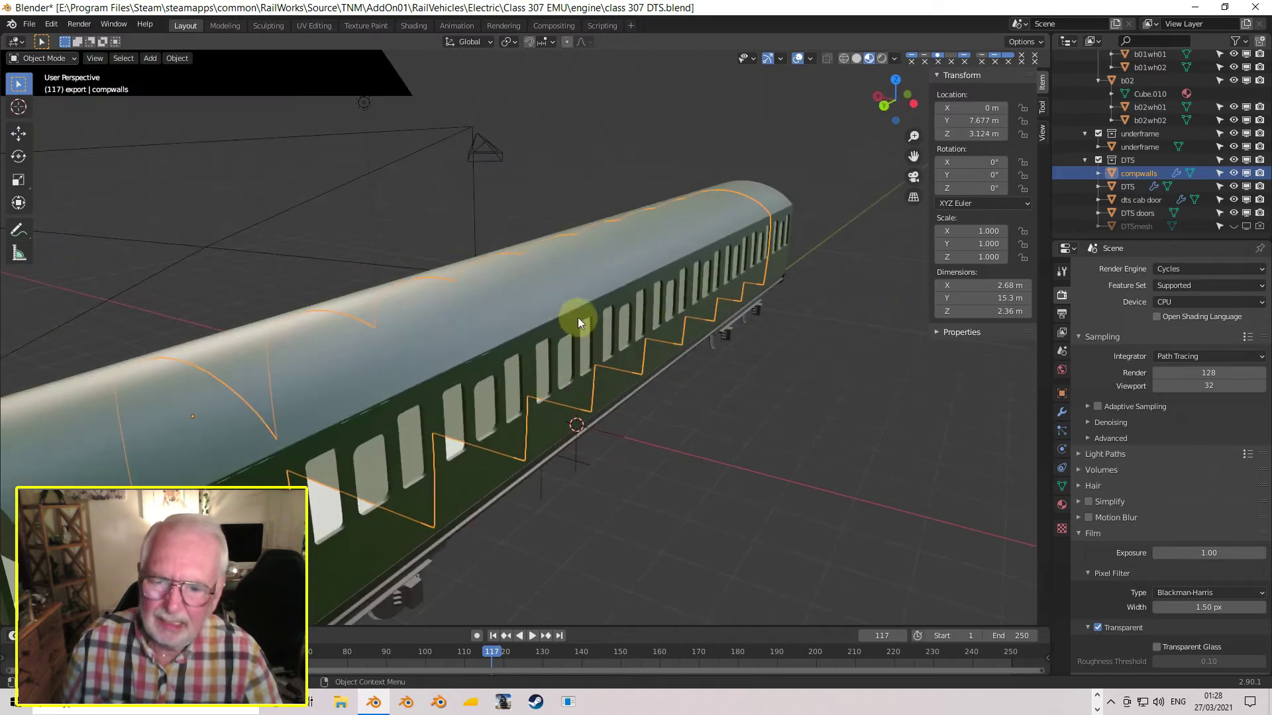
left_click(553, 358)
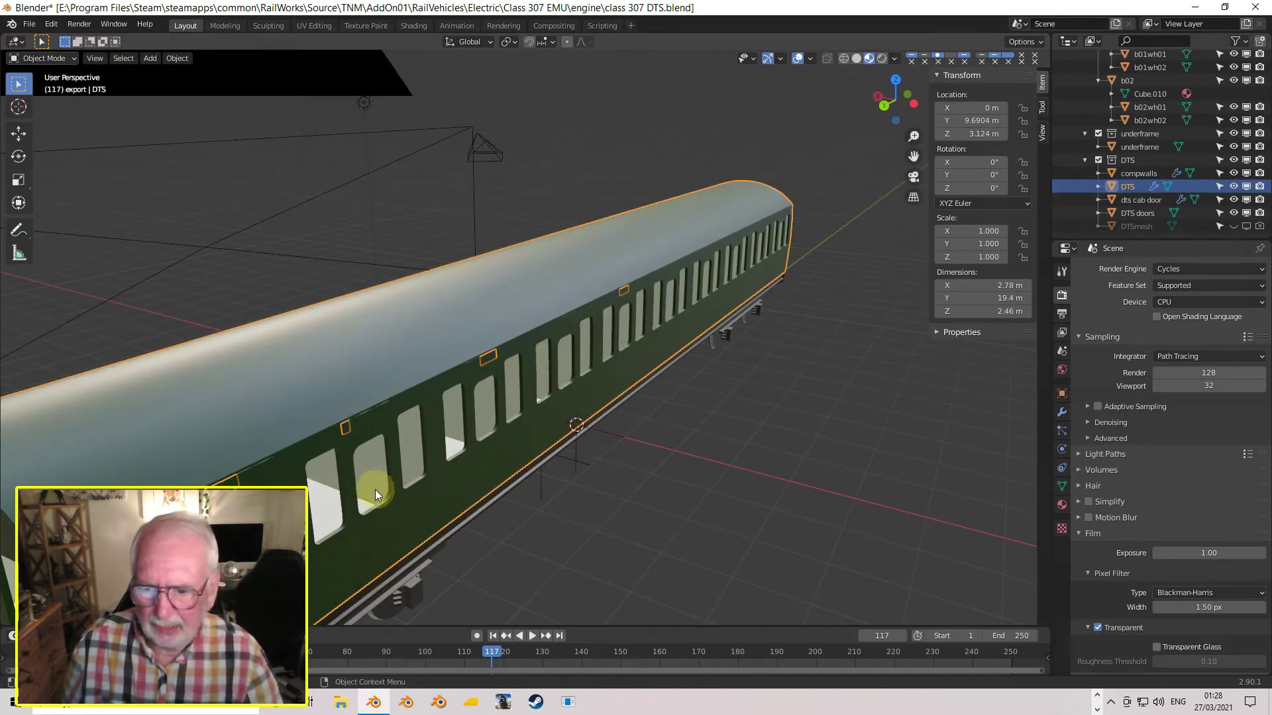
left_click(394, 497)
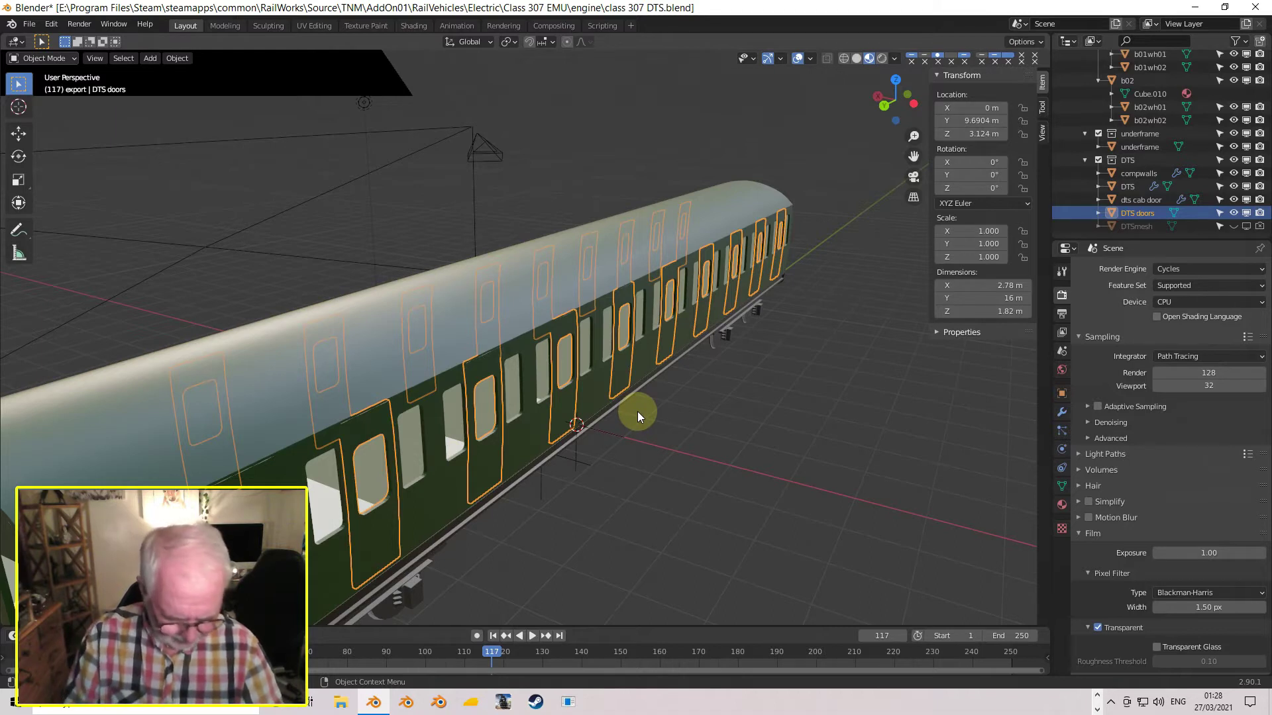
- Edit the DTS doors mesh and circle-select all the door faces along the coach side in the left view
key("ctrl+KP_3")
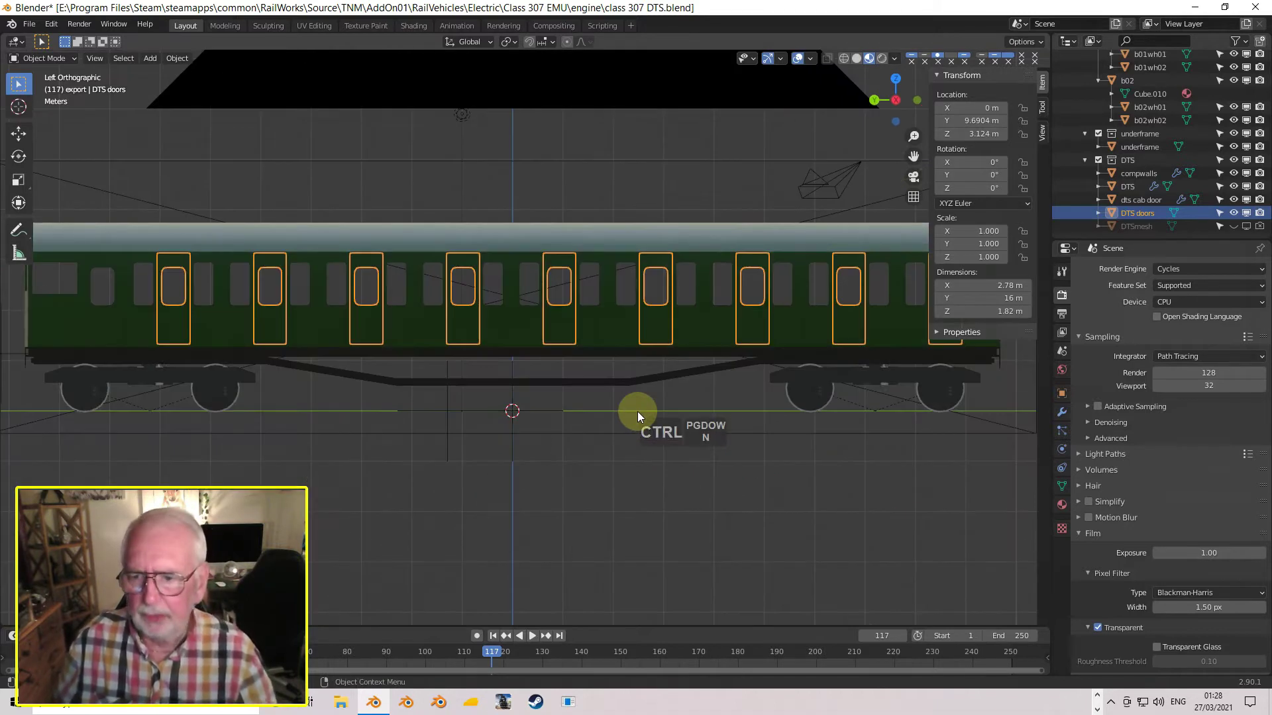
scroll(583, 357, "down", 2)
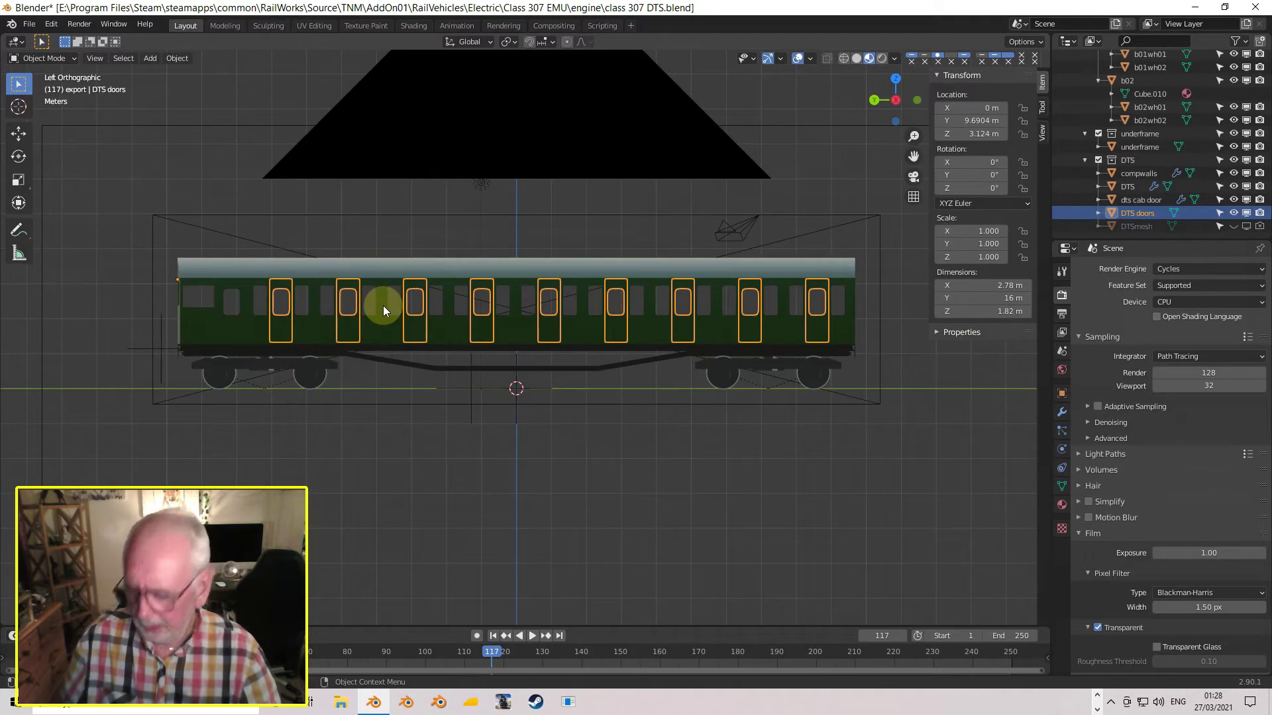
key("Tab")
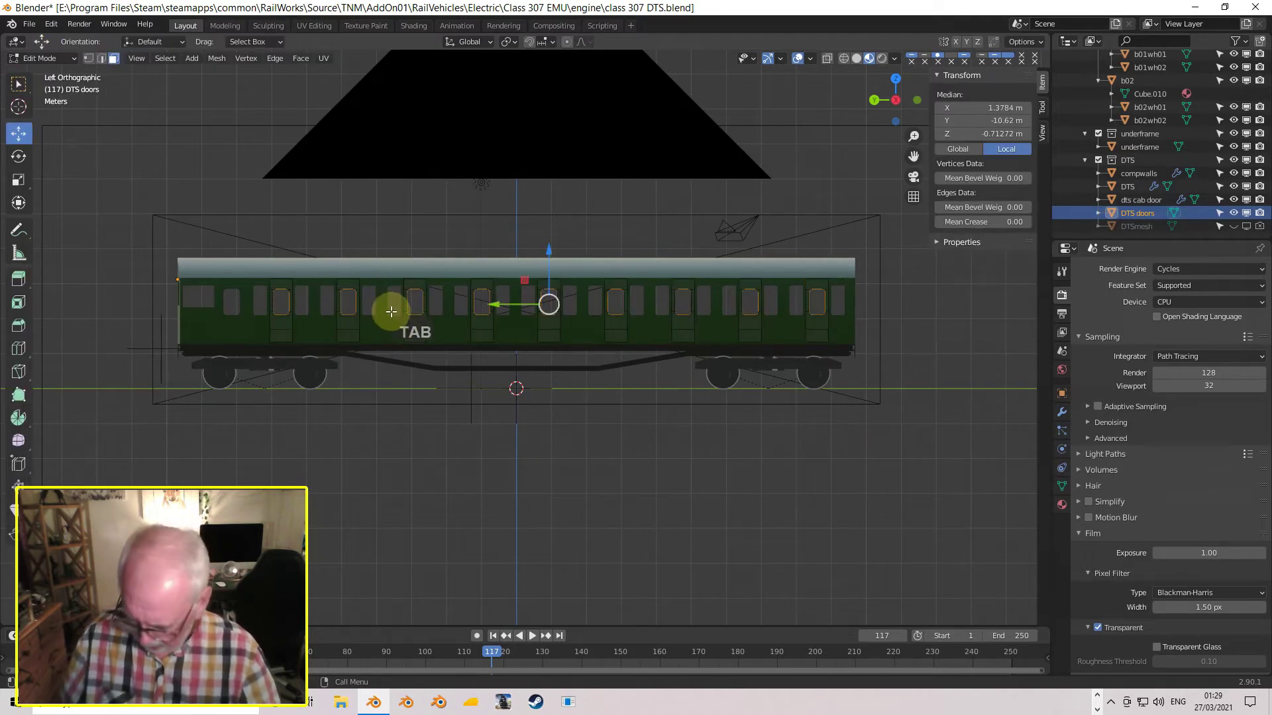
key("alt+a")
key("c")
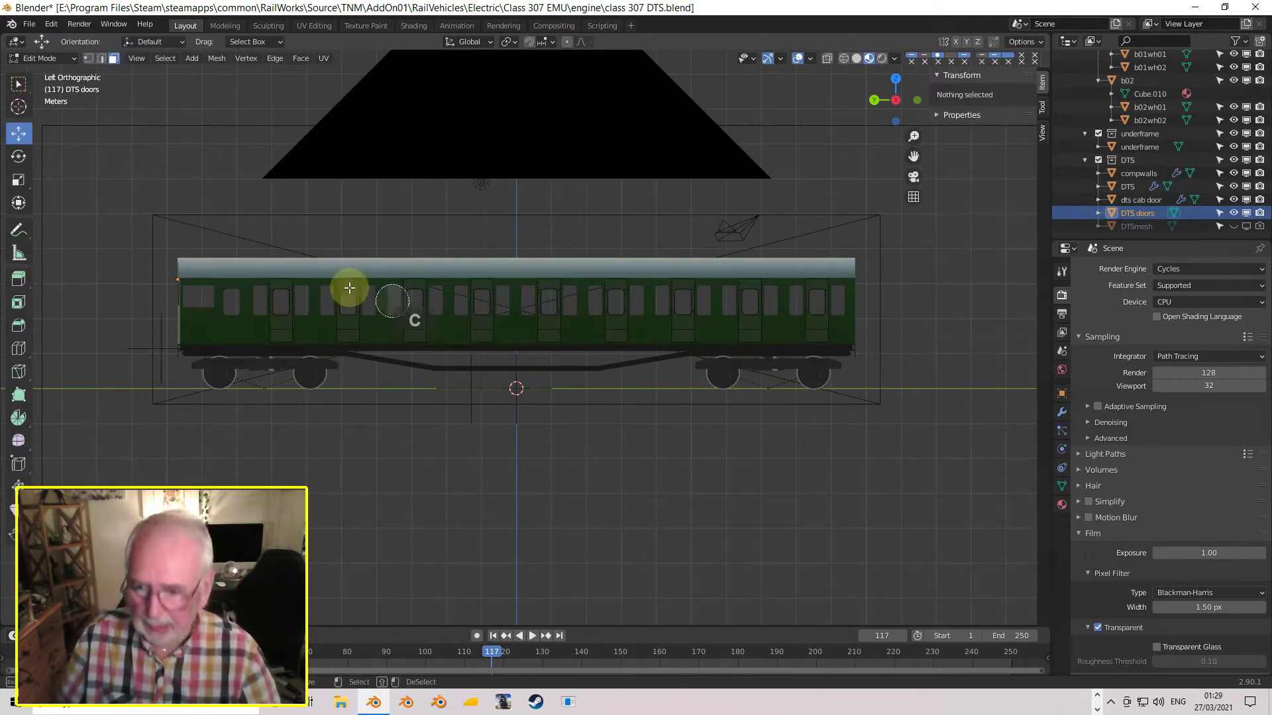
left_click(269, 298)
mouse_move(864, 265)
left_mouse_down()
mouse_move(275, 298)
mouse_move(307, 341)
mouse_move(826, 307)
mouse_move(780, 340)
mouse_move(228, 327)
mouse_move(616, 276)
mouse_move(825, 275)
left_mouse_up()
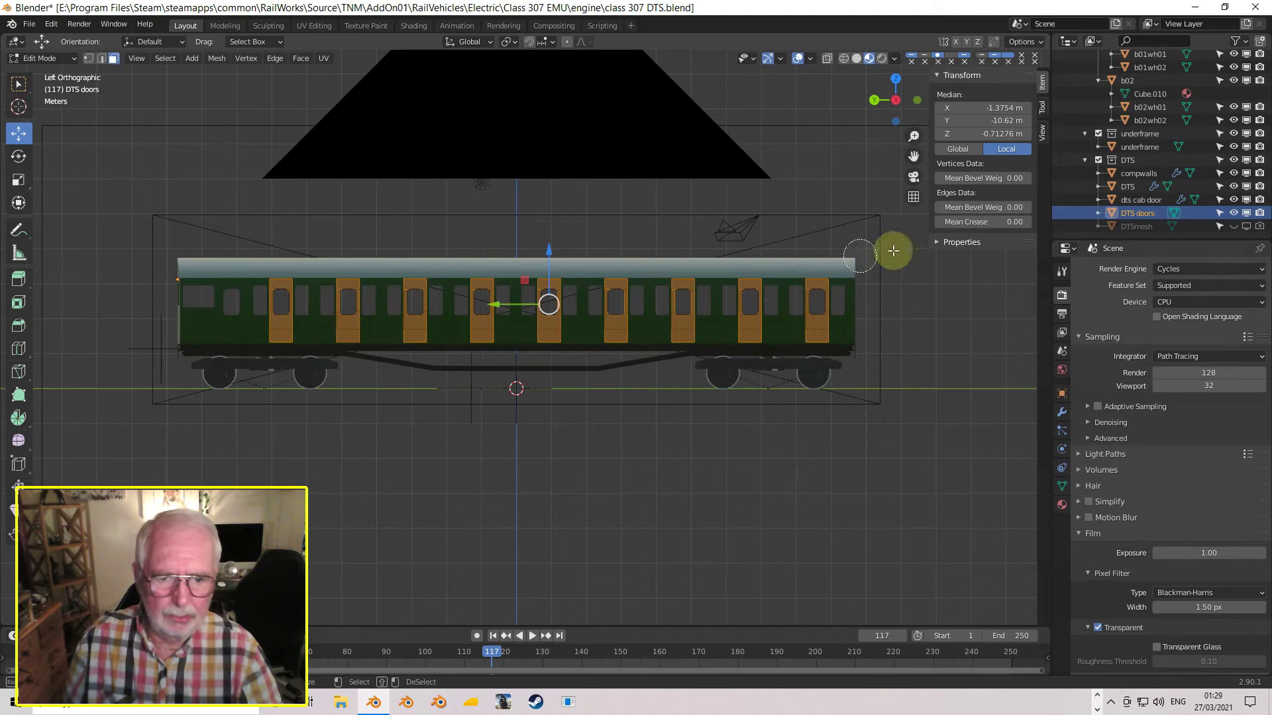
right_click(900, 251)
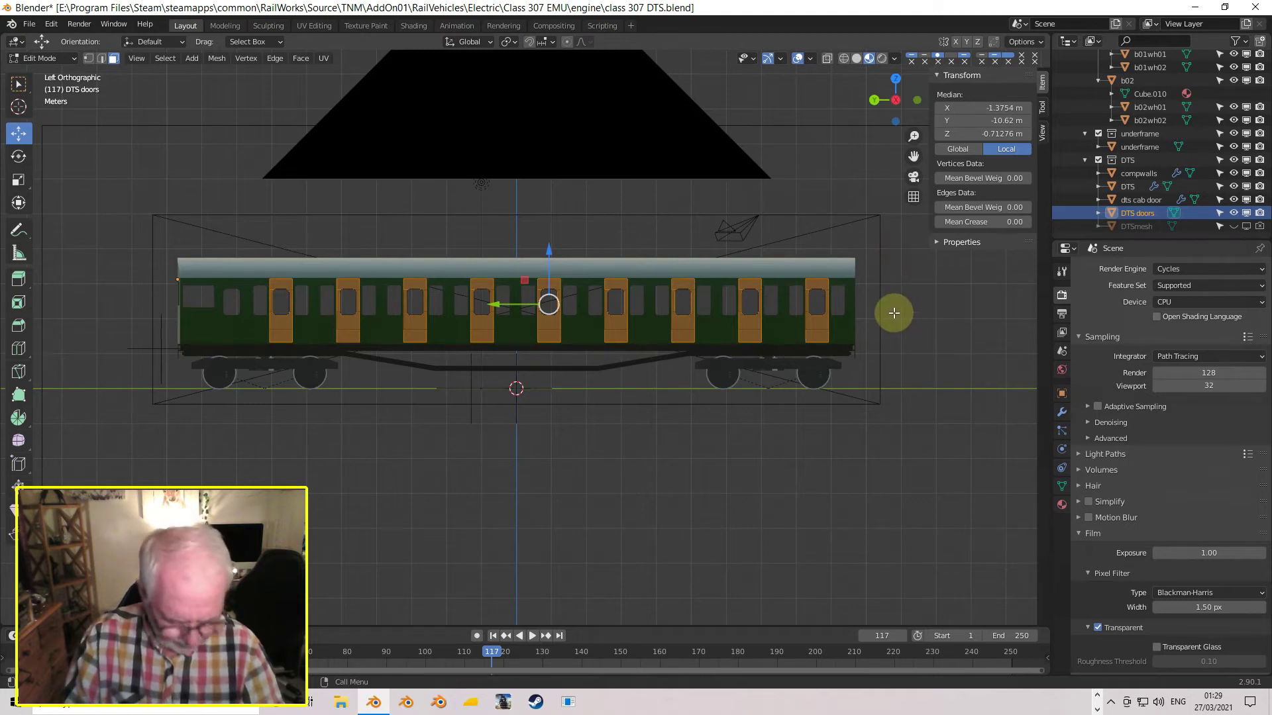
- Extrude the selected left-side door faces outward by 0.003 m and finish editing the mesh
key("KP_1")
scroll(421, 304, "up", 8)
middle_click_drag(418, 304, 973, 292, "shift")
scroll(464, 278, "up", 5)
middle_click_drag(355, 261, 547, 318, "shift")
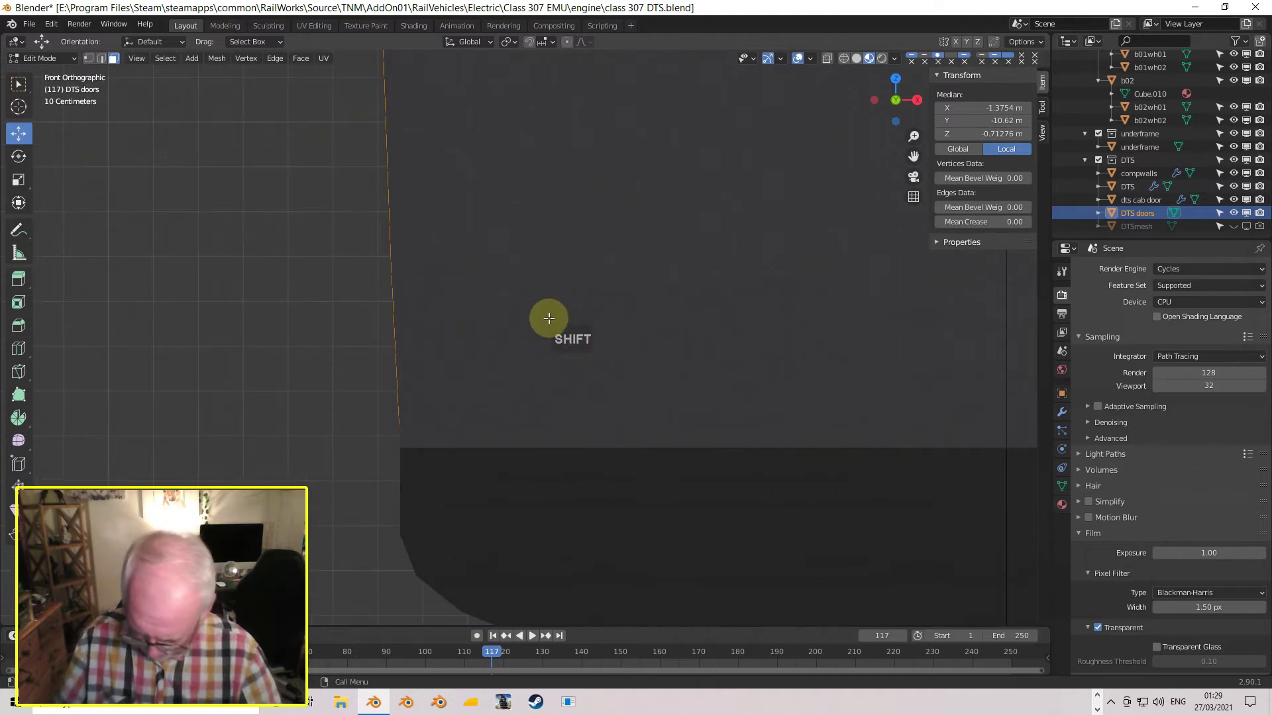
type("e")
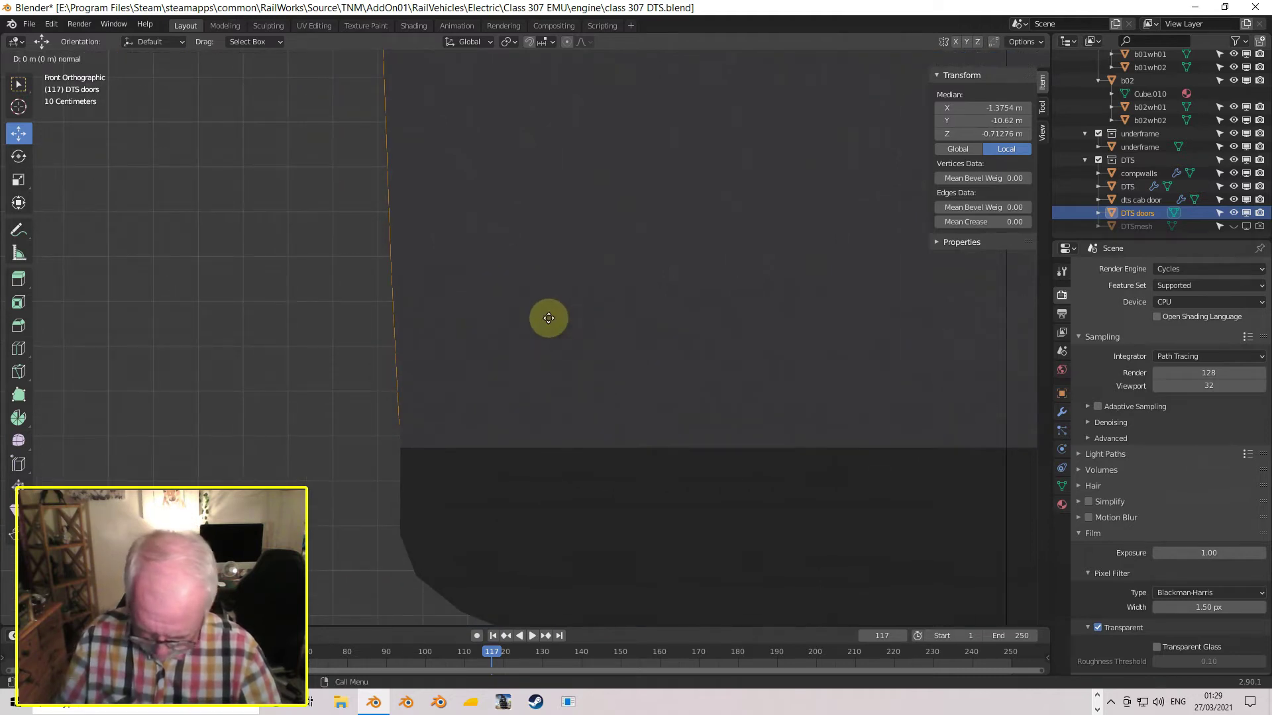
type("0.00")
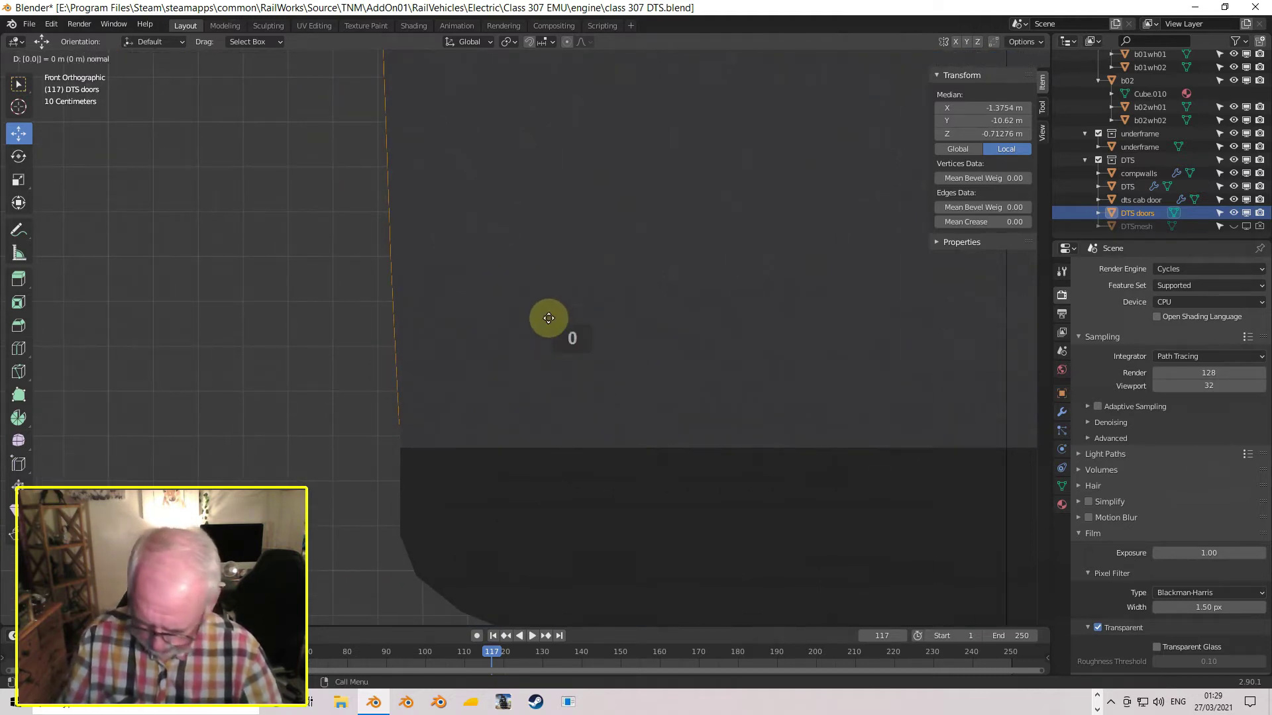
type("2")
key("Return")
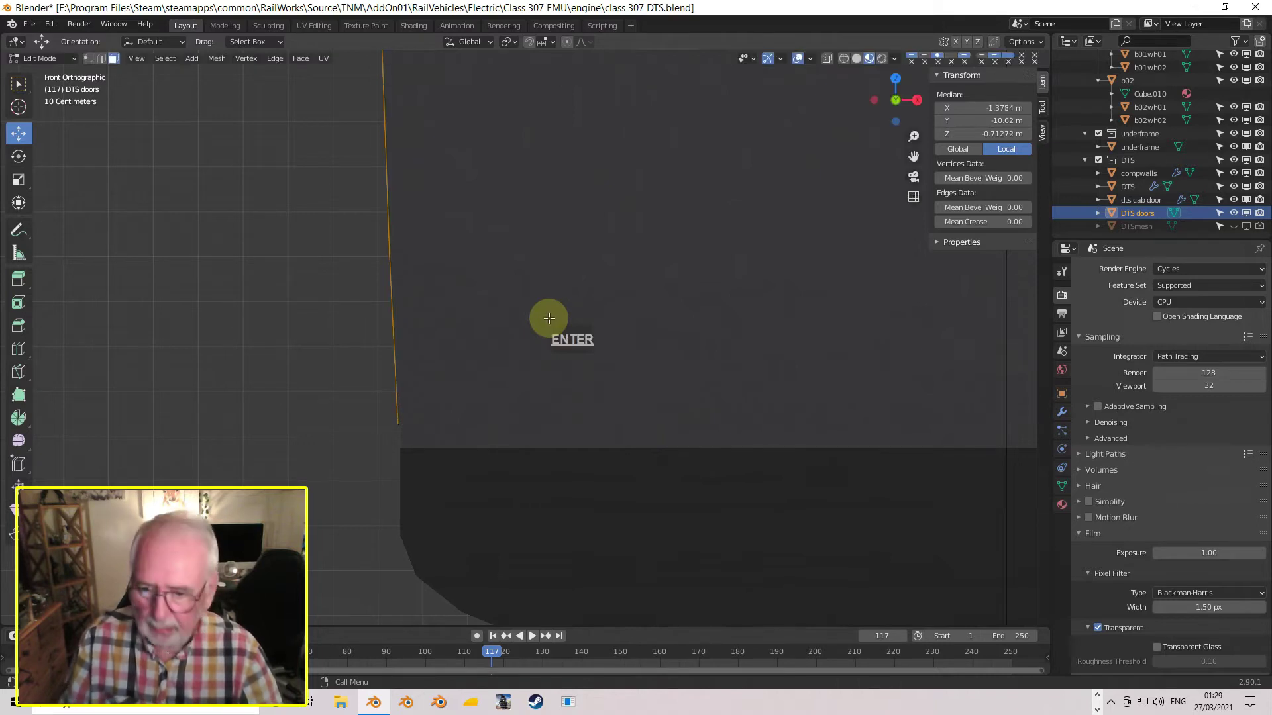
middle_click_drag(445, 342, 656, 335)
key("Tab")
- Hide the DTS body object in the viewport and in renders, leaving the doors exposed in the top view
scroll(508, 324, "down", 3)
left_click(520, 289)
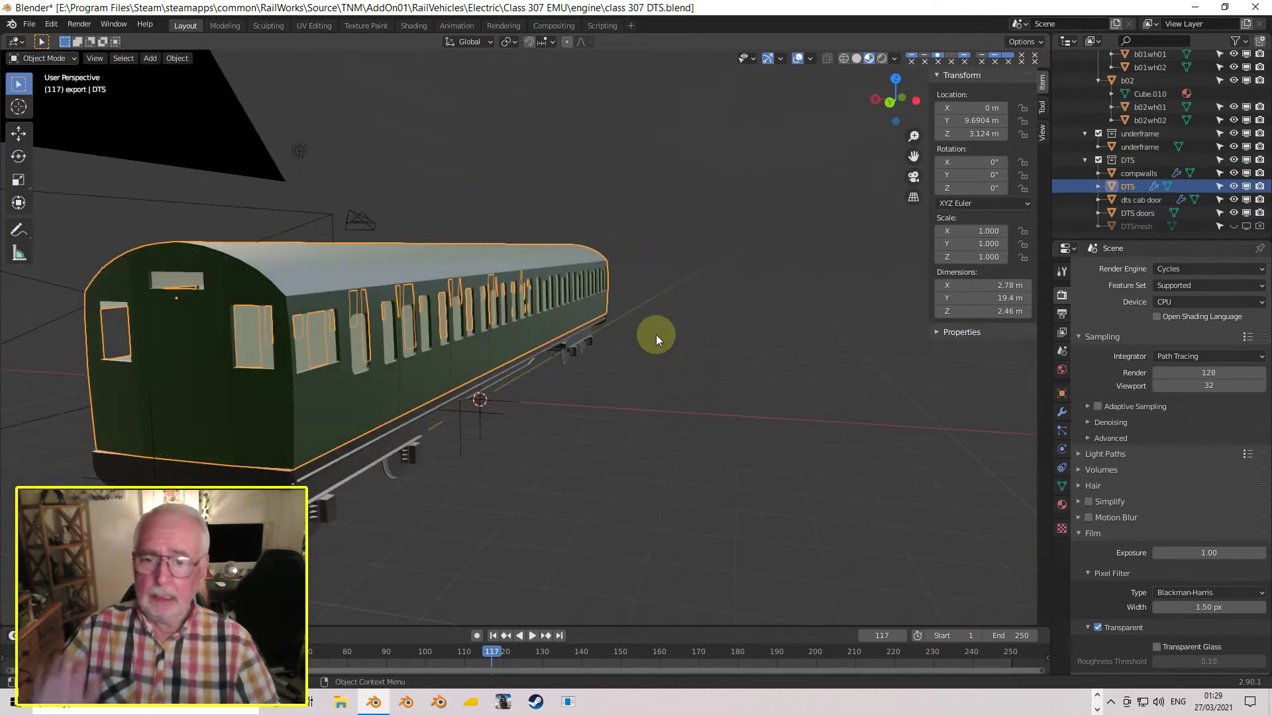
left_click(401, 374)
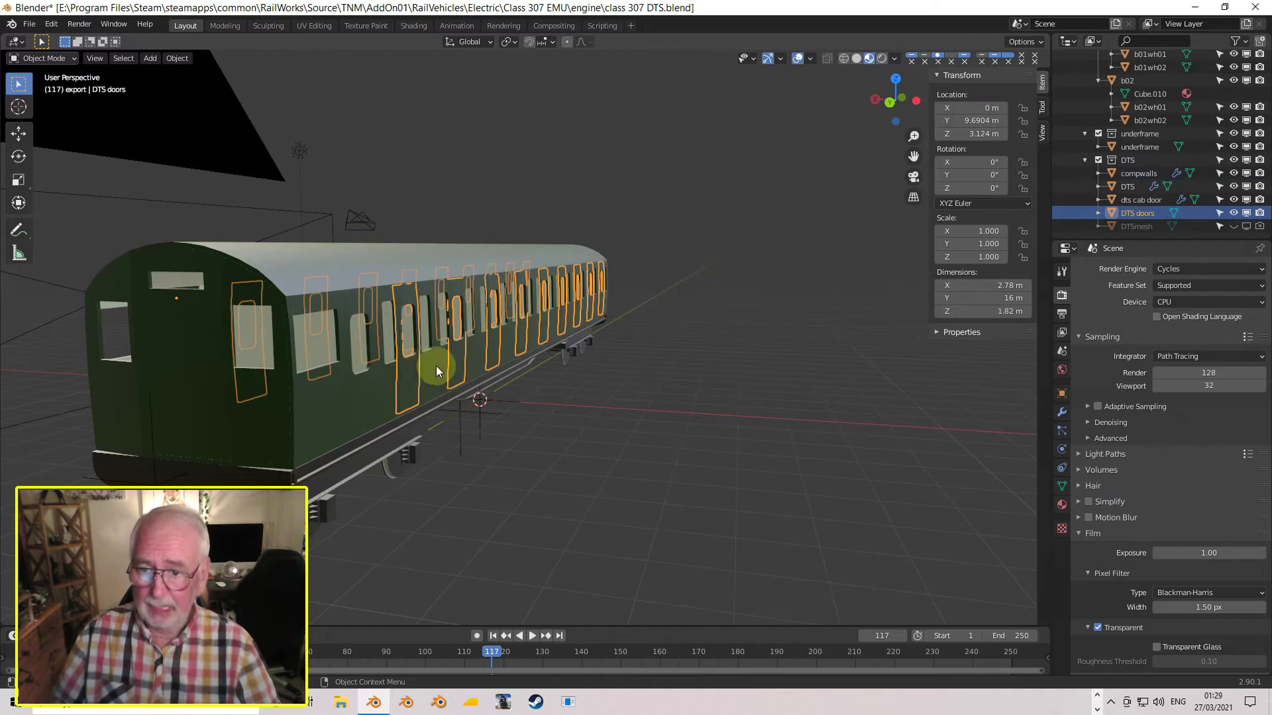
middle_click_drag(340, 359, 266, 367)
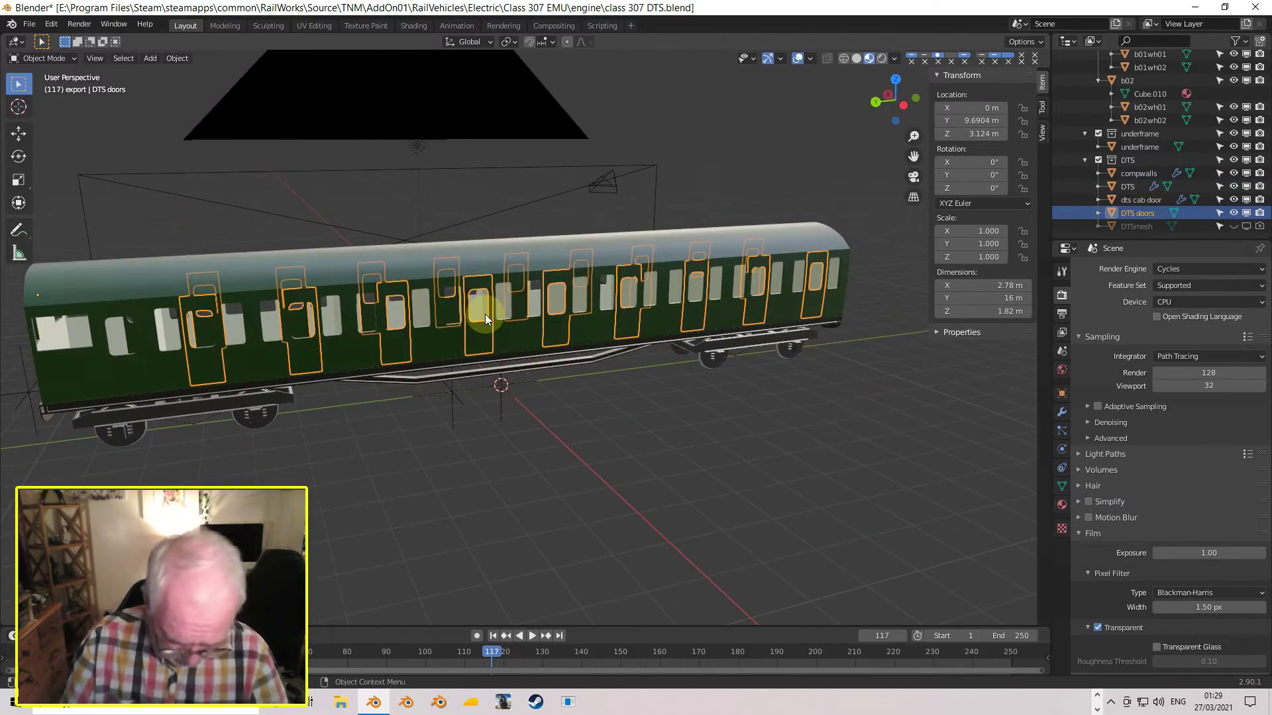
key("KP_7")
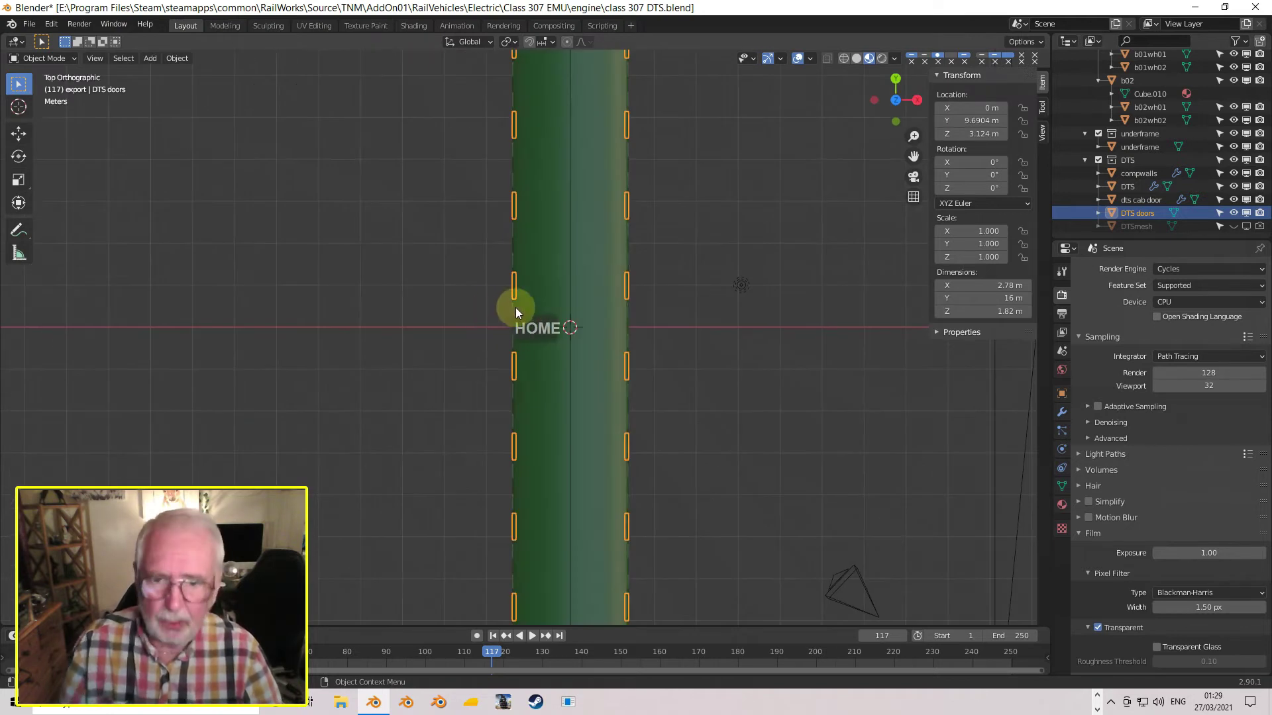
left_click(590, 165)
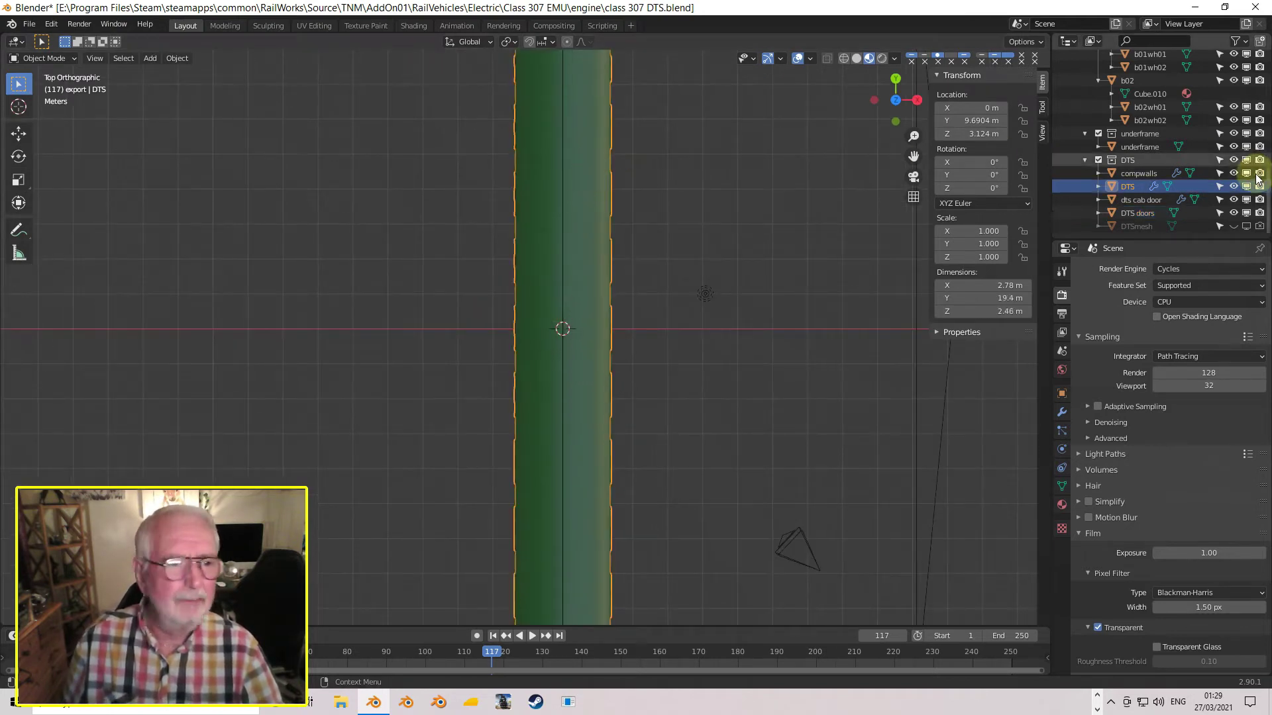
left_click(1234, 187)
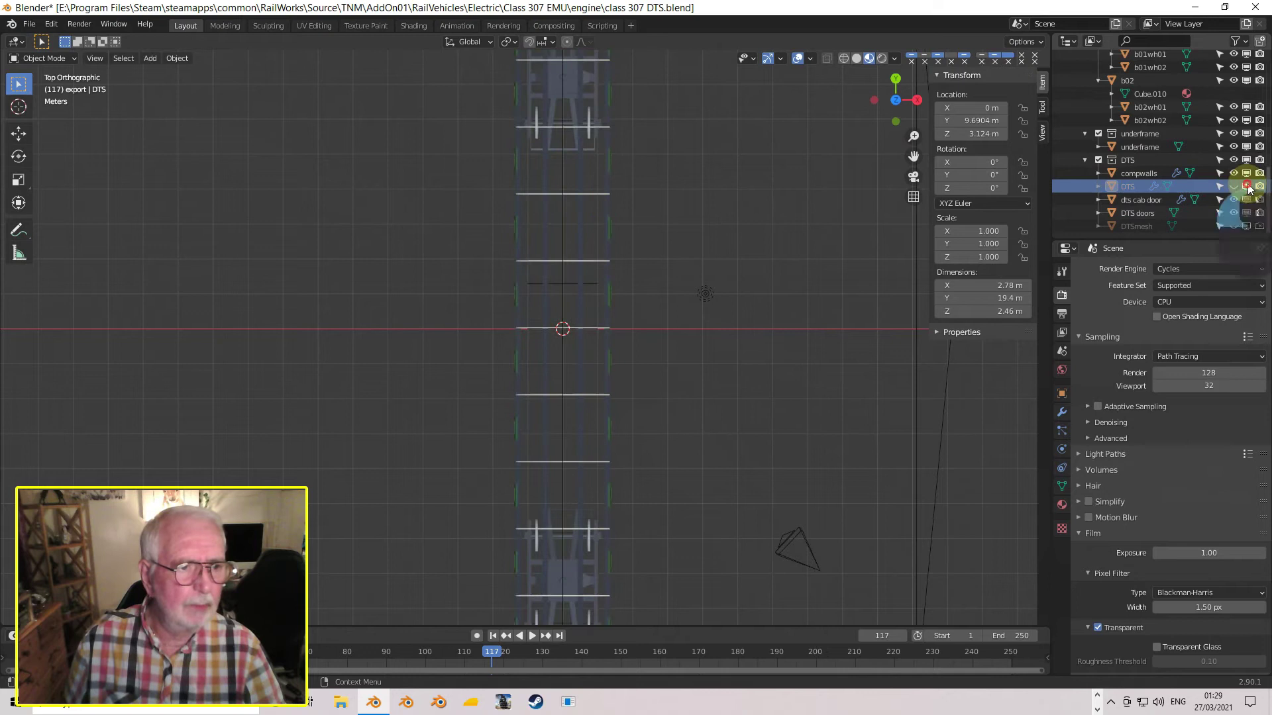
scroll(702, 242, "down", 3)
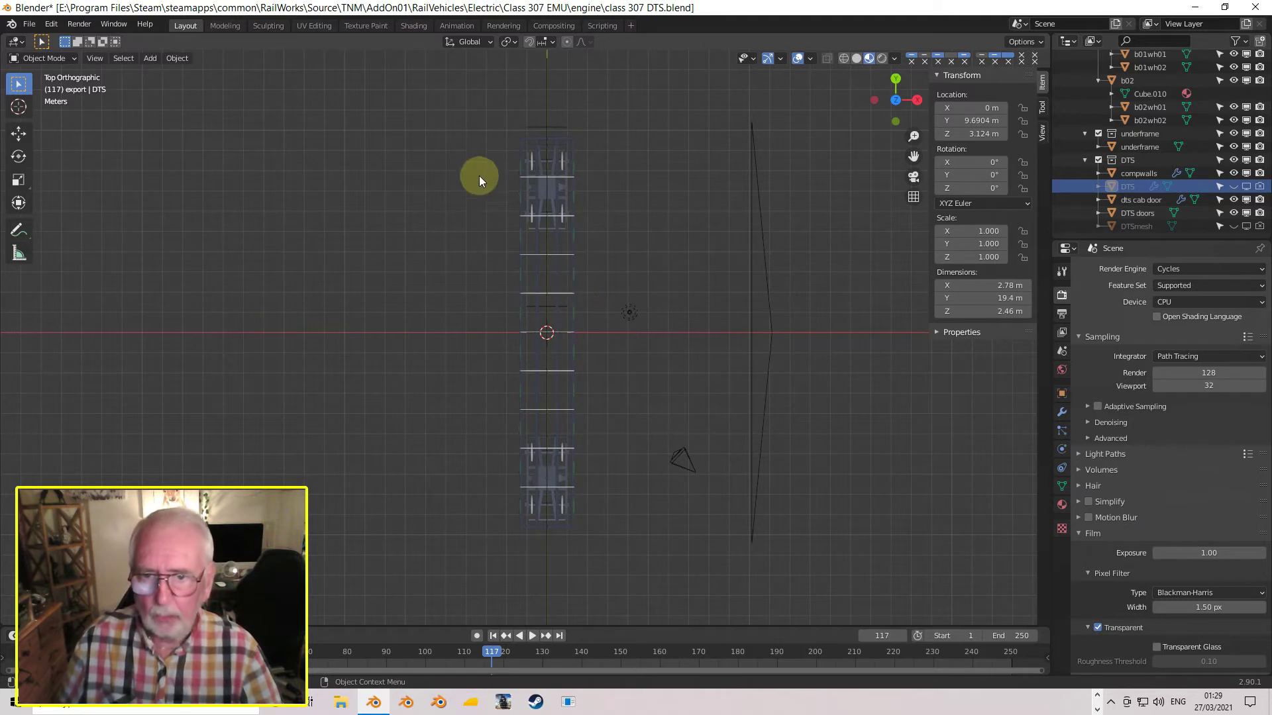
key("b")
left_click_drag(463, 130, 622, 539)
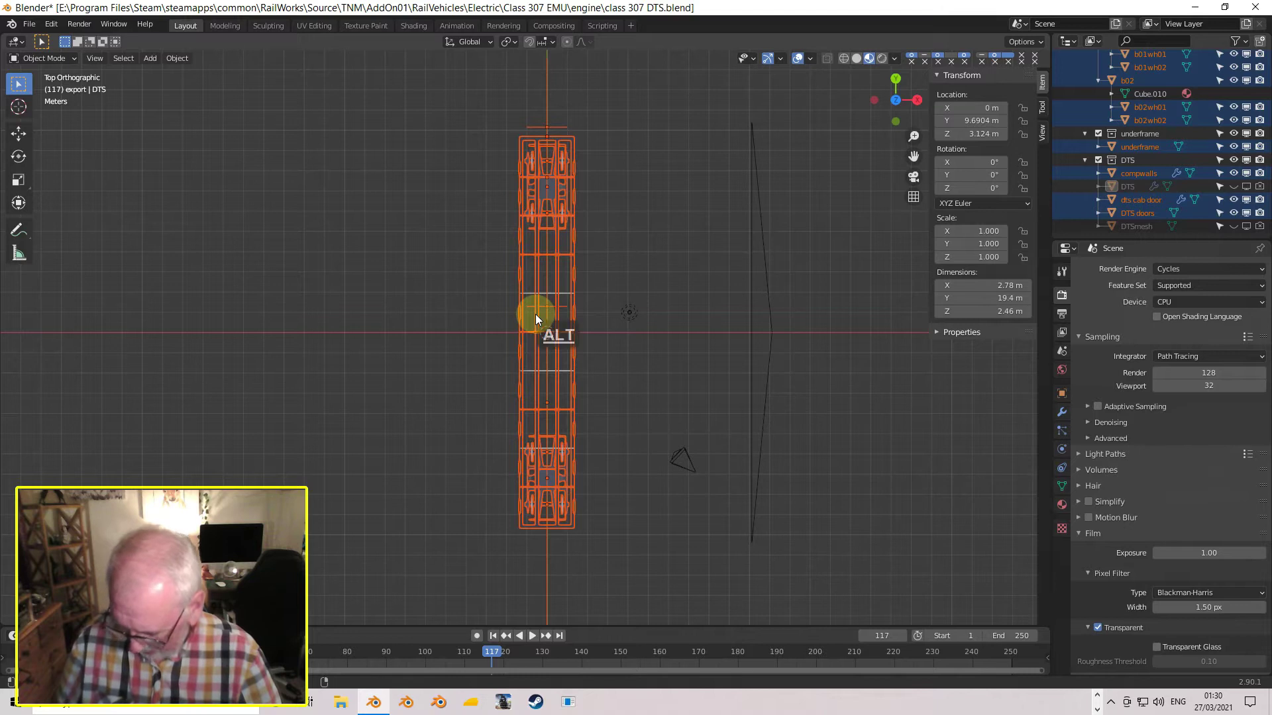
key("alt+a")
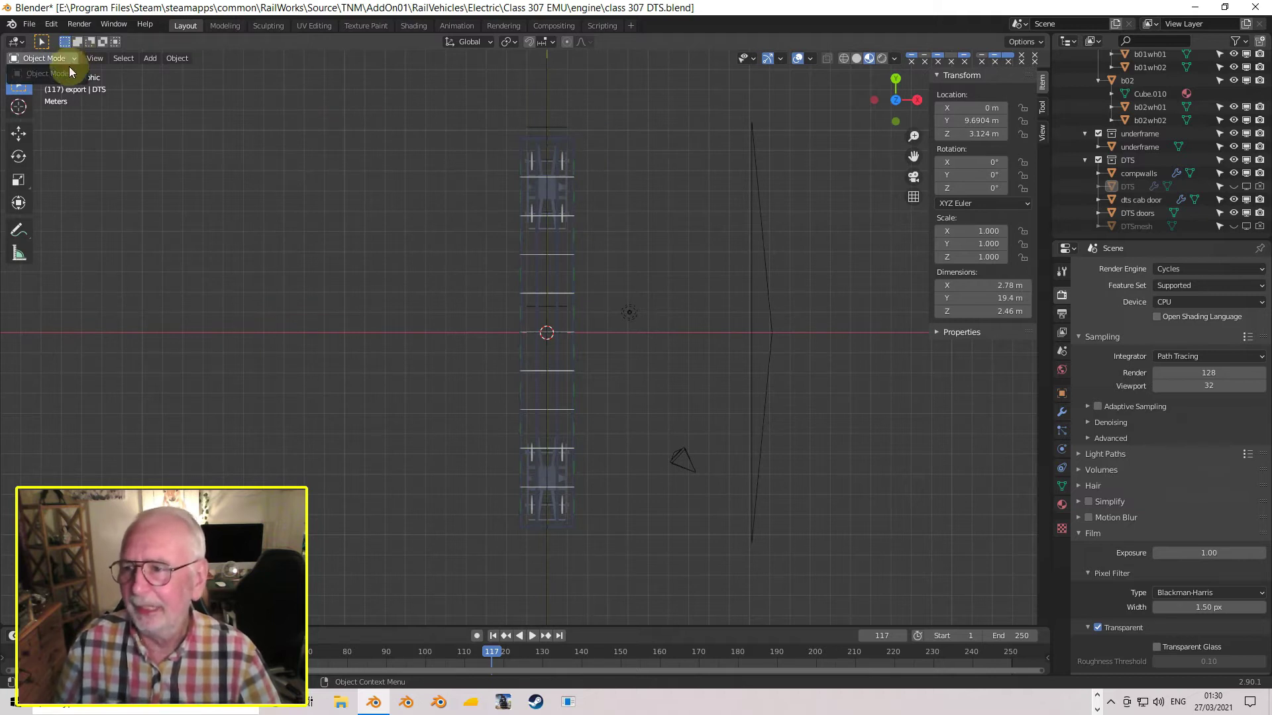
- Select the DTS doors object and select its whole mesh for editing
left_click(574, 165)
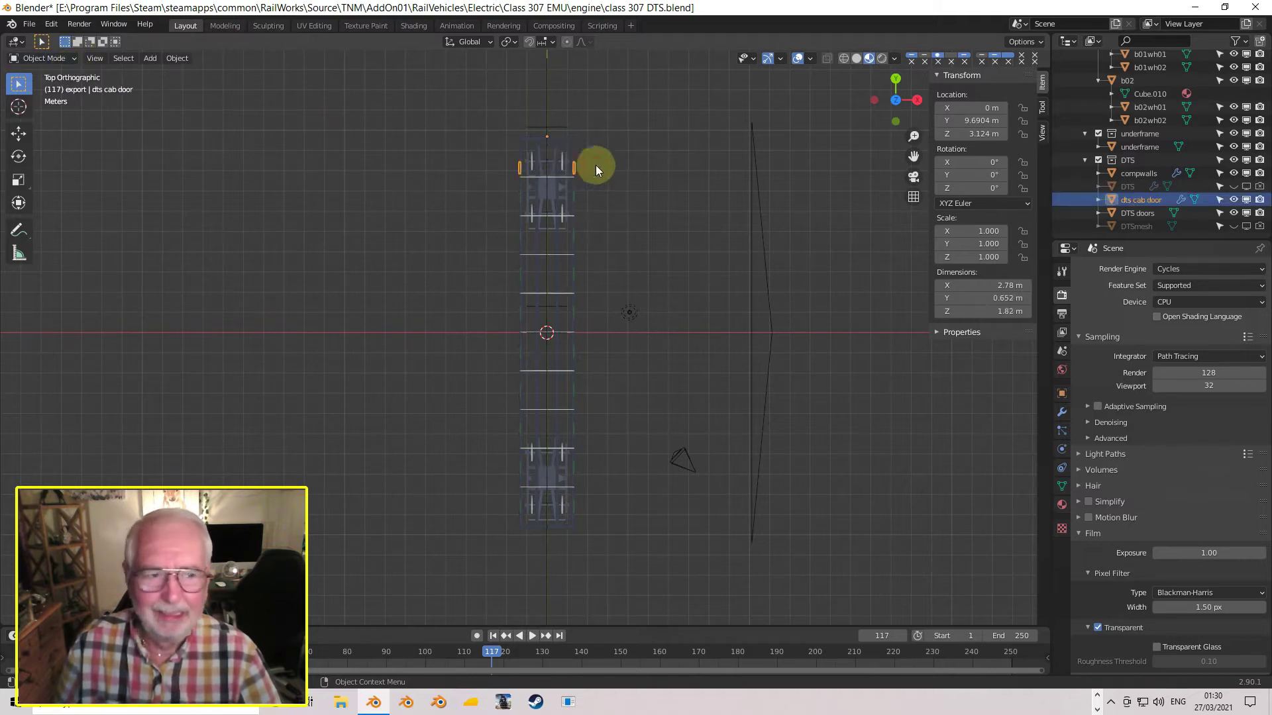
left_click(1148, 202)
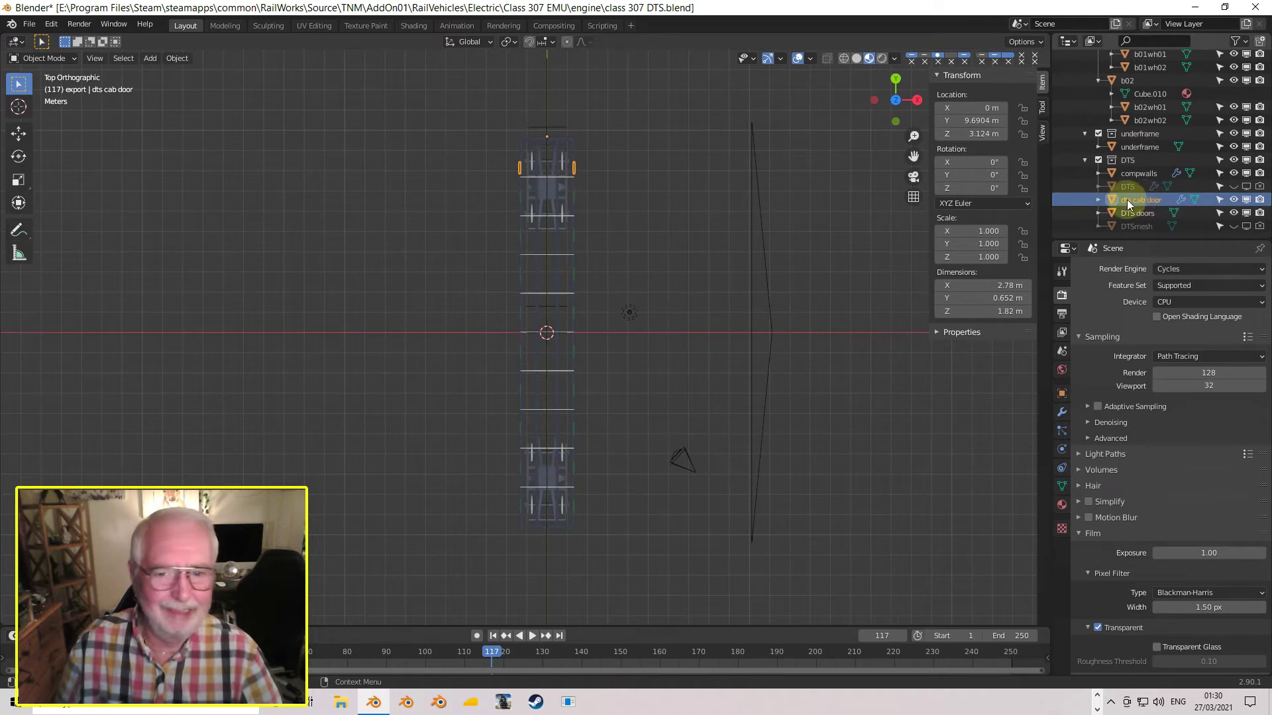
left_click(1147, 214)
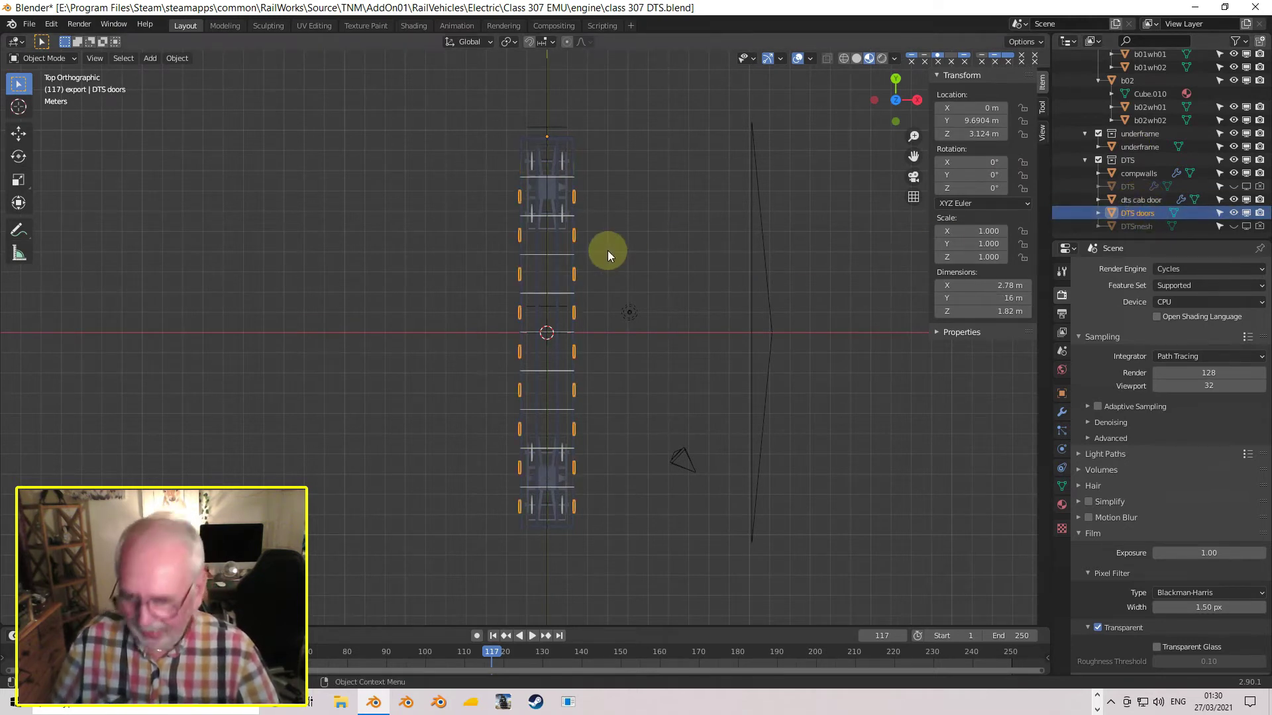
key("Tab")
key("a")
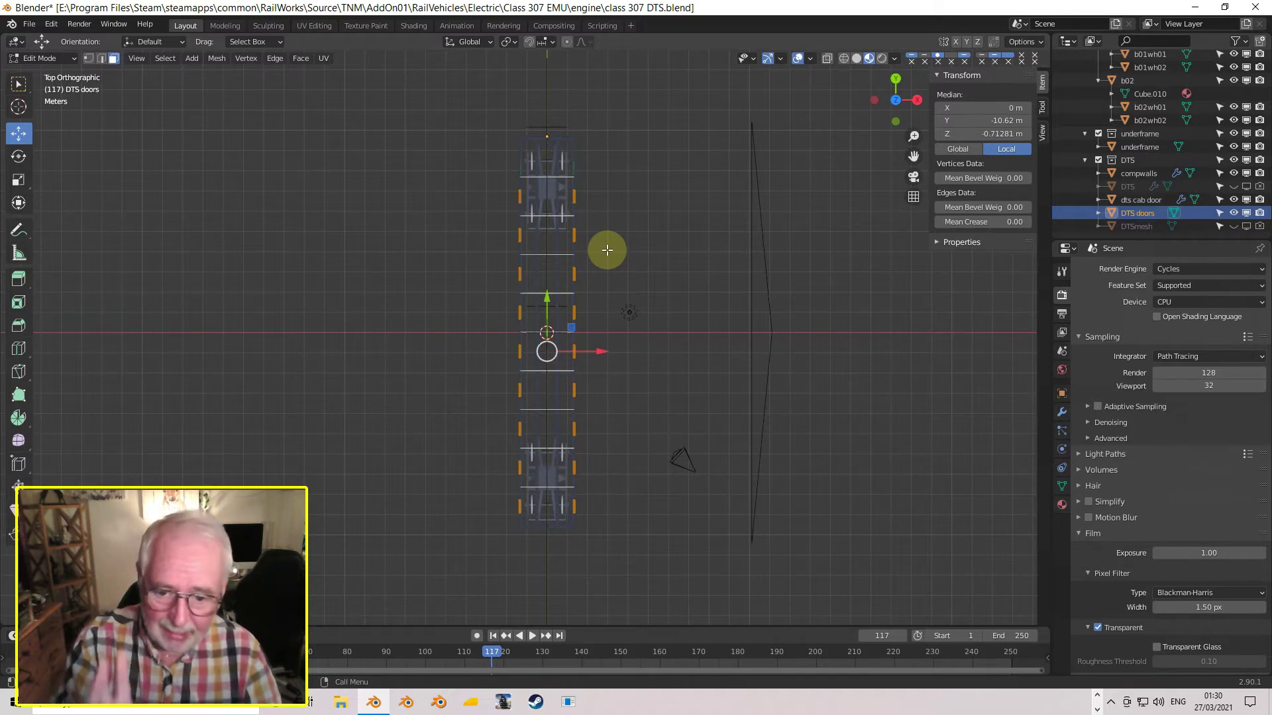
- Separate the selected DTS doors mesh into individual objects by loose parts and return to object mode
left_click(164, 59)
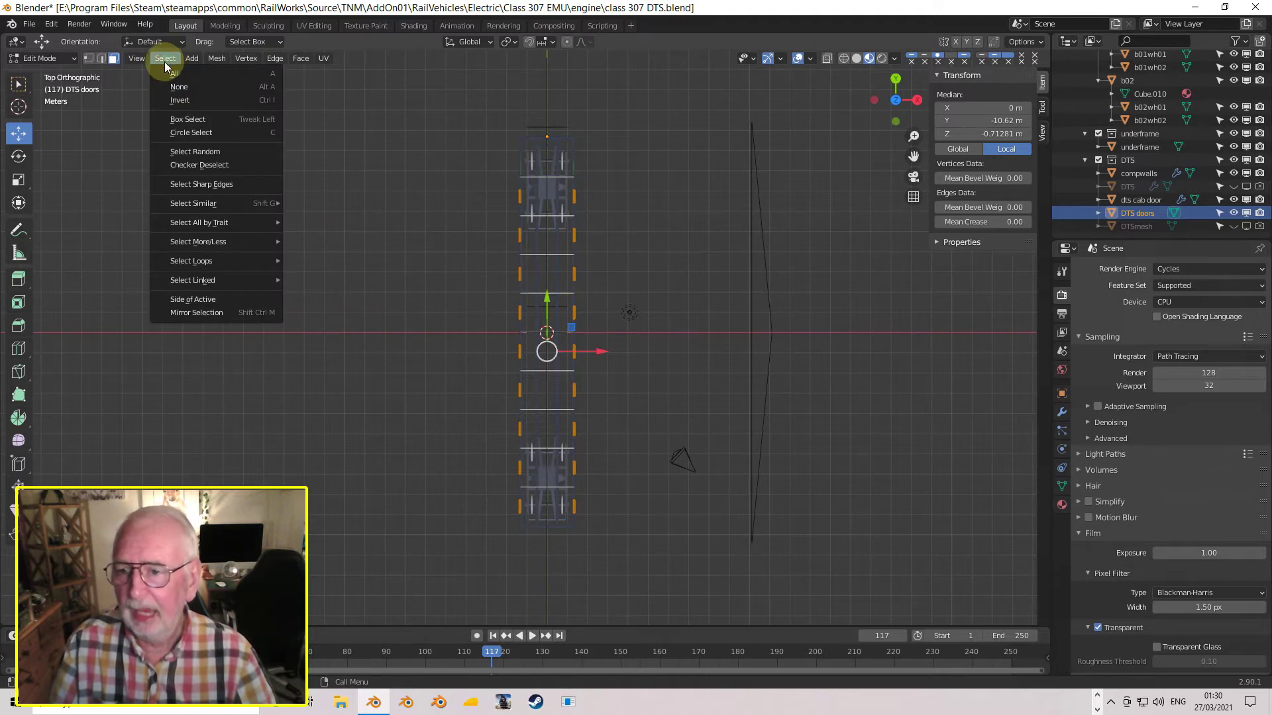
mouse_move(219, 57)
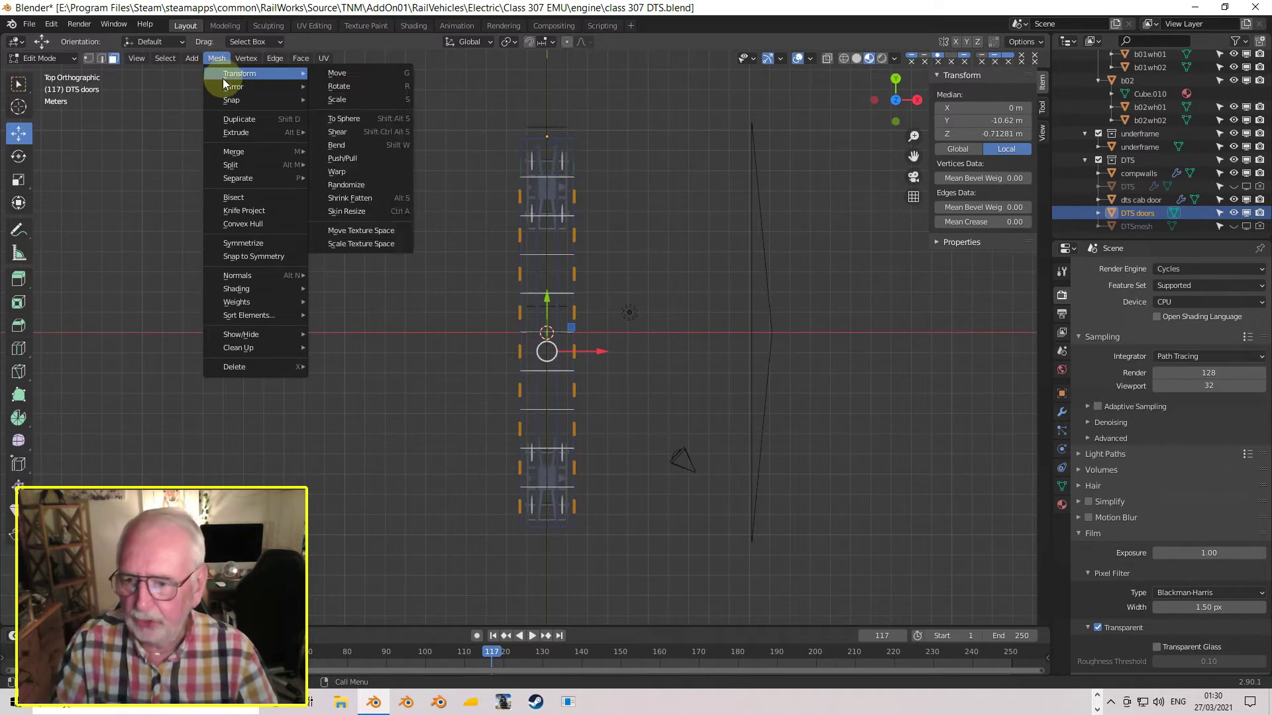
mouse_move(264, 177)
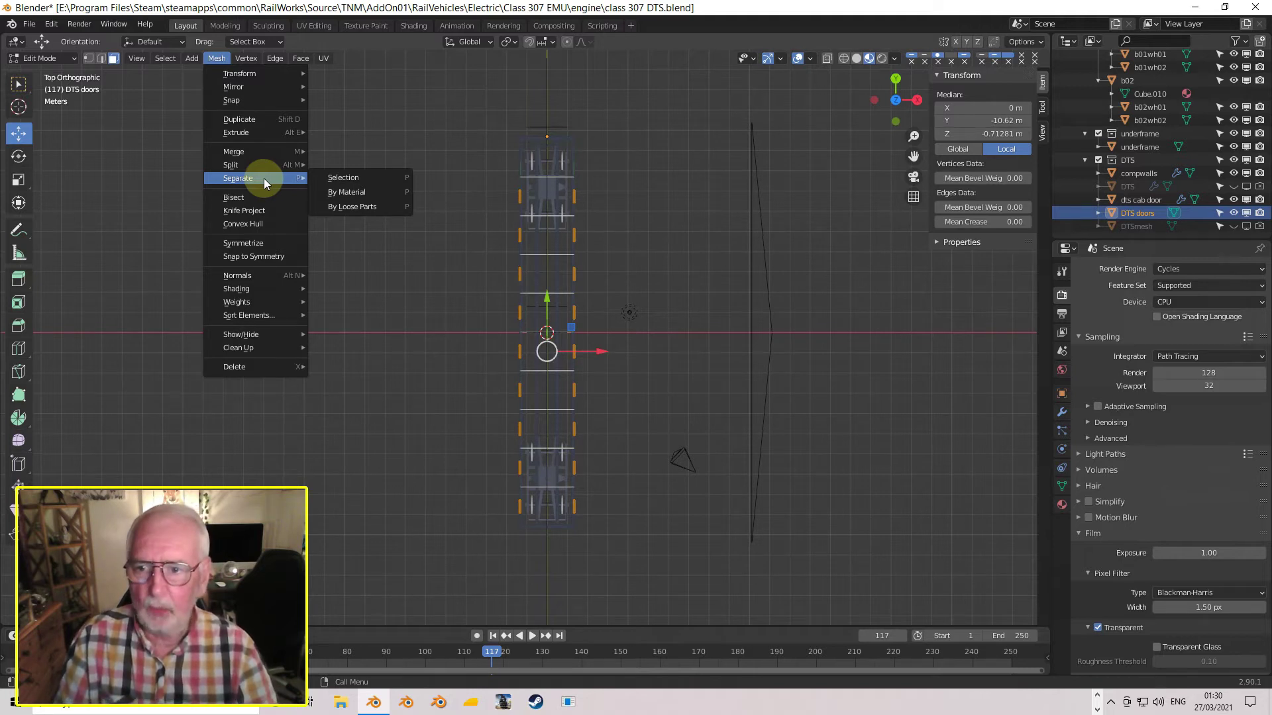
left_click(389, 206)
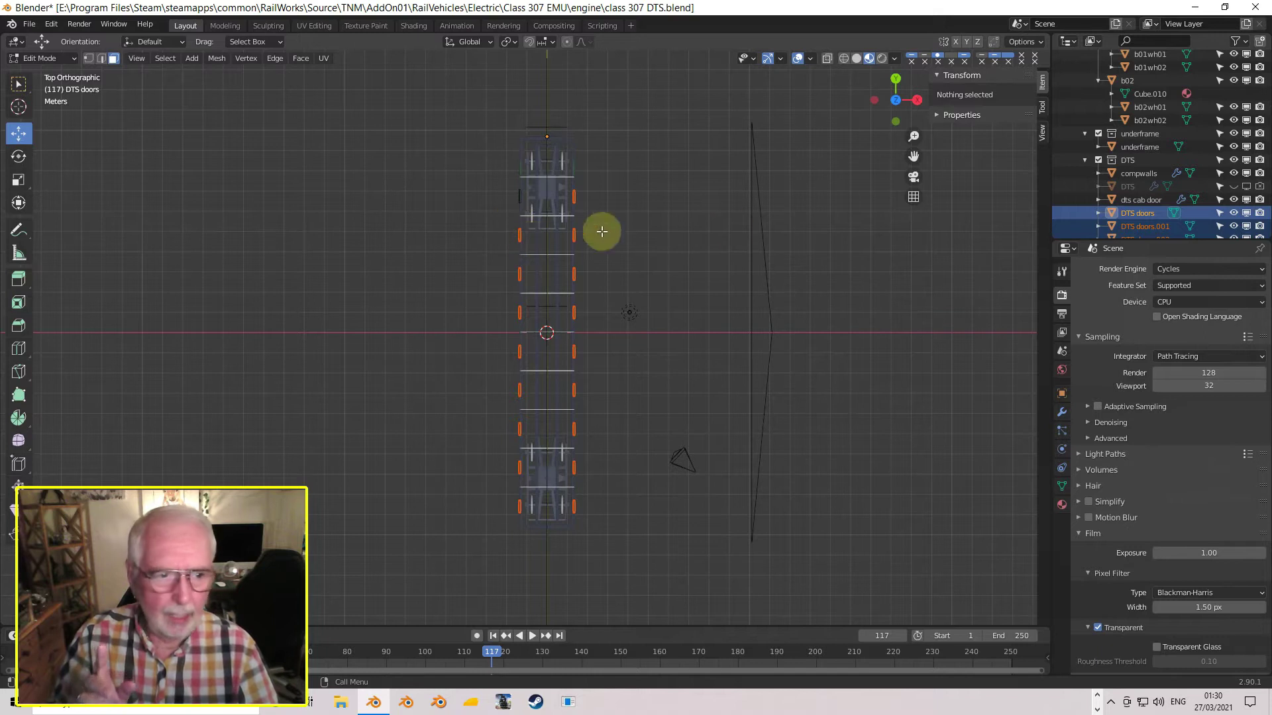
scroll(1171, 215, "down", 2)
scroll(1150, 193, "down", 4)
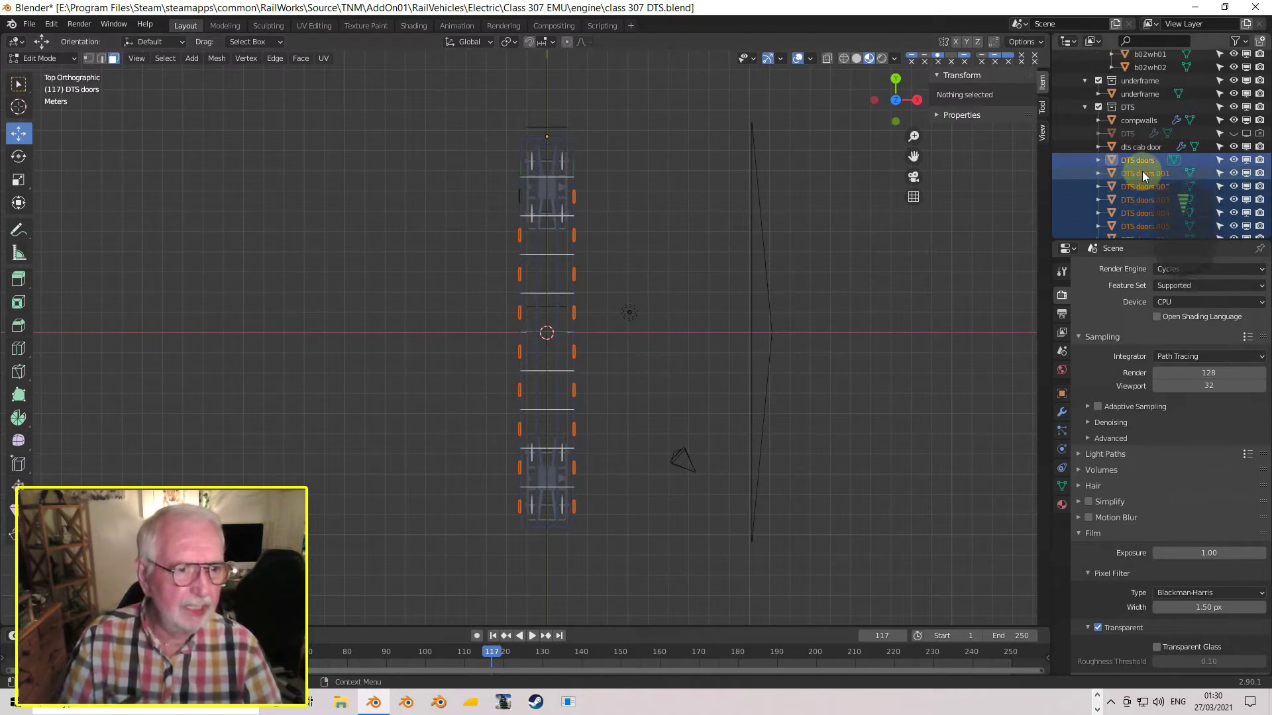
scroll(1139, 151, "down", 8)
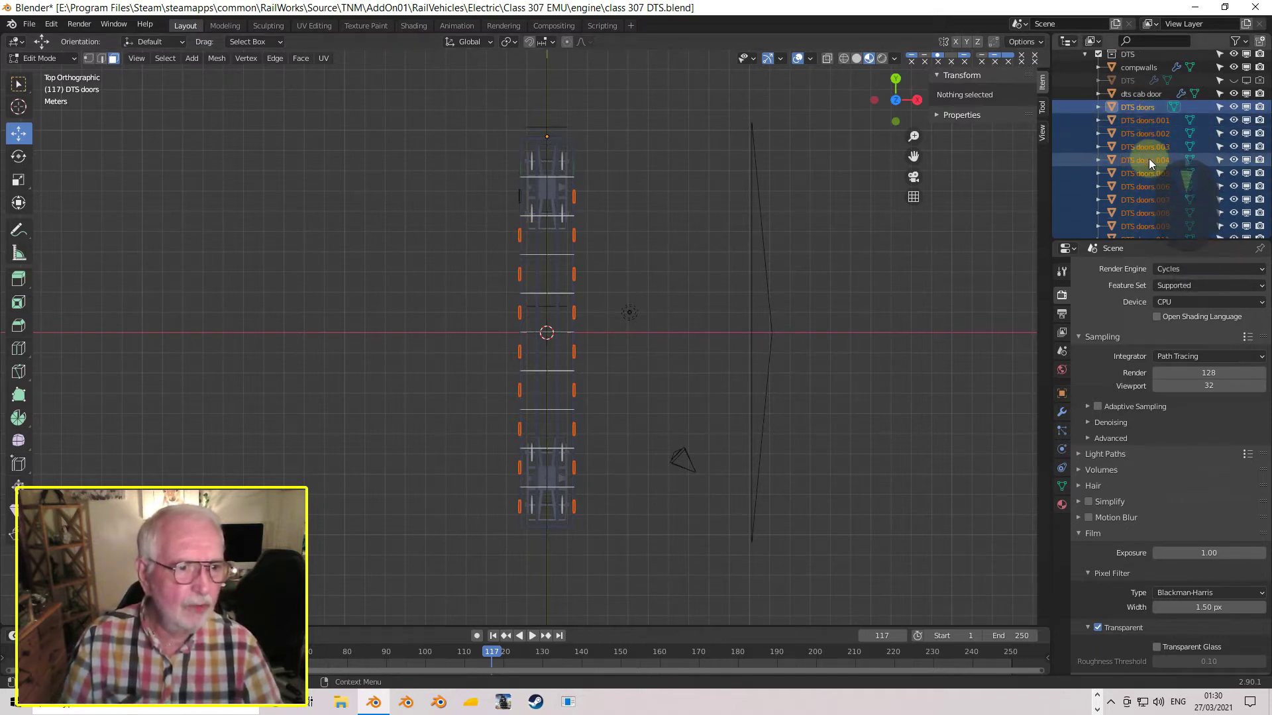
scroll(1150, 193, "down", 3)
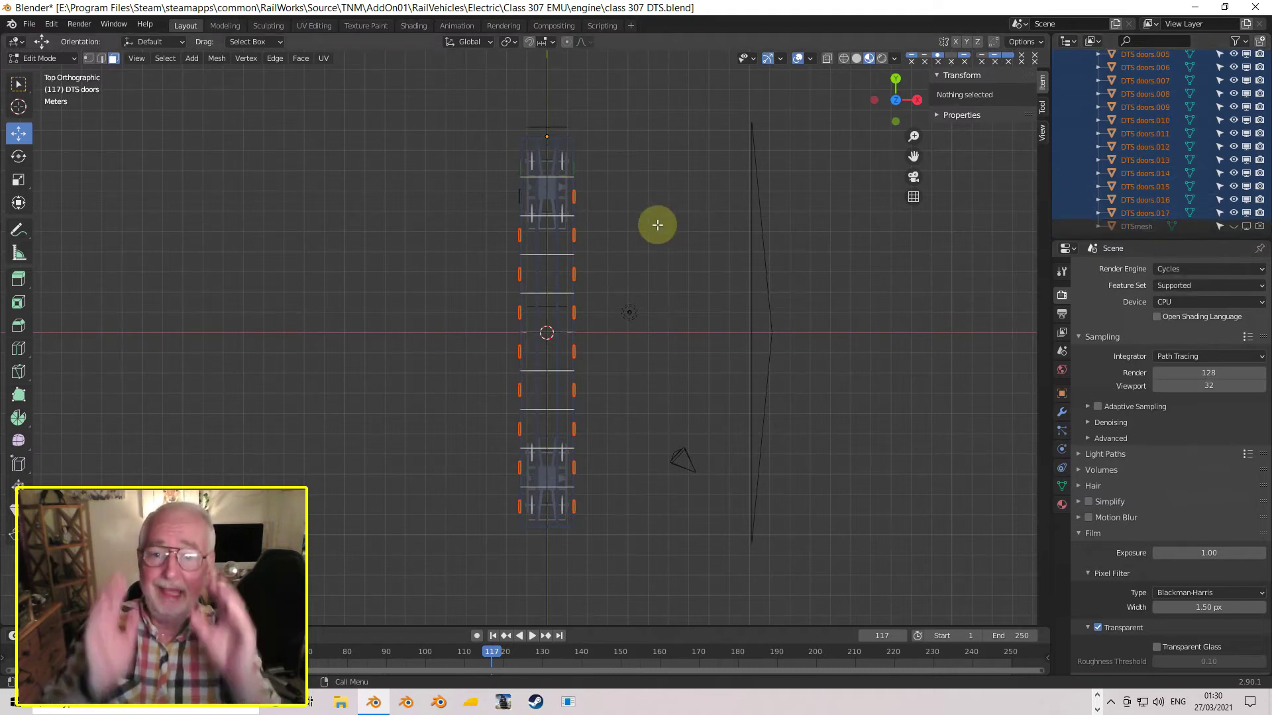
middle_click_drag(610, 232, 513, 268)
key("Tab")
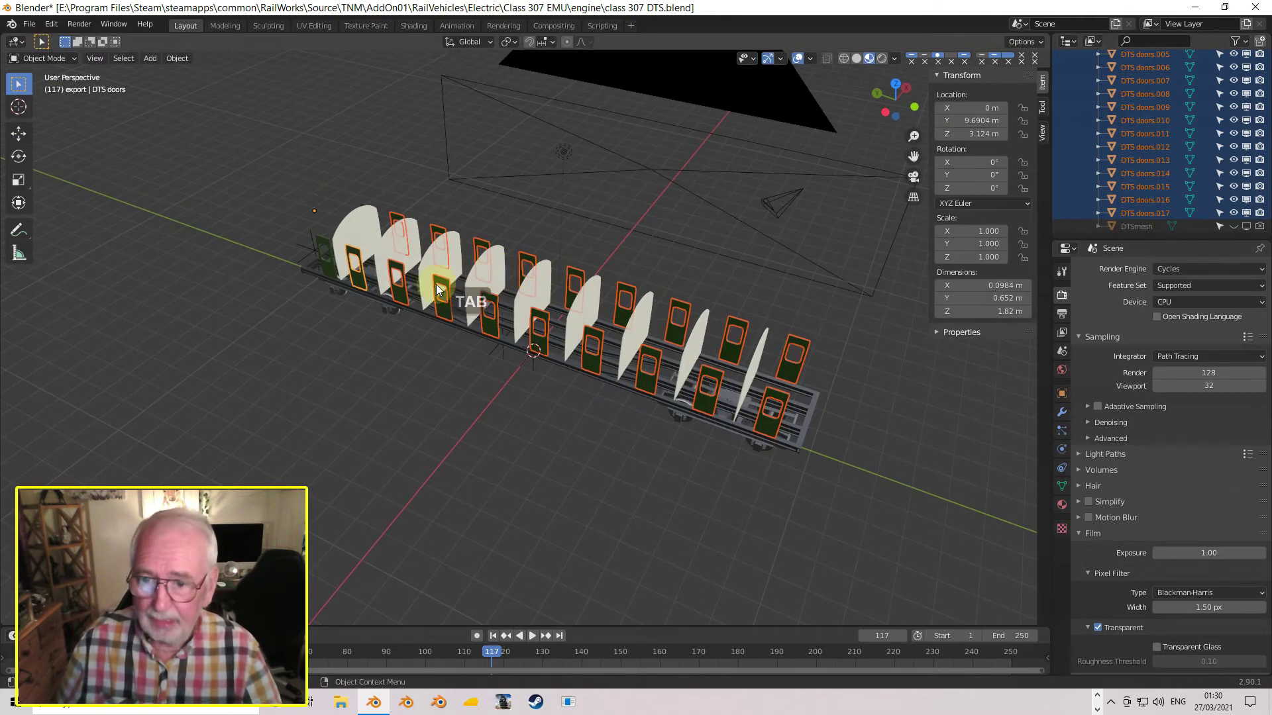
- Select several doors along one side of the coach one at a time to check that each is its own object
left_click(421, 295)
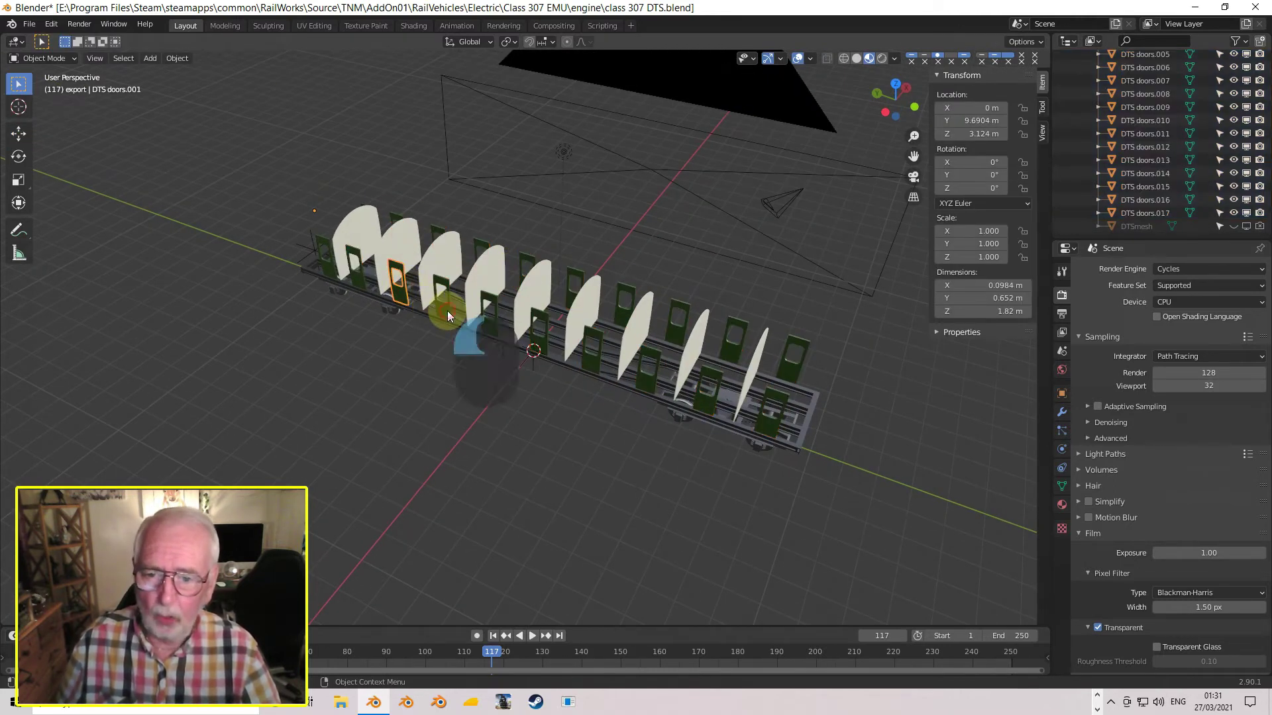
left_click(488, 319)
left_click(563, 348)
left_click(587, 366)
left_click(653, 377)
left_click(702, 398)
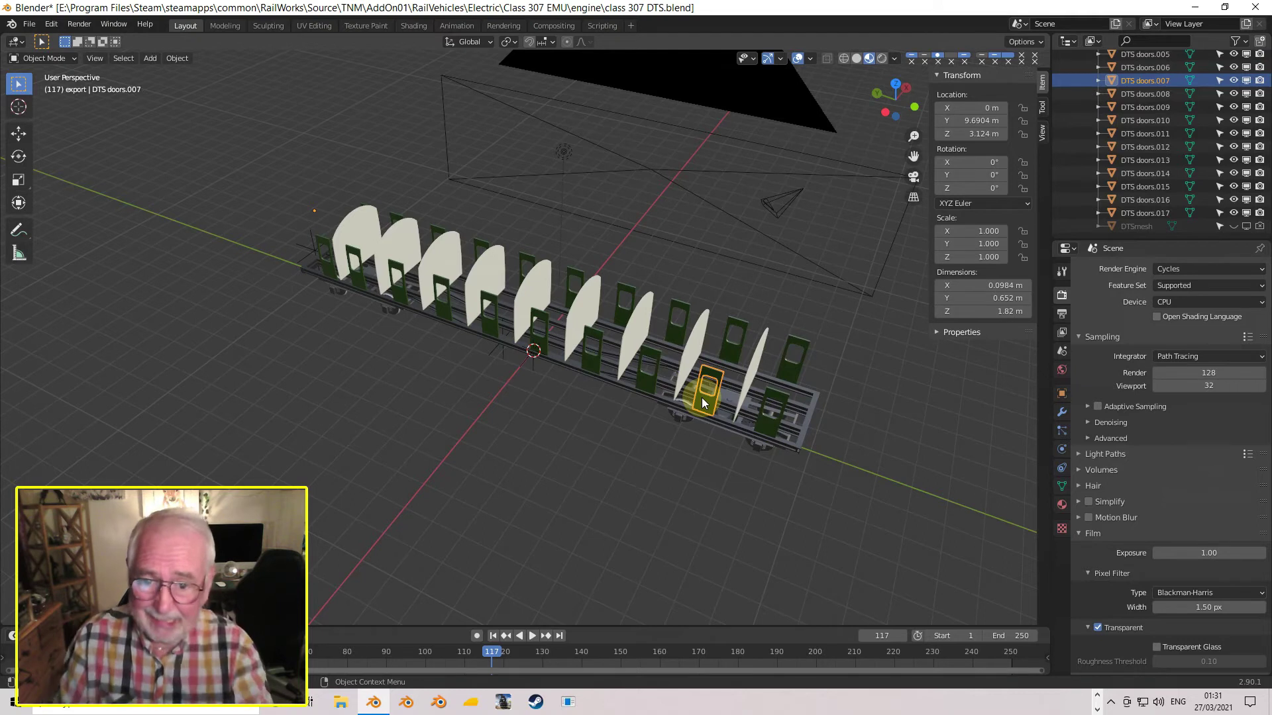
- Check the cab doors and the passenger doors along the other side of the coach by selecting them individually
middle_click_drag(448, 212, 694, 233)
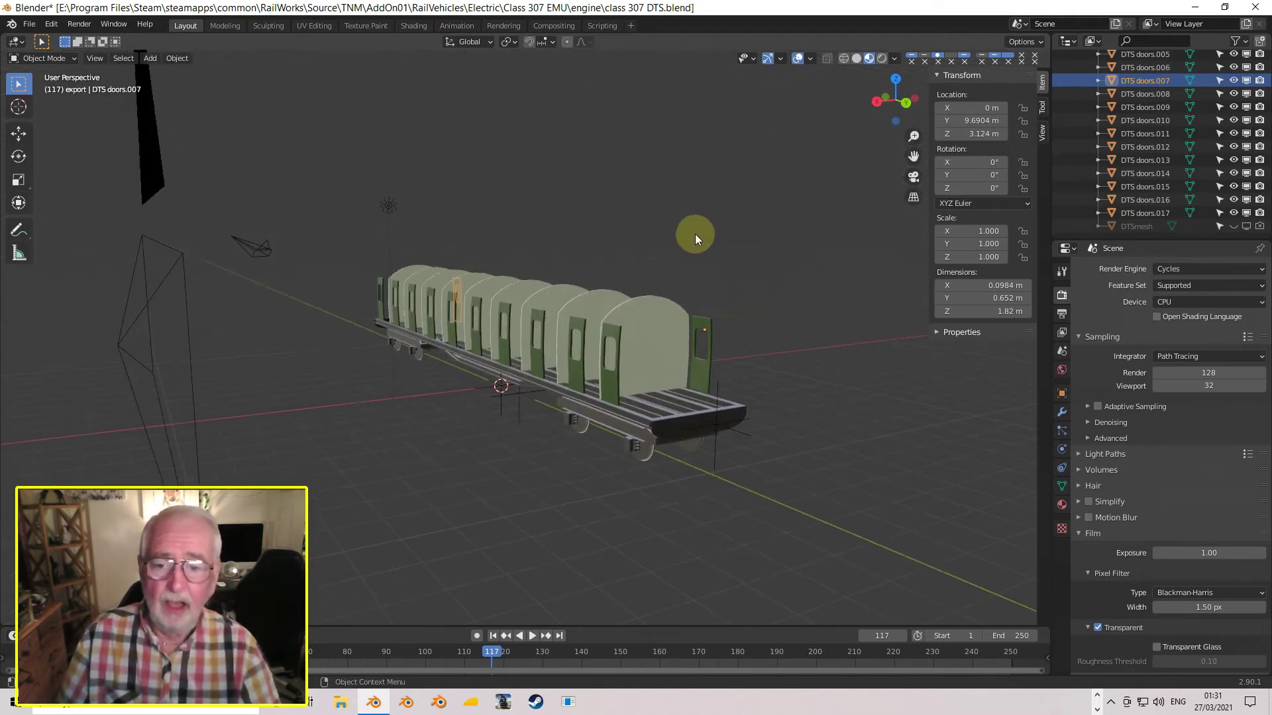
left_click(608, 387)
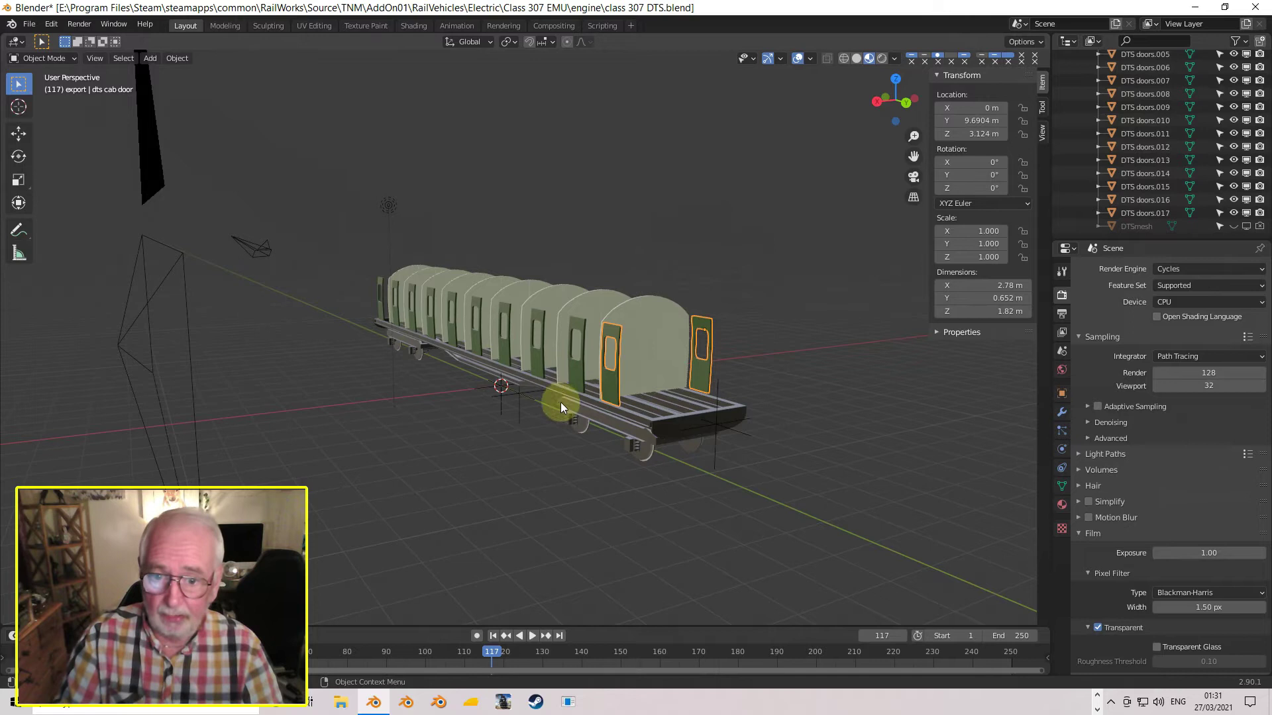
left_click(581, 383)
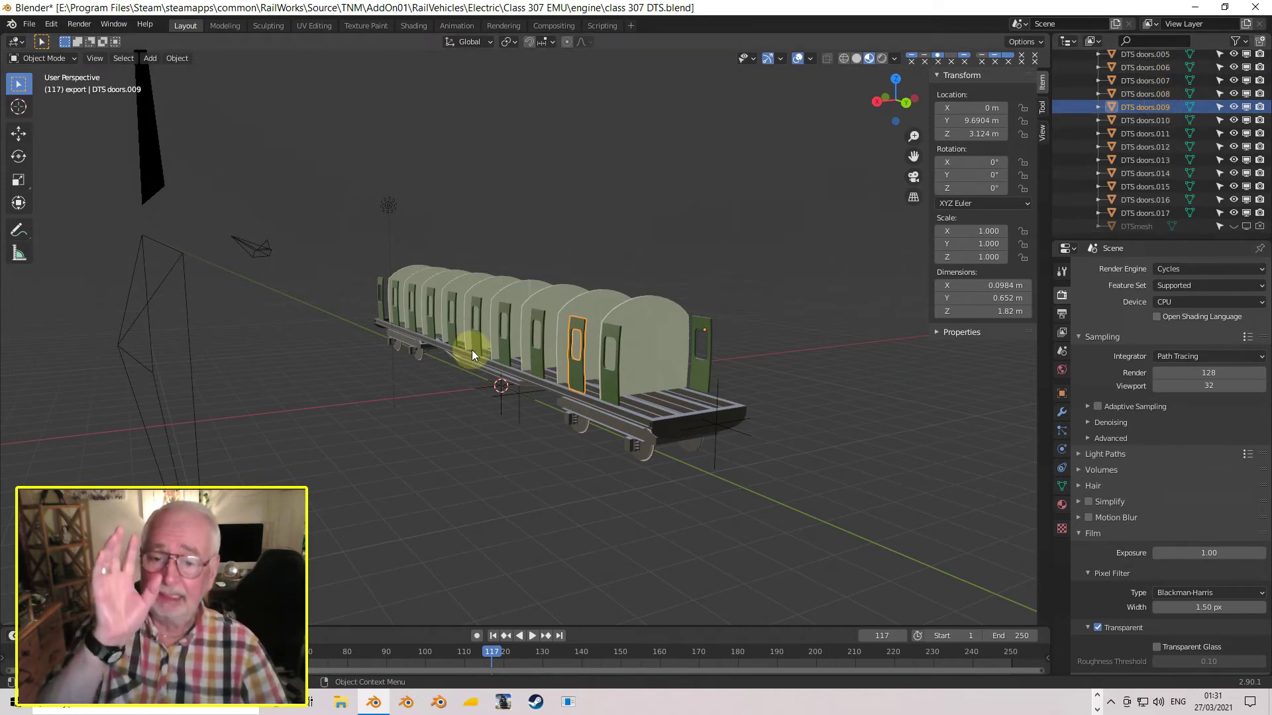
left_click(611, 375)
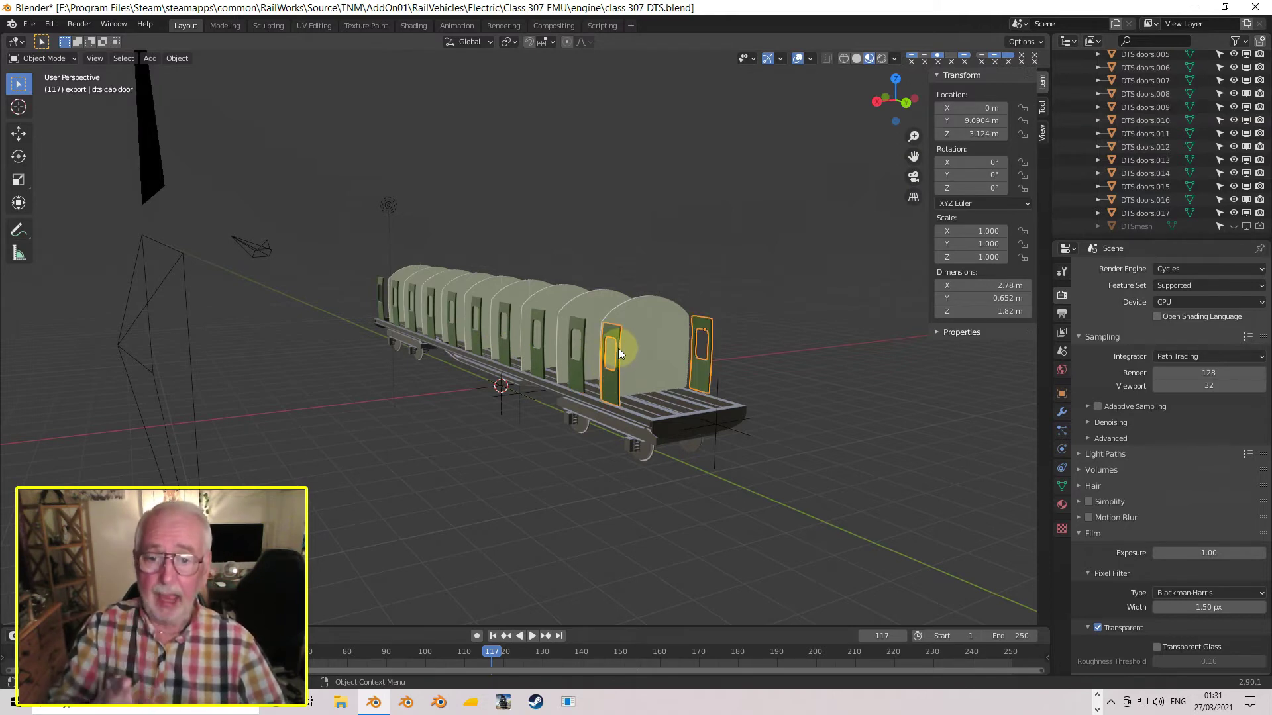
middle_click_drag(617, 369, 659, 372)
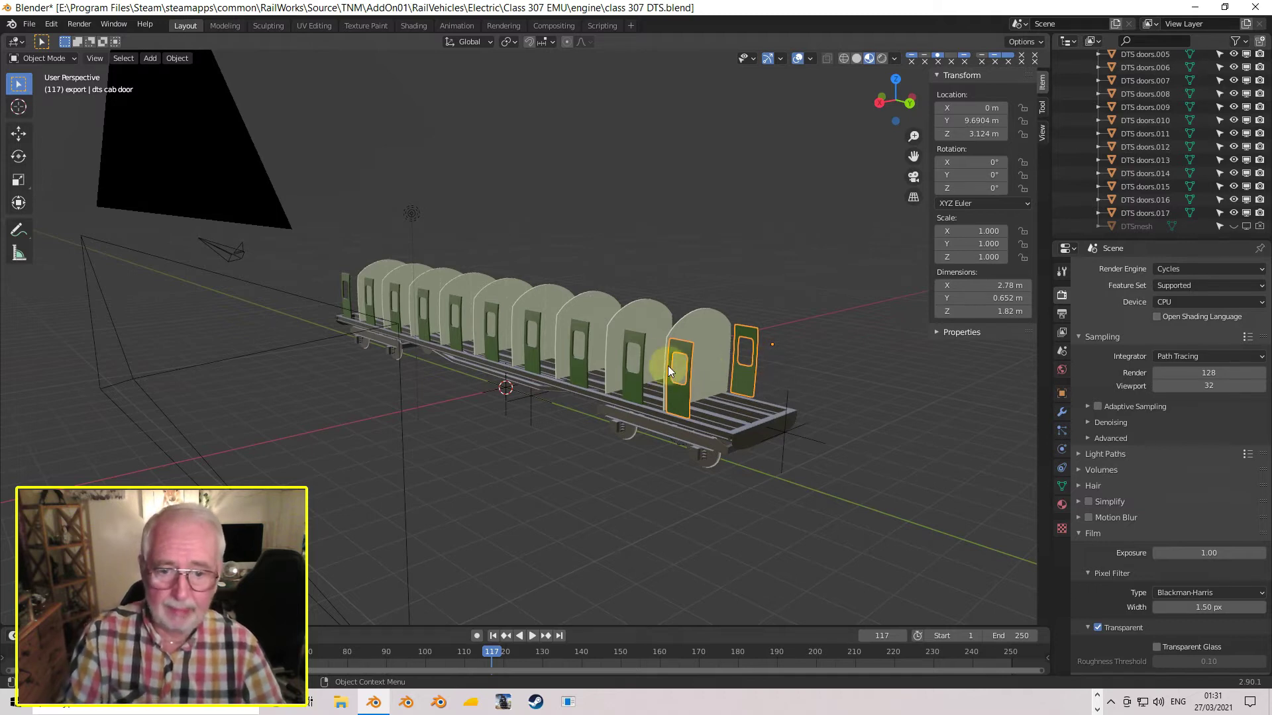
left_click(644, 341)
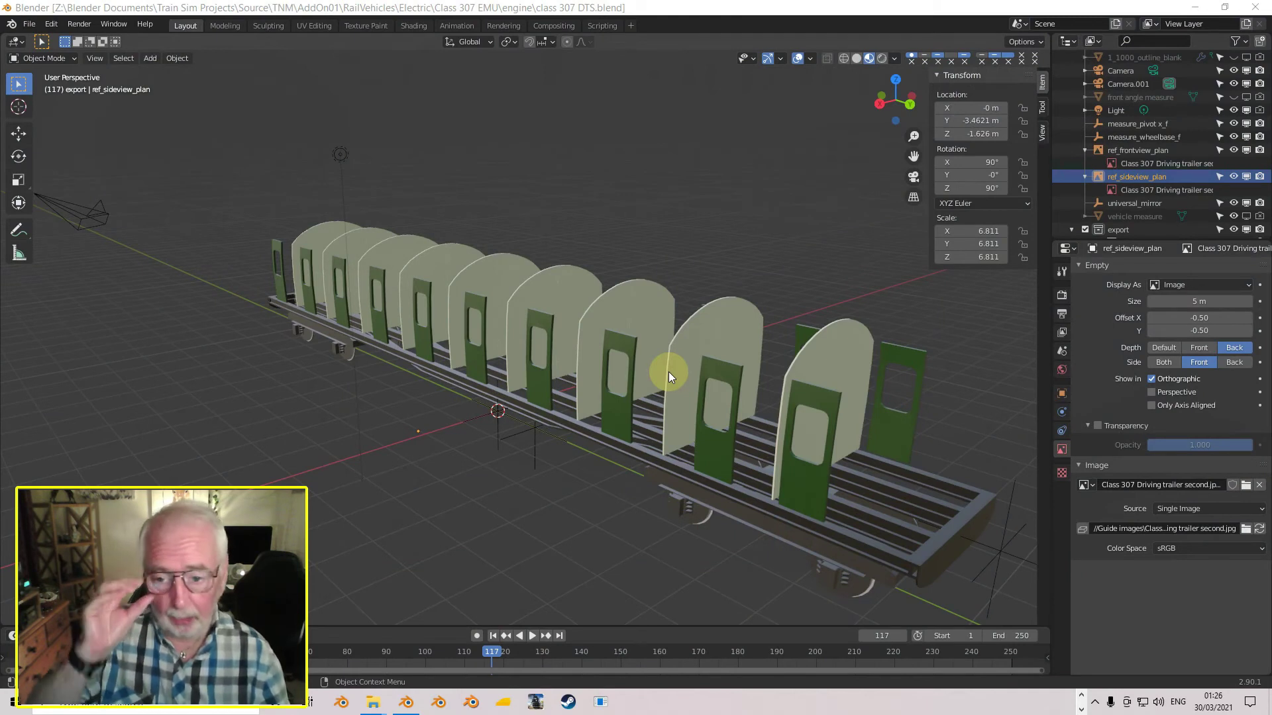
left_click(747, 390)
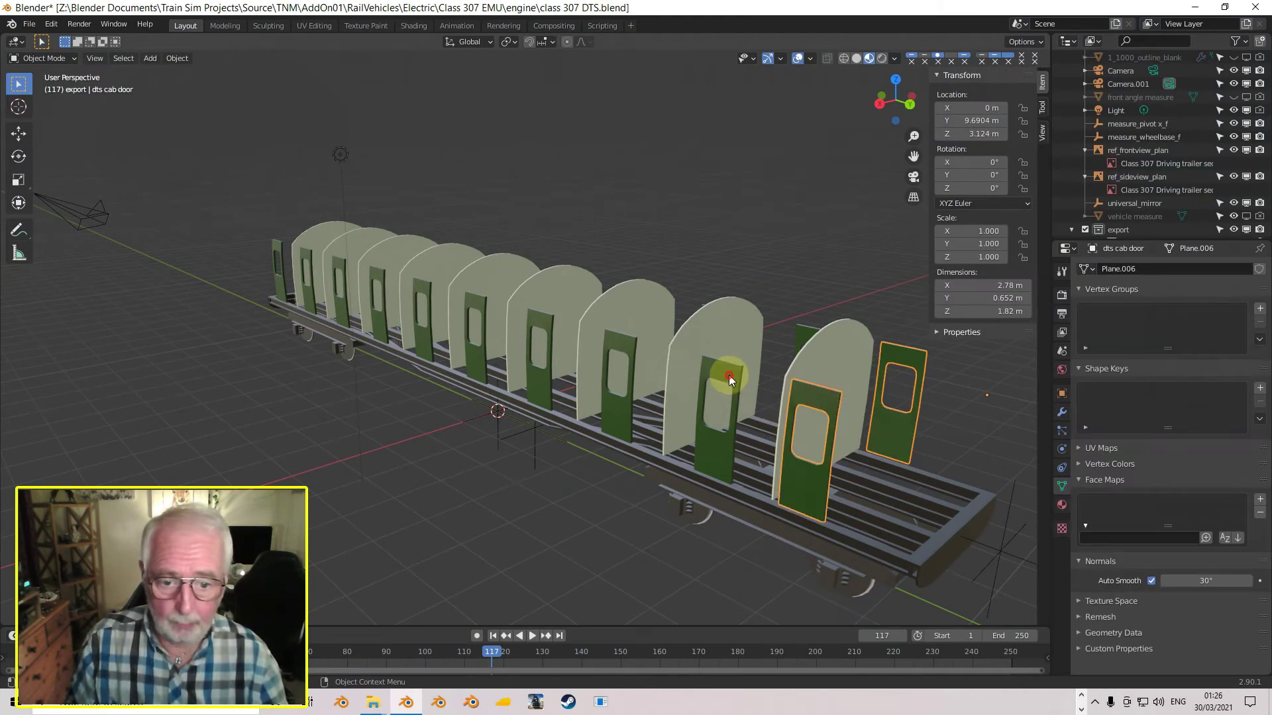
left_click(610, 338)
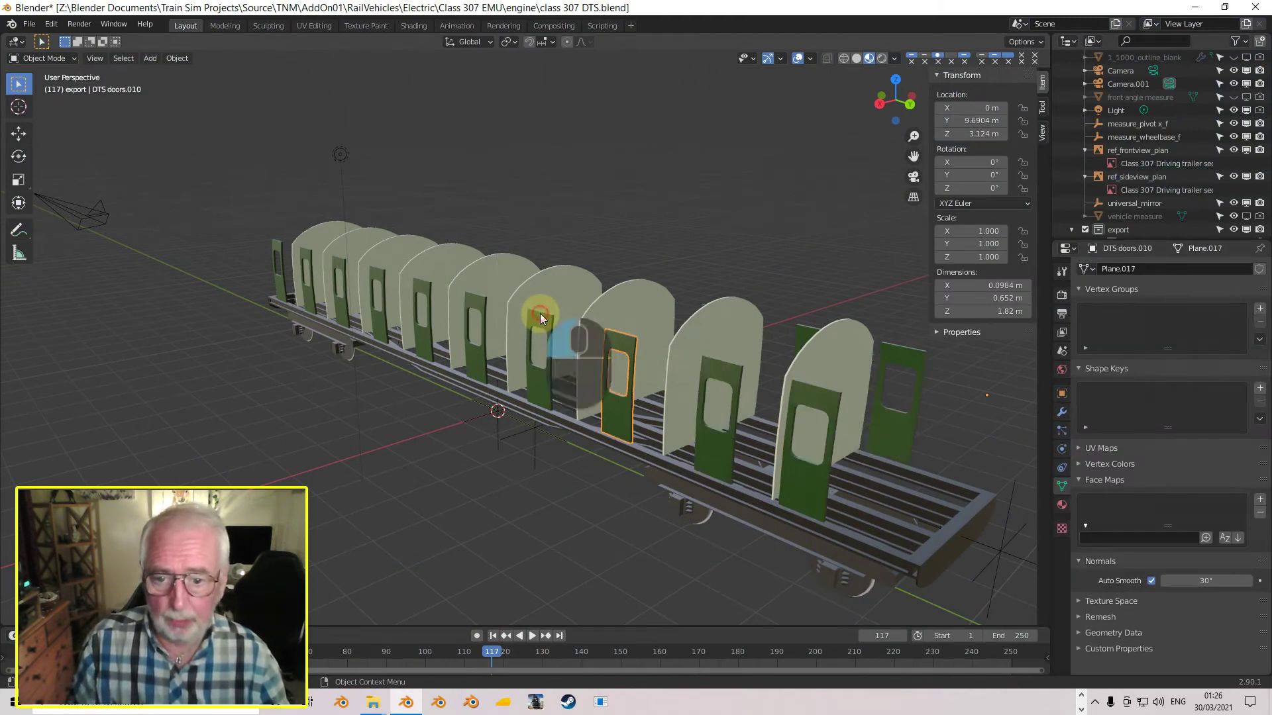
left_click(540, 314)
left_click(475, 302)
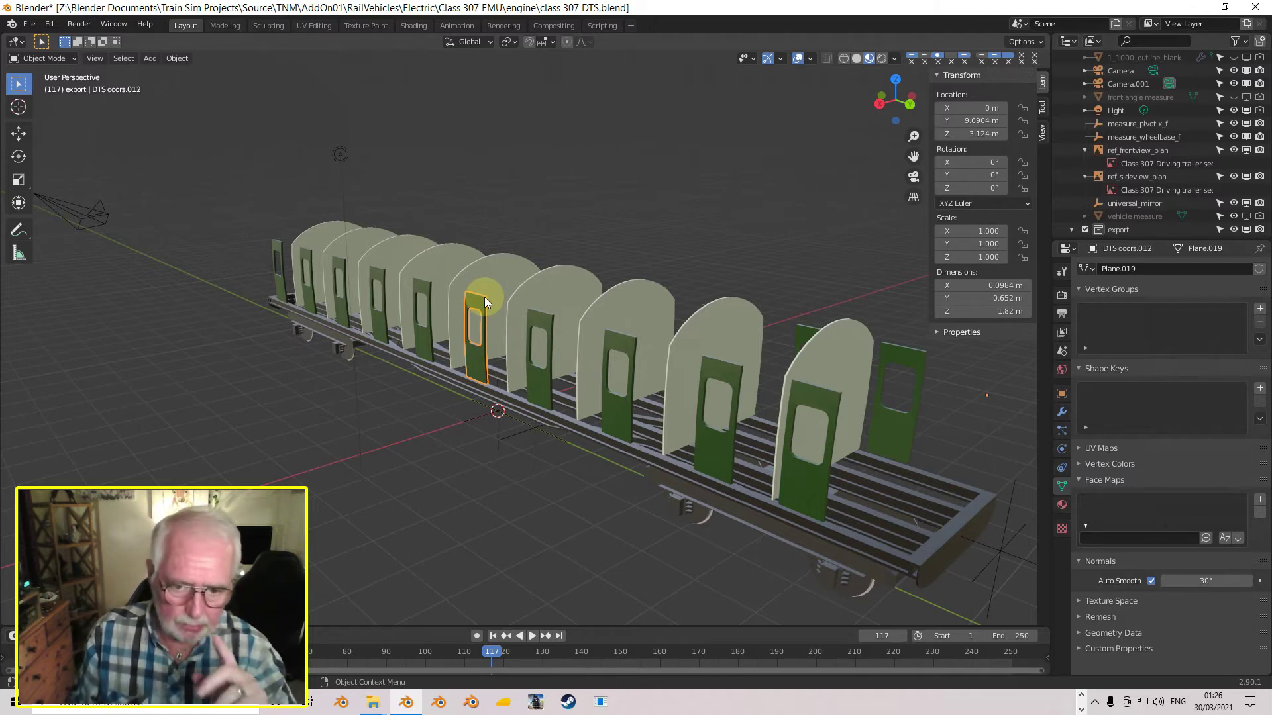
- Try rotating the passenger door nearest the cab about its current origin on Z, then reset its Z rotation to 0°
middle_click_drag(600, 402, 577, 320, "shift")
scroll(597, 312, "up", 2)
scroll(641, 336, "down", 3)
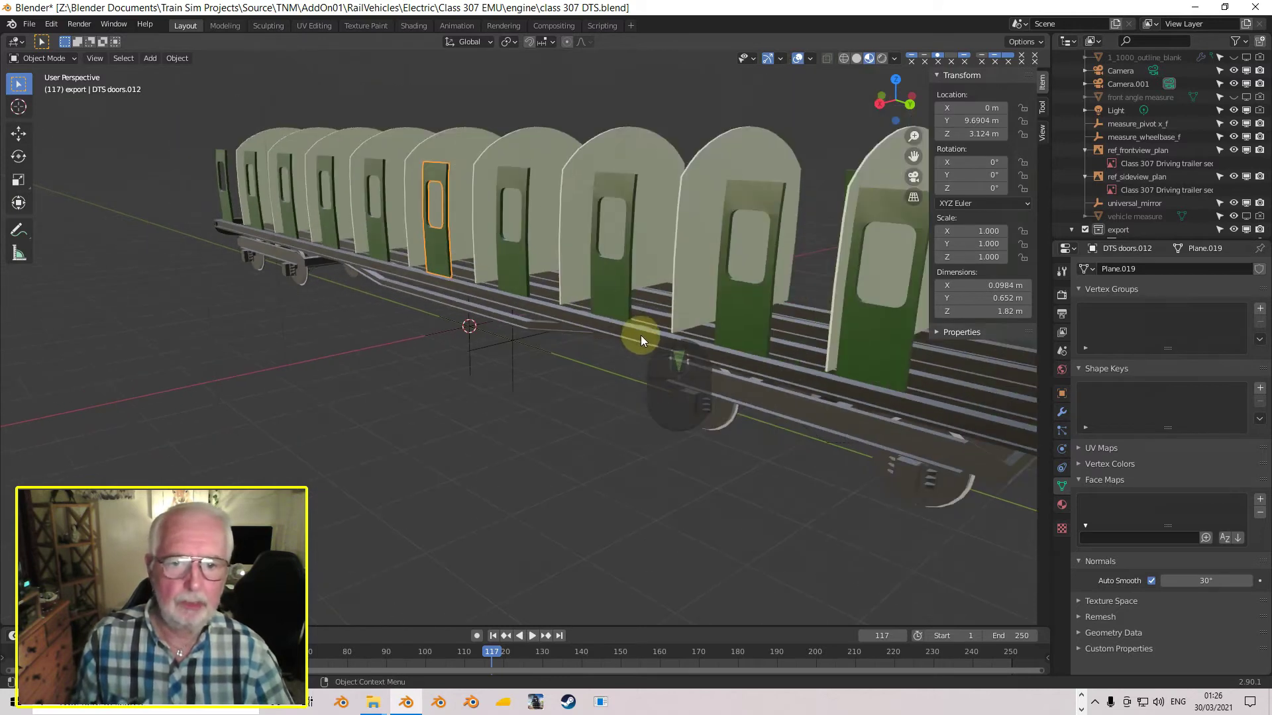
left_click(683, 330)
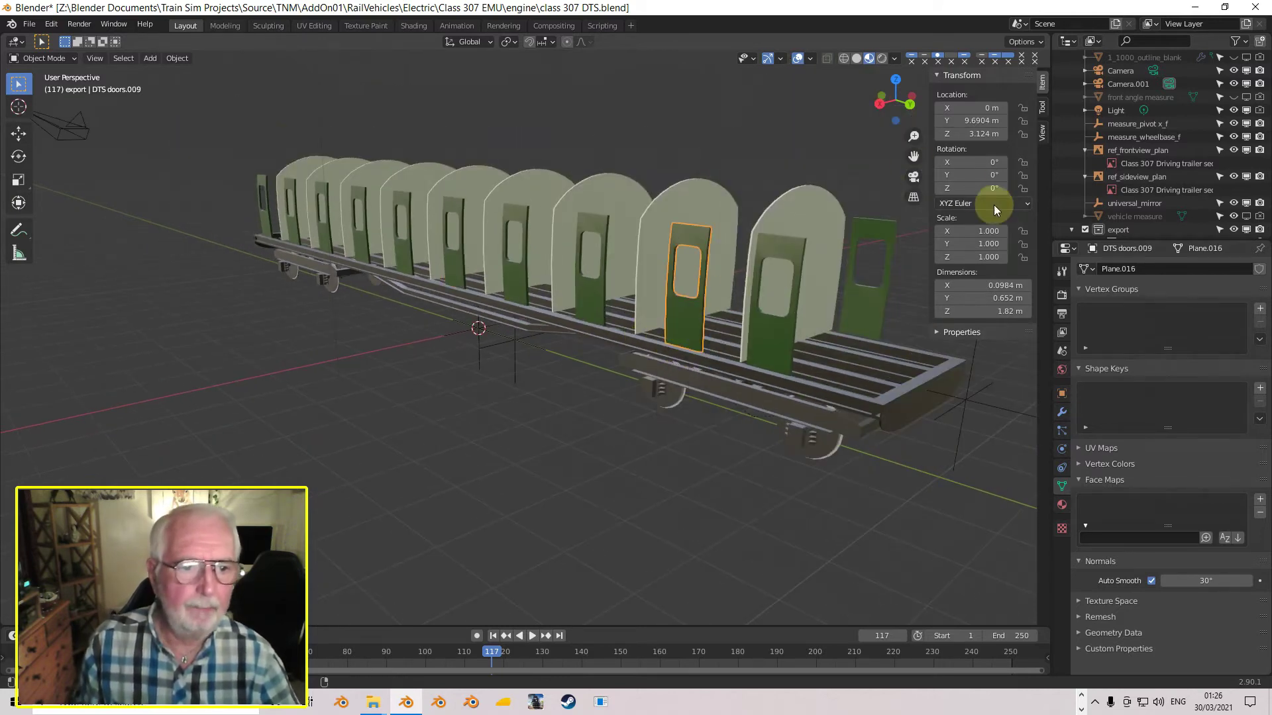
left_click_drag(987, 188, 722, 212)
left_click_drag(759, 259, 994, 170)
left_click(985, 187)
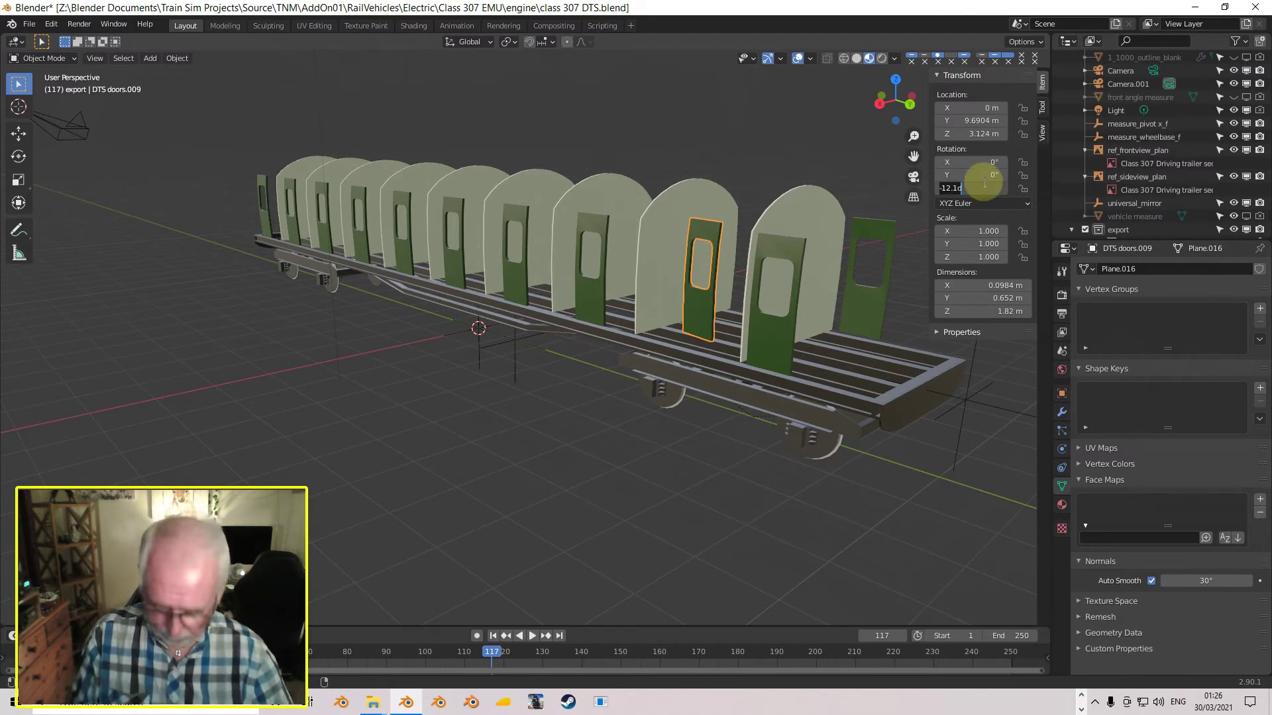
type("0")
key("Return")
- Examine the hinge edge and thickness of the passenger door nearest the cab
middle_click_drag(835, 252, 809, 256)
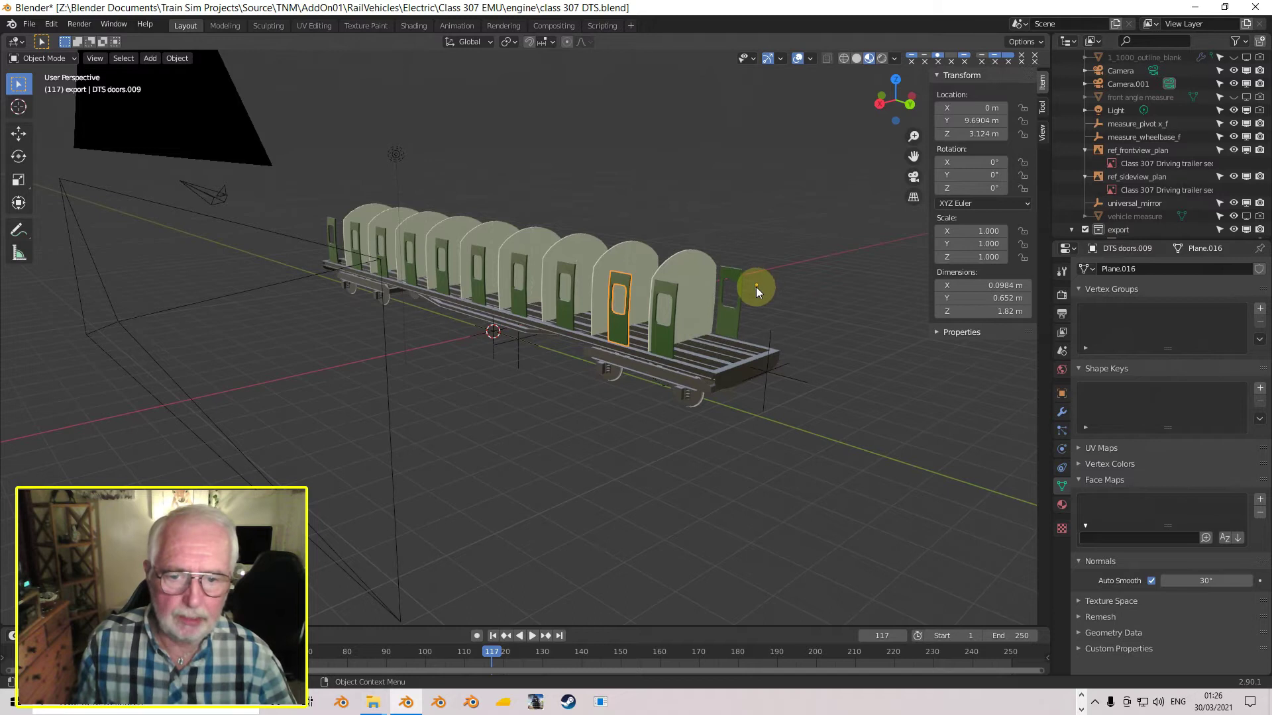
scroll(752, 296, "up", 4)
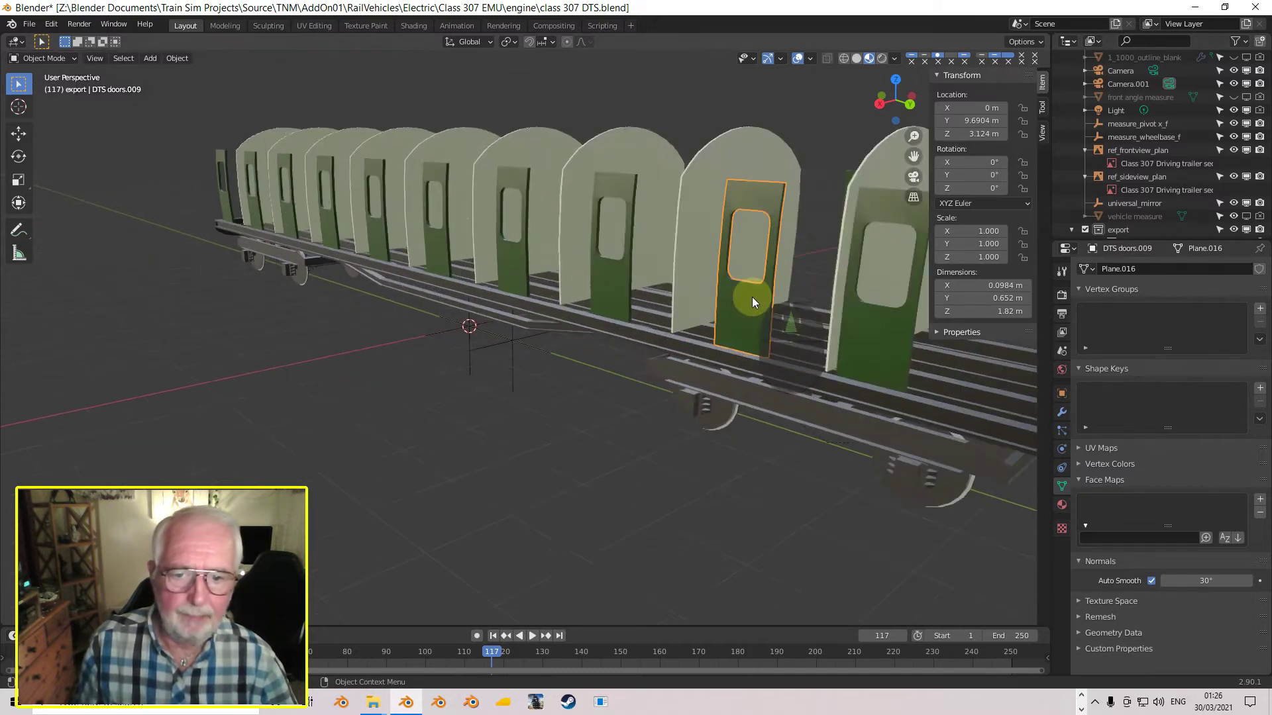
middle_click_drag(665, 310, 560, 304, "ctrl")
scroll(550, 300, "up", 5)
scroll(550, 300, "down", 4)
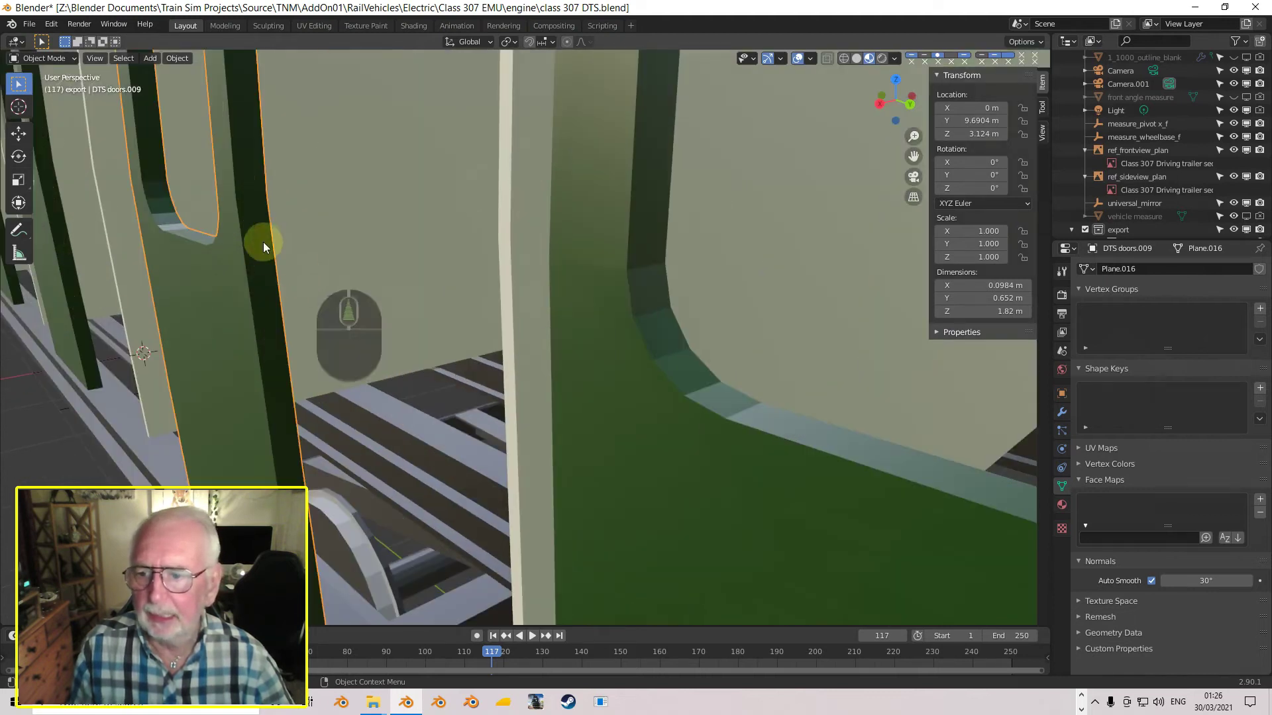
middle_click_drag(240, 248, 368, 241, "shift")
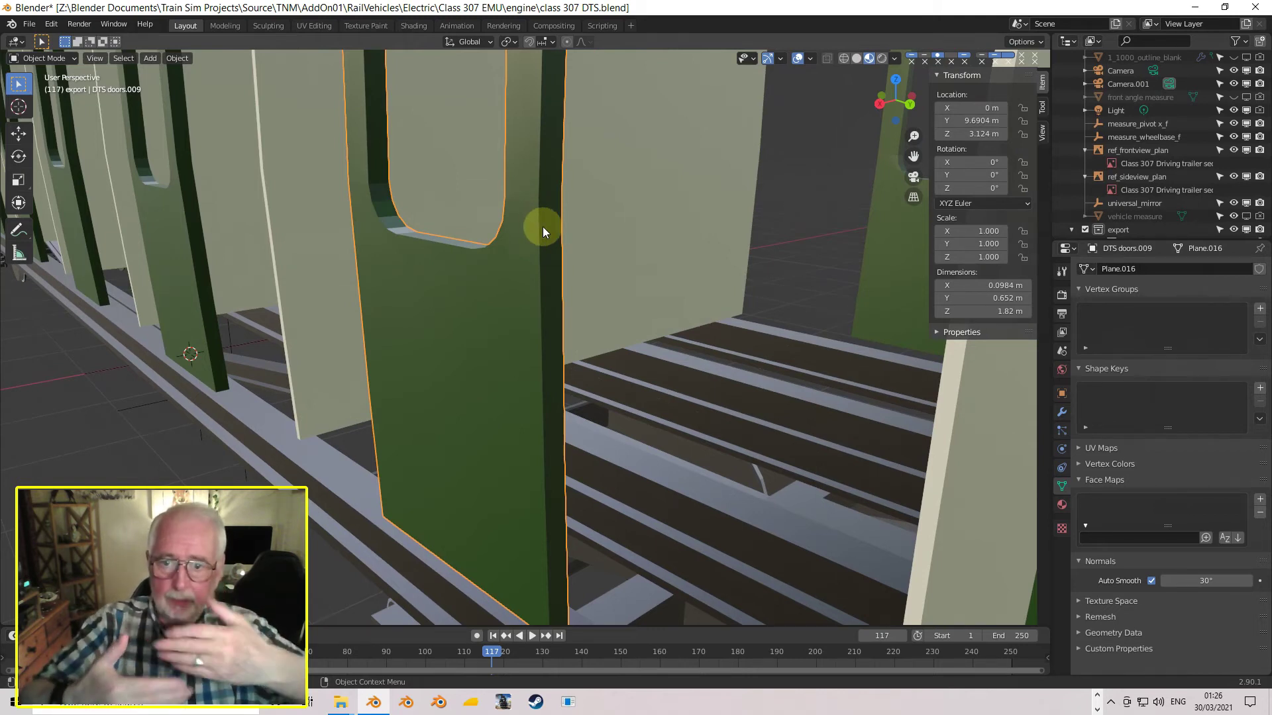
scroll(531, 249, "down", 6)
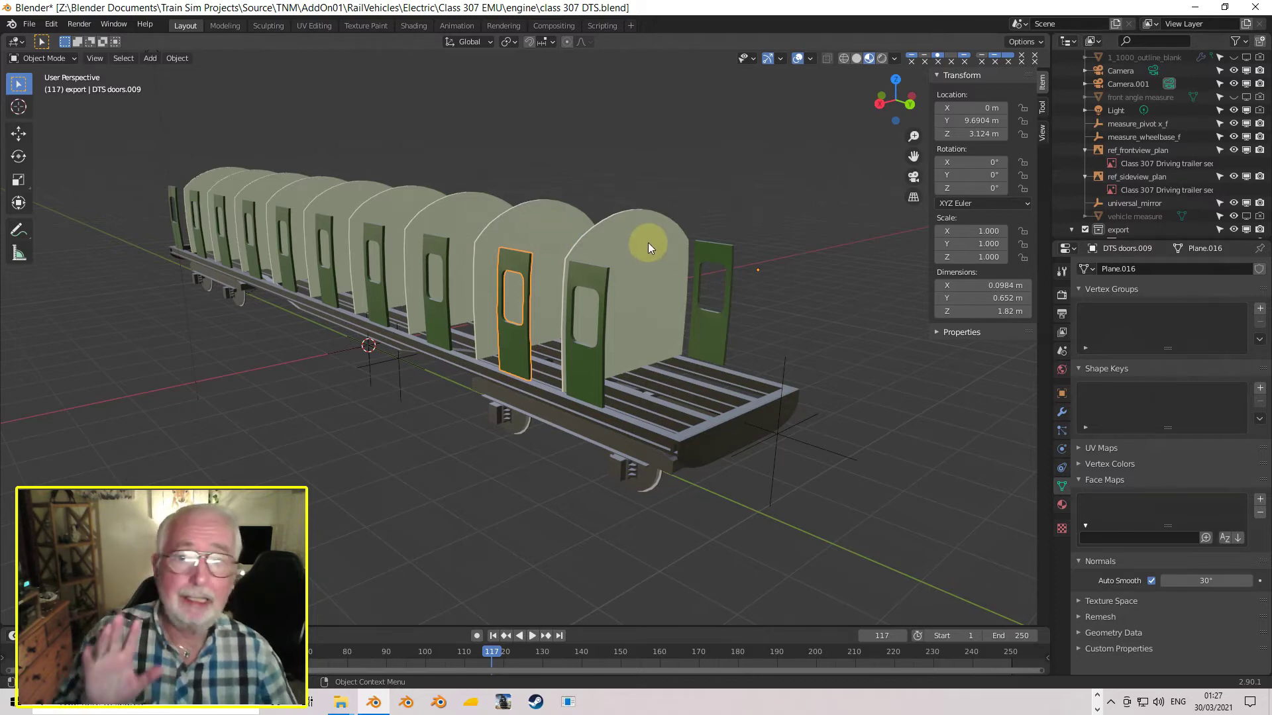
- Limit transforms to origins, enable snapping, and move the nearest passenger door's origin onto its cab-side edge at about X 1.39, Y 7.06, Z 2.30 m
left_click(1040, 42)
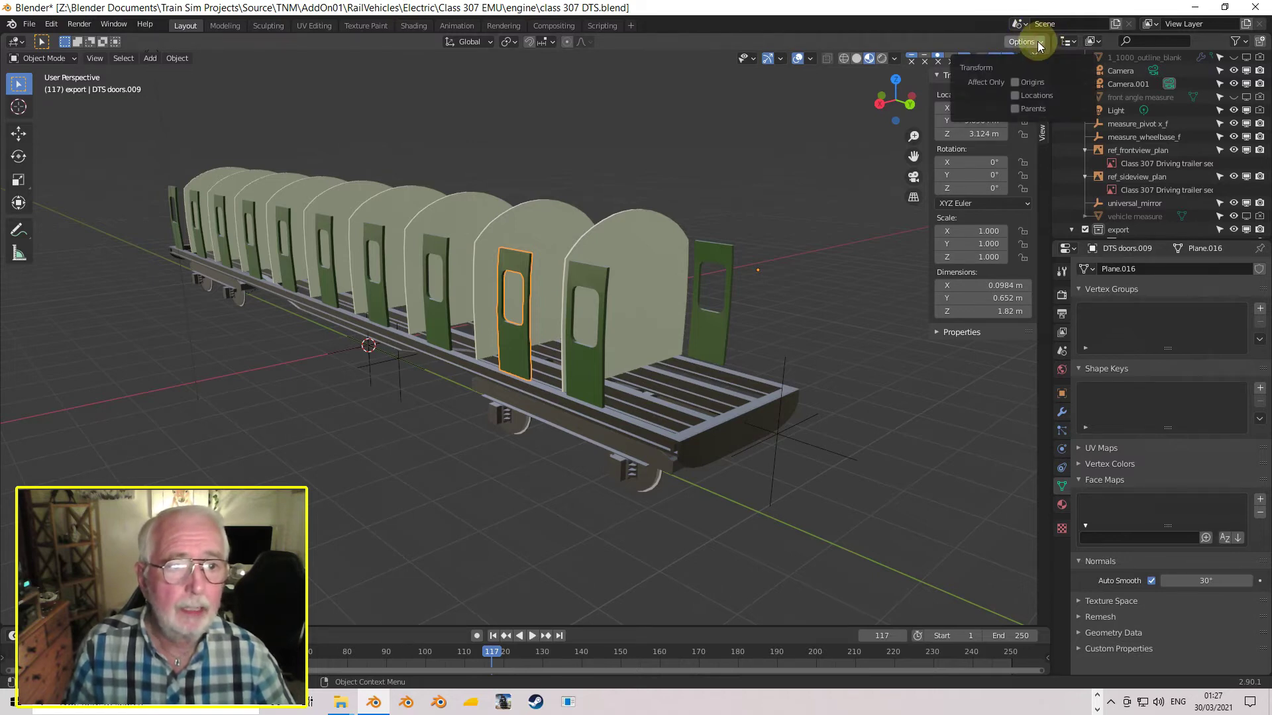
left_click(1015, 83)
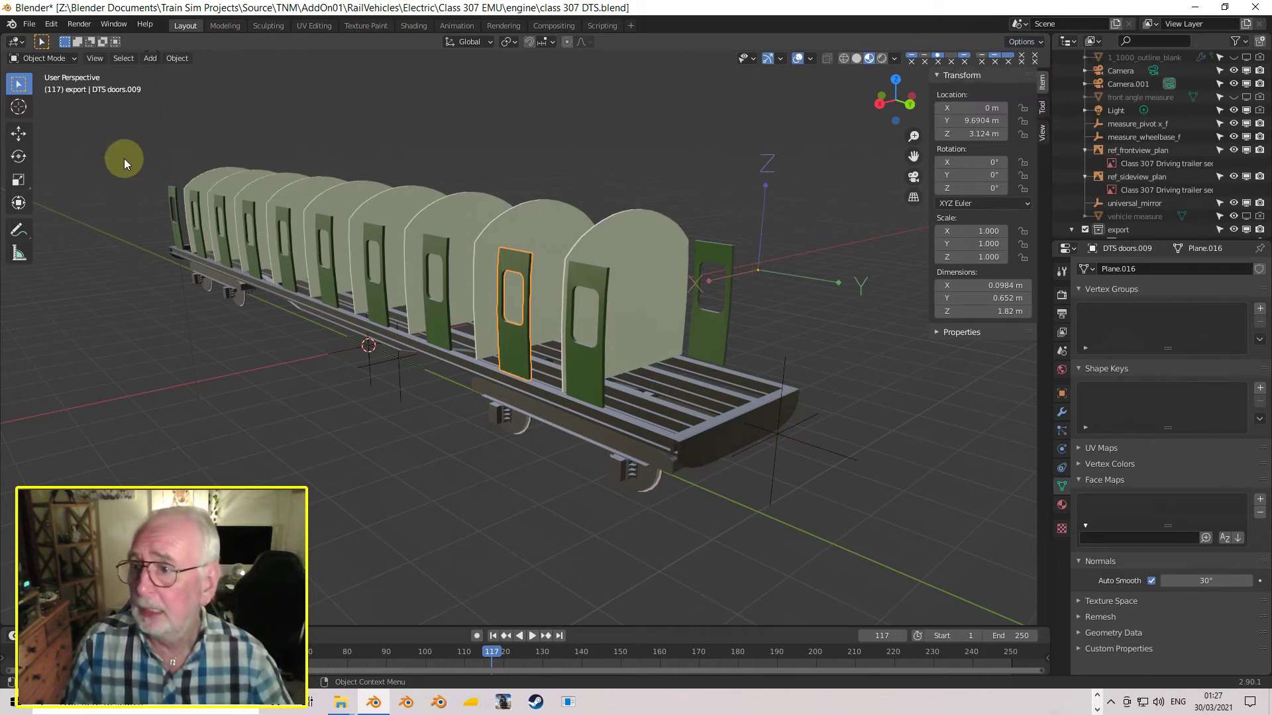
left_click(21, 134)
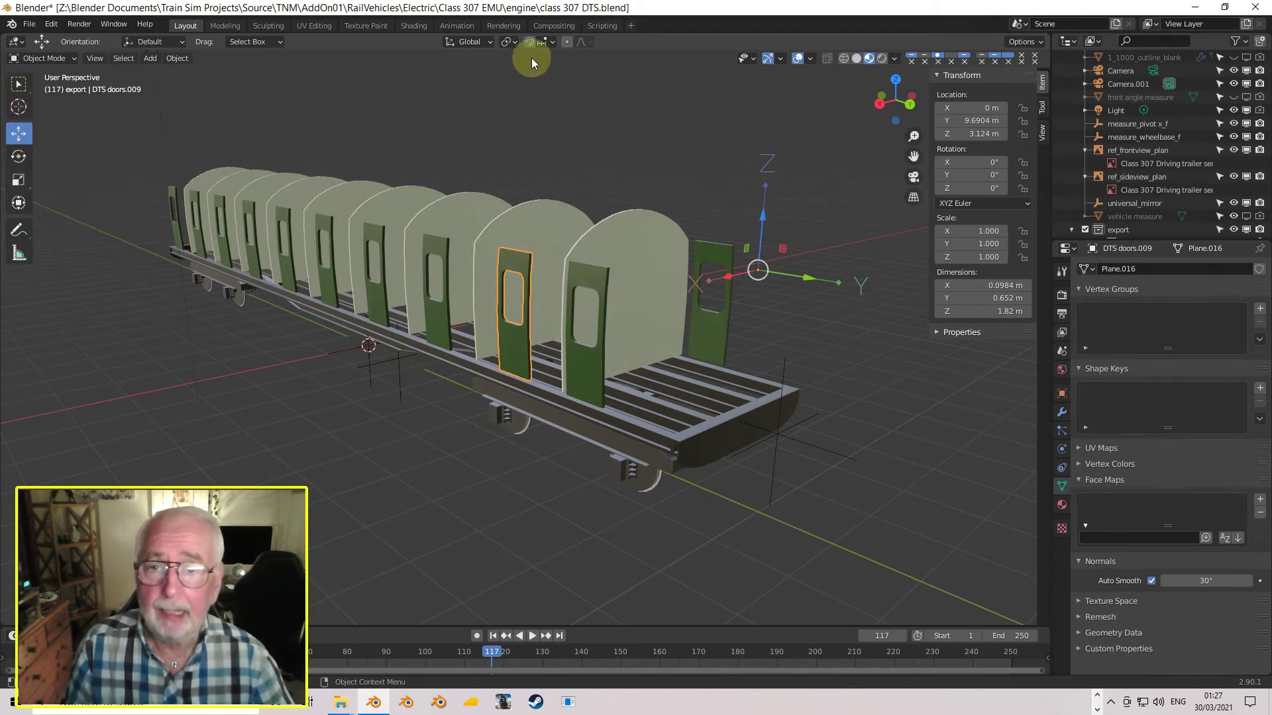
left_click(553, 40)
left_click(503, 108)
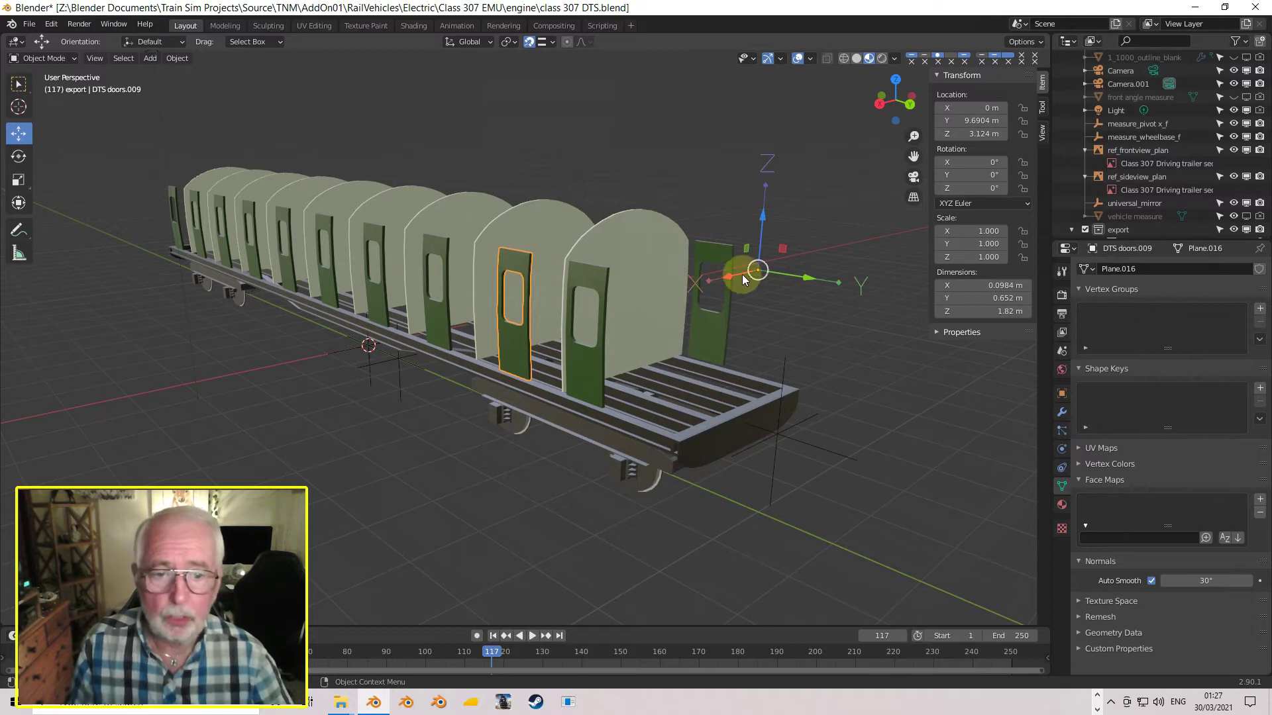
left_click_drag(757, 270, 526, 314)
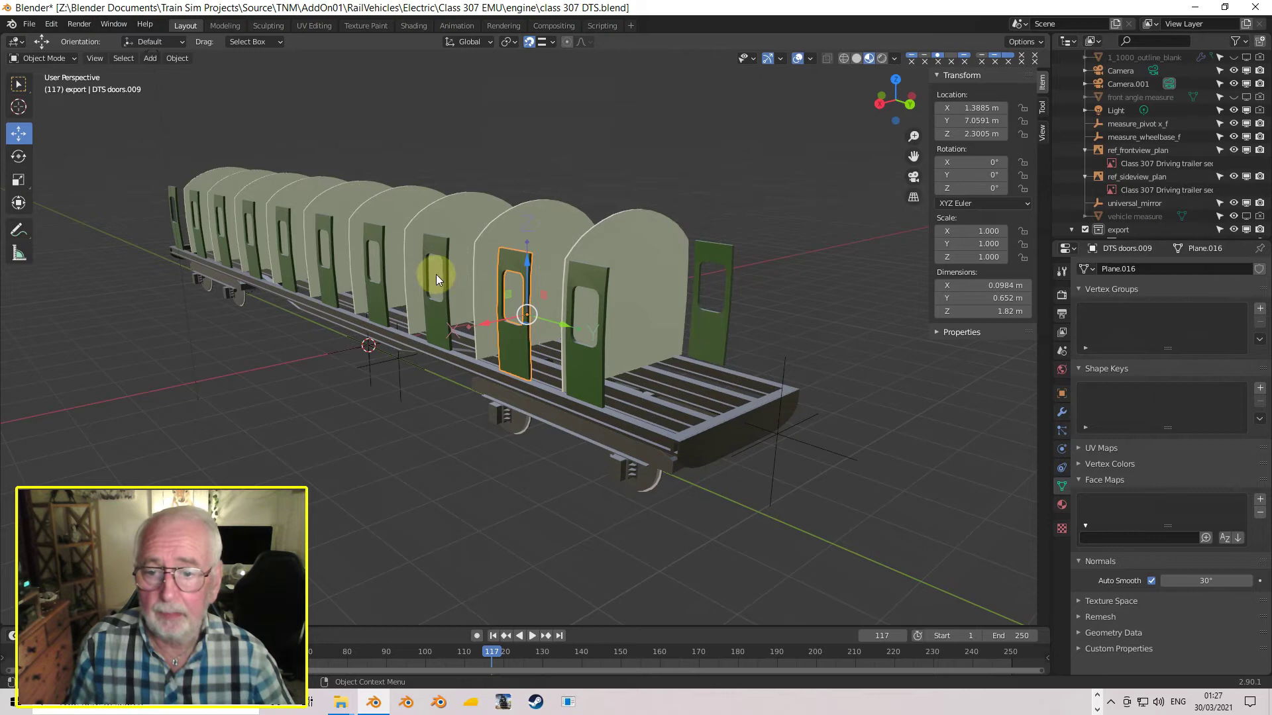
- Move the origin of the next passenger door, DTS doors.010, onto its cab-side edge at about X 1.34, Y 5.14, Z 2.28 m
key("ctrl+z")
key("shift+d")
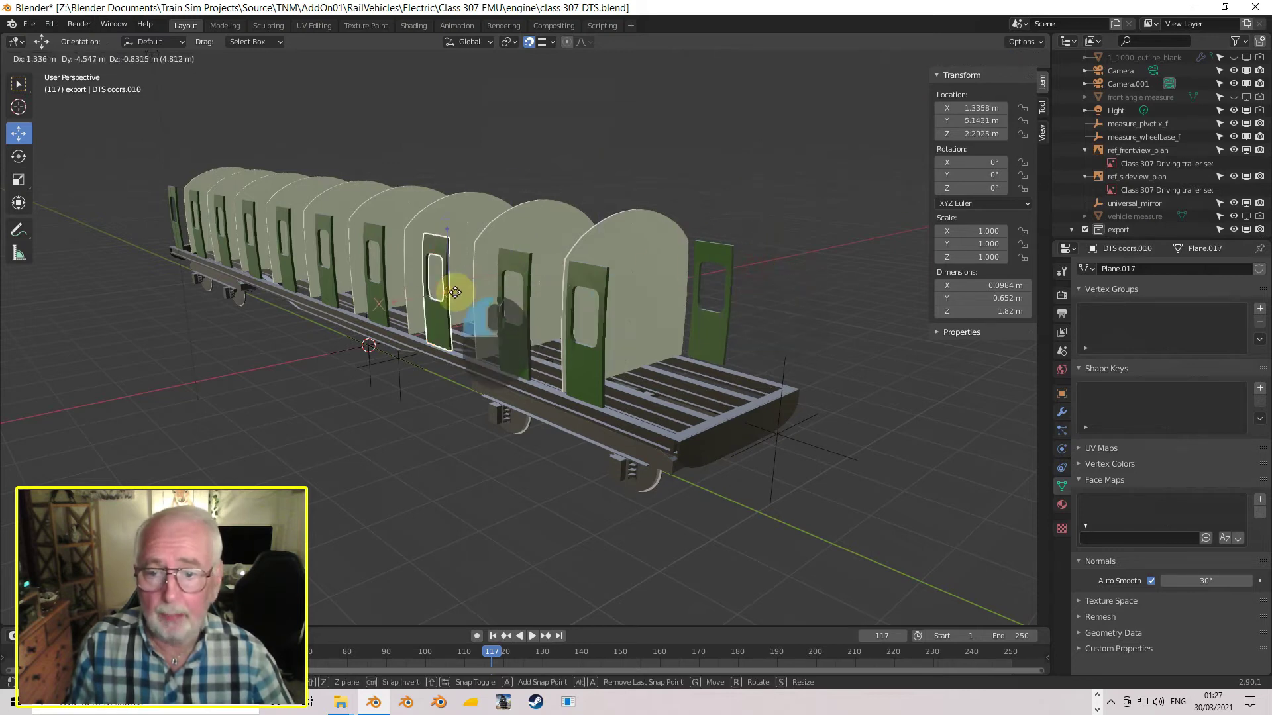
left_click(444, 289)
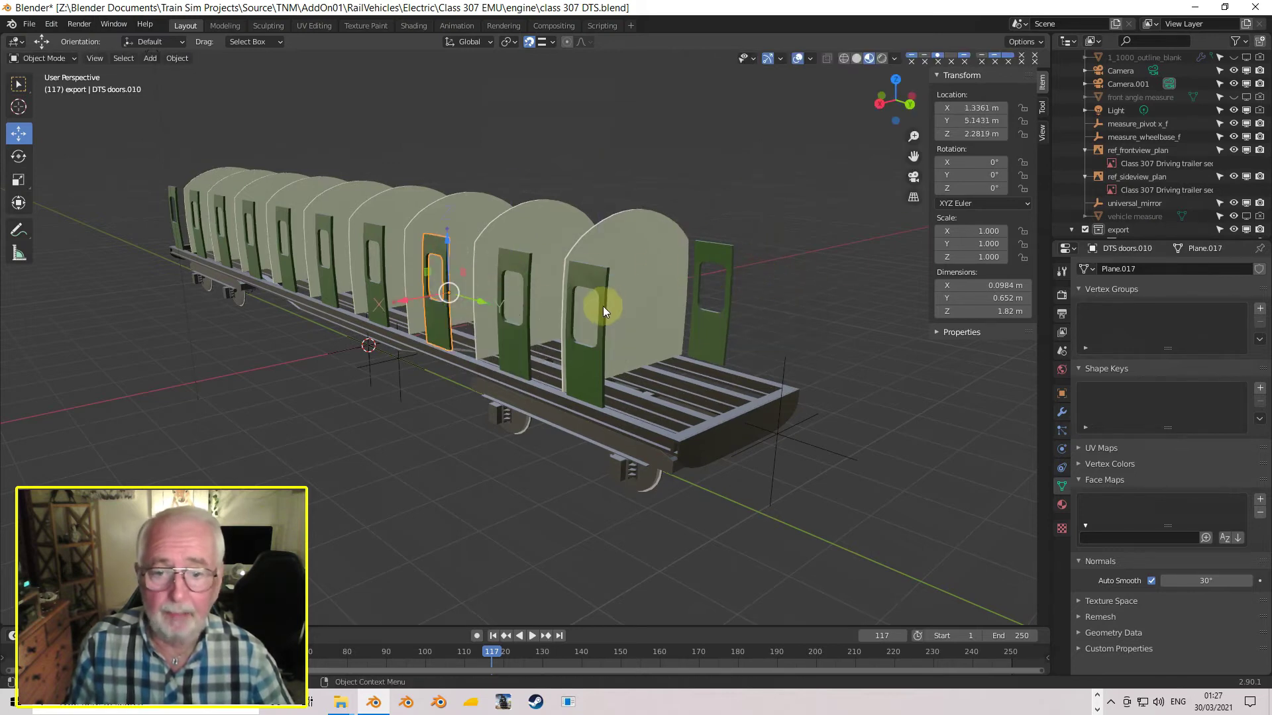
scroll(560, 314, "up", 4)
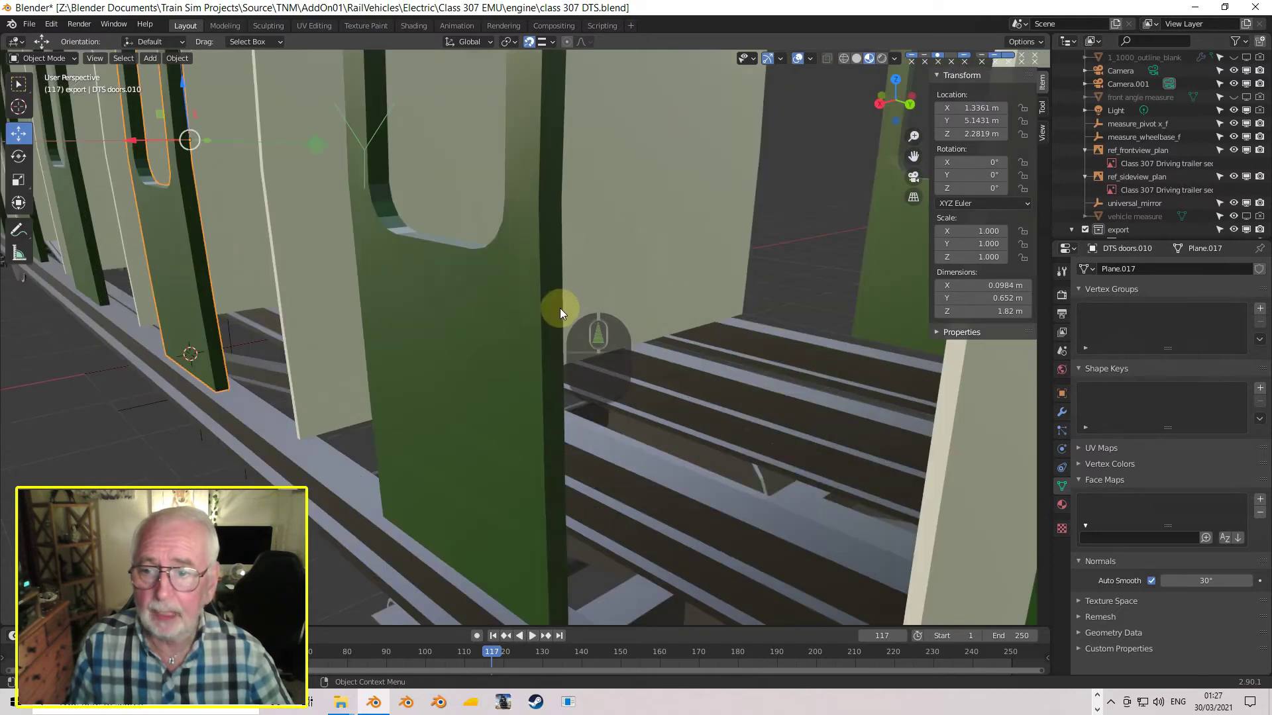
- Raise the origin of the passenger door nearest the cab, DTS doors.009, along its hinge edge to about Z 2.40 m
scroll(514, 304, "down", 3)
middle_click_drag(528, 316, 416, 281, "shift")
left_click_drag(416, 282, 404, 279)
middle_click_drag(836, 457, 638, 414, "shift")
left_click(608, 363)
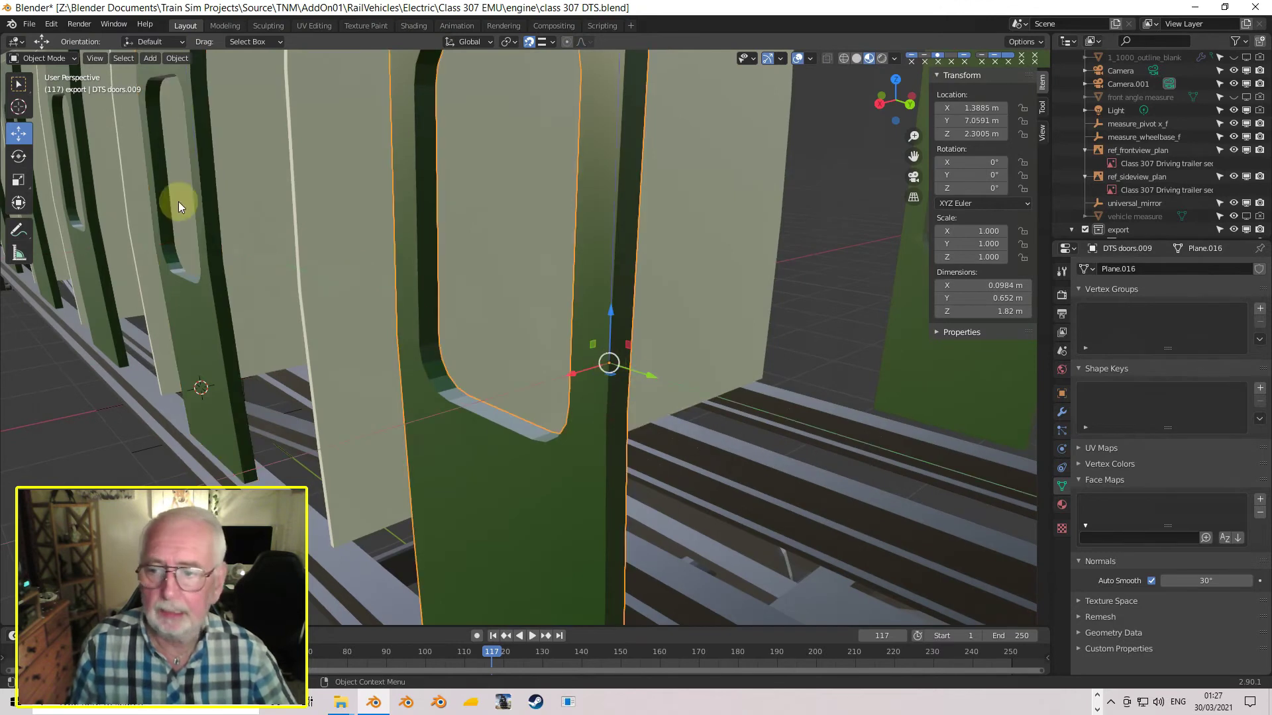
scroll(252, 267, "down", 4)
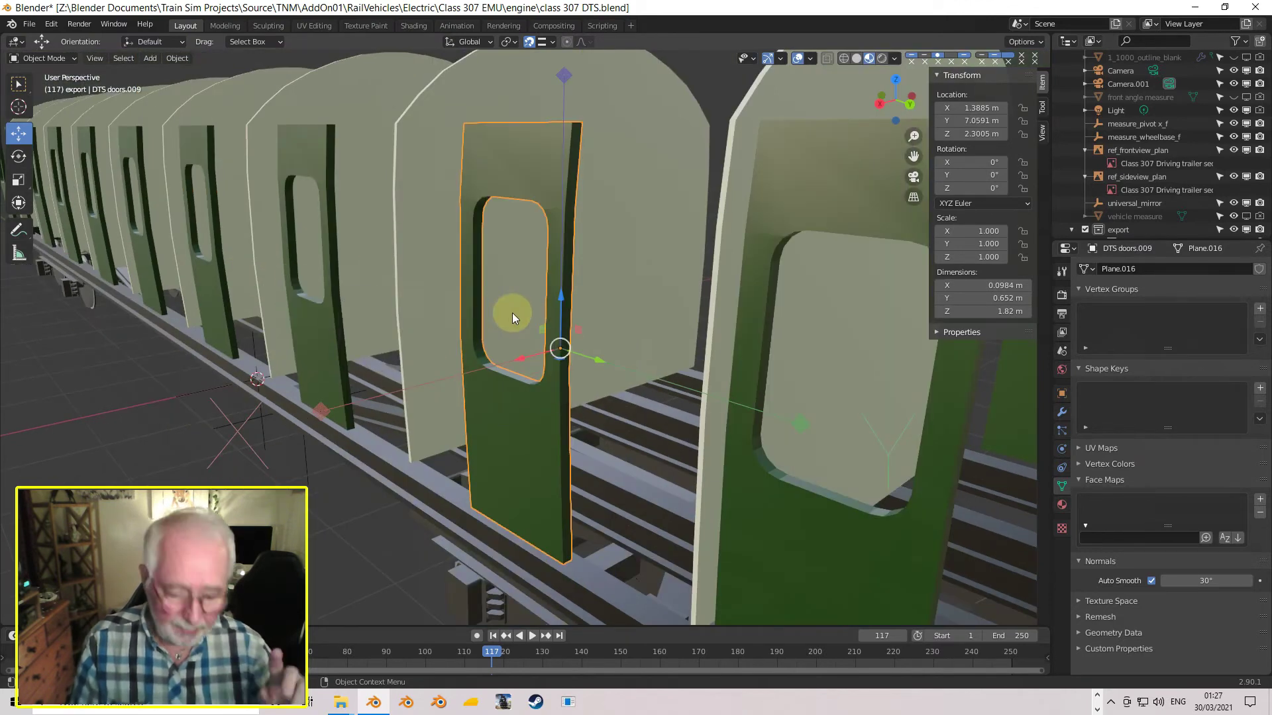
key("KP_3")
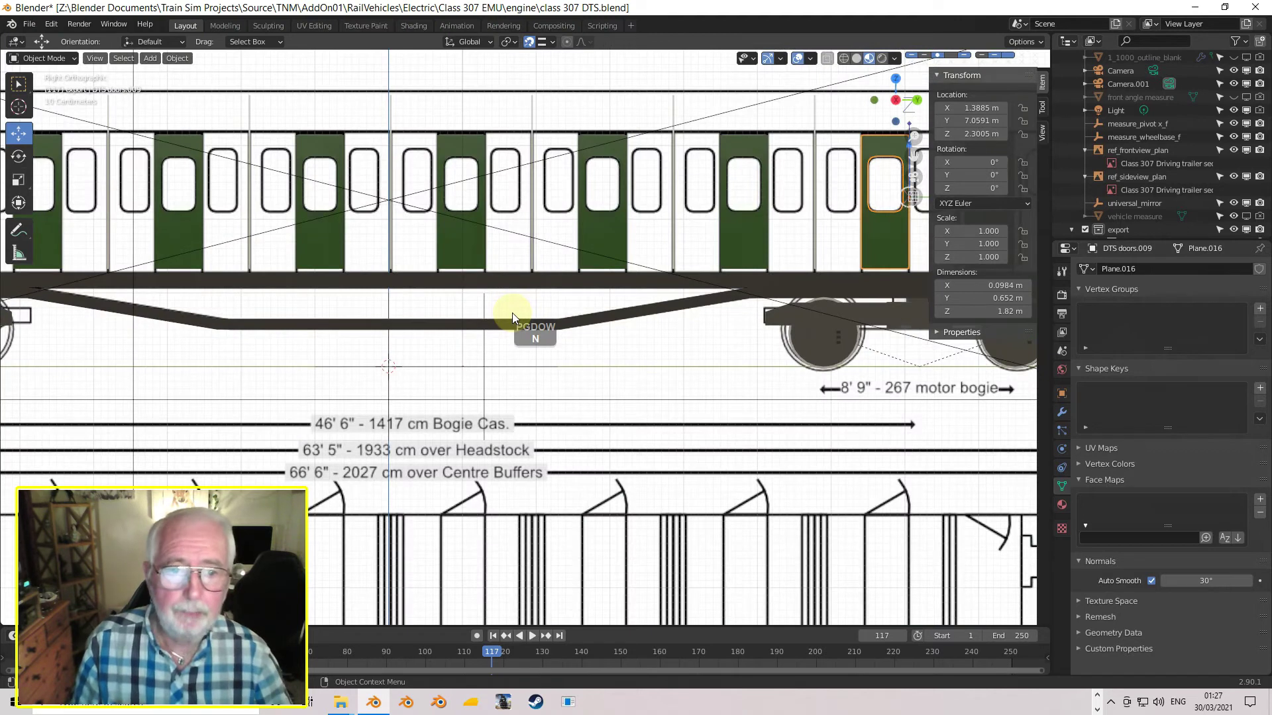
middle_click_drag(663, 285, 339, 335, "shift")
scroll(501, 228, "up", 6)
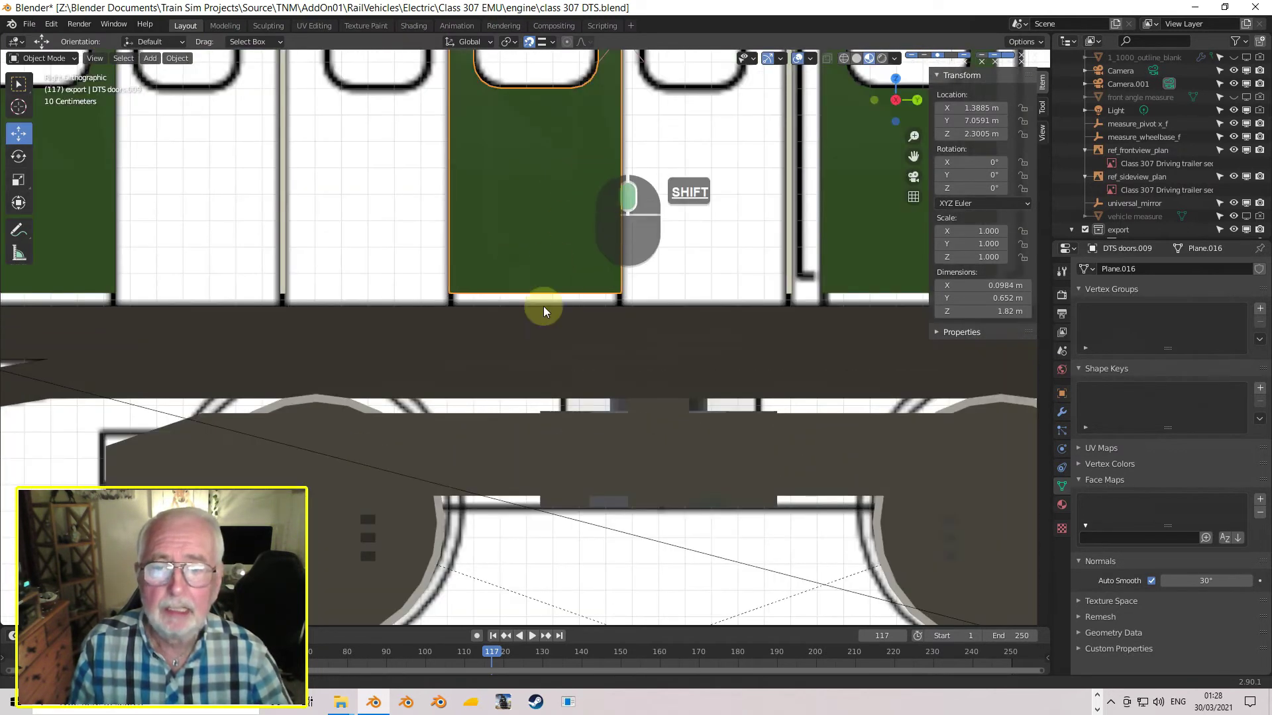
scroll(604, 259, "up", 3)
middle_click_drag(608, 237, 554, 398, "shift")
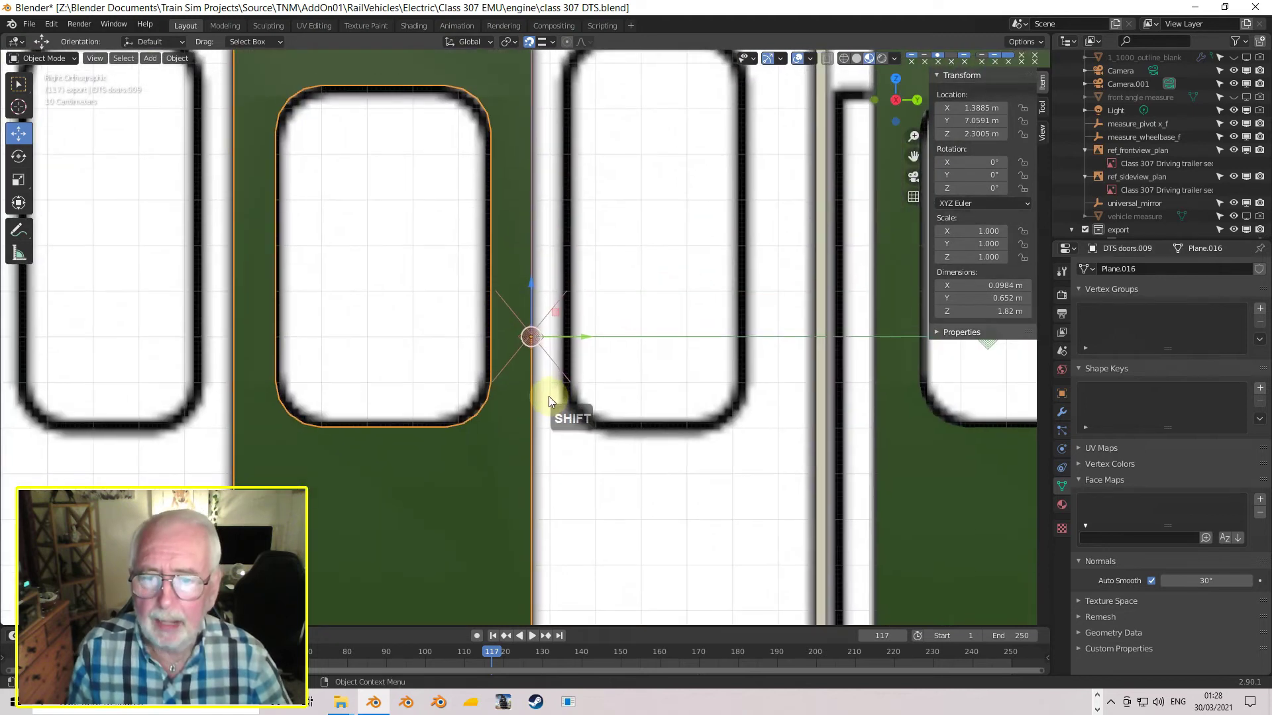
scroll(548, 396, "up", 1)
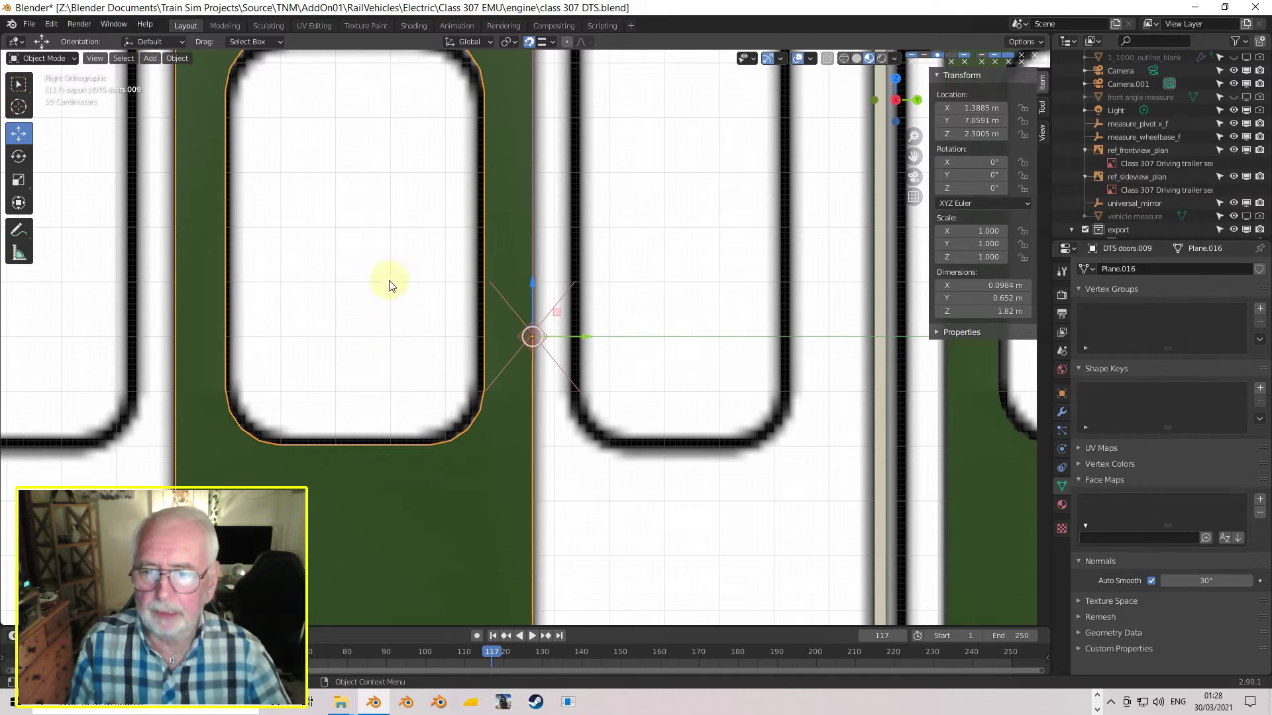
key("ctrl")
left_click_drag(531, 280, 535, 222, "ctrl")
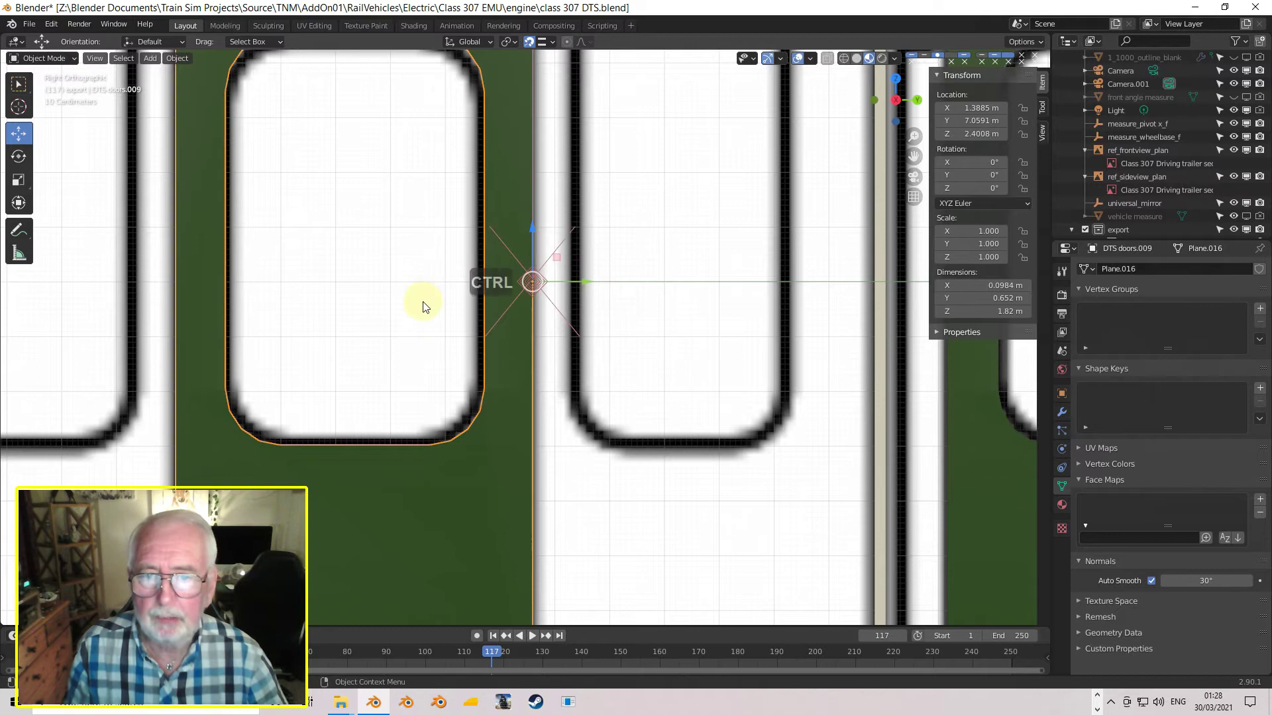
- Raise the origin of the next passenger door, DTS doors.010, to about Z 2.40 m
scroll(364, 317, "down", 3)
middle_click_drag(487, 317, 1005, 318, "shift")
left_click(431, 371)
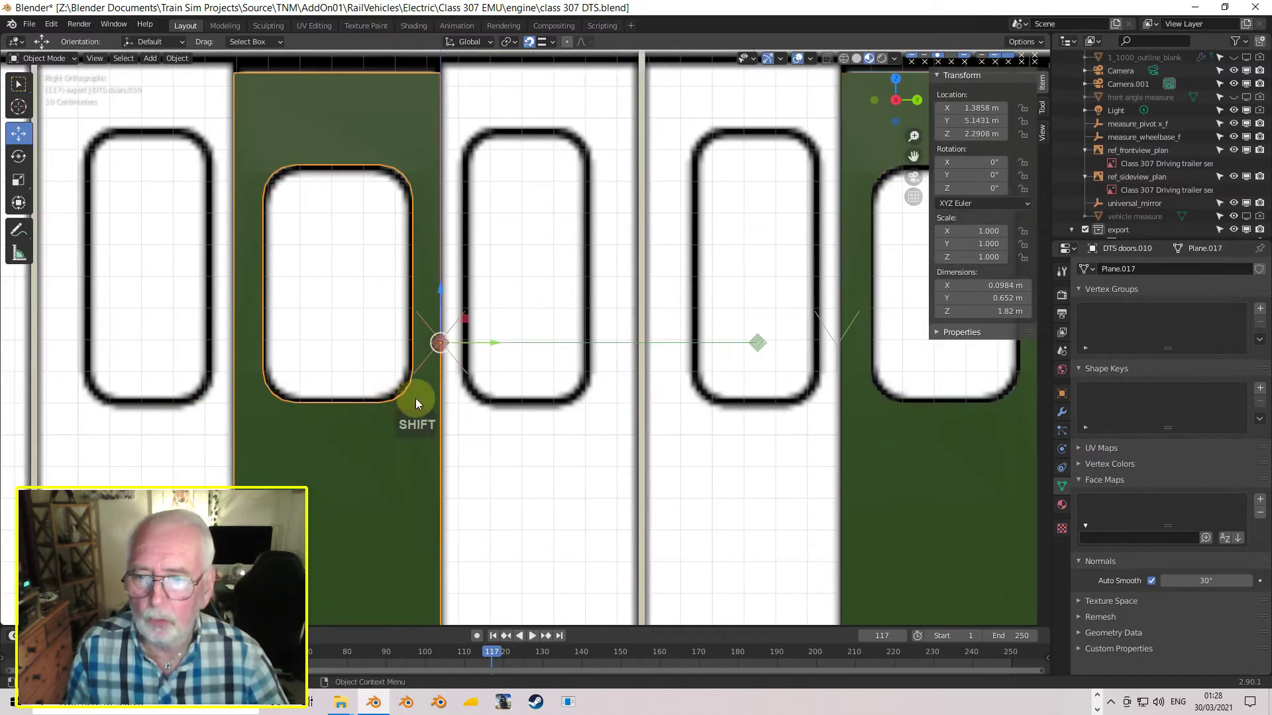
left_click_drag(442, 292, 447, 253, "ctrl")
- Test the swing of DTS doors.009 on Z about its hinge-edge origin, then return its Z rotation to 0°
scroll(497, 345, "down", 4)
scroll(507, 358, "up", 3)
middle_click_drag(540, 399, 486, 420)
scroll(495, 416, "down", 5)
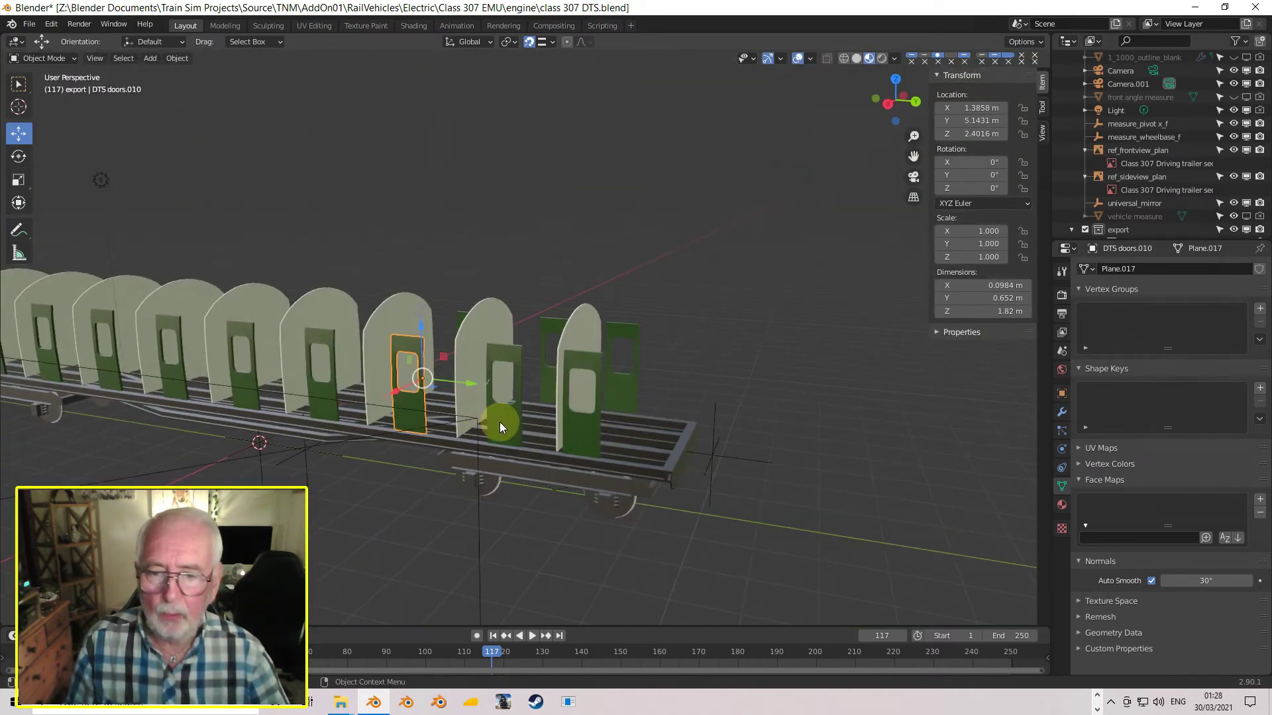
left_click(499, 423)
mouse_move(980, 188)
left_mouse_down()
mouse_move(1008, 213)
mouse_move(1152, 218)
mouse_move(941, 238)
mouse_move(1165, 192)
mouse_move(989, 188)
left_mouse_up()
left_click(986, 188)
type("-3.7d")
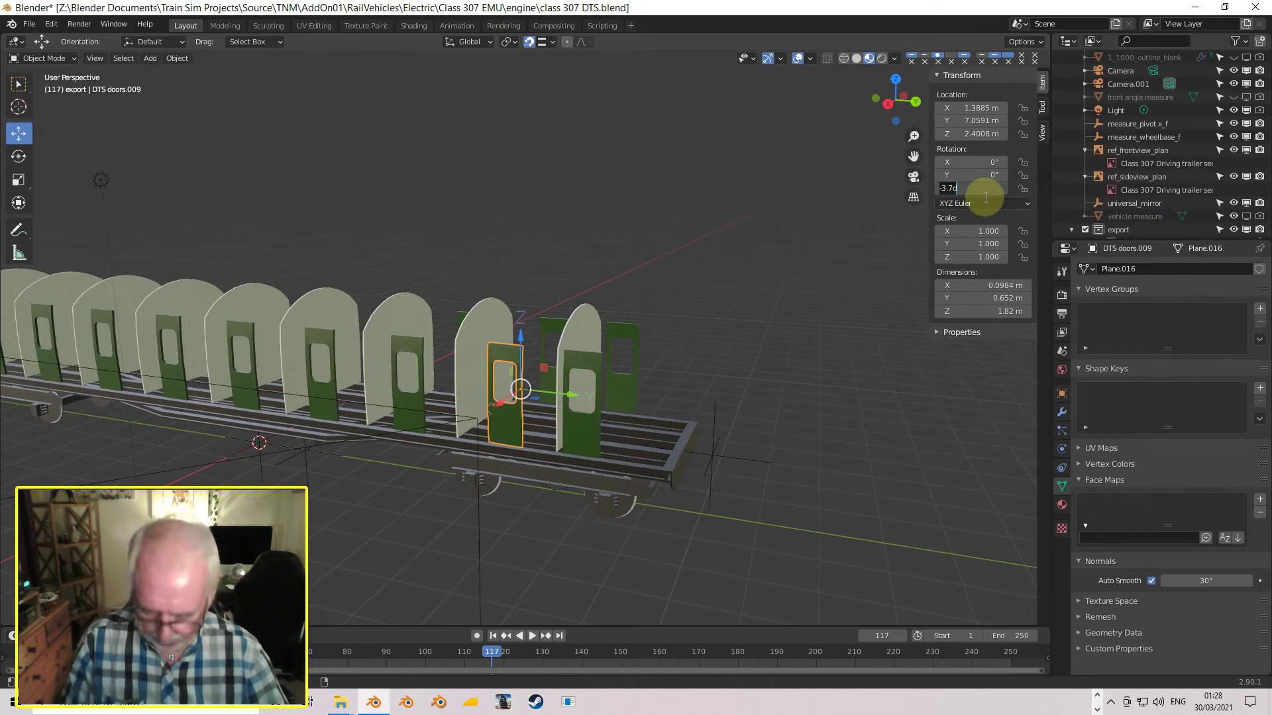
key("Return")
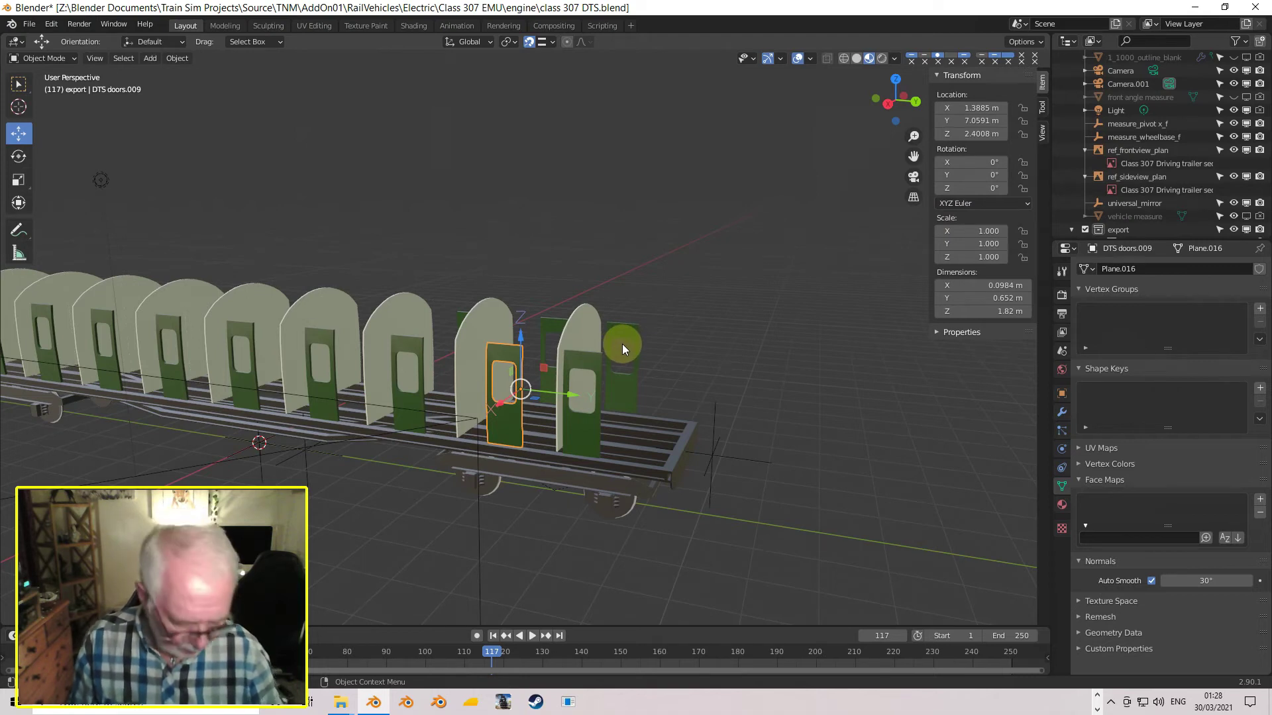
- Turn off snapping and duplicate the ref_sideview_plan image in place while viewing the coach from its opposite side
key("KP_3")
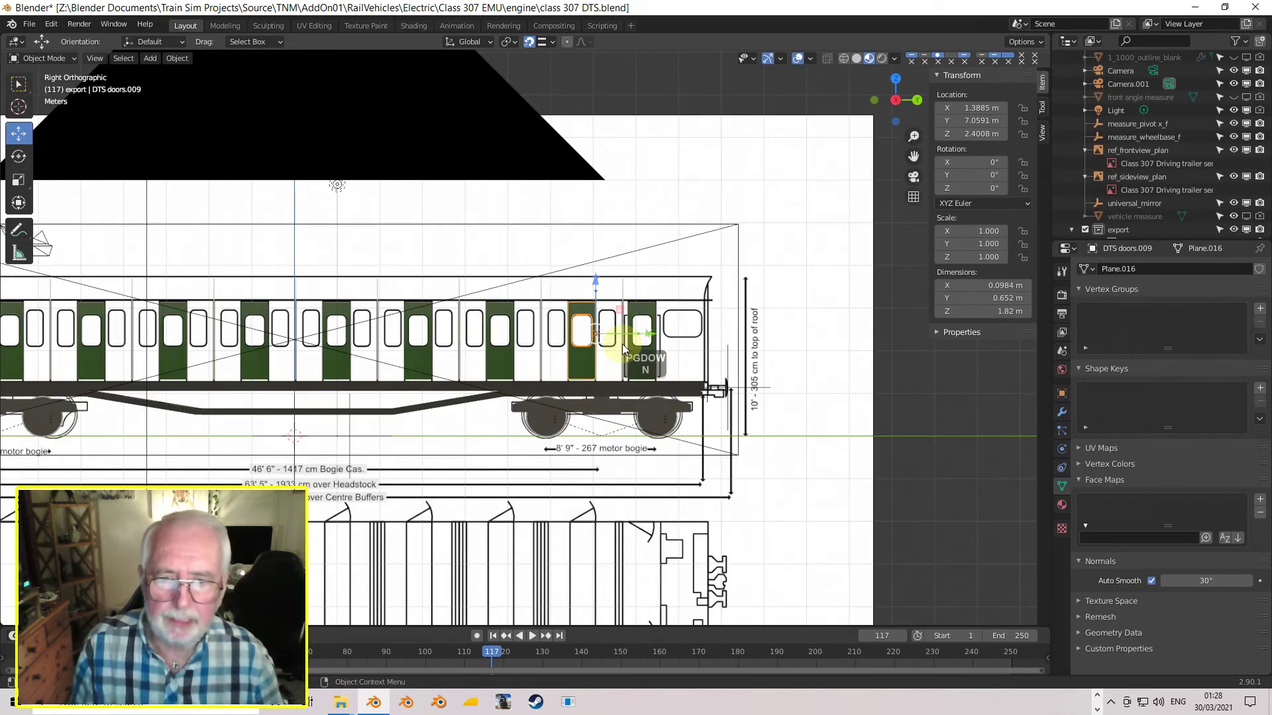
key("ctrl+KP_3")
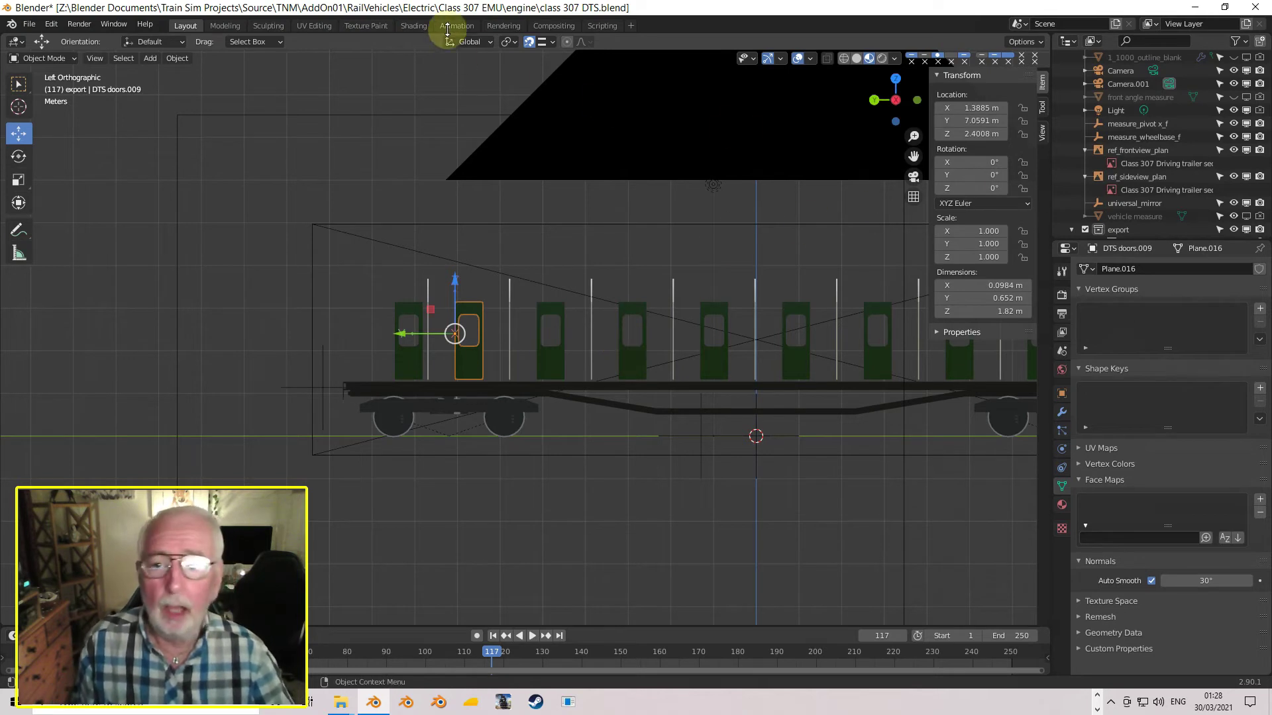
left_click(530, 42)
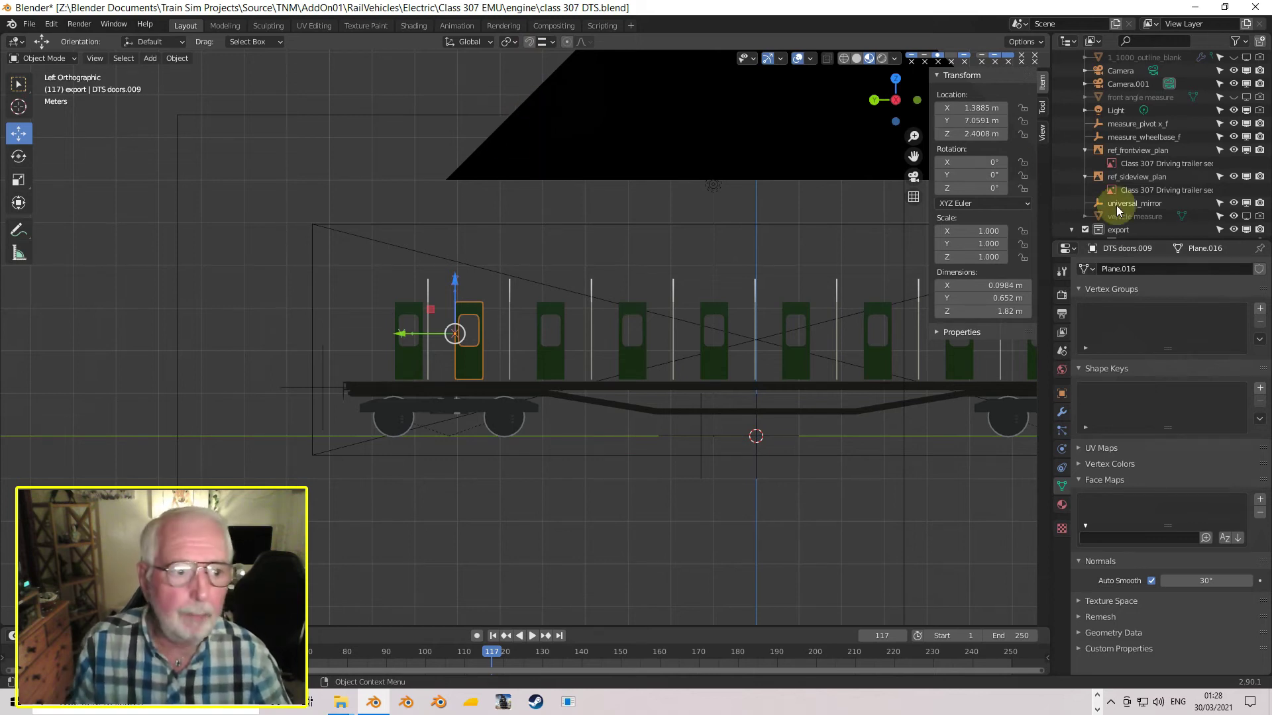
left_click(1135, 178)
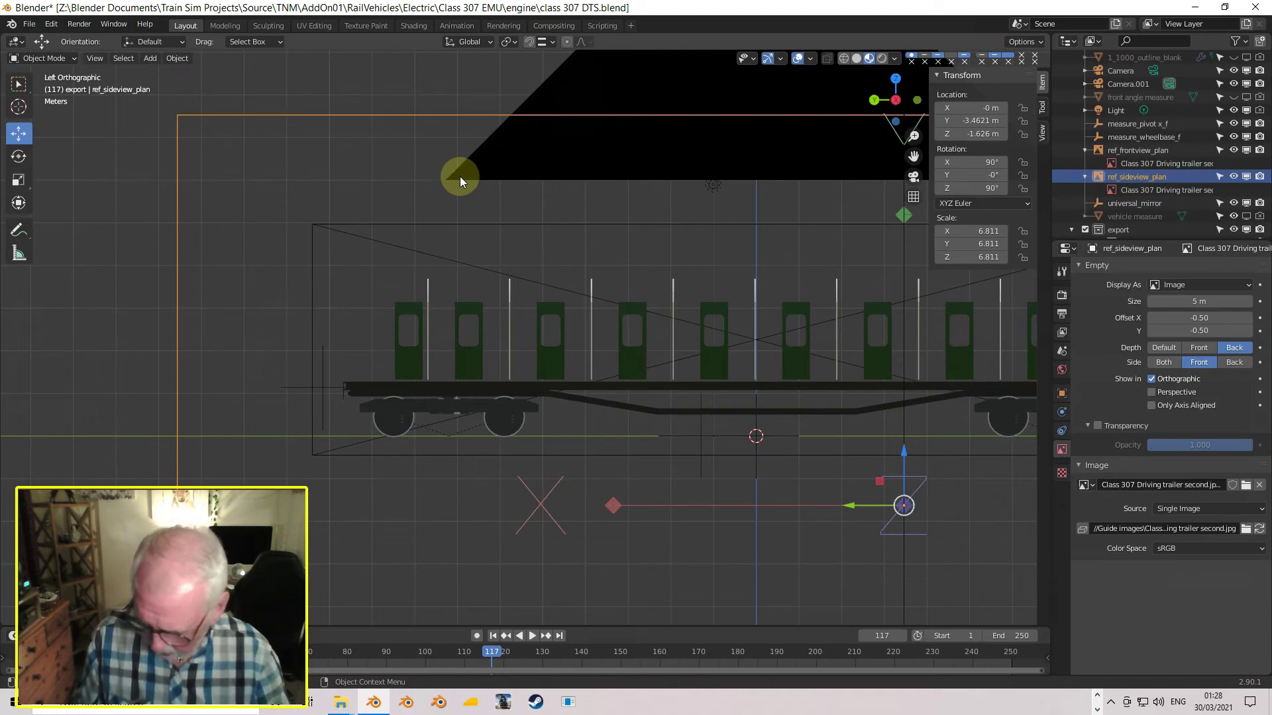
key("shift")
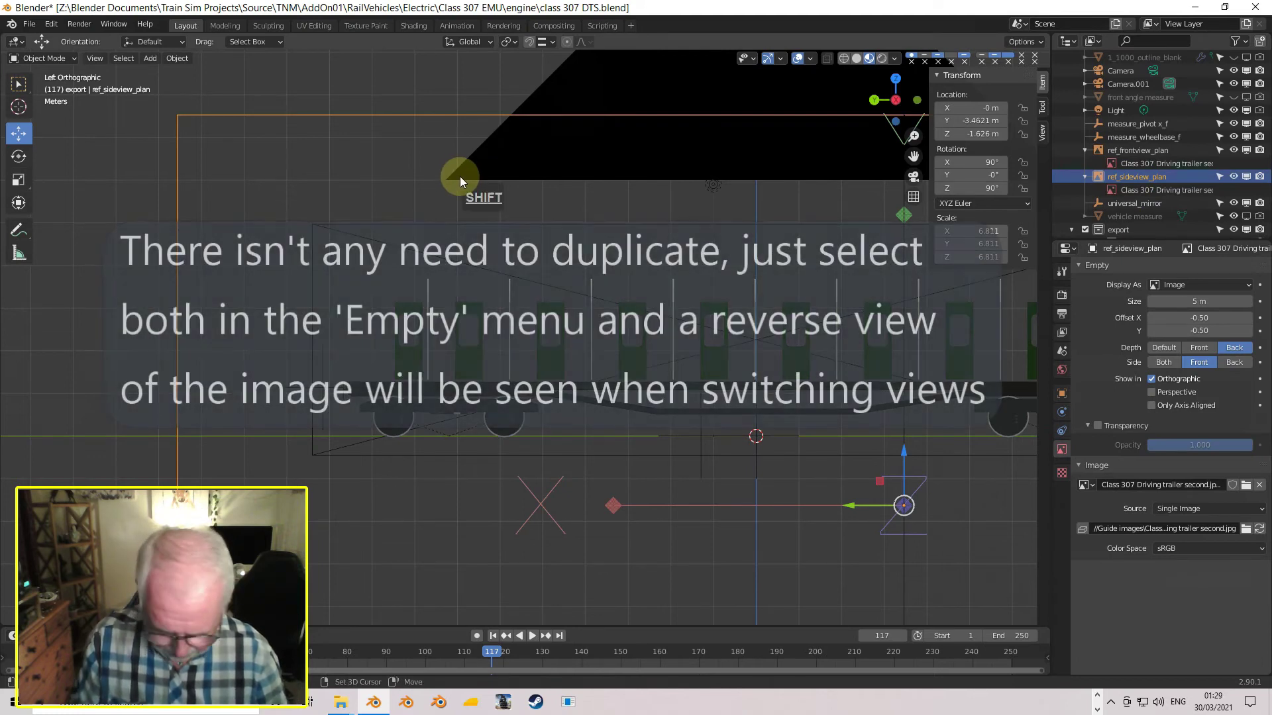
key("shift+d")
key("Return")
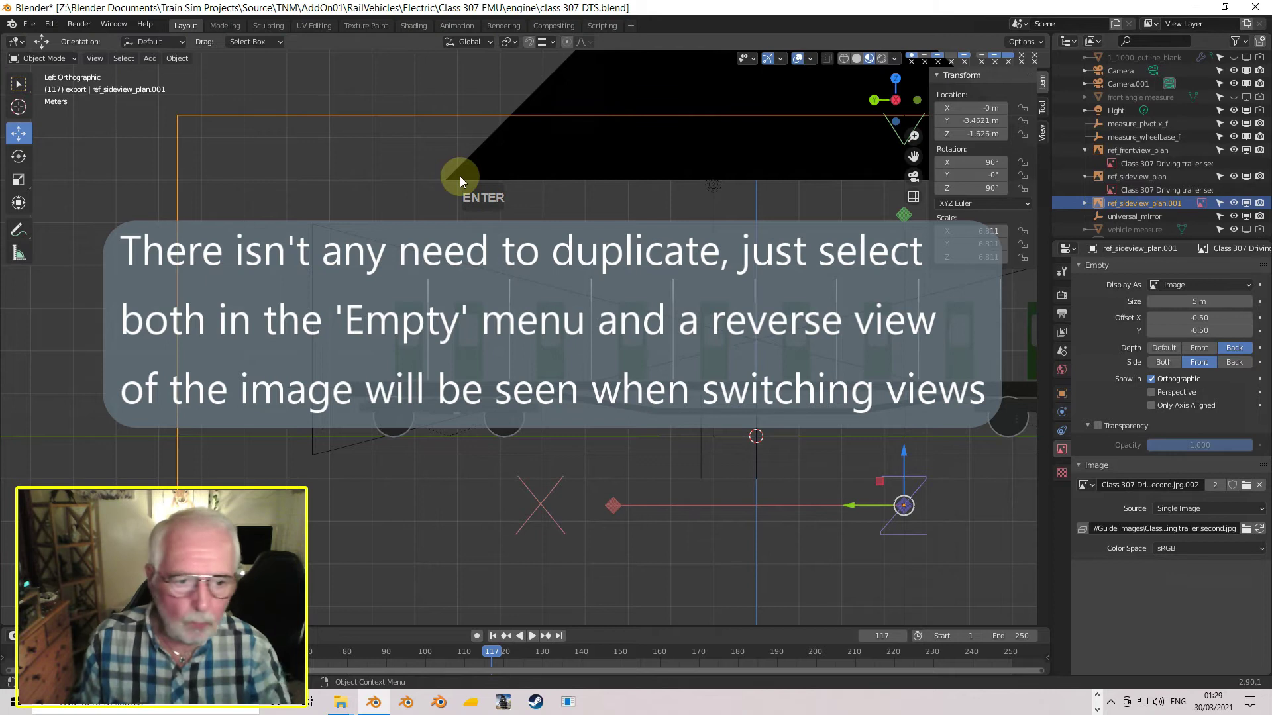
- Set the duplicated side plan's Side option to Back and check the reversed drawing against the coach
left_click(1234, 363)
scroll(762, 437, "down", 3)
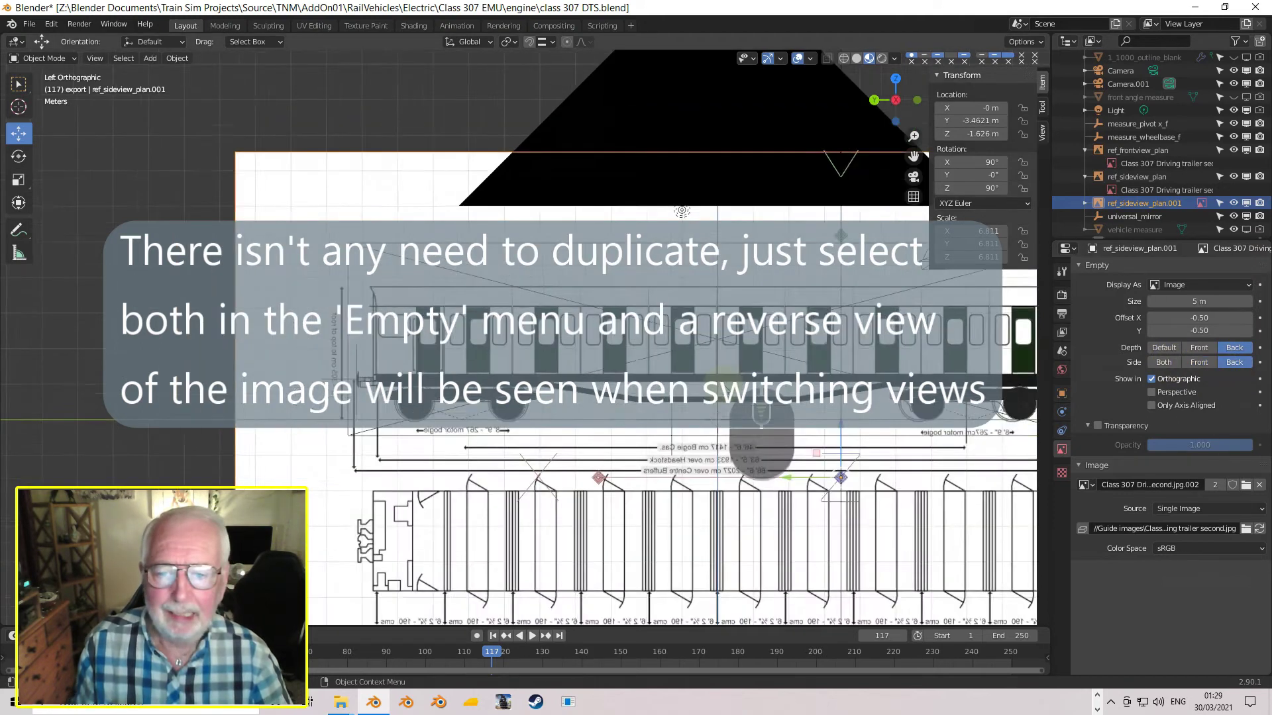
middle_click_drag(762, 440, 614, 434, "shift")
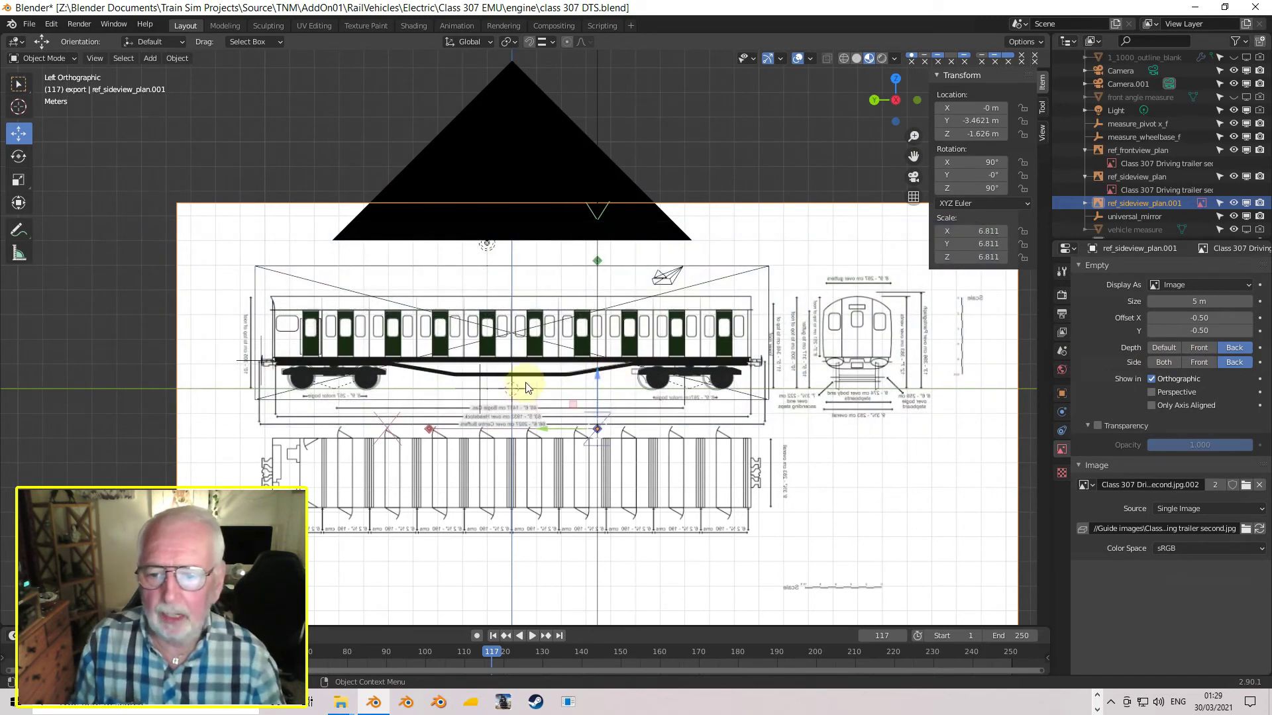
scroll(612, 375, "up", 3)
middle_click_drag(577, 347, 782, 359, "shift")
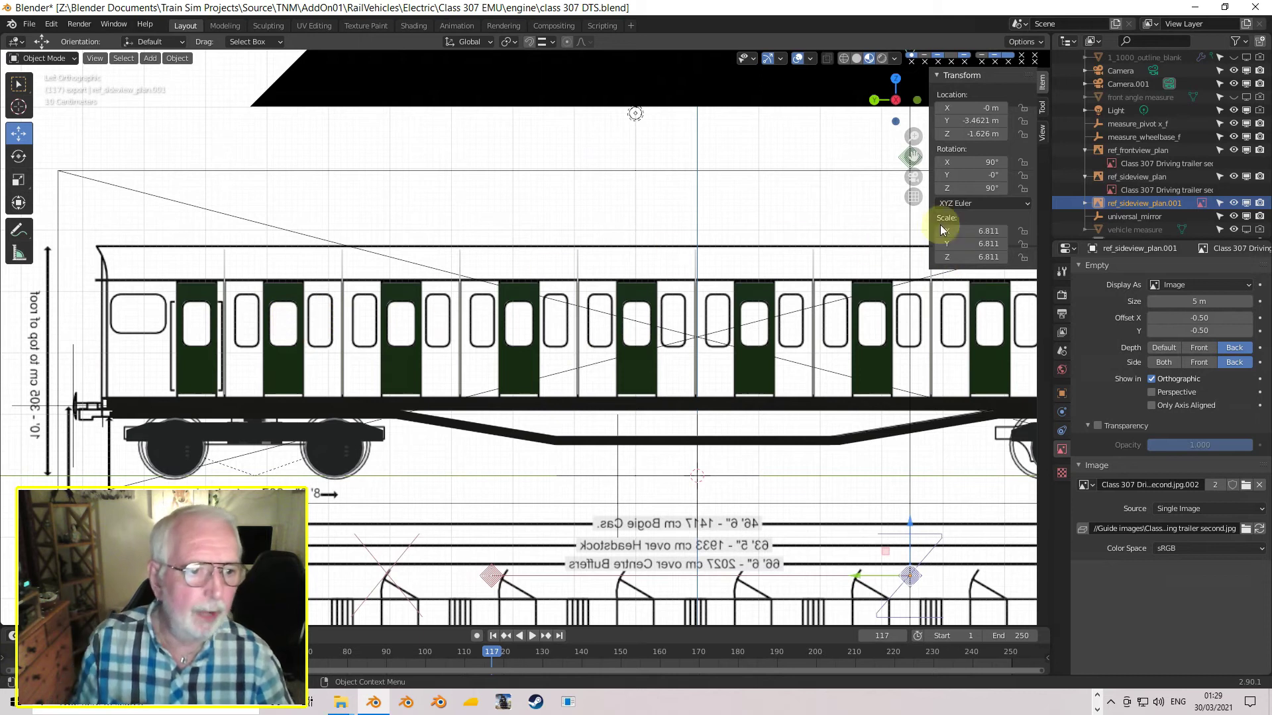
- Rename the duplicated side plan as ref_sideview_plan_rev
double_click(1147, 203)
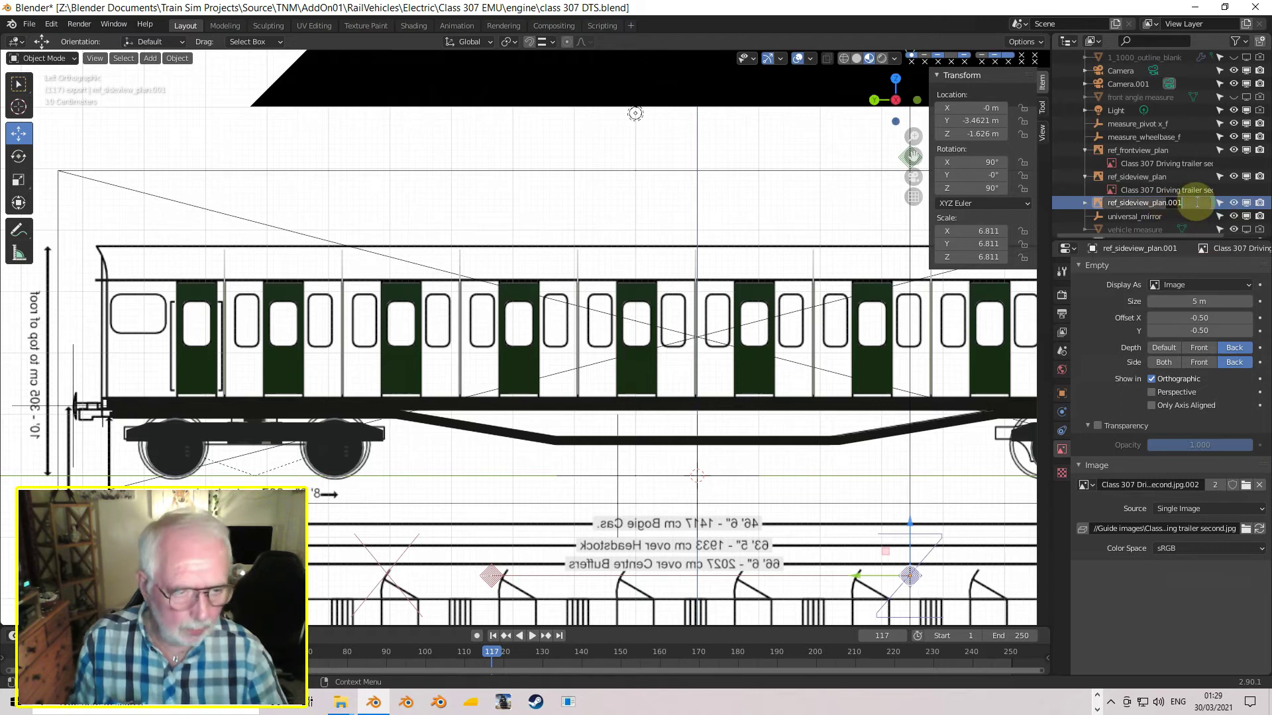
key("BackSpace")
key("BackSpace")
key("BackSpace")
key("BackSpace")
type("_rev")
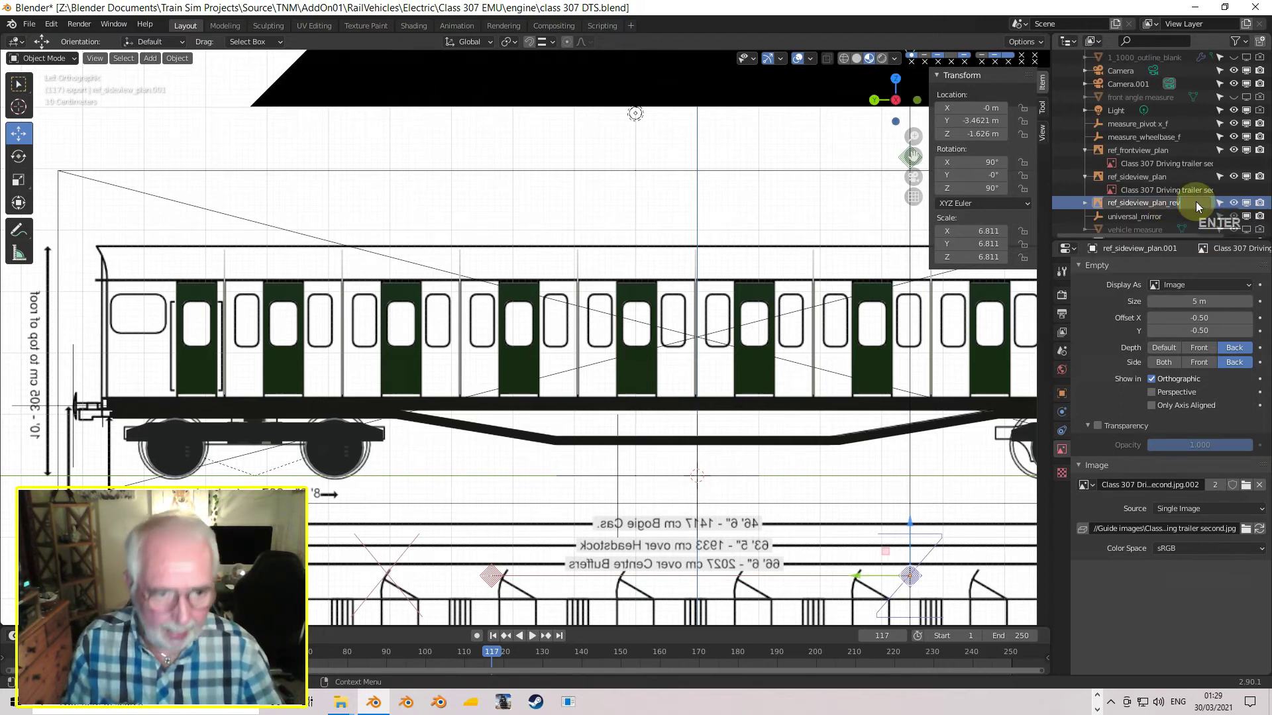
key("Return")
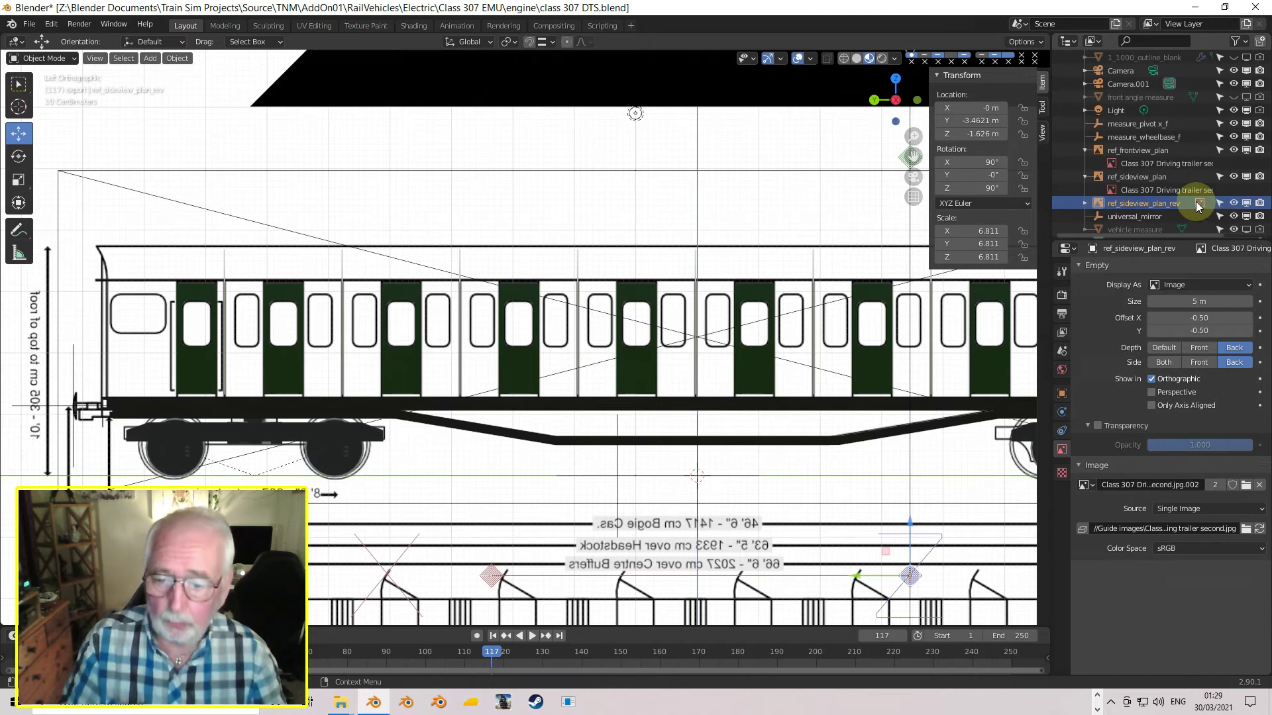
- Re-enable snapping and move the origin of the mid-coach passenger door DTS doors.013 onto its hinge edge
scroll(627, 354, "down", 3)
mouse_move(627, 354)
middle_mouse_down()
mouse_move(734, 379)
mouse_move(840, 367)
mouse_move(554, 376)
mouse_move(542, 379)
mouse_move(543, 400)
mouse_move(613, 375)
mouse_move(626, 353)
middle_mouse_up()
scroll(662, 331, "up", 3)
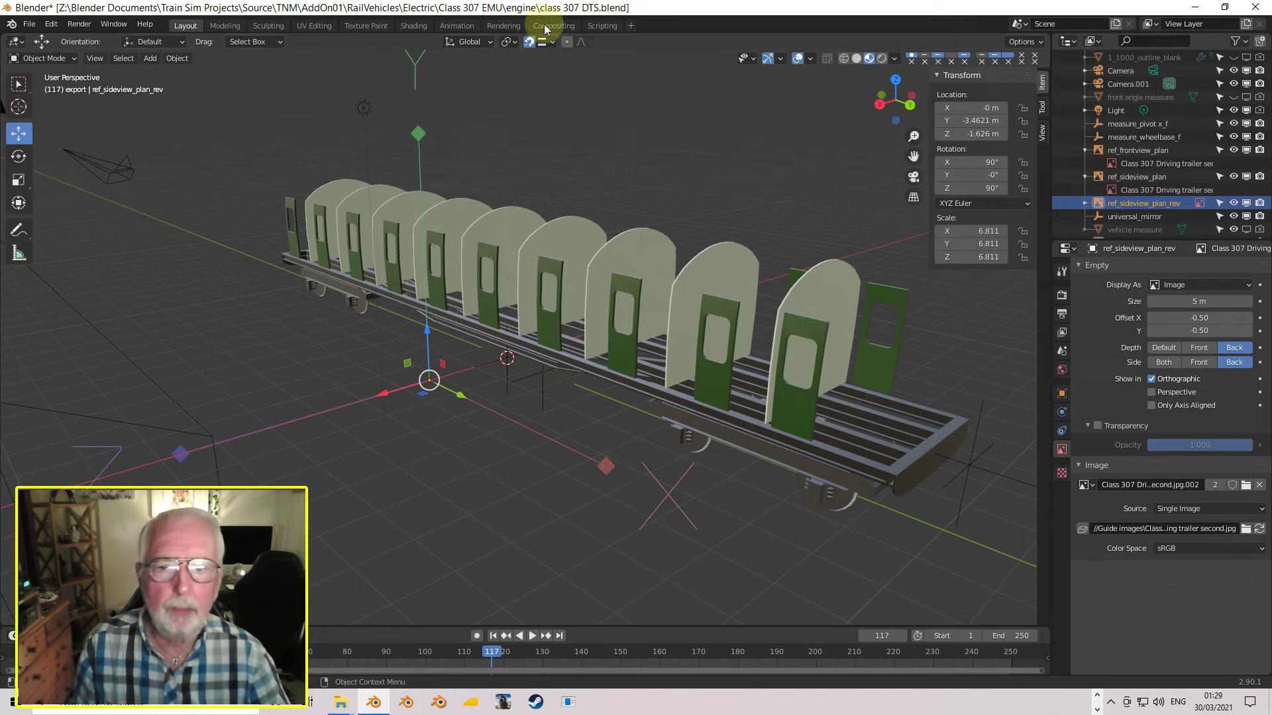
left_click(797, 337)
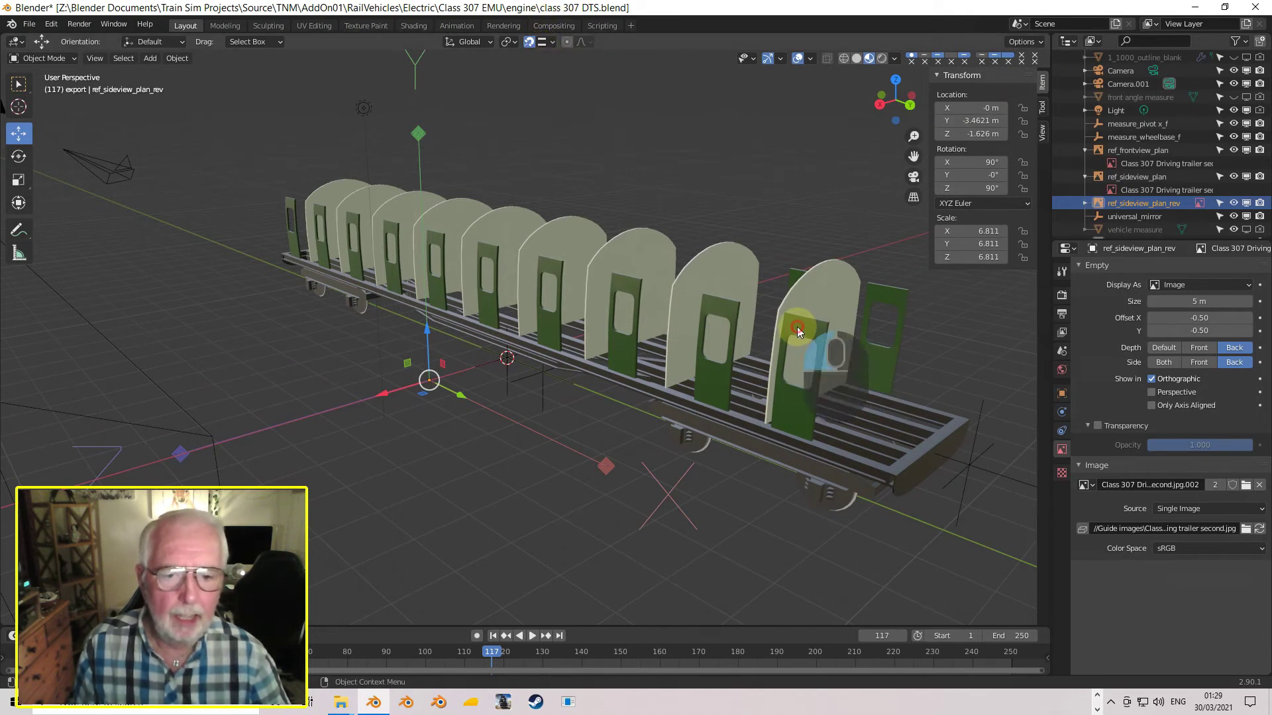
left_click(720, 314)
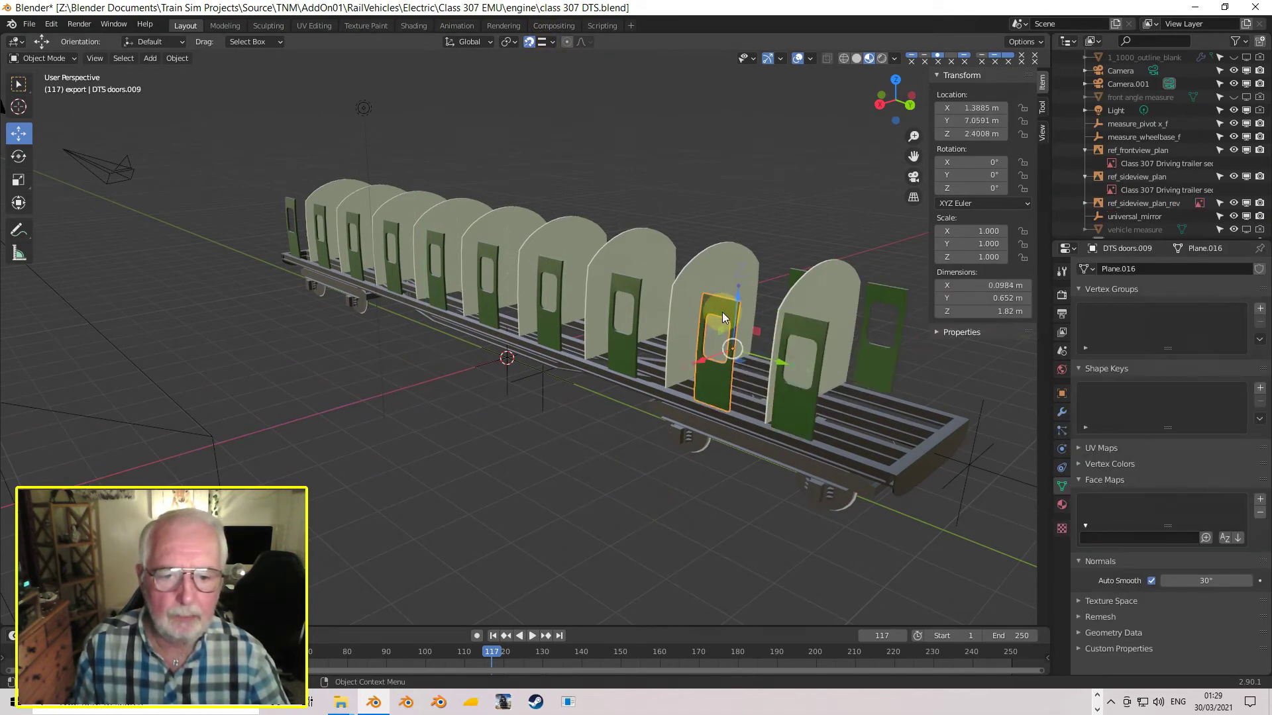
left_click(638, 290)
middle_click_drag(575, 316, 554, 332, "shift")
scroll(552, 334, "up", 5)
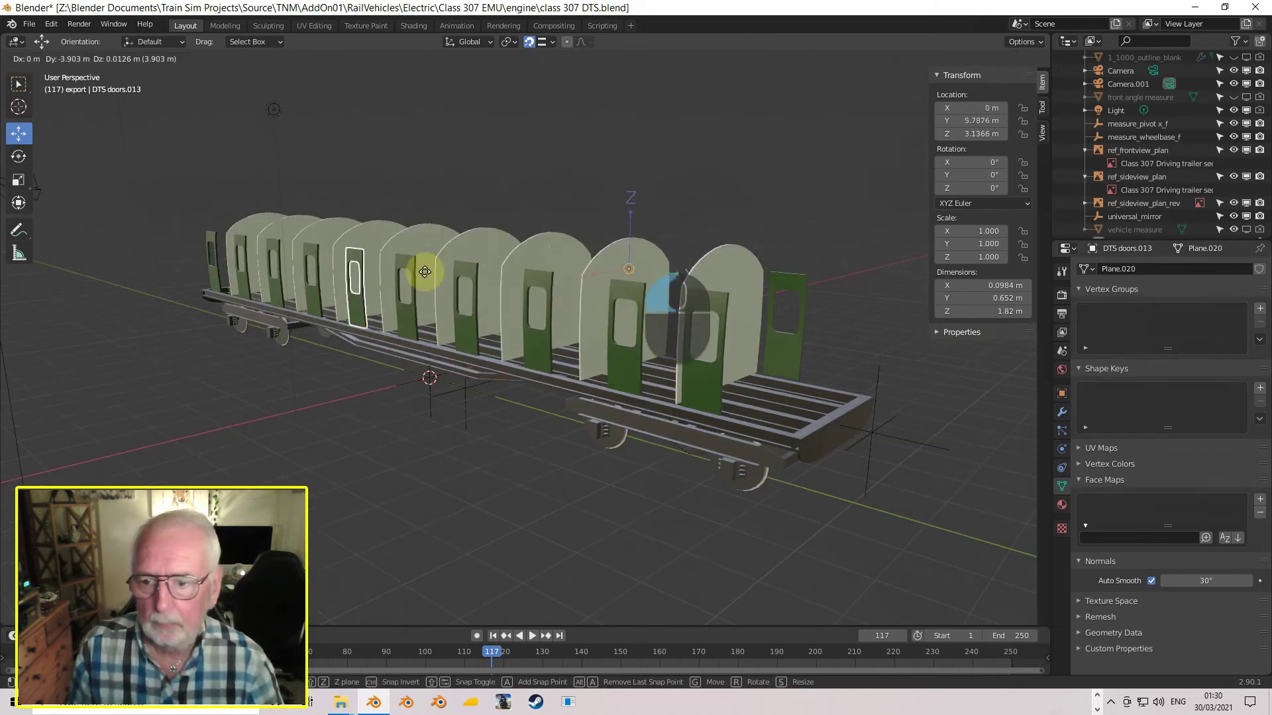
left_click_drag(249, 273, 244, 275)
- Move the origin of DTS doors.017, the door farthest from the cab, onto its hinge edge at about Y -8.27 m
scroll(244, 275, "up", 5)
left_click(99, 292)
left_click_drag(107, 270, 101, 265)
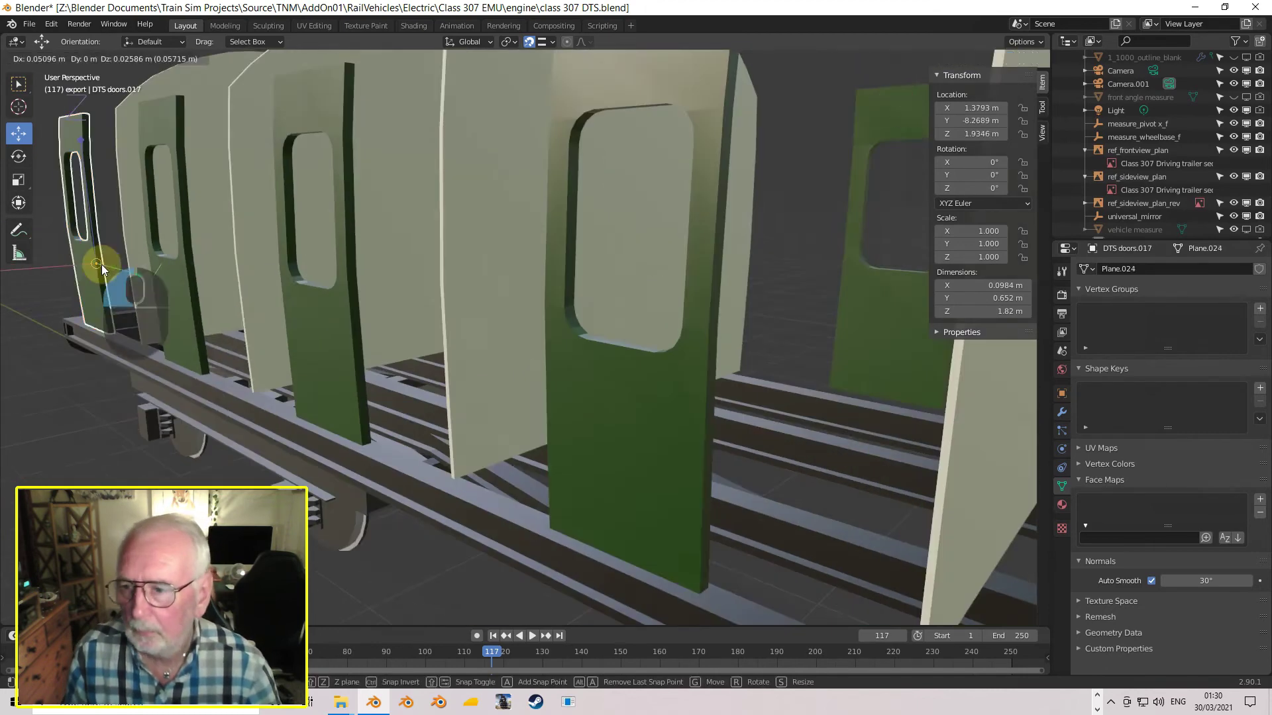
left_click_drag(338, 273, 336, 270)
scroll(584, 354, "down", 5)
left_click(585, 354)
left_click(693, 355)
middle_click_drag(702, 356, 693, 355, "shift")
scroll(712, 402, "up", 4)
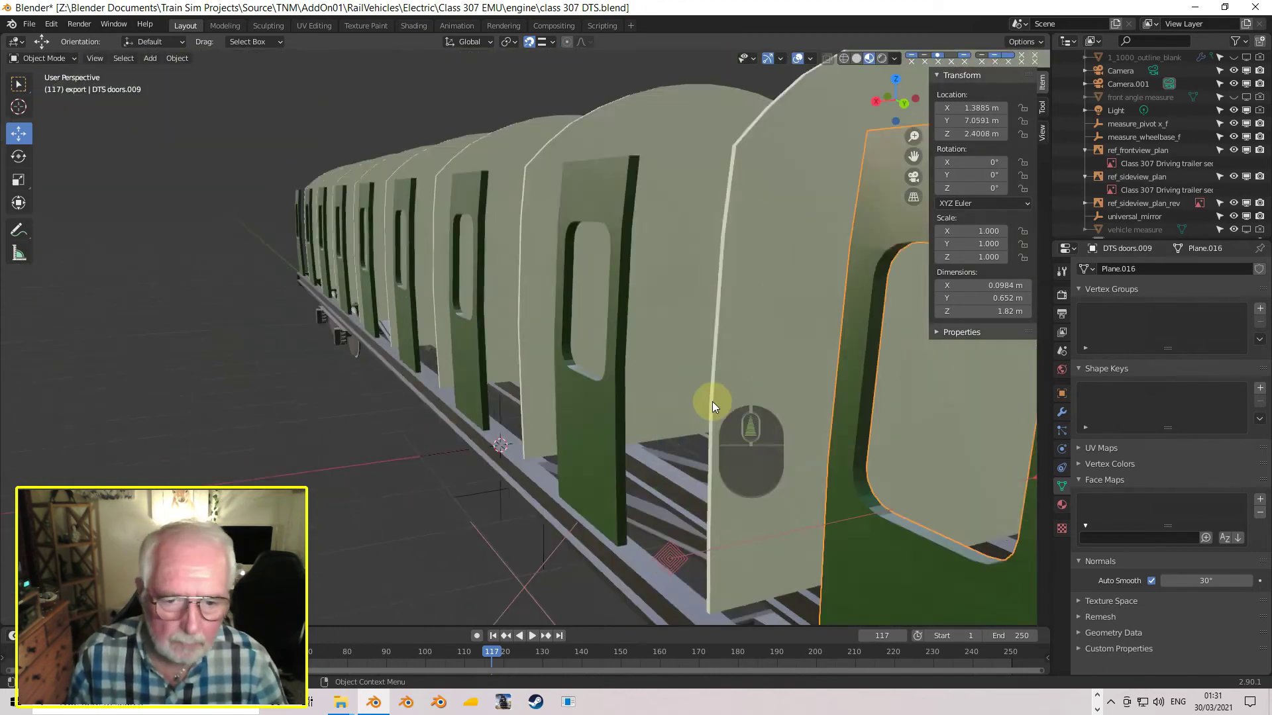
- In side view, raise the origins of DTS doors.015 and a neighbouring door to about Z 2.40 m
scroll(713, 402, "down", 5)
key("KP_3")
left_click(447, 363)
scroll(558, 443, "up", 5)
scroll(559, 444, "down", 5)
middle_click_drag(558, 444, 610, 415, "shift")
left_click(693, 424)
left_click_drag(720, 325, 727, 283, "ctrl")
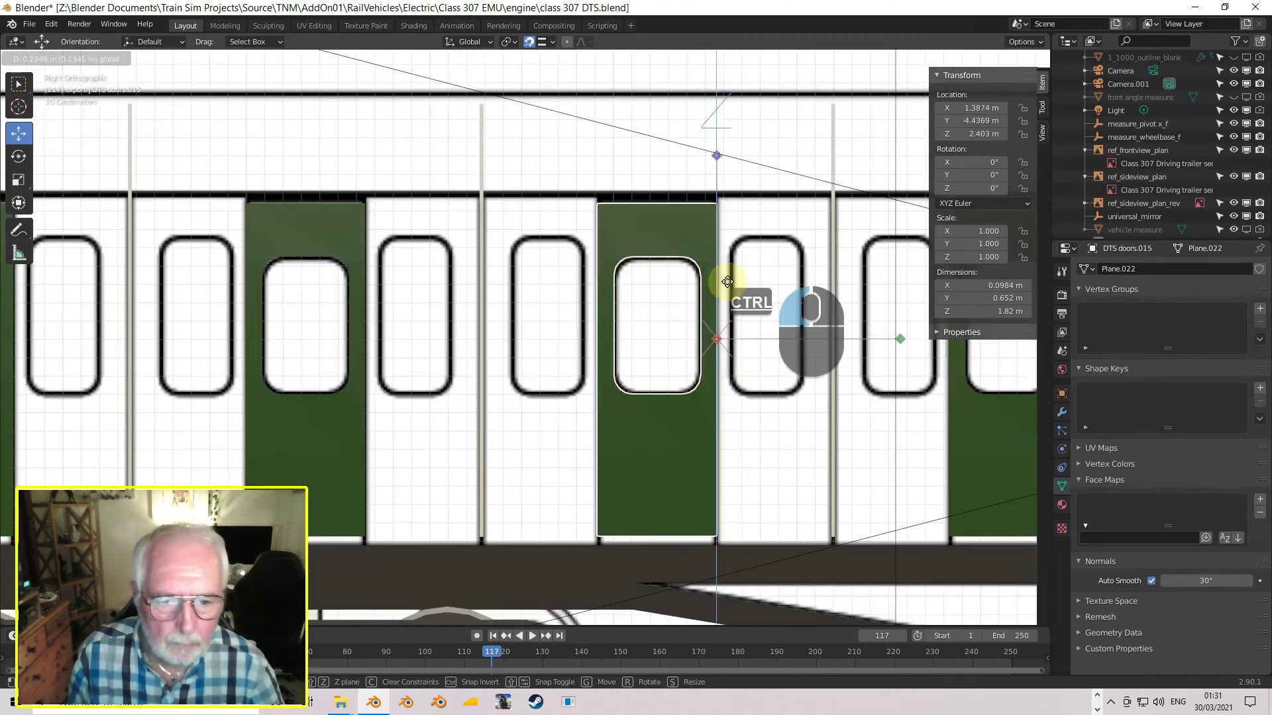
middle_click_drag(477, 331, 761, 331, "shift")
left_click(636, 411)
left_click_drag(692, 335, 702, 292, "ctrl")
- Move the origins of the passenger doors on the coach's opposite side onto their hinge edges at about X -1.38 m
middle_click_drag(702, 292, 463, 371)
left_click(404, 414)
left_click_drag(249, 334, 388, 406)
left_click_drag(642, 375, 664, 373)
left_click(770, 367)
left_click_drag(178, 330, 761, 363)
left_click(896, 338)
scroll(828, 432, "up", 8)
left_click(398, 384)
left_click_drag(390, 358, 378, 358)
- From the opposite side view, raise the origins of that side's passenger doors along their hinge edges to about Z 2.40 m
key("ctrl+KP_3")
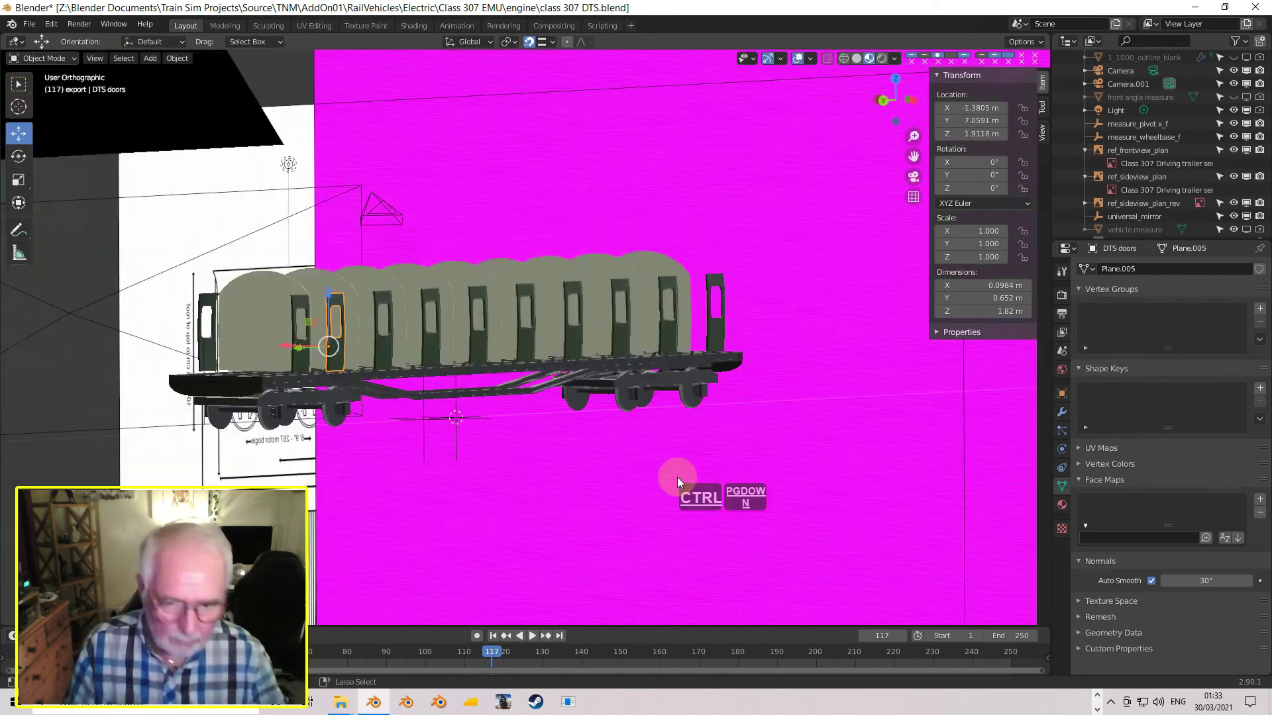
scroll(677, 477, "up", 6)
middle_click_drag(503, 416, 728, 416, "shift")
left_click_drag(512, 268, 524, 233, "ctrl")
scroll(530, 331, "down", 2)
left_click(561, 384)
scroll(557, 345, "down", 2)
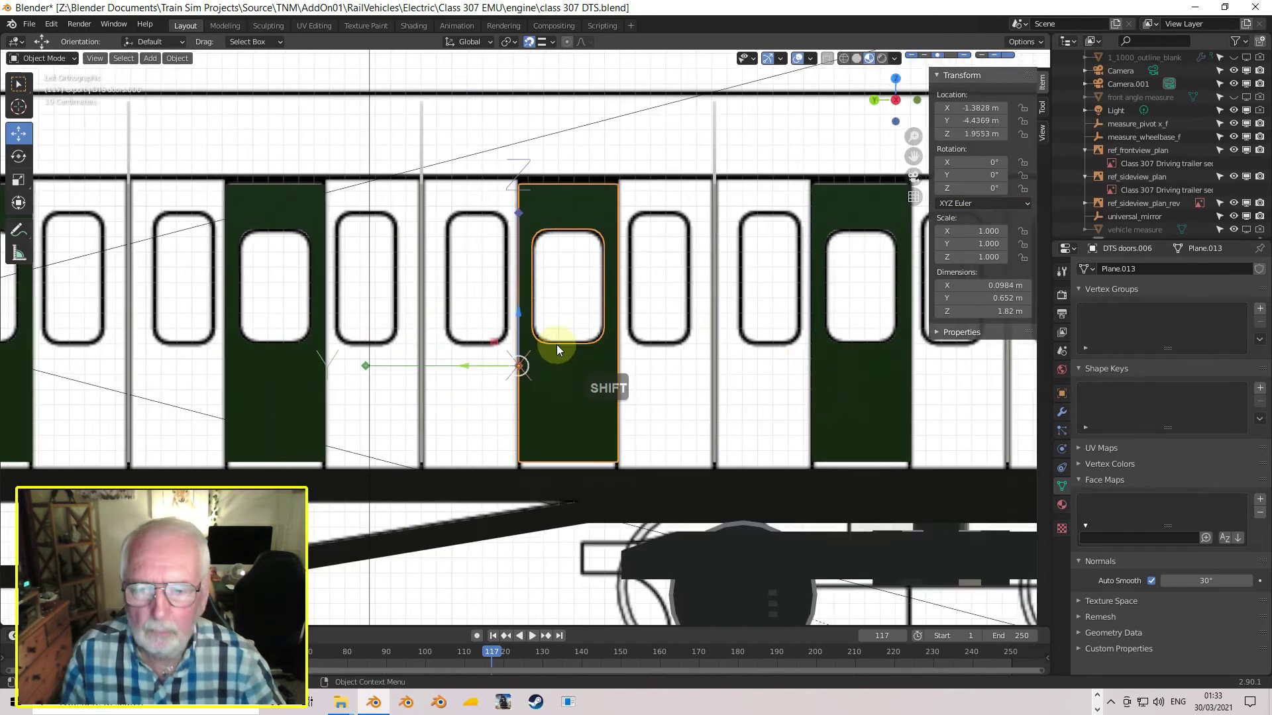
- Inspect the hinge-edge origins of the passenger doors from DTS doors.009 to DTS doors.014 along the coach side in perspective view
middle_click_drag(795, 392, 483, 366)
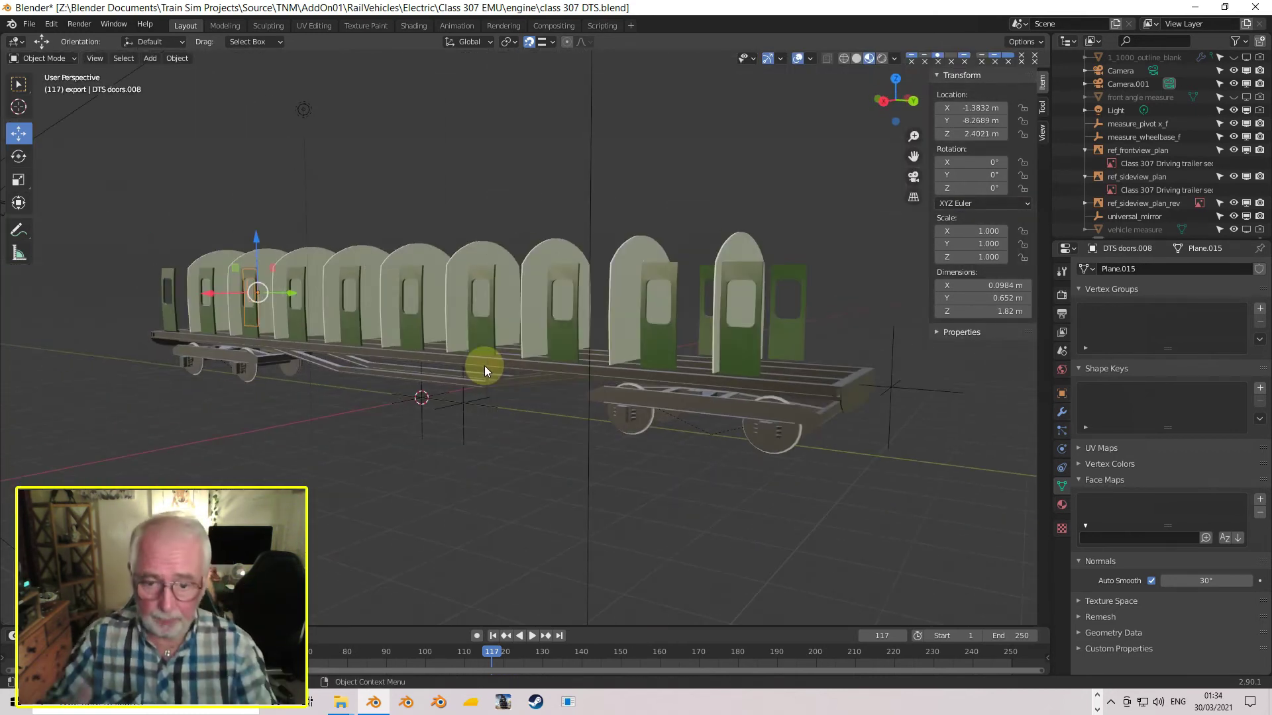
left_click(666, 339)
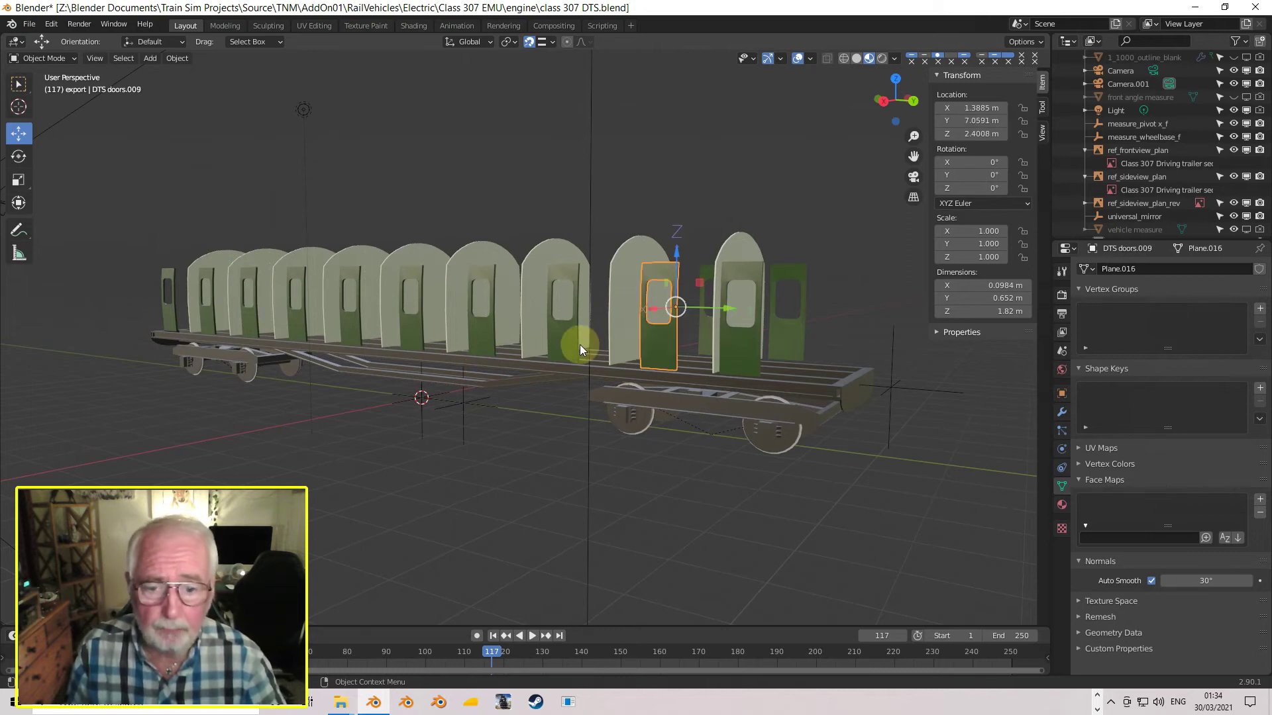
left_click(562, 343)
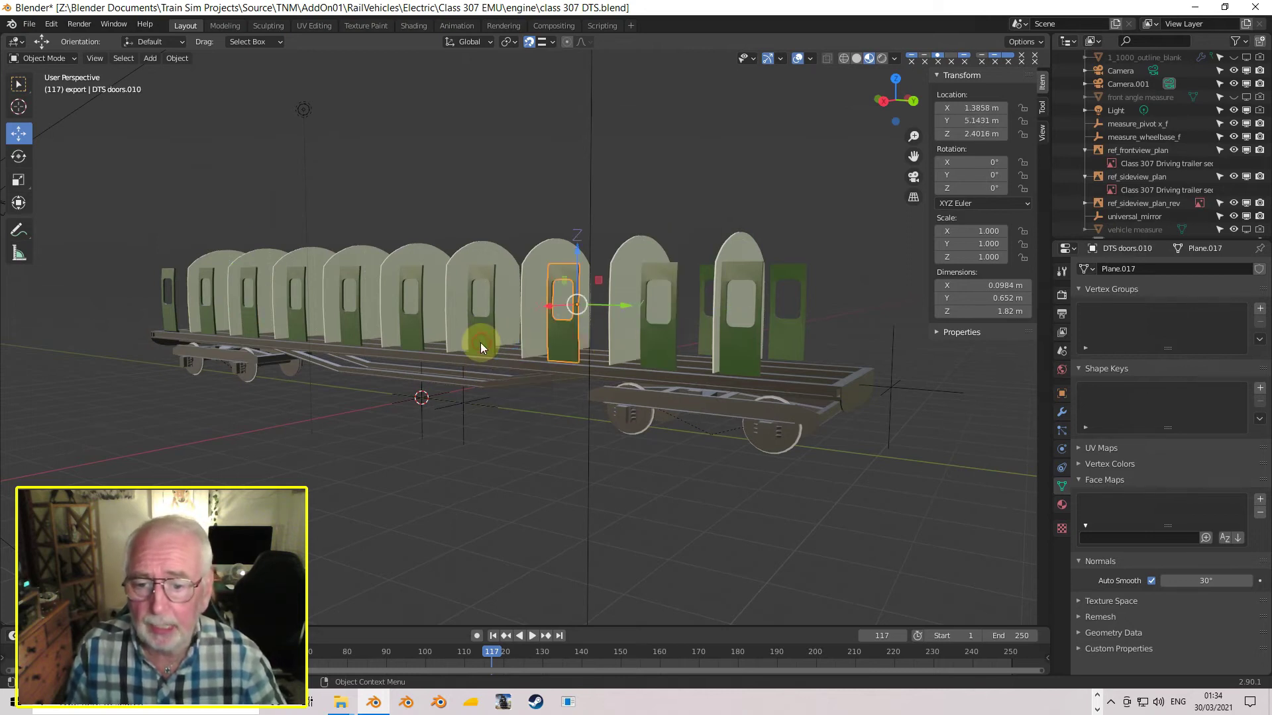
left_click(479, 343)
left_click(415, 337)
left_click(341, 324)
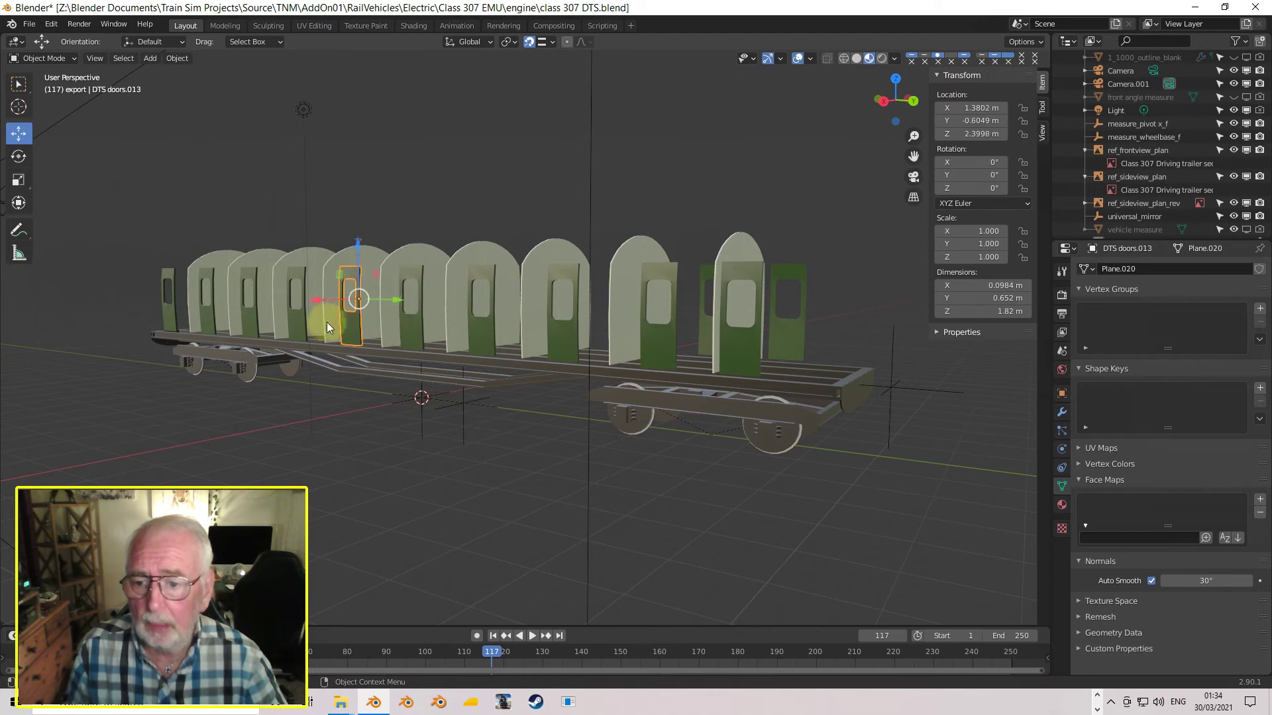
left_click(299, 320)
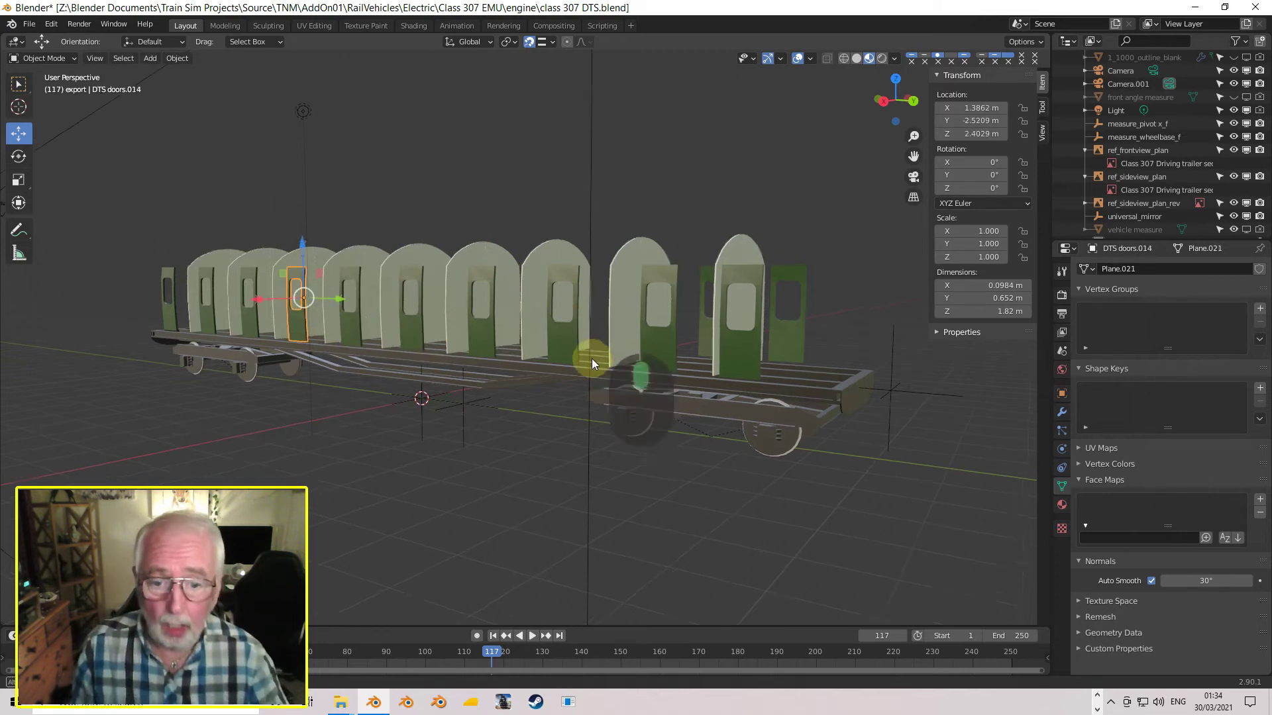
middle_click_drag(591, 359, 588, 378)
- Swing DTS doors.009 about its hinge as a test, and reset its Z rotation to 0°
left_click(606, 400)
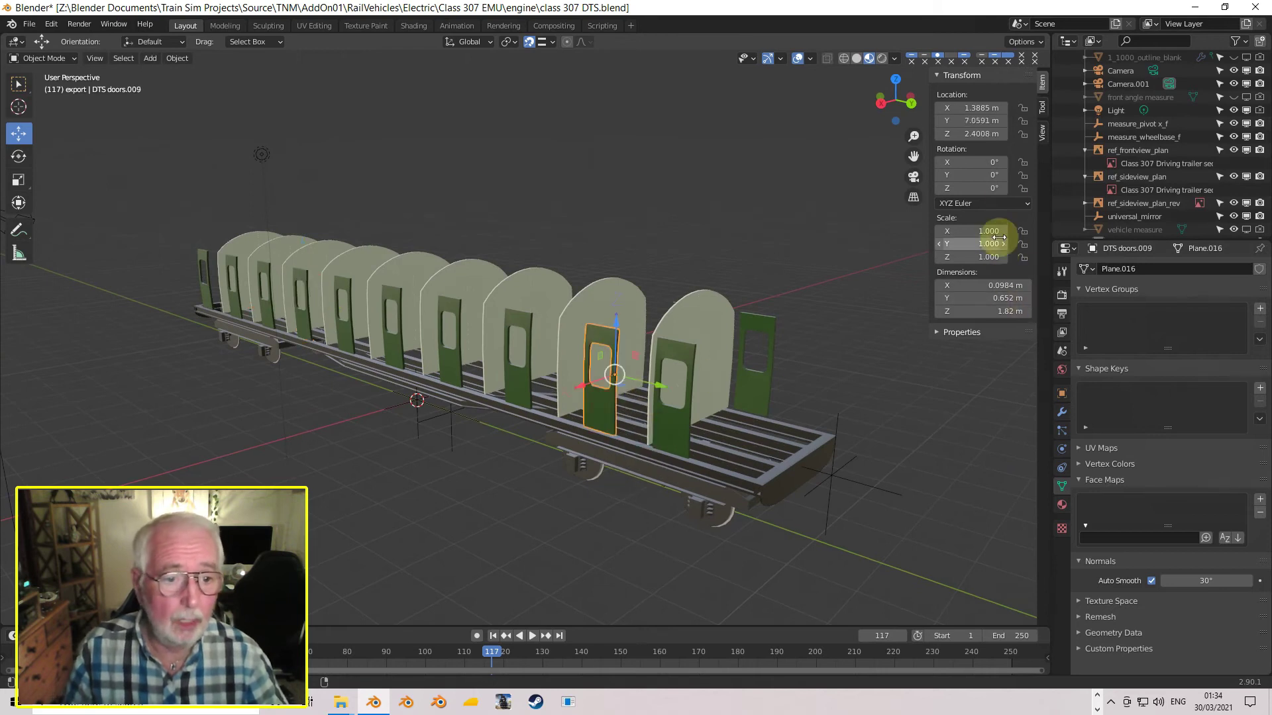
left_click_drag(994, 188, 947, 220)
left_click(995, 188)
type("-11.1d")
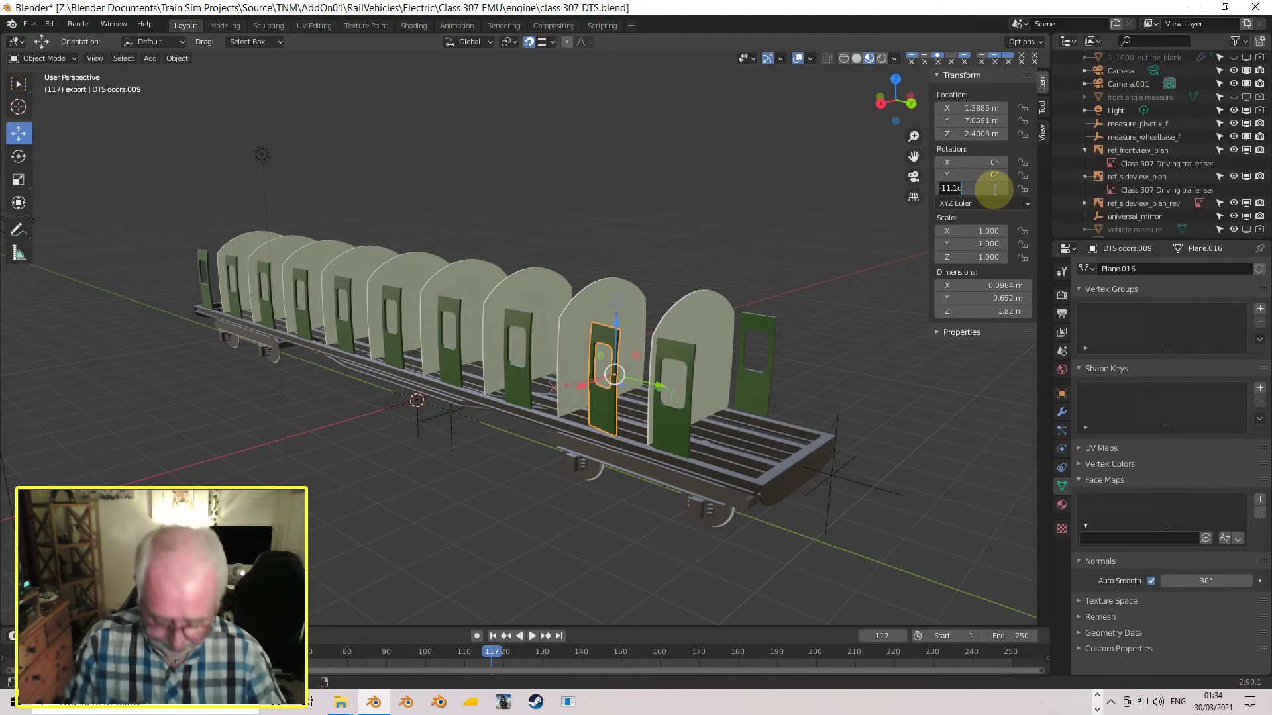
key("Return")
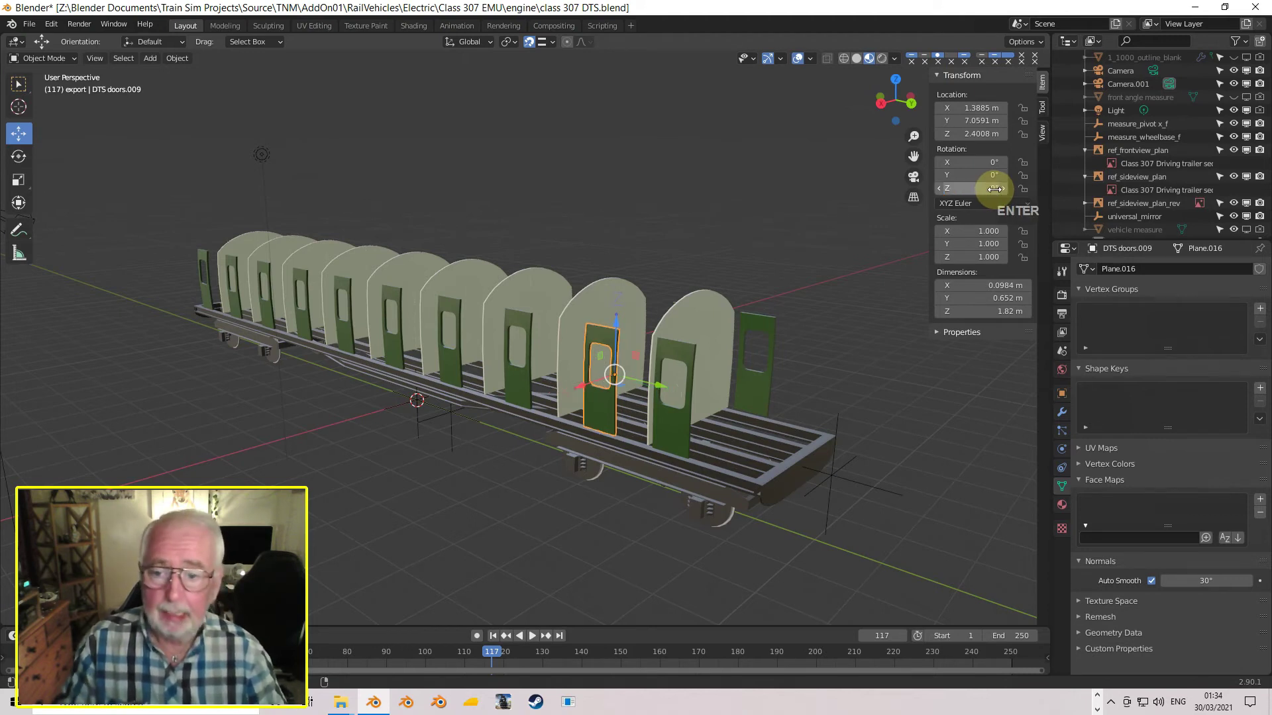
- Add a Copy Rotation object constraint to DTS doors.010
left_click(524, 383)
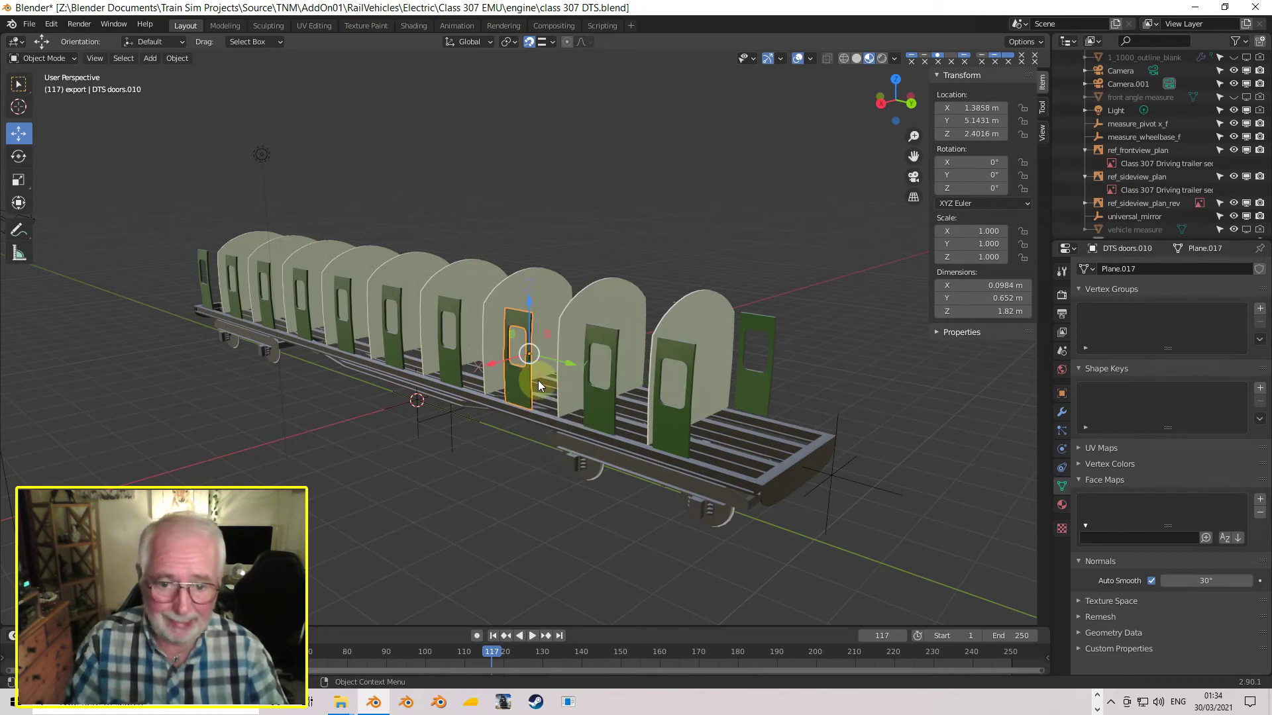
scroll(645, 358, "up", 2)
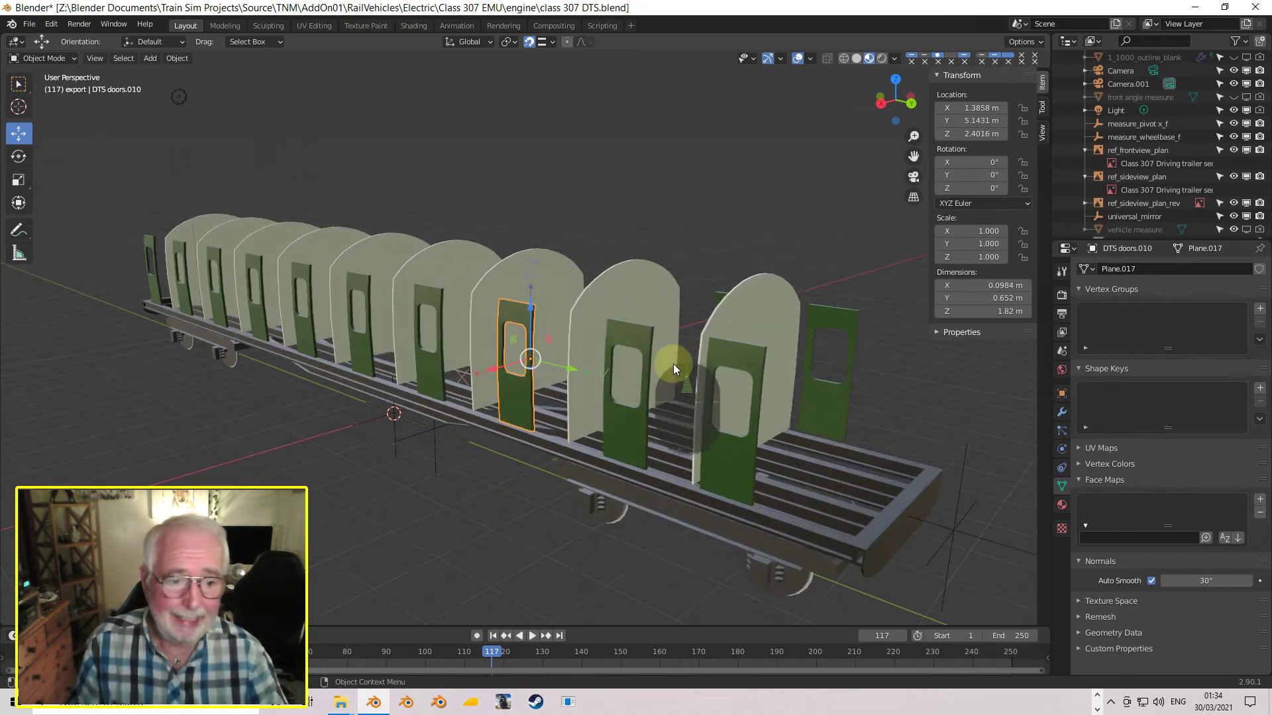
left_click(1062, 468)
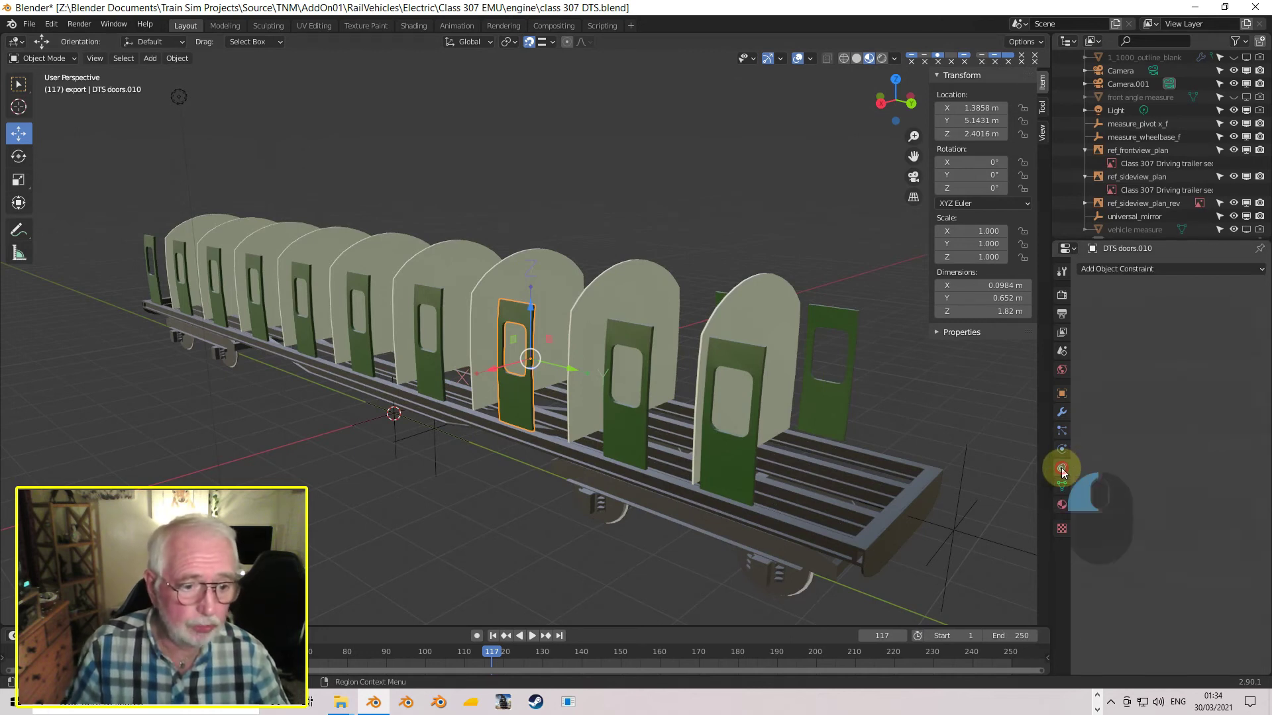
left_click(1110, 268)
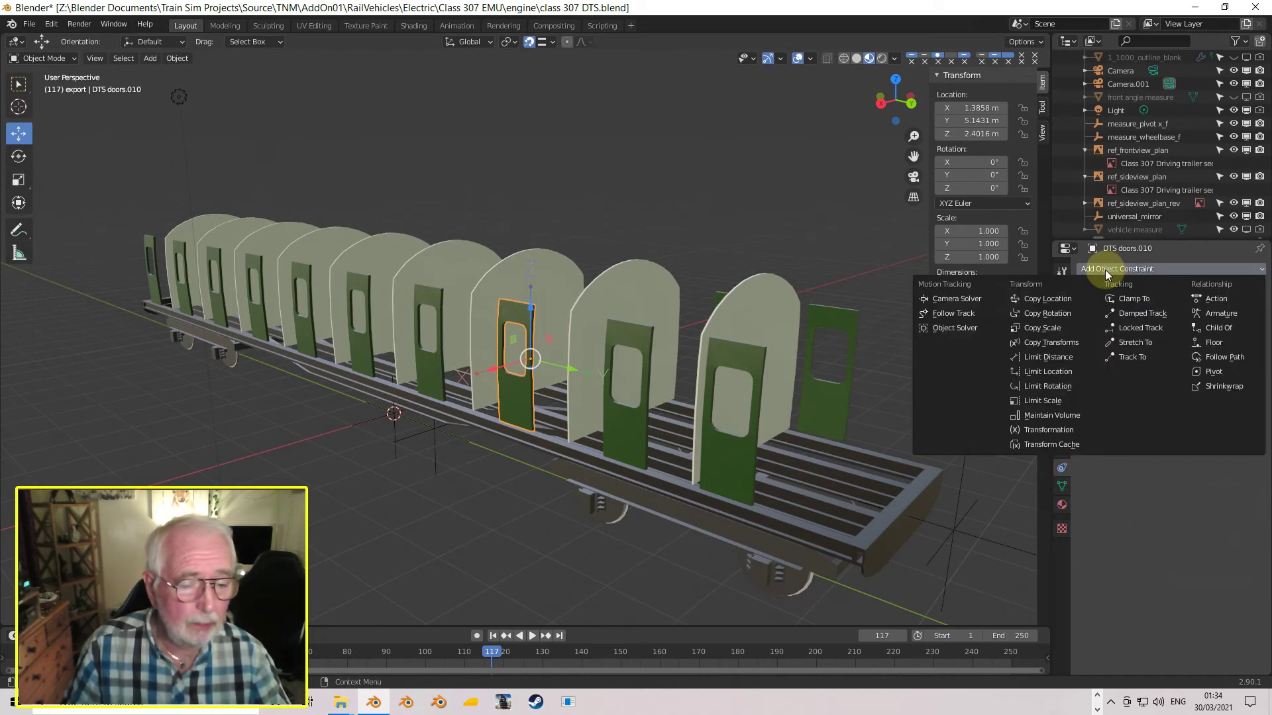
left_click(1063, 314)
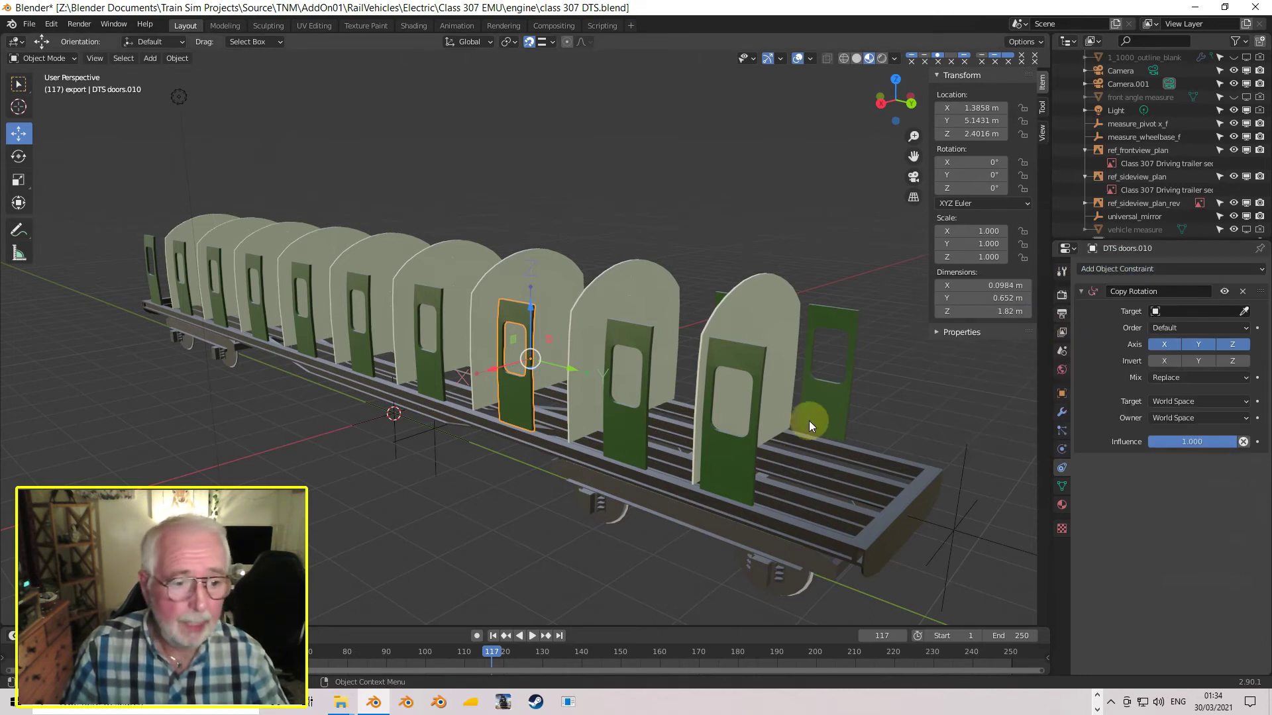
- Set DTS doors.009 as the target of the Copy Rotation constraint on DTS doors.010
left_click(1175, 311)
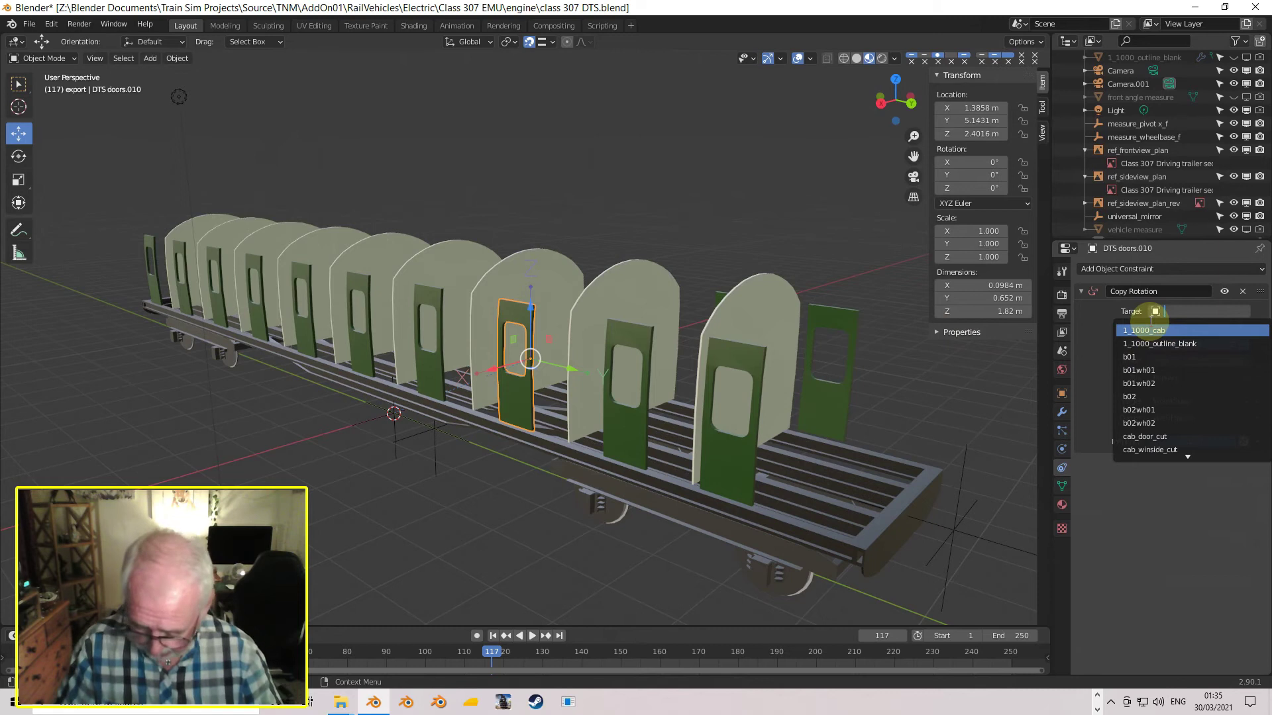
left_click(1156, 311)
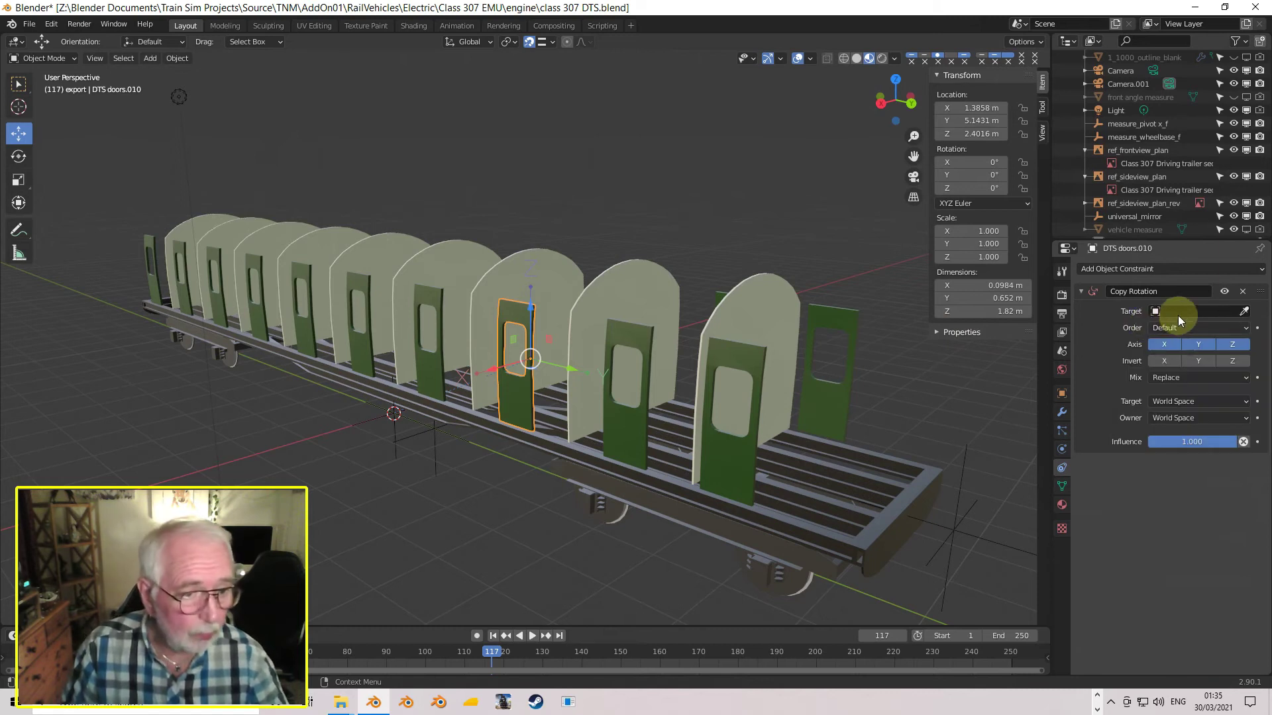
left_click(1177, 313)
type("doo")
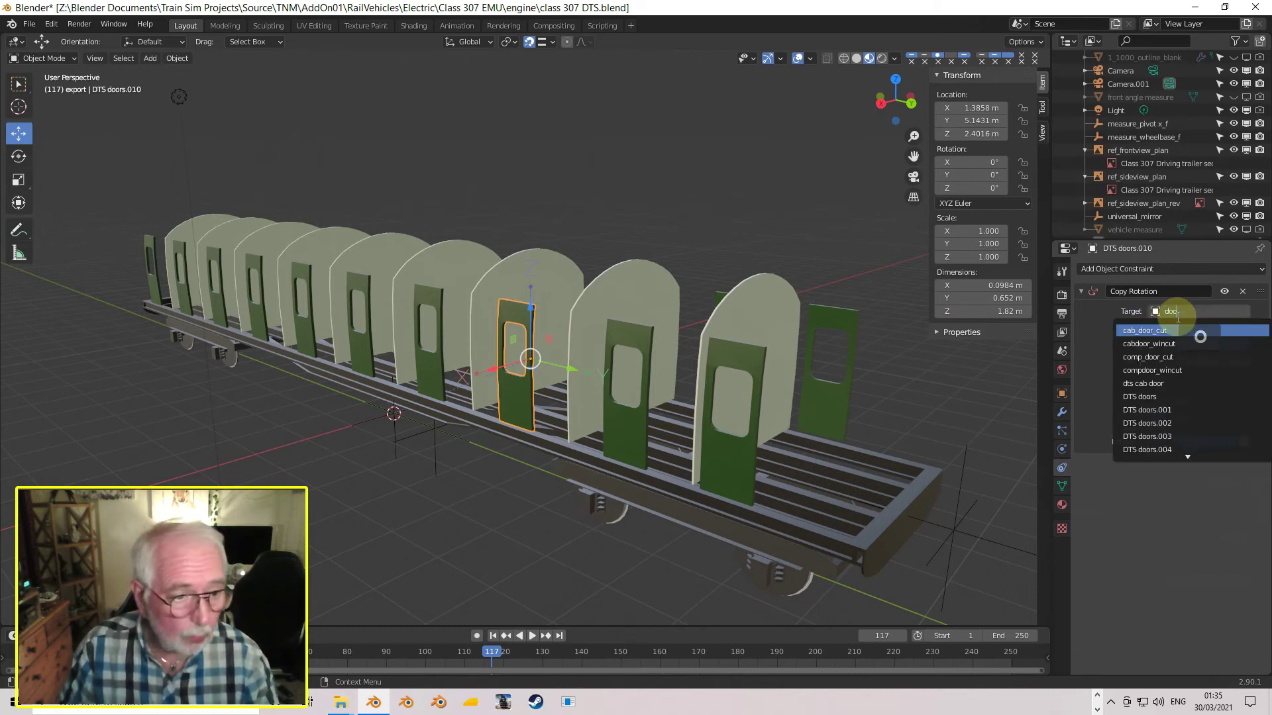
scroll(1166, 409, "down", 11)
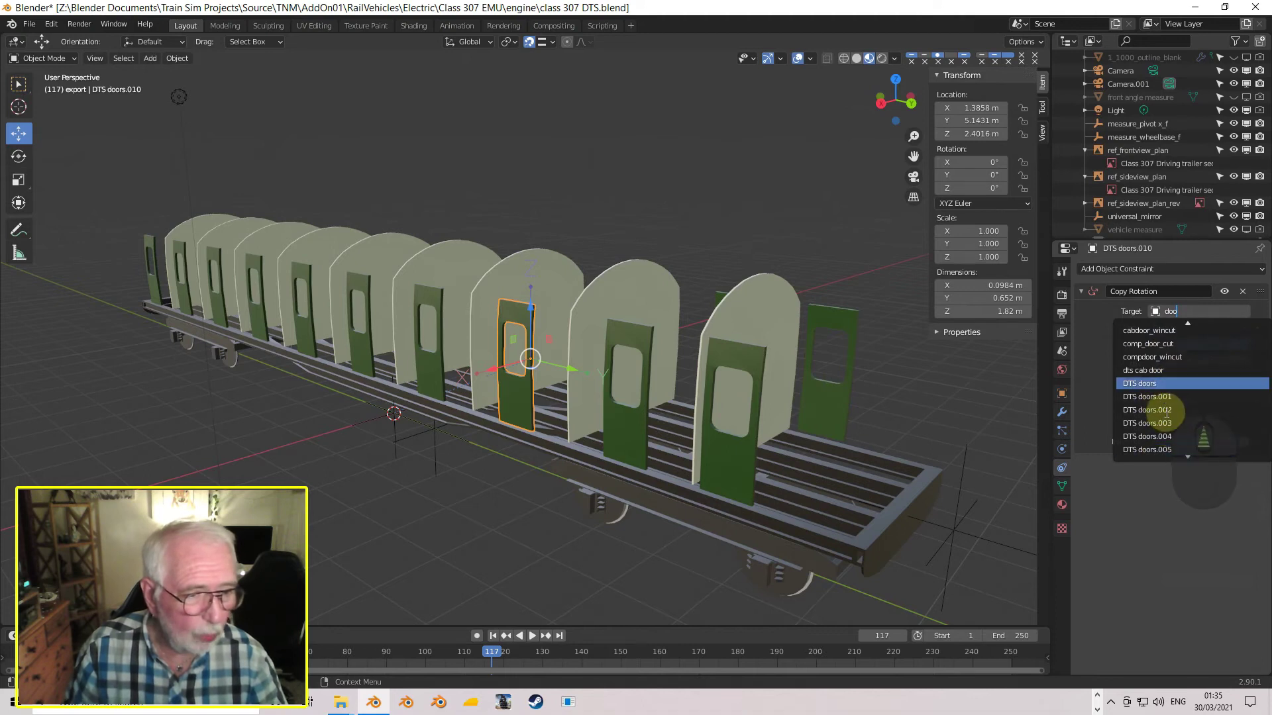
scroll(1165, 409, "down", 3)
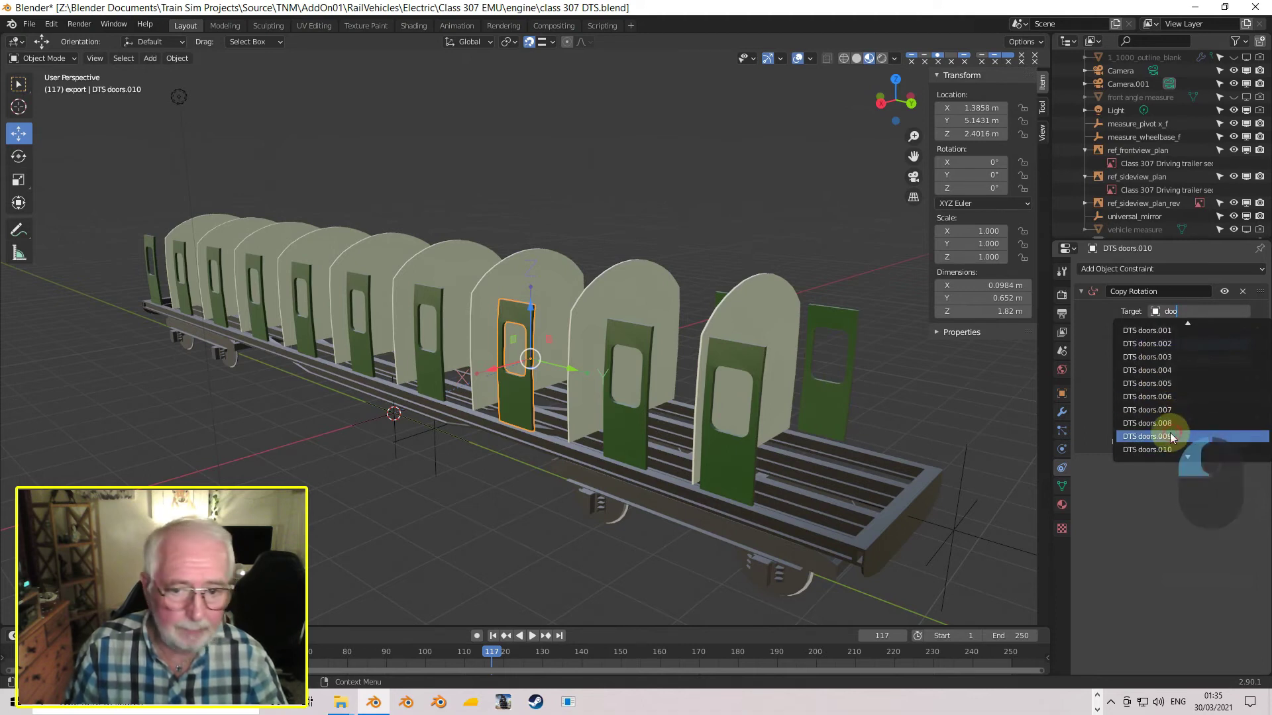
left_click(1169, 431)
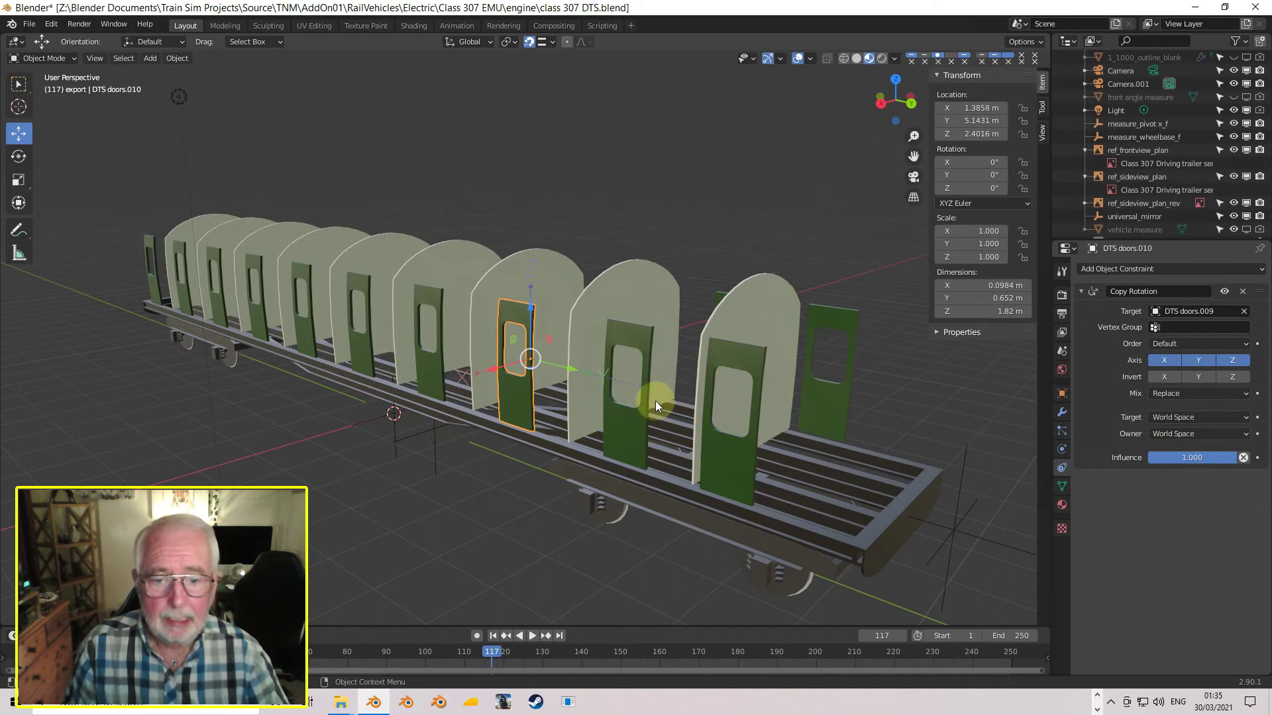
- Test the linked door by rotating DTS doors.009 about Z to about 56°, and reset its Z rotation to 0°
left_click(619, 420)
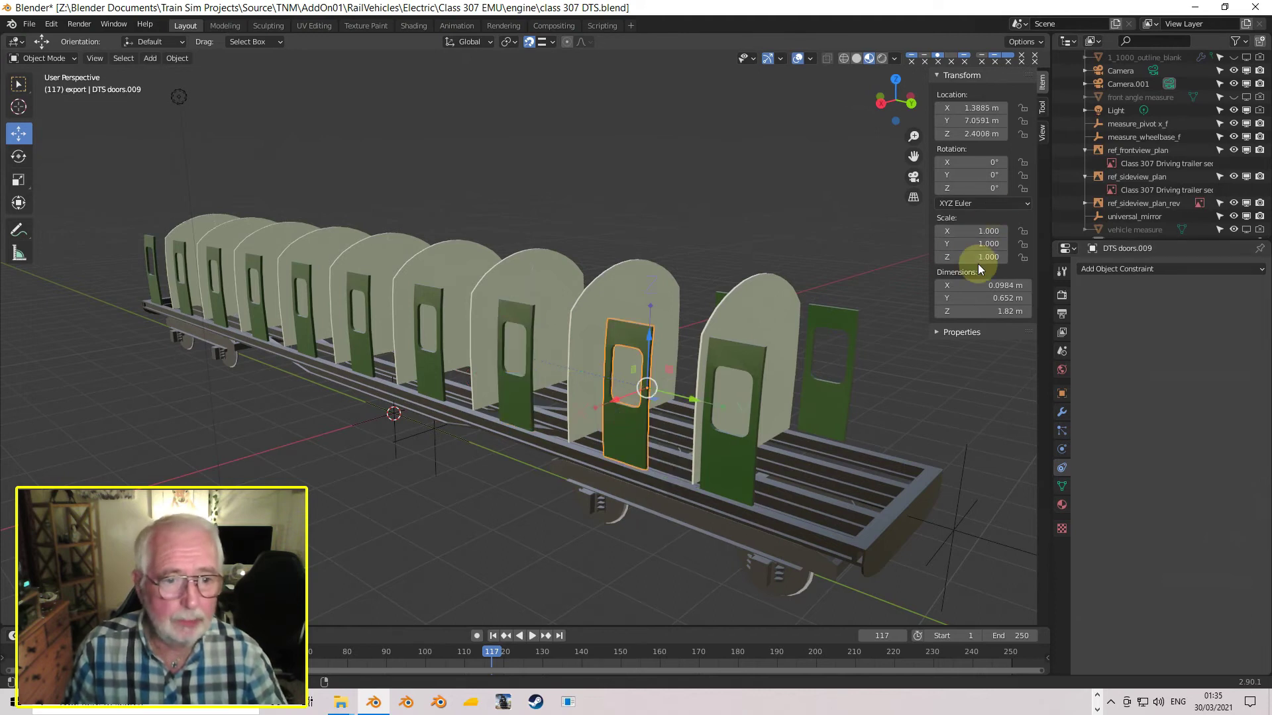
left_click_drag(990, 188, 1020, 189)
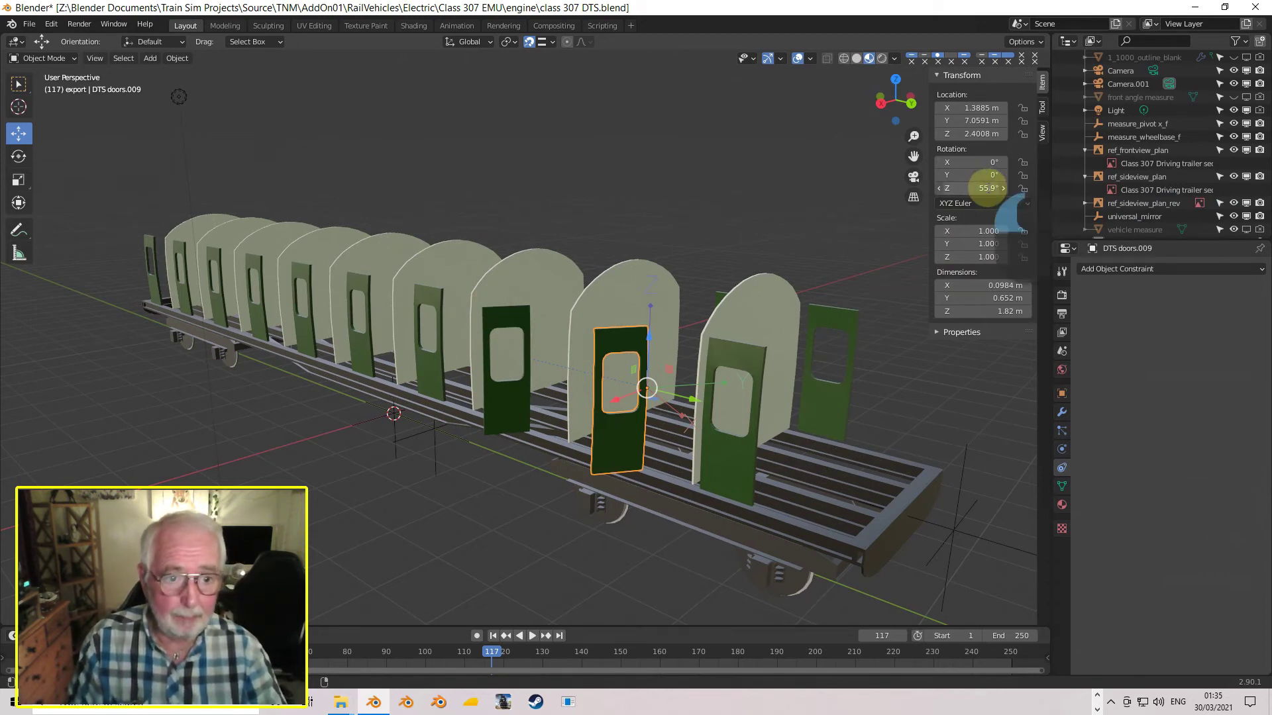
double_click(985, 188)
type("0")
key("Return")
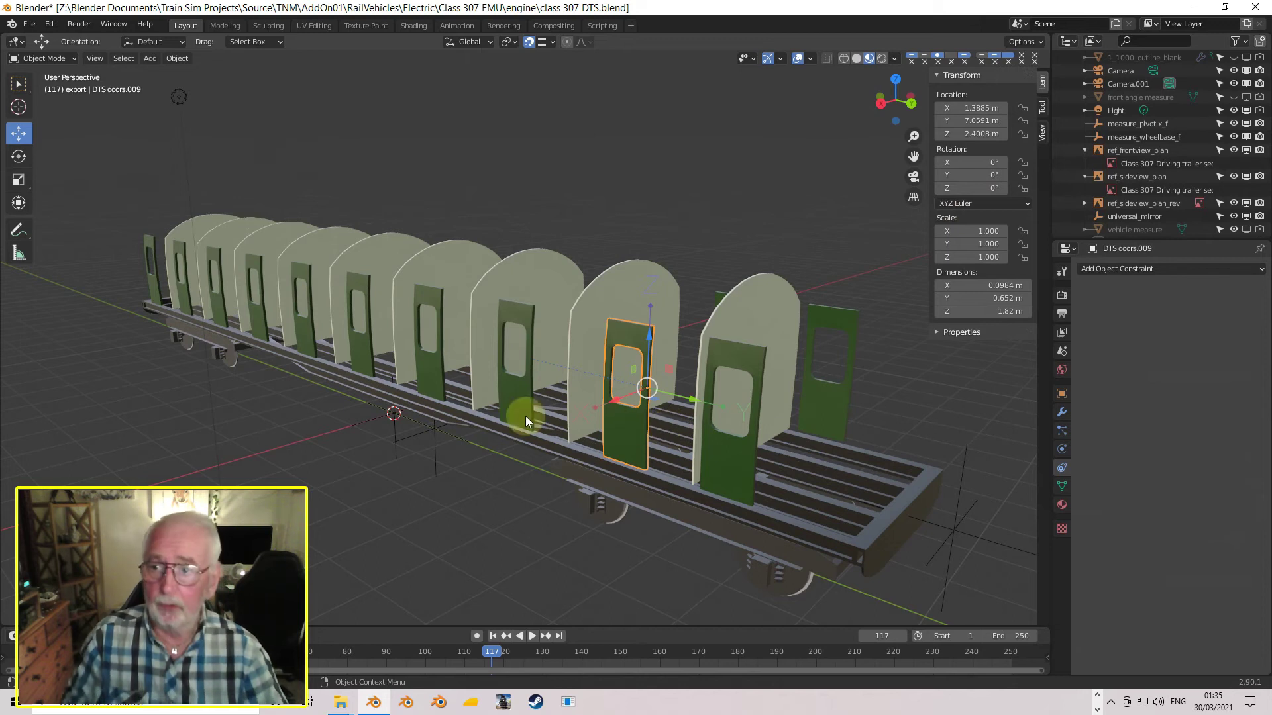
- Look through the enabled add-ons in the preferences for Copy Attributes Menu, and return to the 3D viewport
left_click(15, 42)
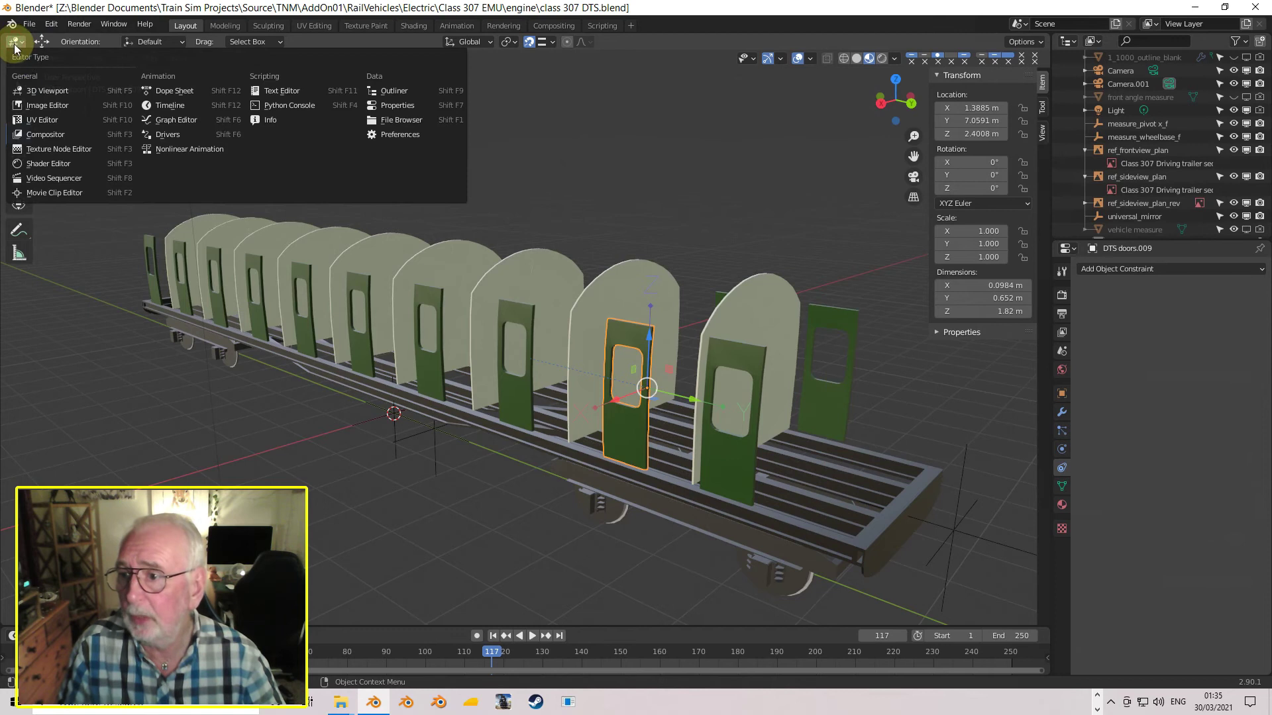
left_click(388, 136)
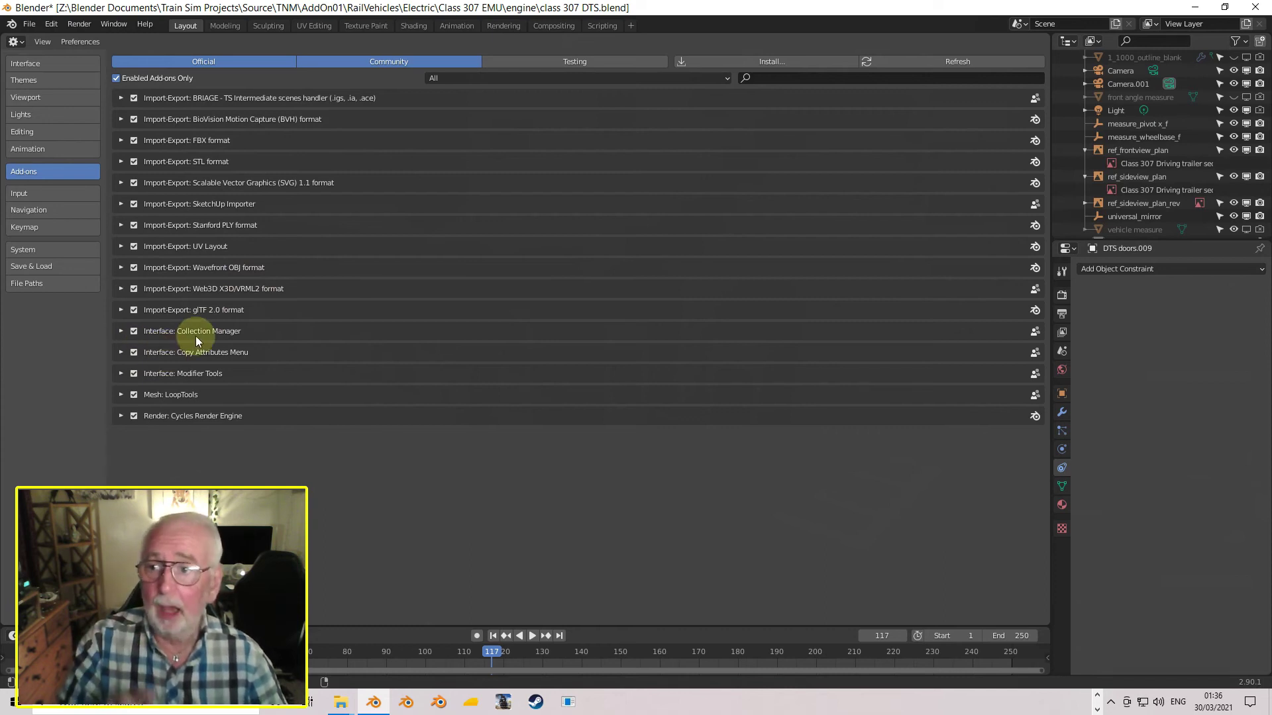
left_click(14, 41)
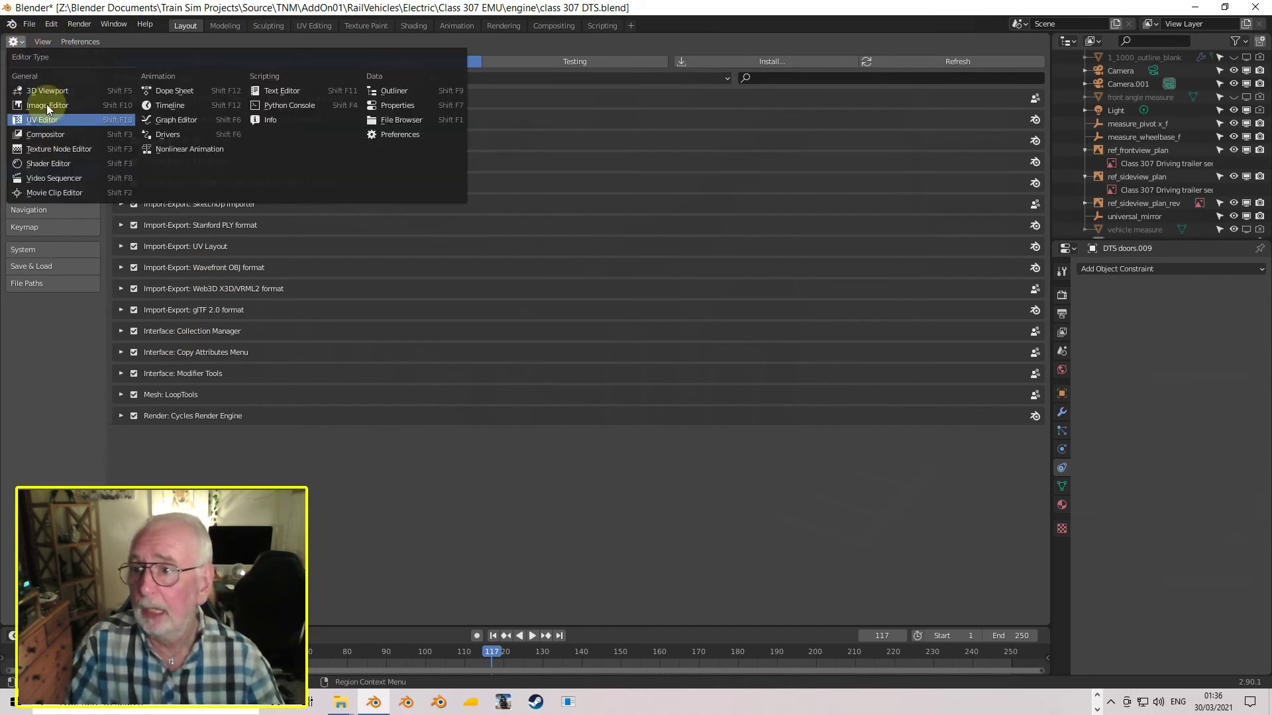
left_click(47, 95)
- Copy the object constraint of DTS doors.010 to the same side's passenger doors from DTS doors.017 through DTS doors.011
middle_click_drag(470, 317, 543, 375)
left_click(544, 374)
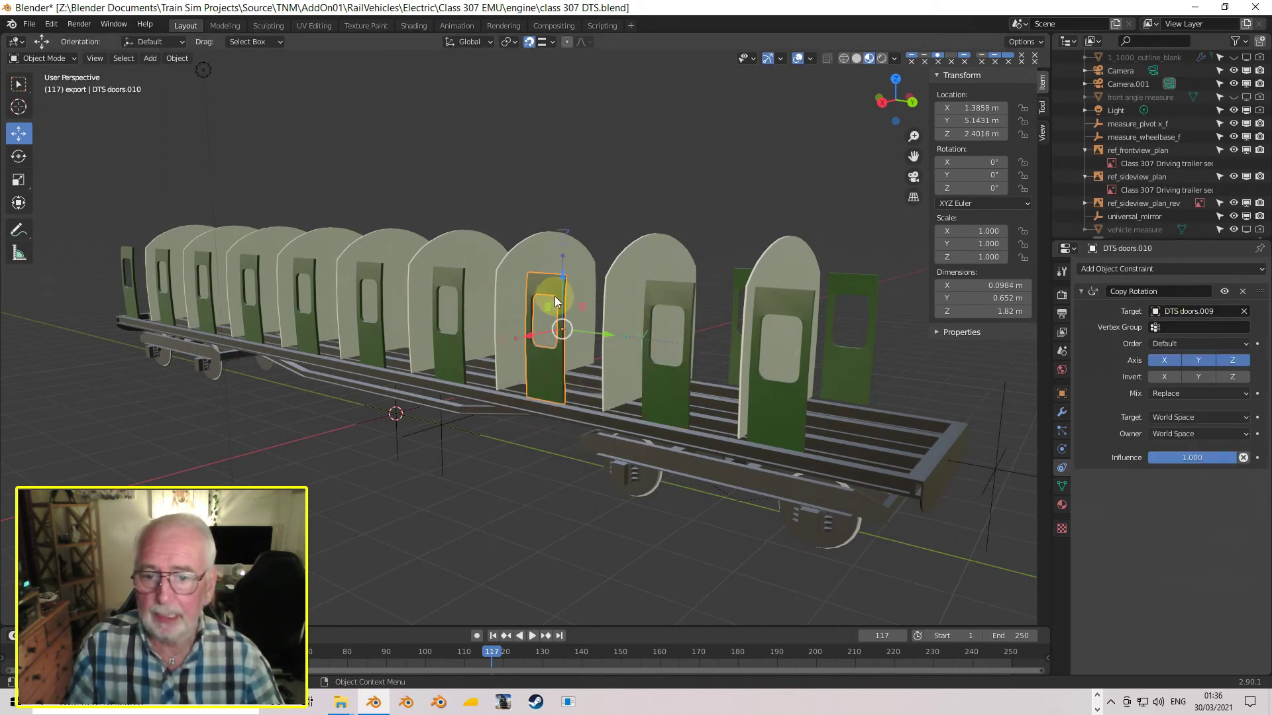
left_click(129, 300)
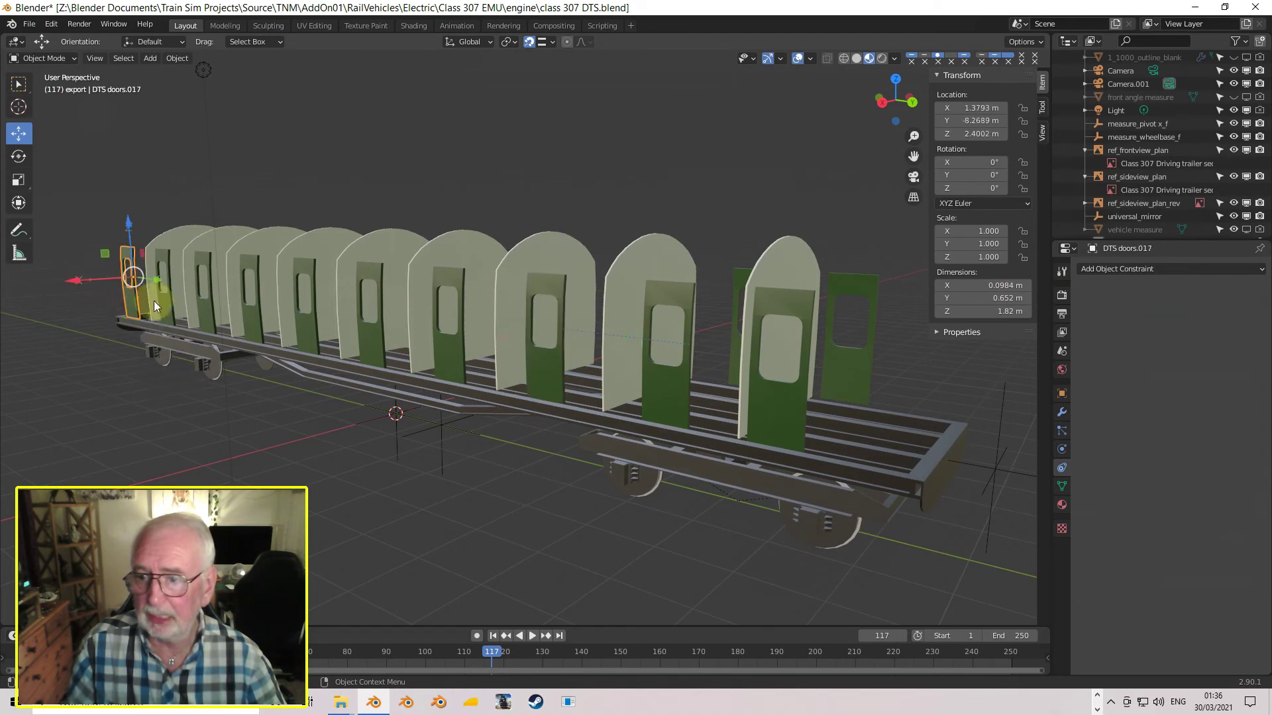
key("Caps_Lock")
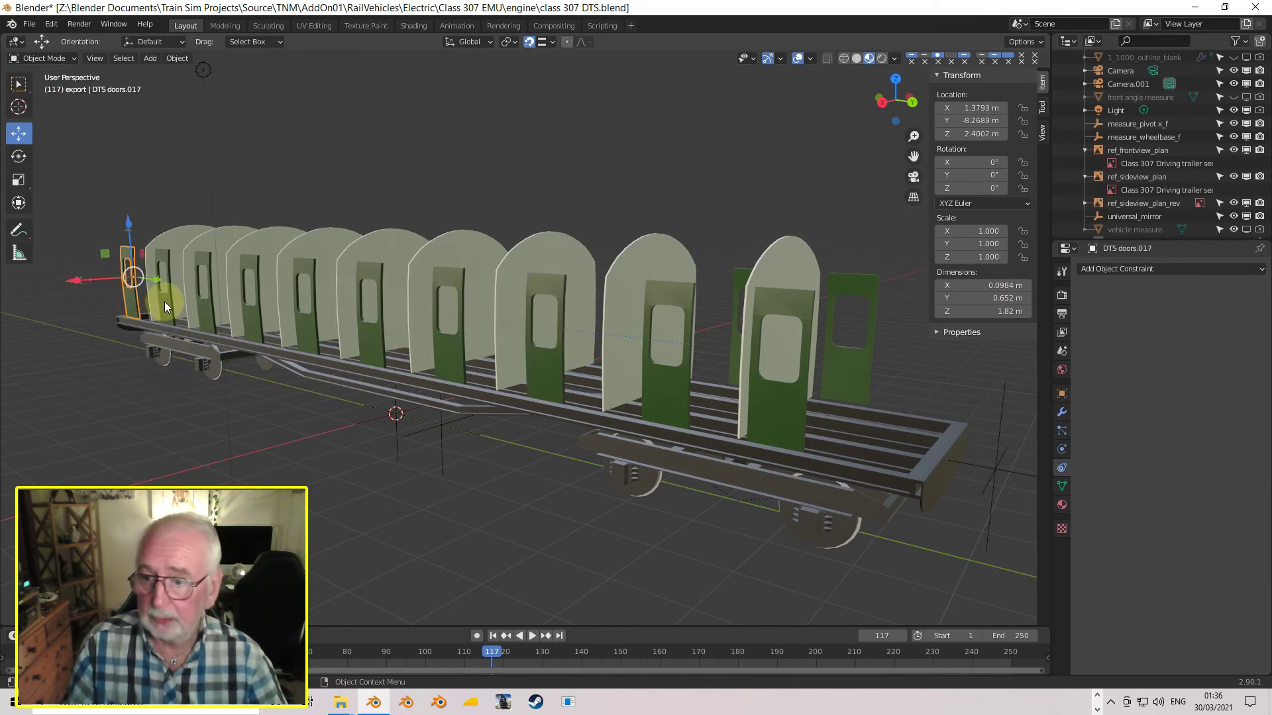
left_click(203, 306, "shift")
left_click(205, 308, "shift")
left_click(251, 315, "shift")
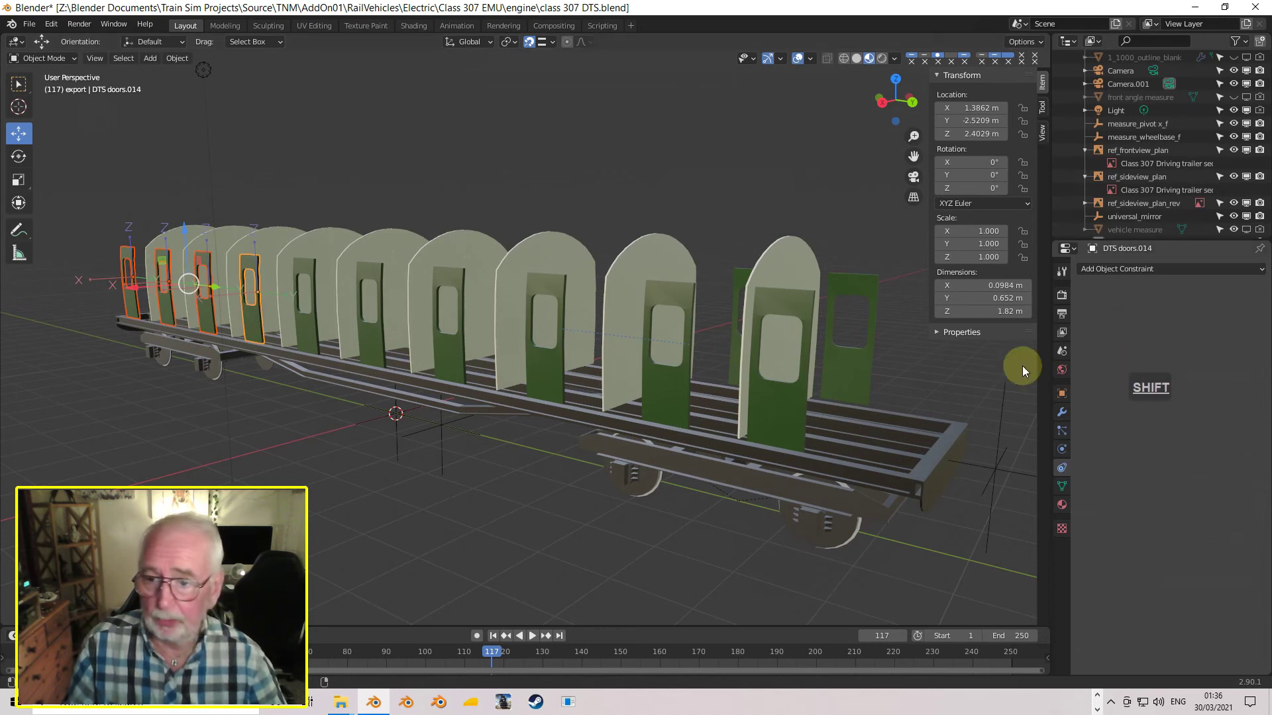
left_click(307, 337, "shift")
left_click(396, 340, "shift")
left_click(443, 343, "shift")
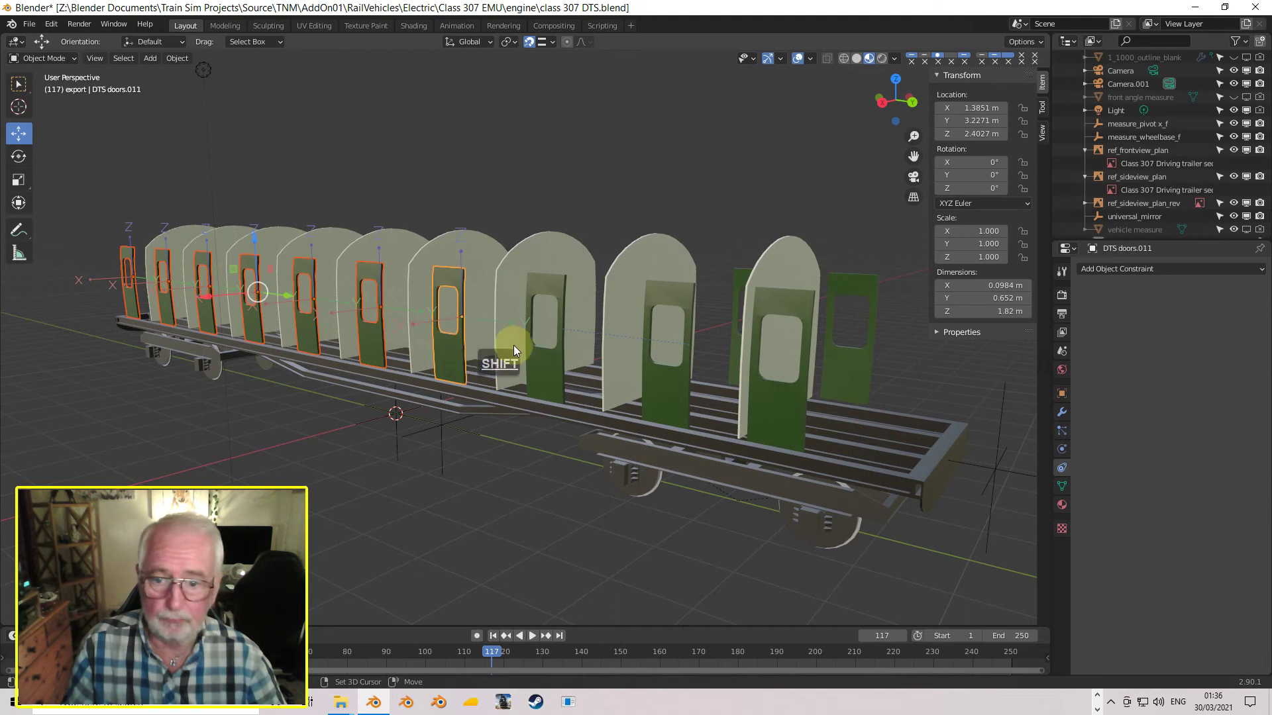
left_click(534, 353, "shift")
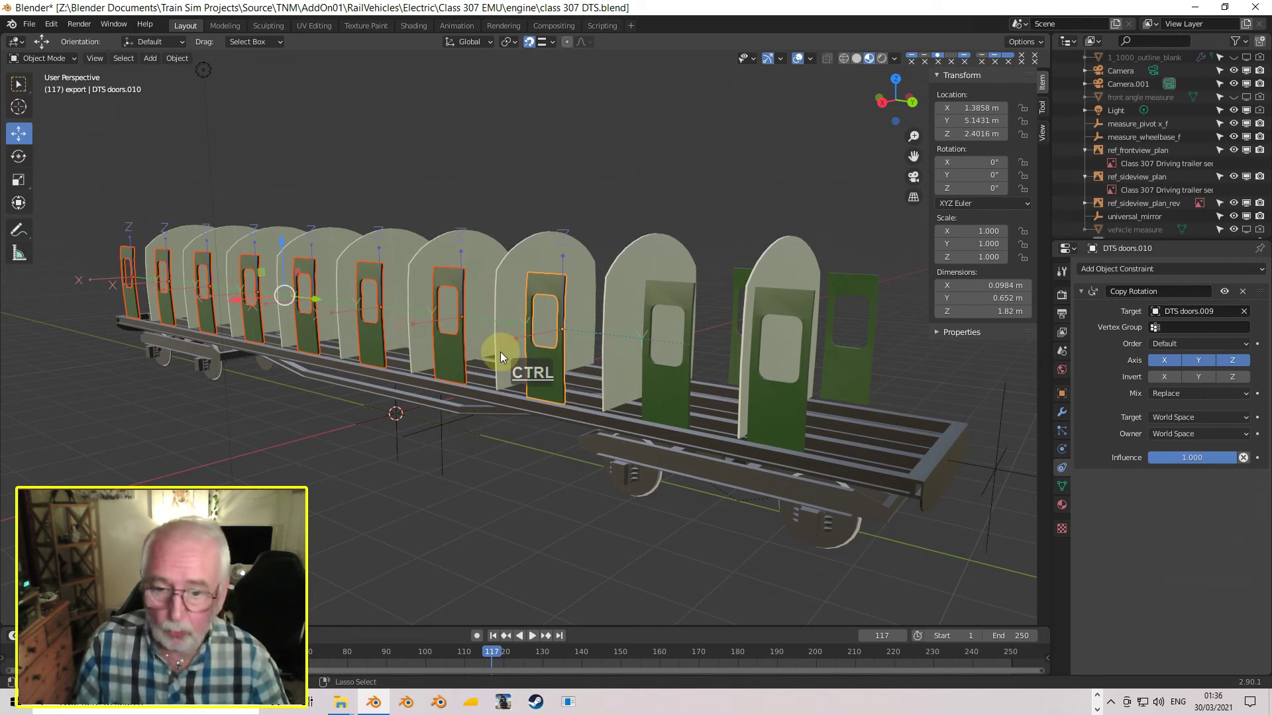
key("ctrl+c")
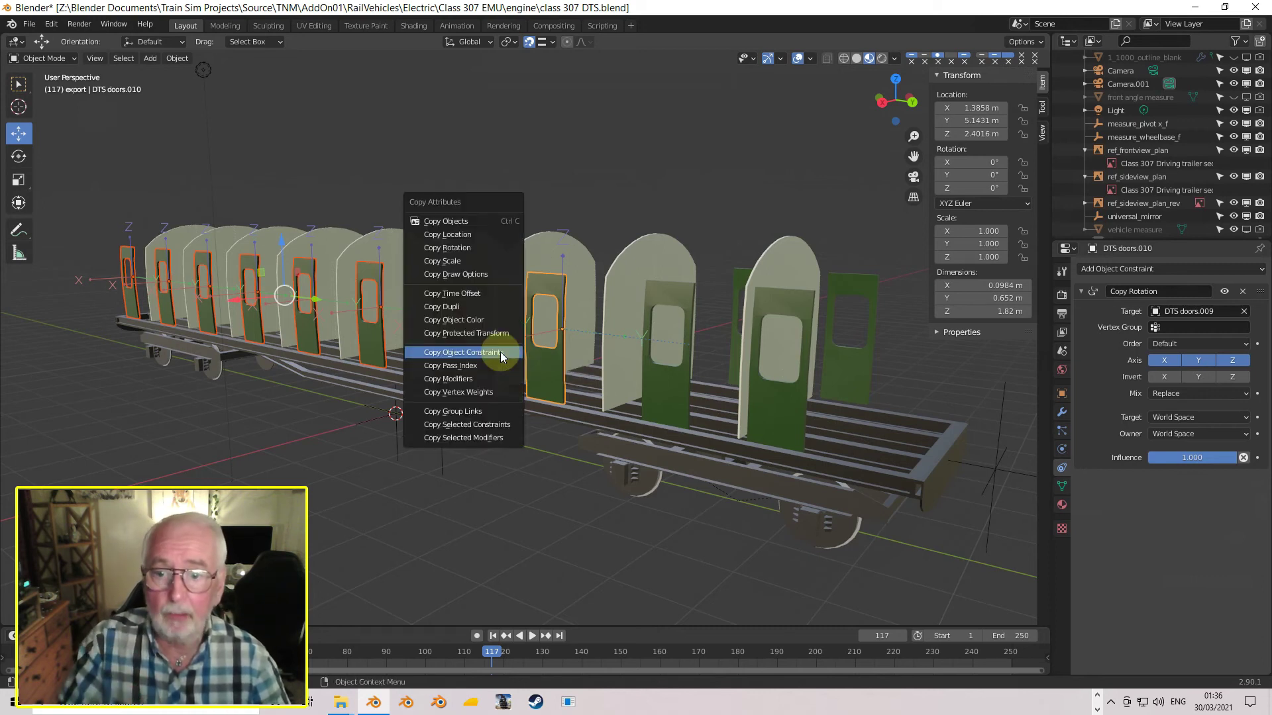
left_click(460, 353)
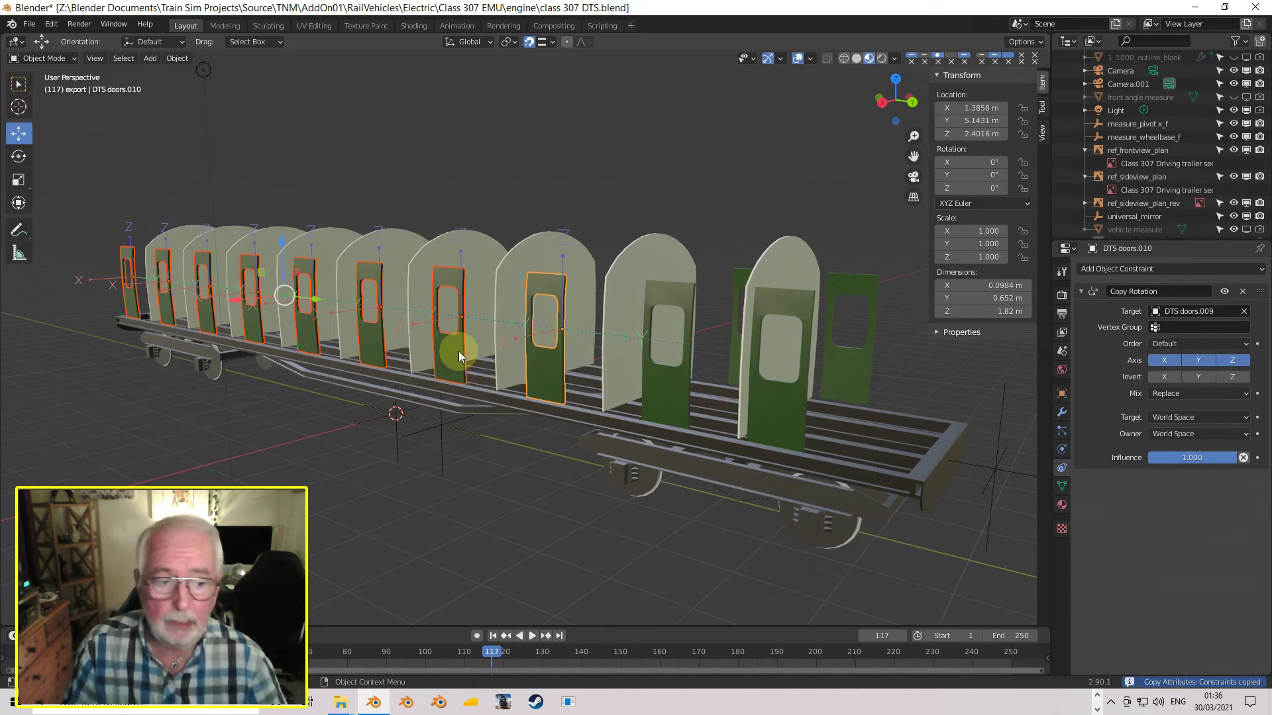
- Check the copied Copy Rotation constraint on DTS doors.017, DTS doors.016 and DTS doors.015
left_click(136, 305)
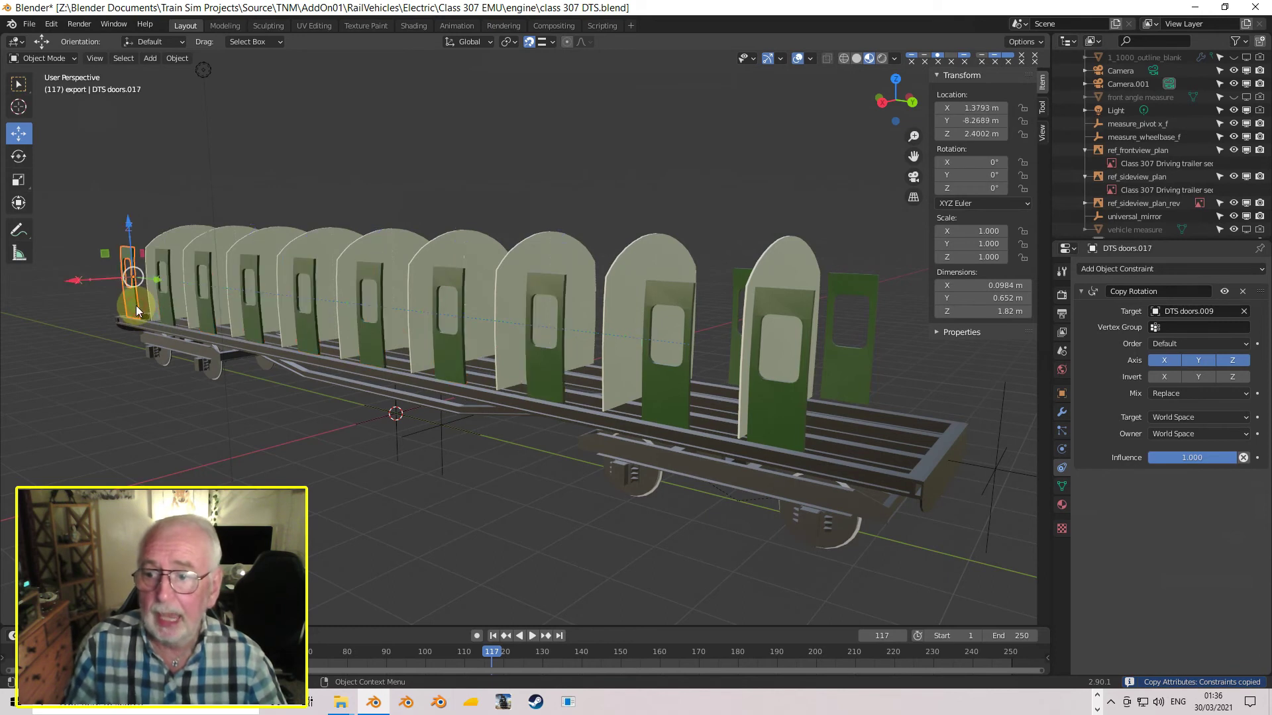
left_click(167, 309)
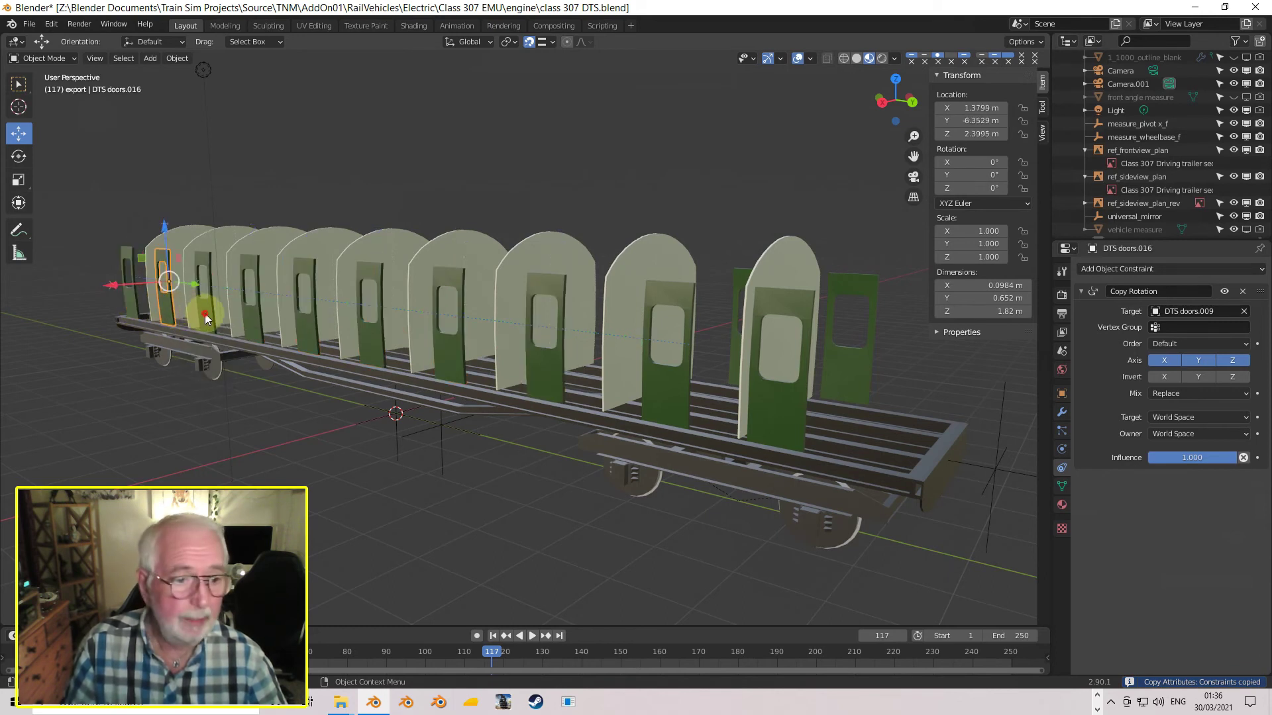
left_click(205, 313)
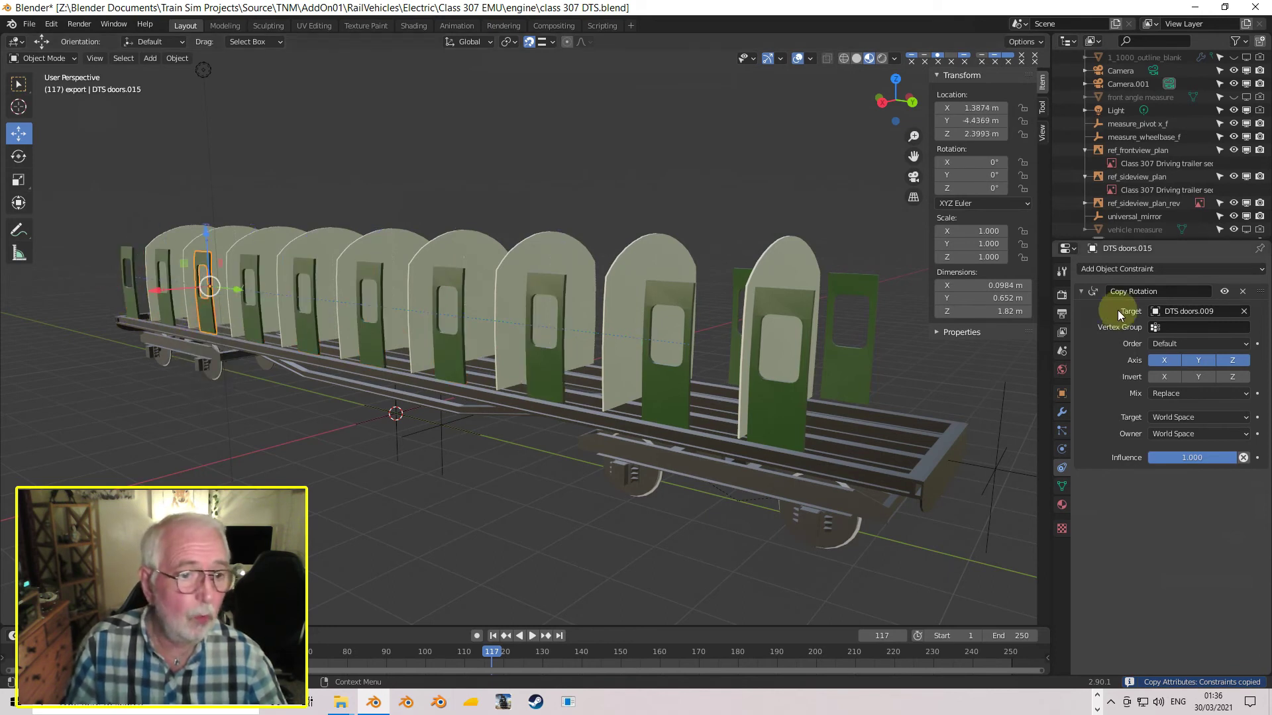
- Test the linked doors by rotating DTS doors.009 about Z to about 12.7°, and reset its Z rotation to 0°
left_click(665, 385)
left_click(982, 189)
type("47.1")
key("Return")
left_click_drag(35, 188, 979, 189)
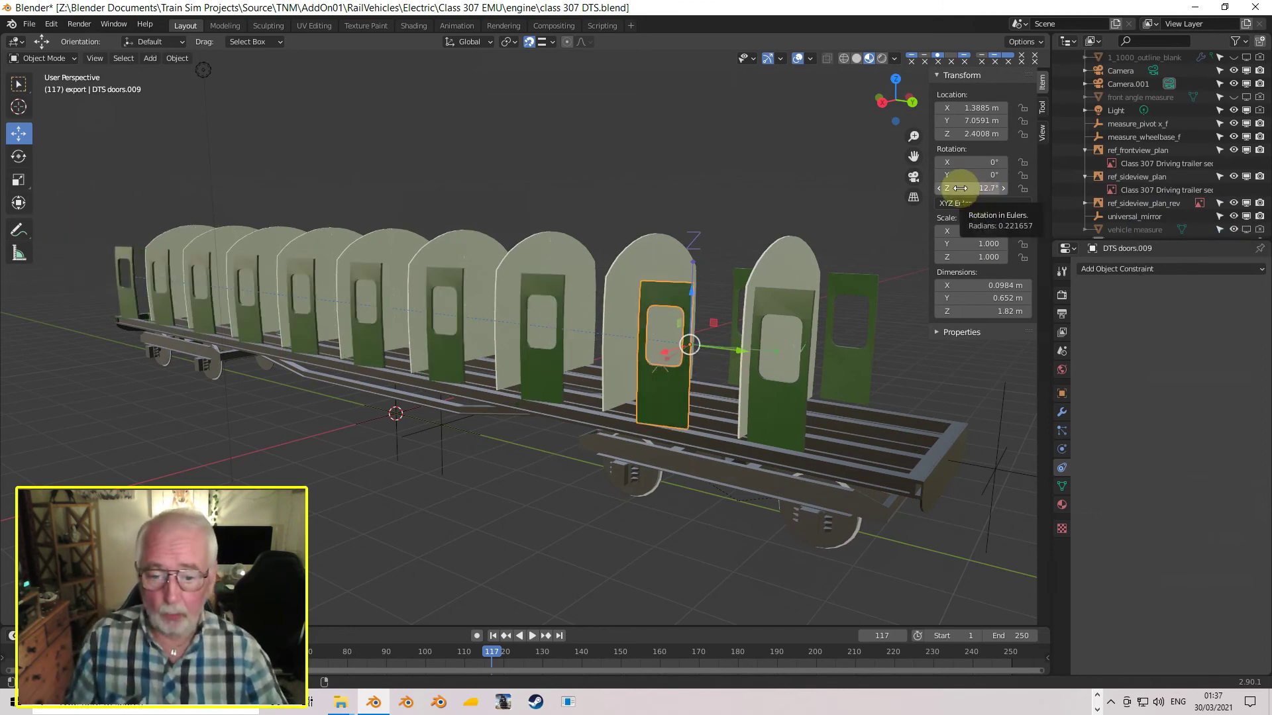
scroll(648, 345, "down", 5)
middle_click_drag(645, 352, 546, 375)
scroll(546, 375, "up", 2)
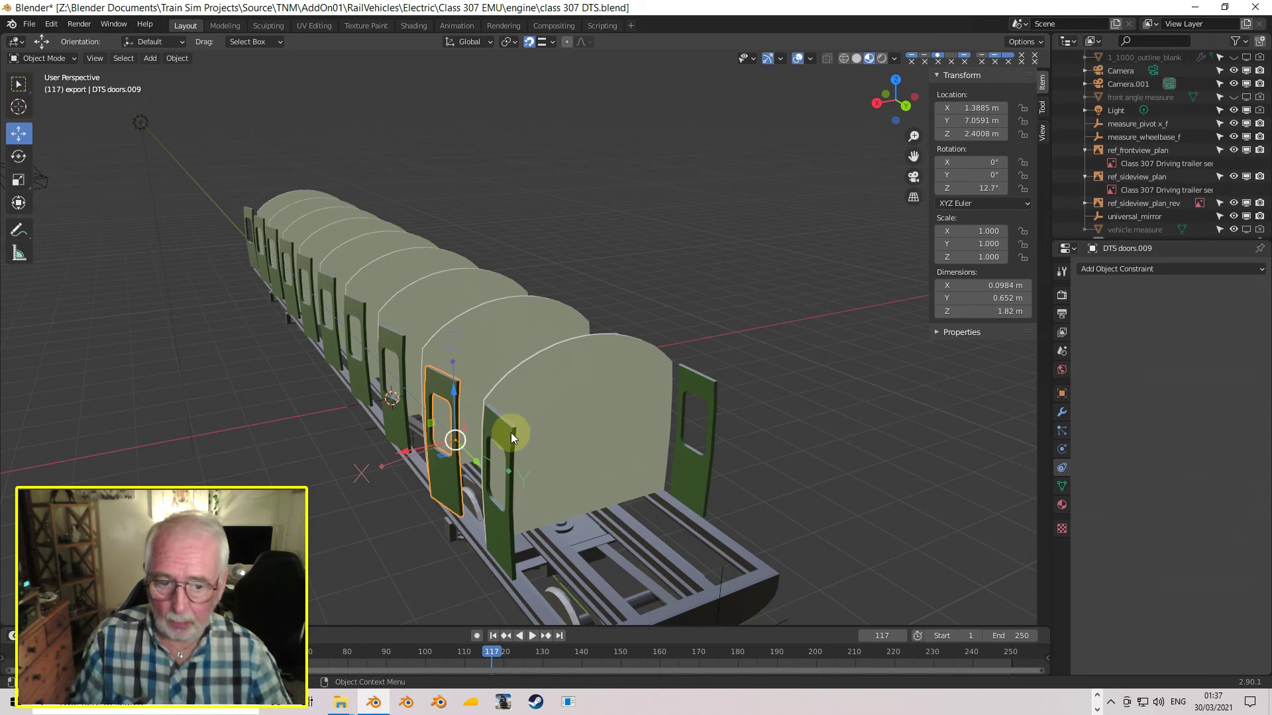
left_click(985, 189)
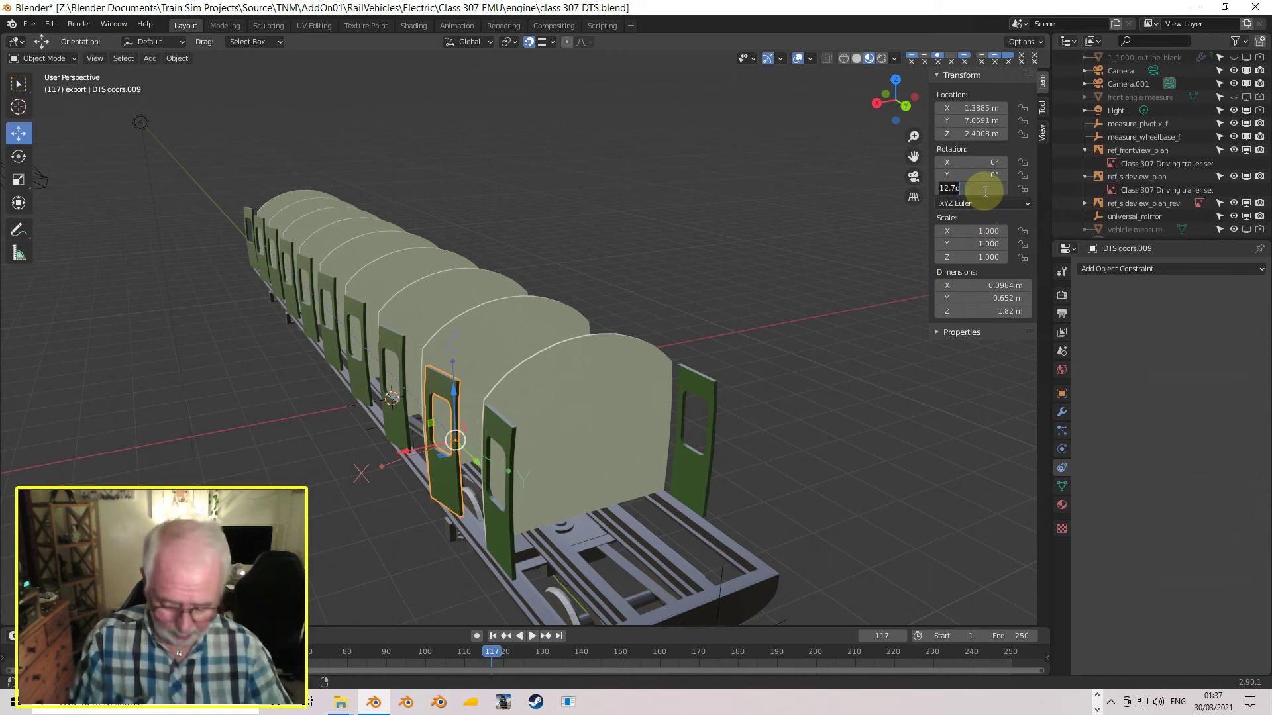
type("0")
key("Return")
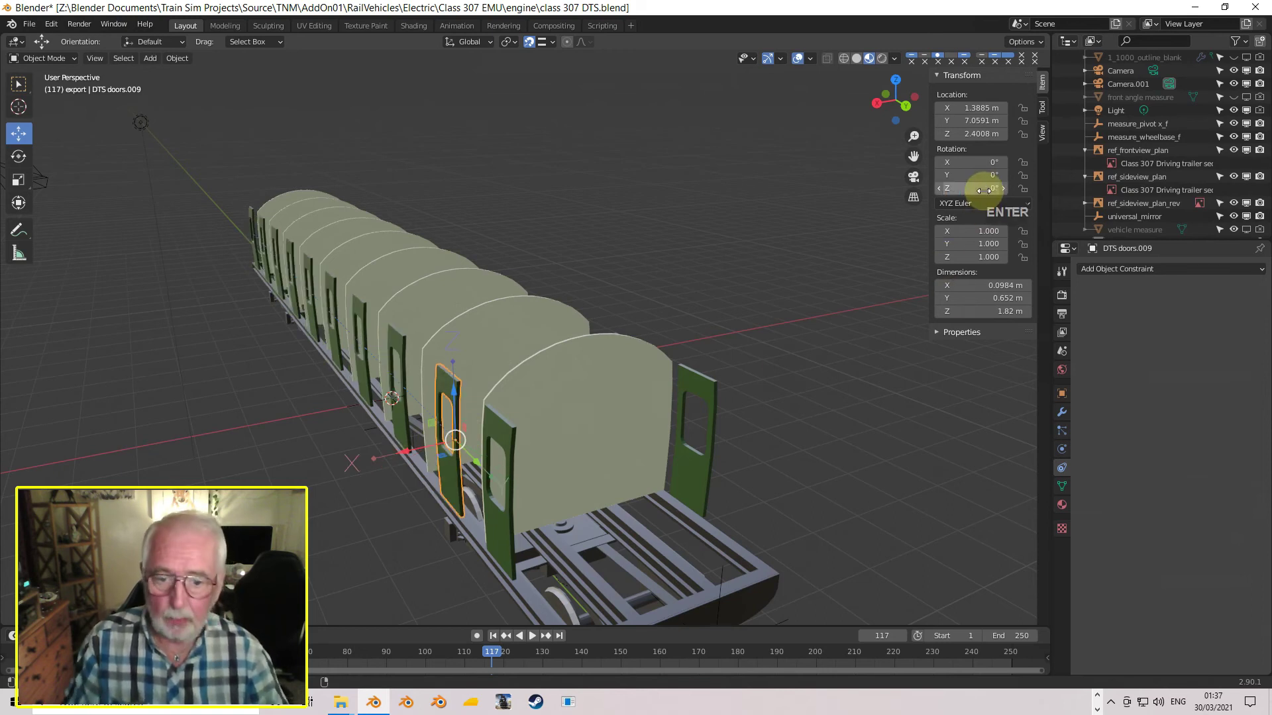
- Add a Copy Rotation constraint to DTS doors.001 on the opposite side of the coach
middle_click_drag(706, 357, 475, 305)
left_click(349, 322)
scroll(475, 305, "up", 3)
left_click(1127, 269)
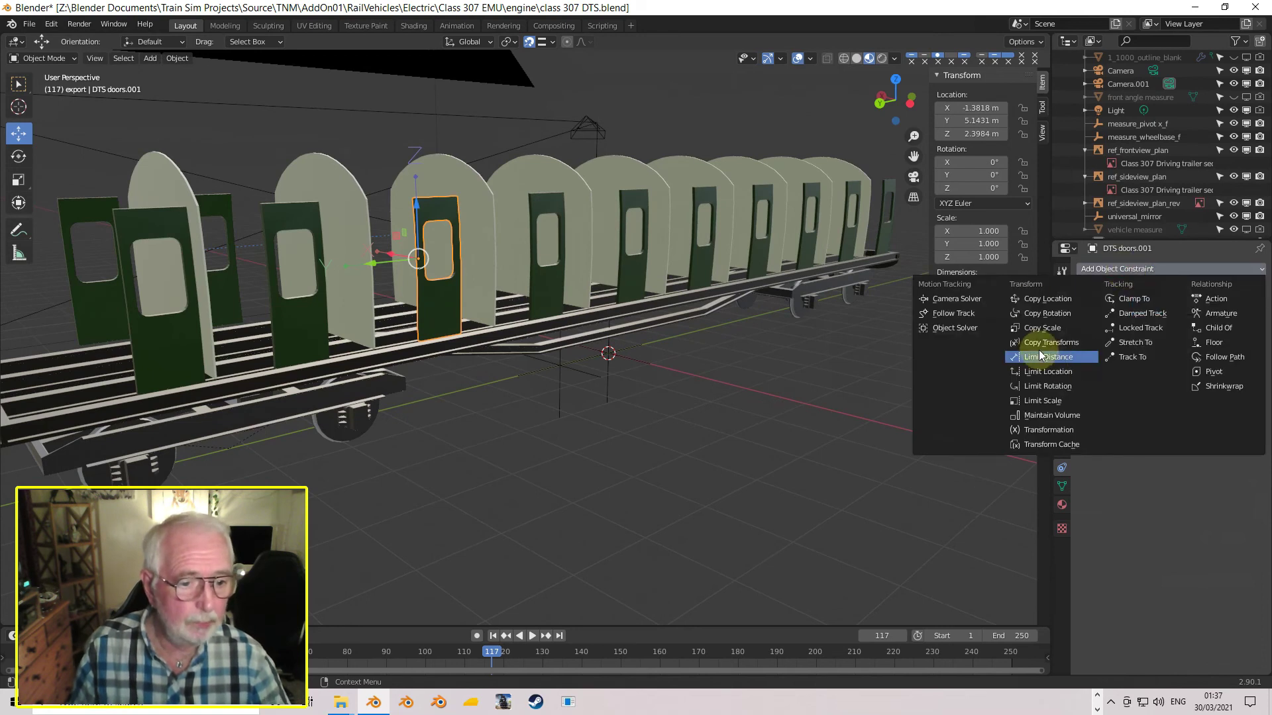
left_click(1047, 314)
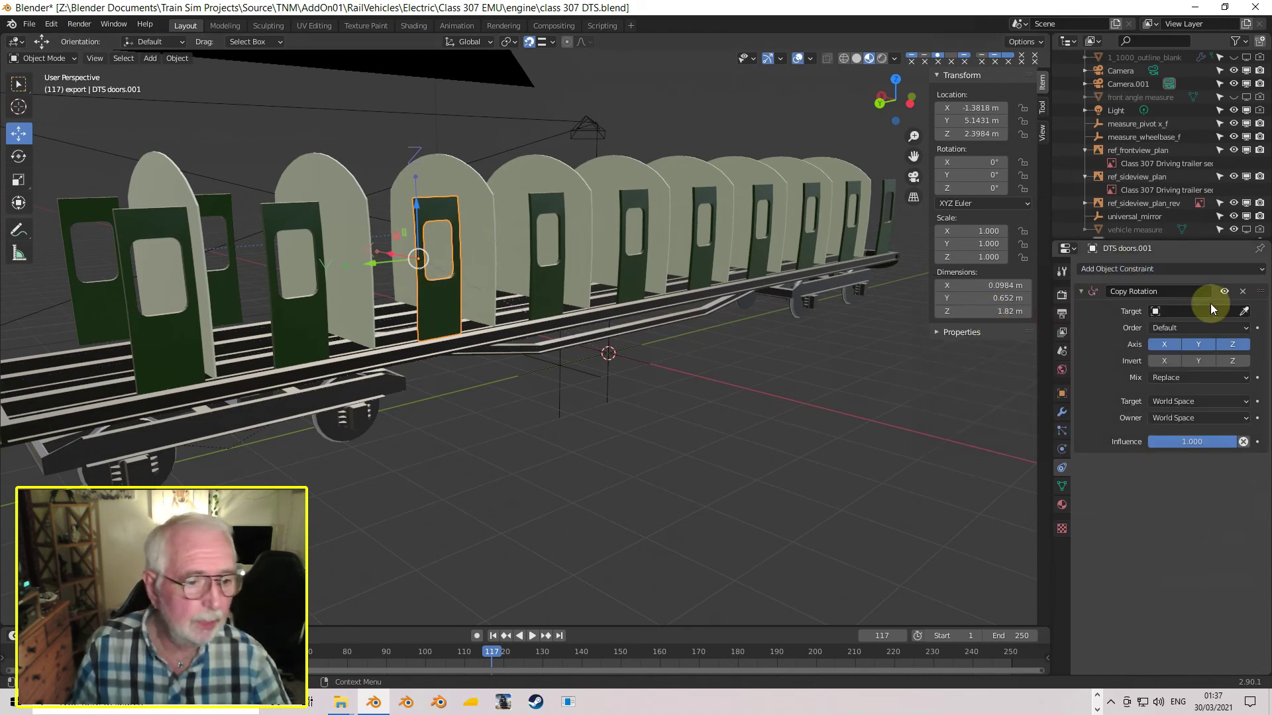
- Identify the opposite side's first passenger door and set DTS doors as the Copy Rotation target of DTS doors.001
left_click(293, 316)
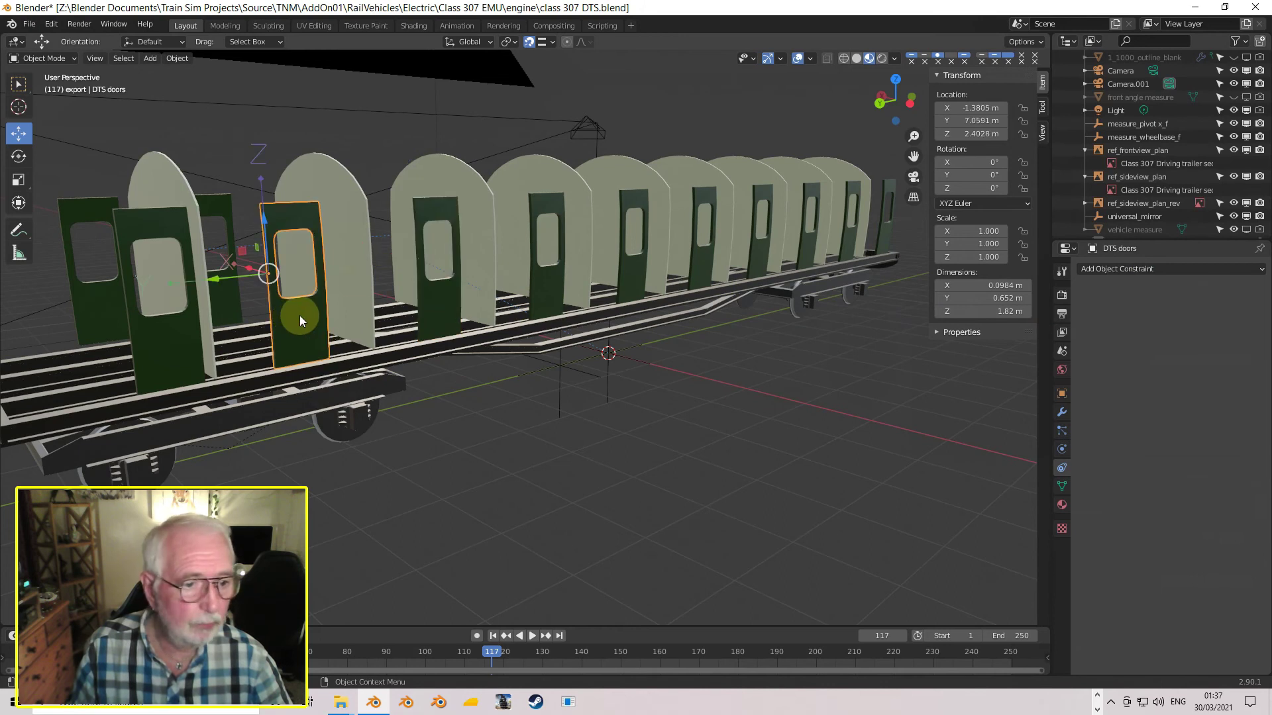
scroll(1215, 147, "down", 10)
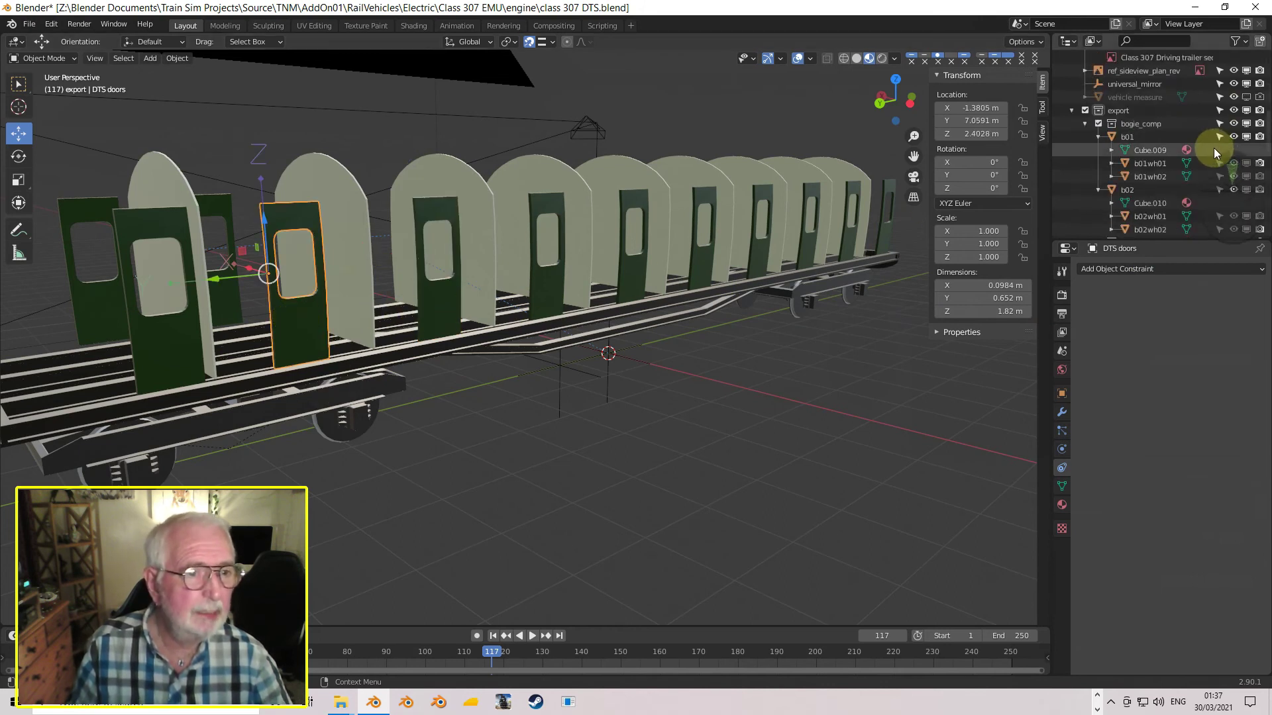
scroll(1202, 152, "down", 2)
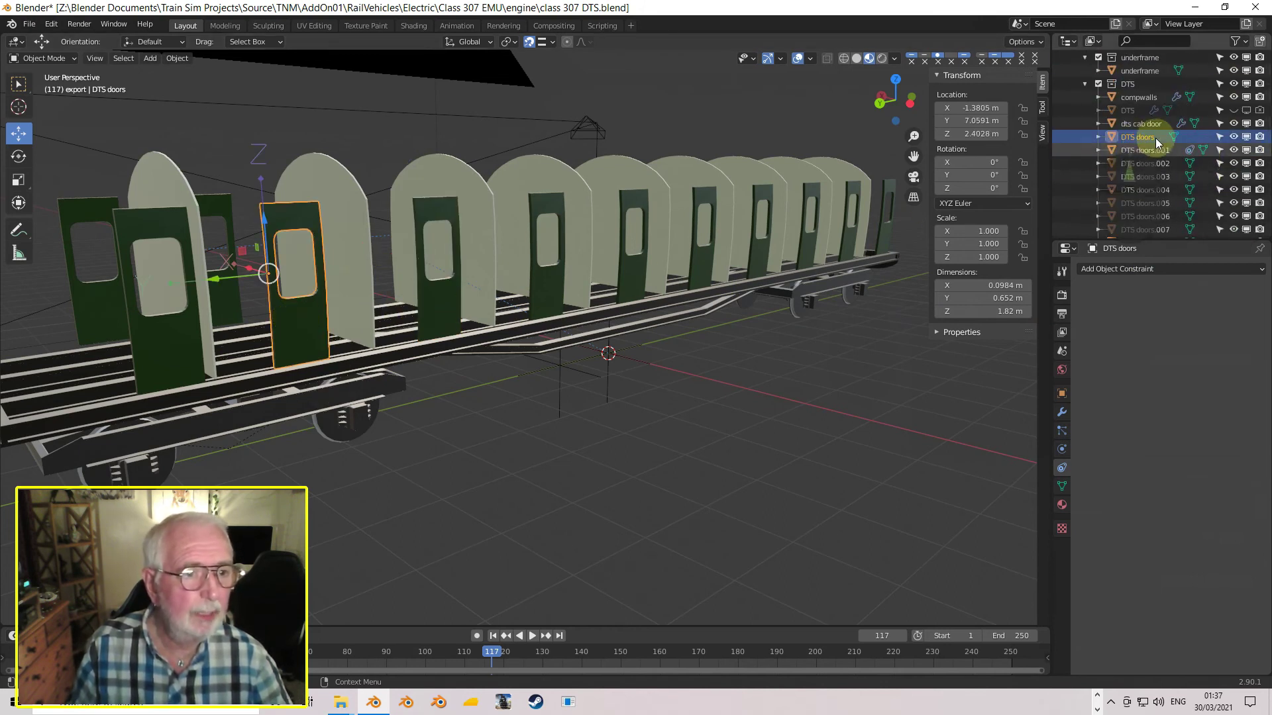
left_click(439, 317)
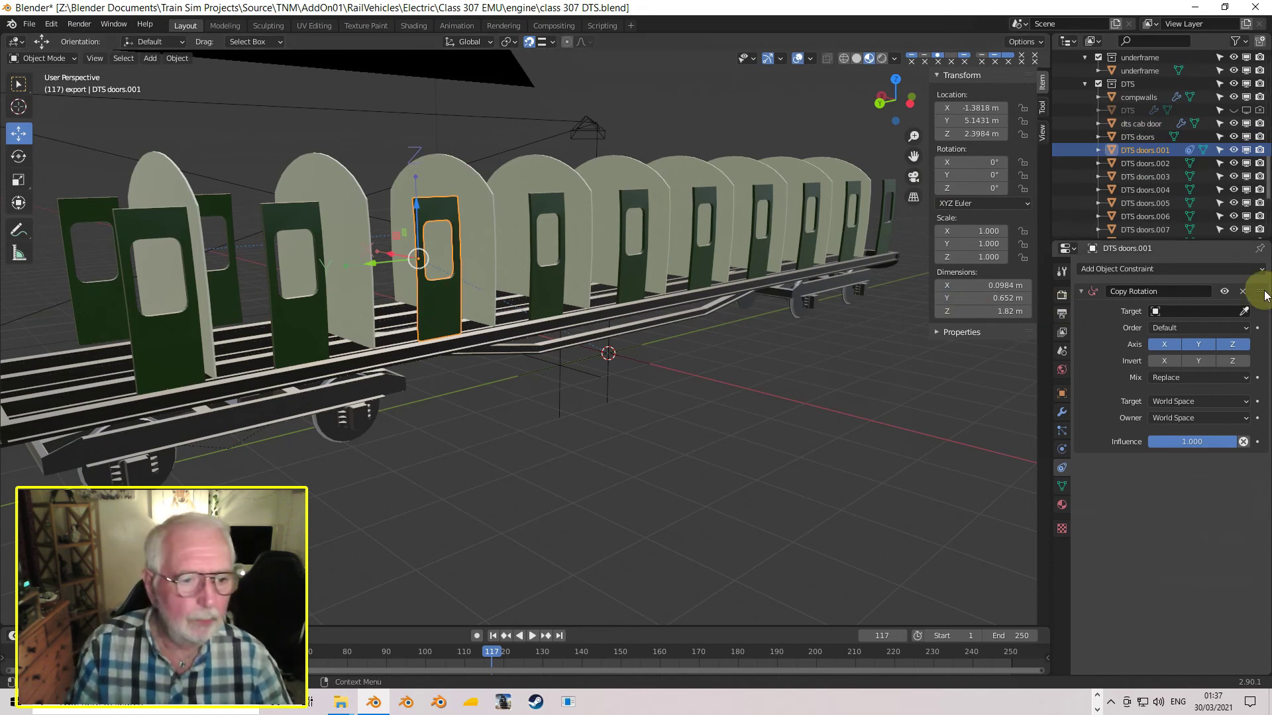
left_click(1174, 310)
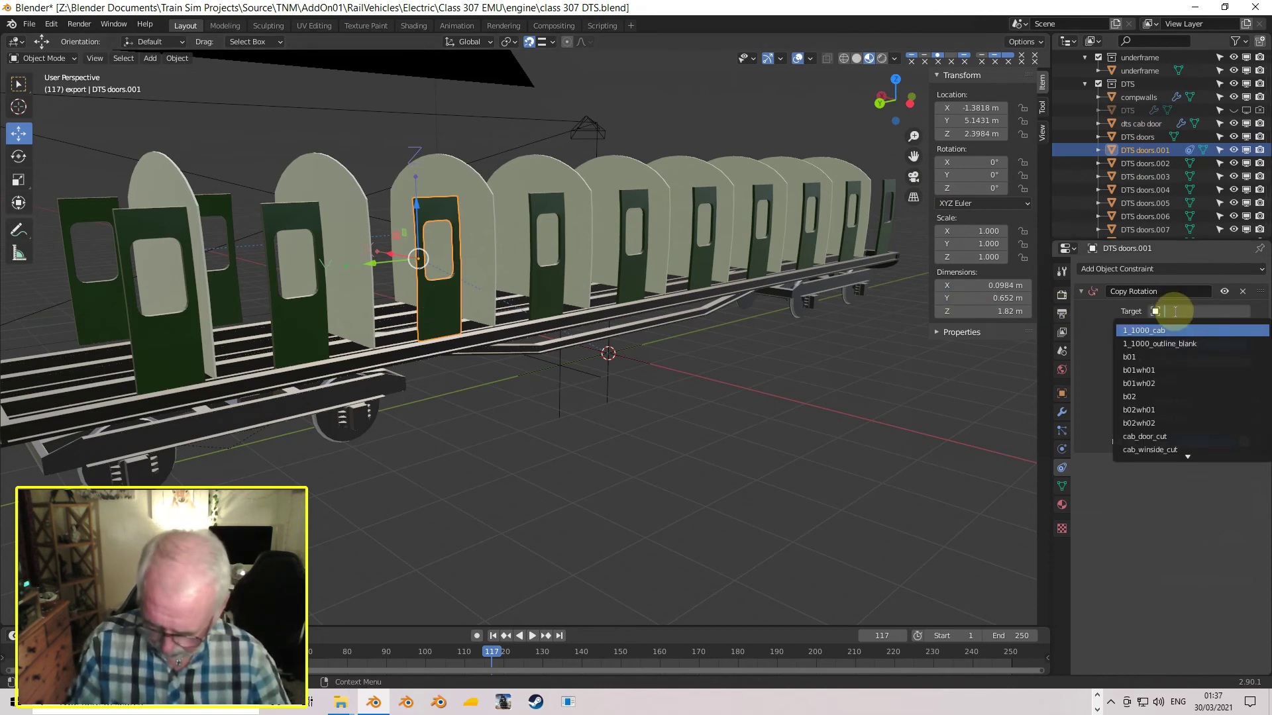
type("DTS")
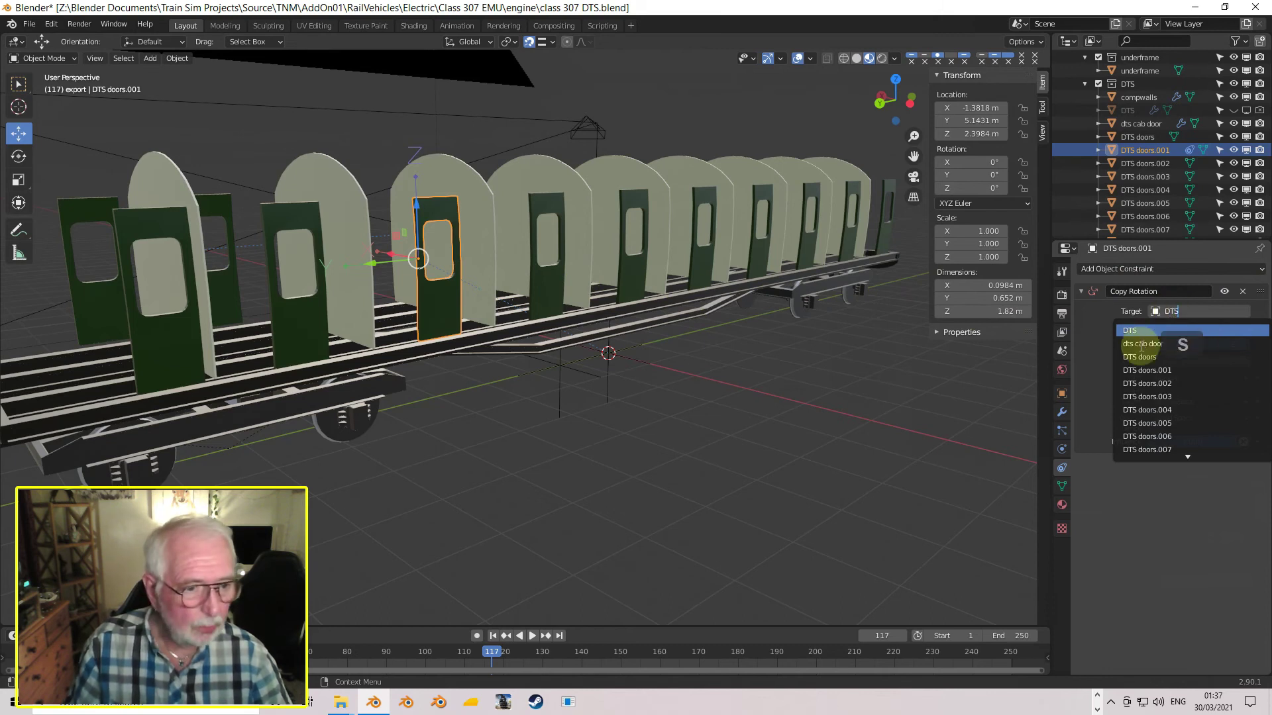
left_click(1140, 356)
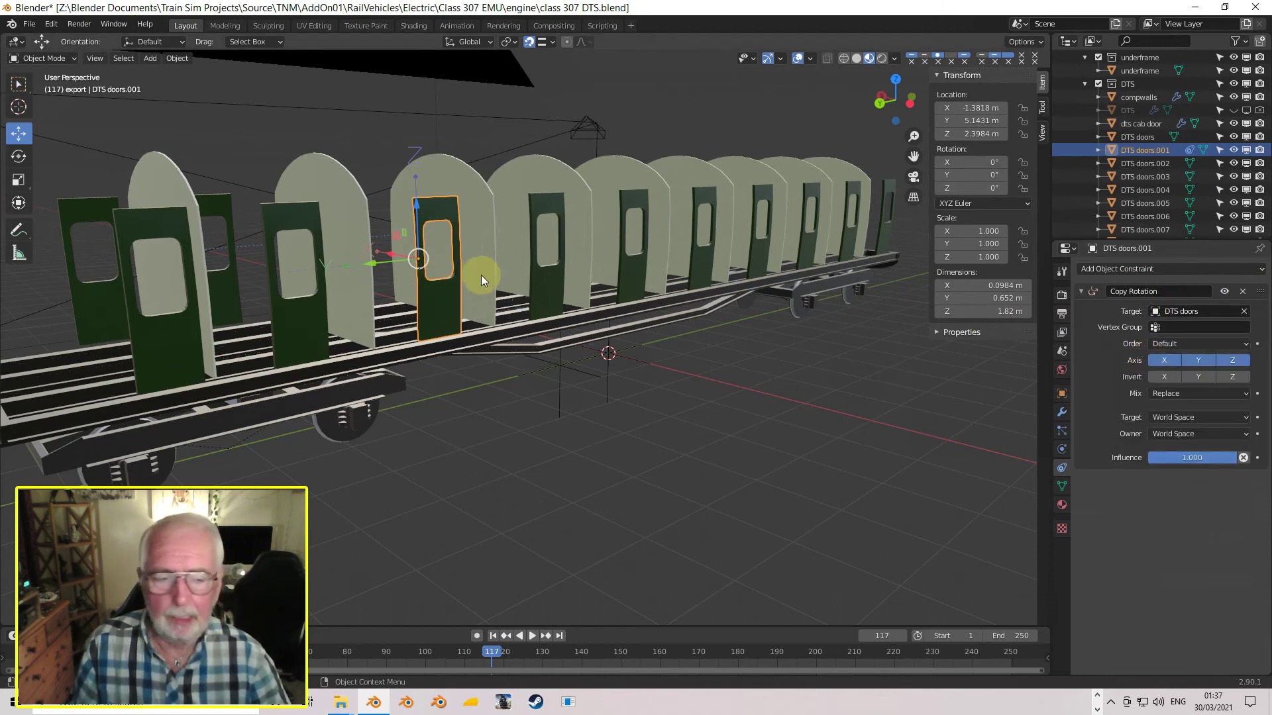
- Test the new link by rotating DTS doors about Z to about -12.2°, and reset its Z rotation to 0°
left_click(296, 319)
left_click_drag(981, 188, 1073, 196)
left_click(986, 188)
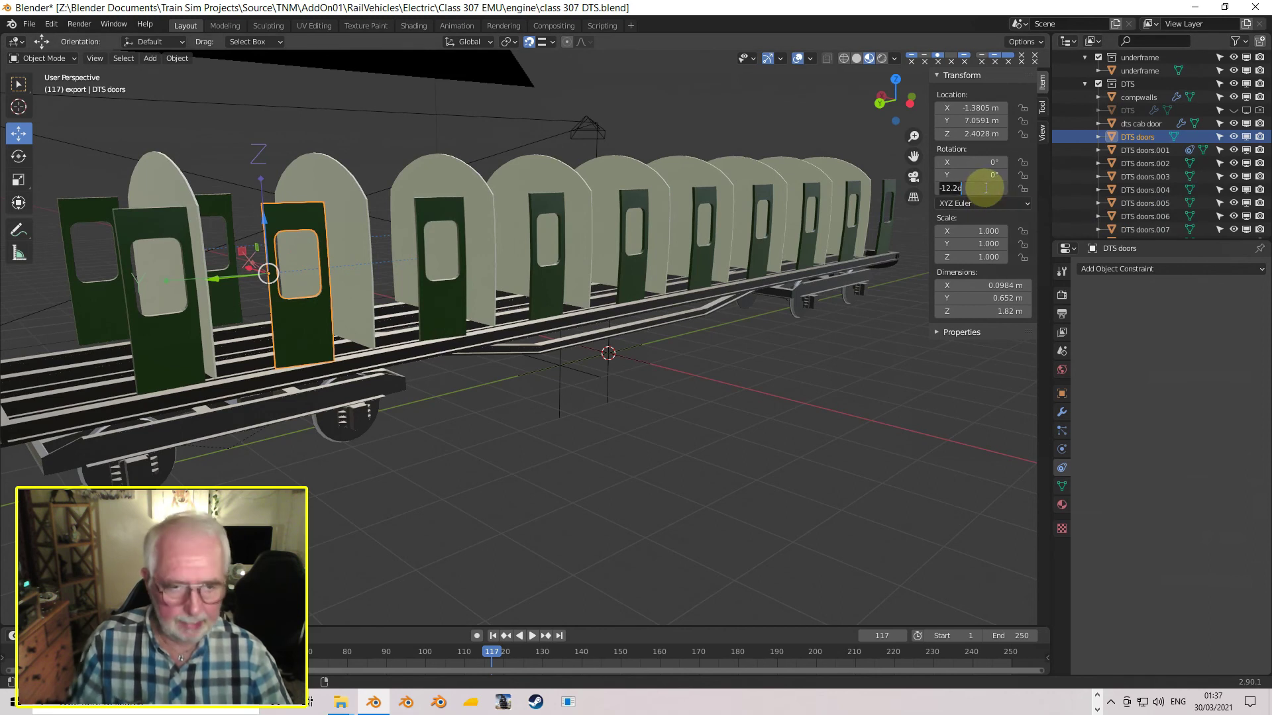
key("ctrl+a")
type("0")
key("Return")
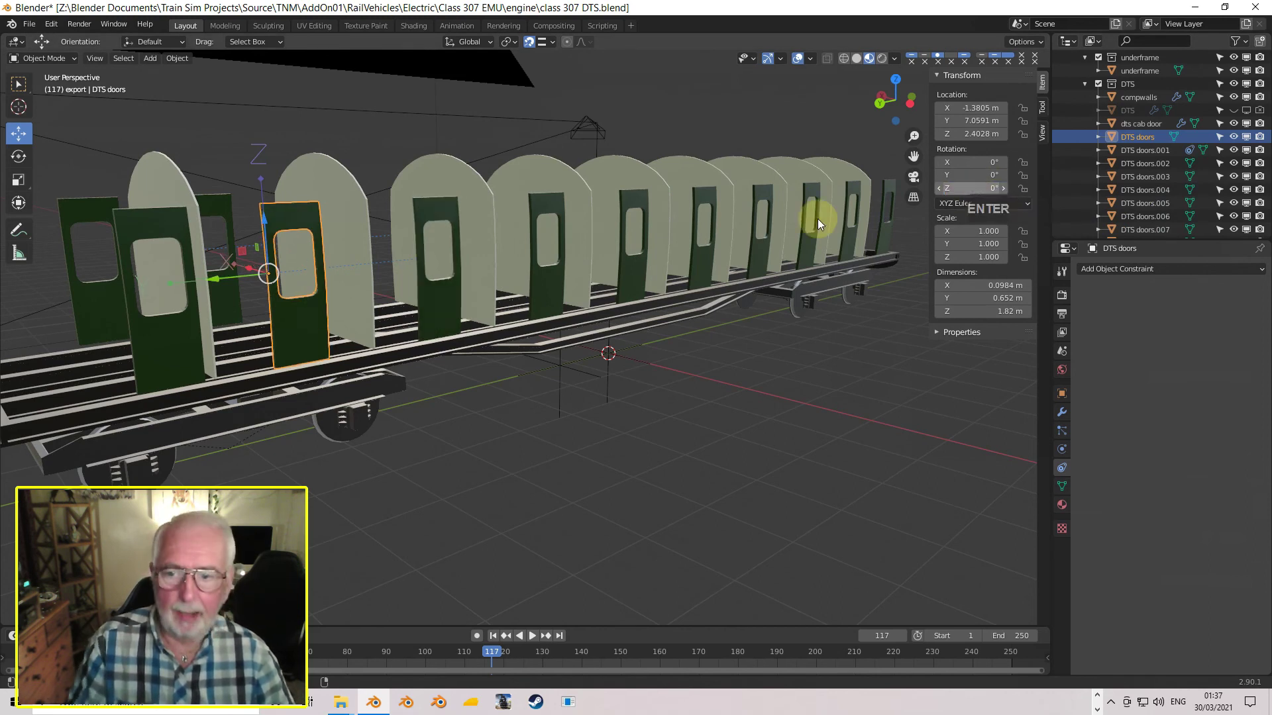
- Copy the object constraint of DTS doors.001 to the same side's passenger doors from DTS doors.008 through DTS doors.002
scroll(821, 220, "down", 2)
key("shift+d")
left_click(818, 241)
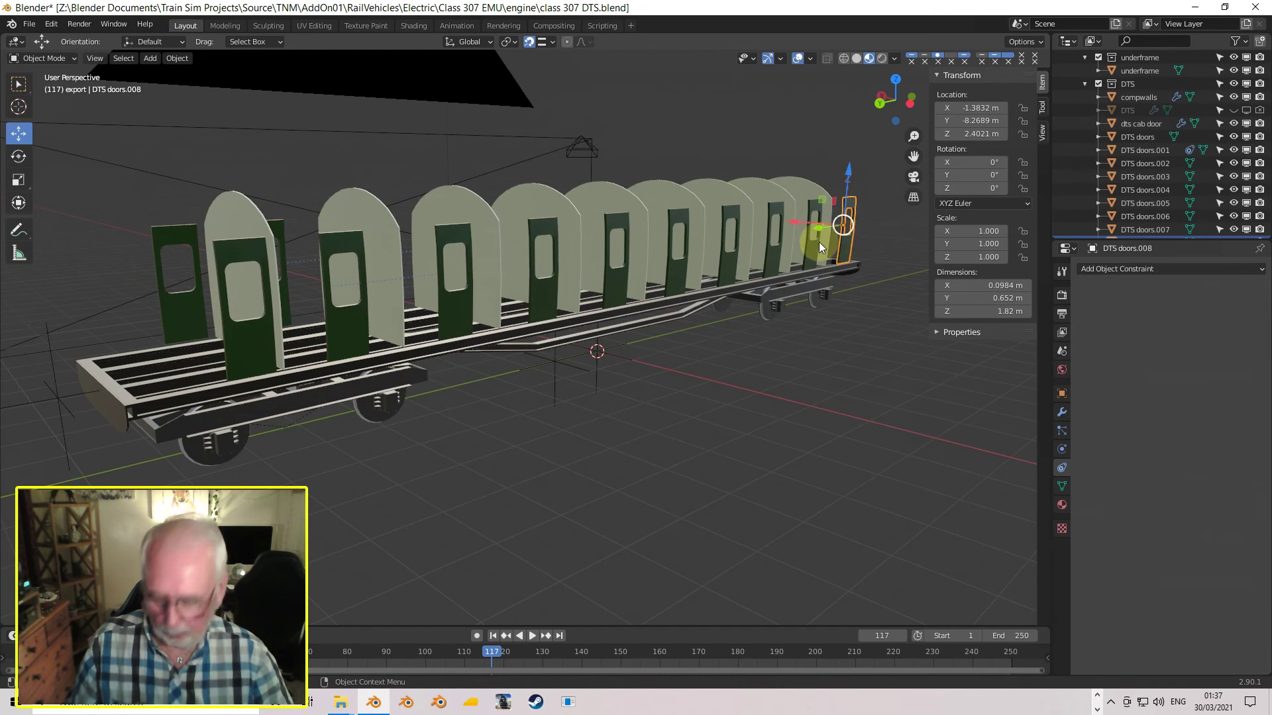
left_click(814, 244, "shift")
left_click(771, 246, "shift")
left_click(734, 253, "shift")
left_click(675, 264, "shift")
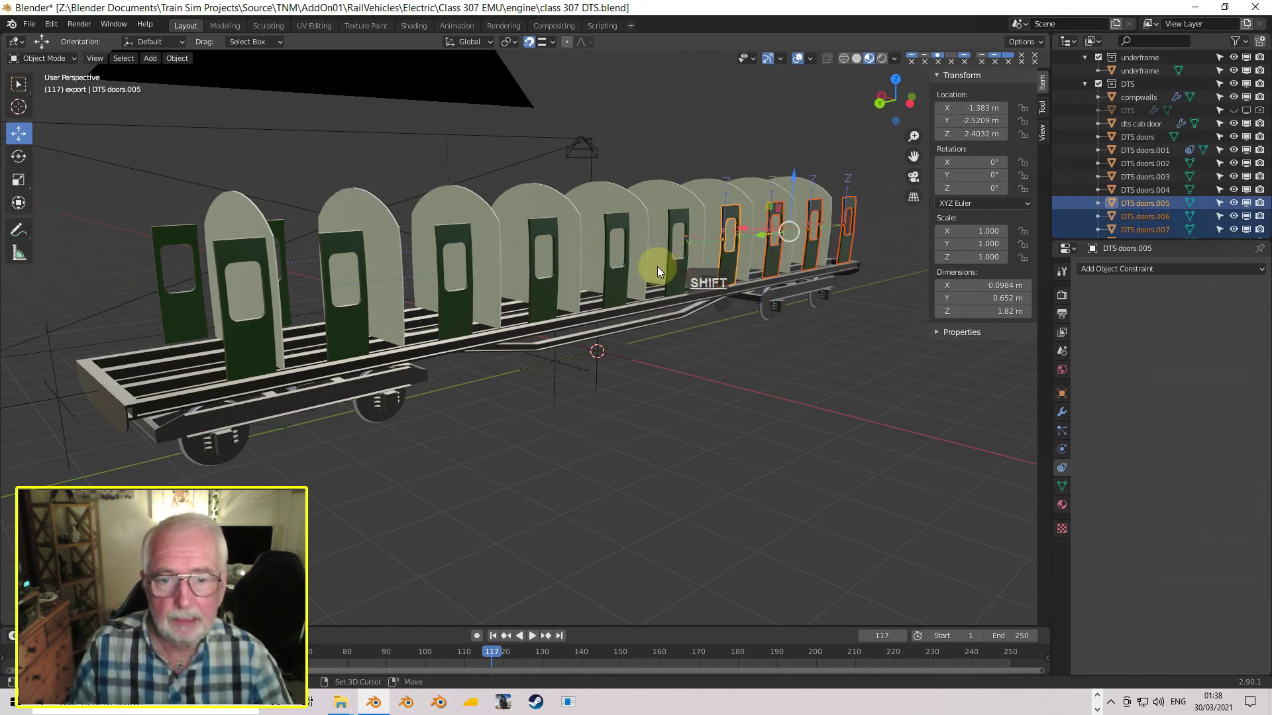
left_click(616, 271, "shift")
left_click(539, 284, "shift")
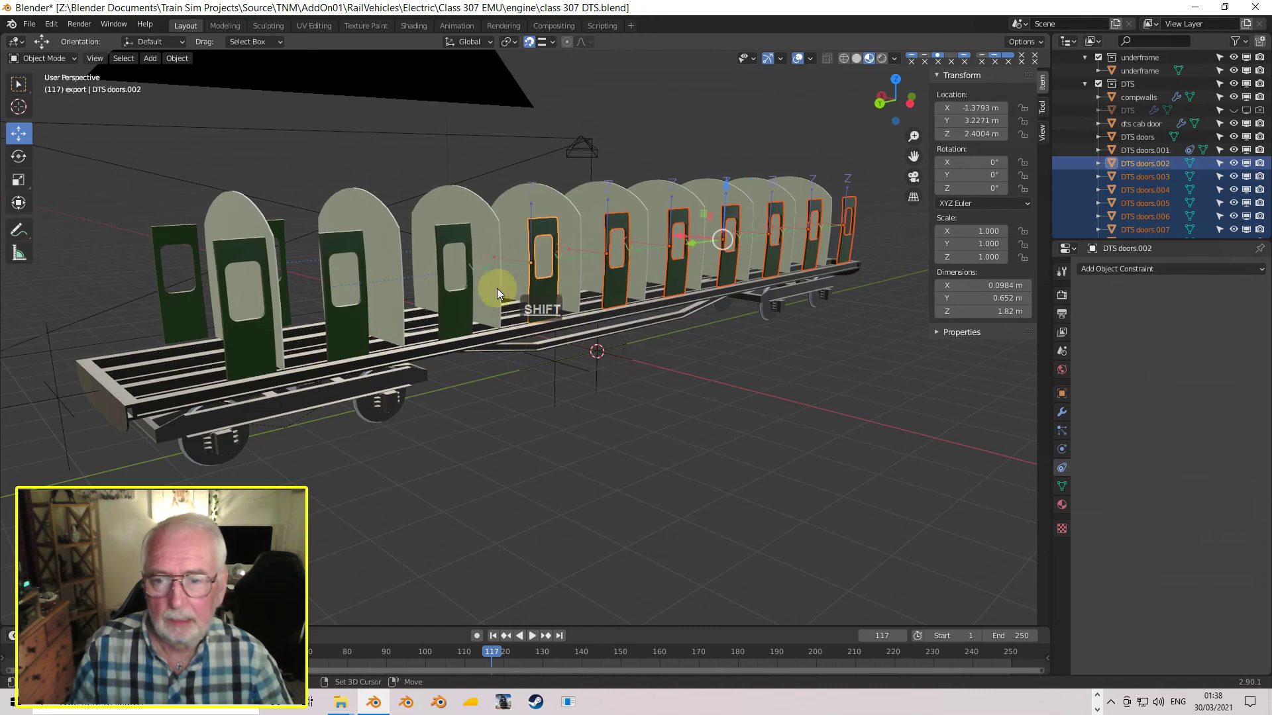
left_click(464, 296, "shift")
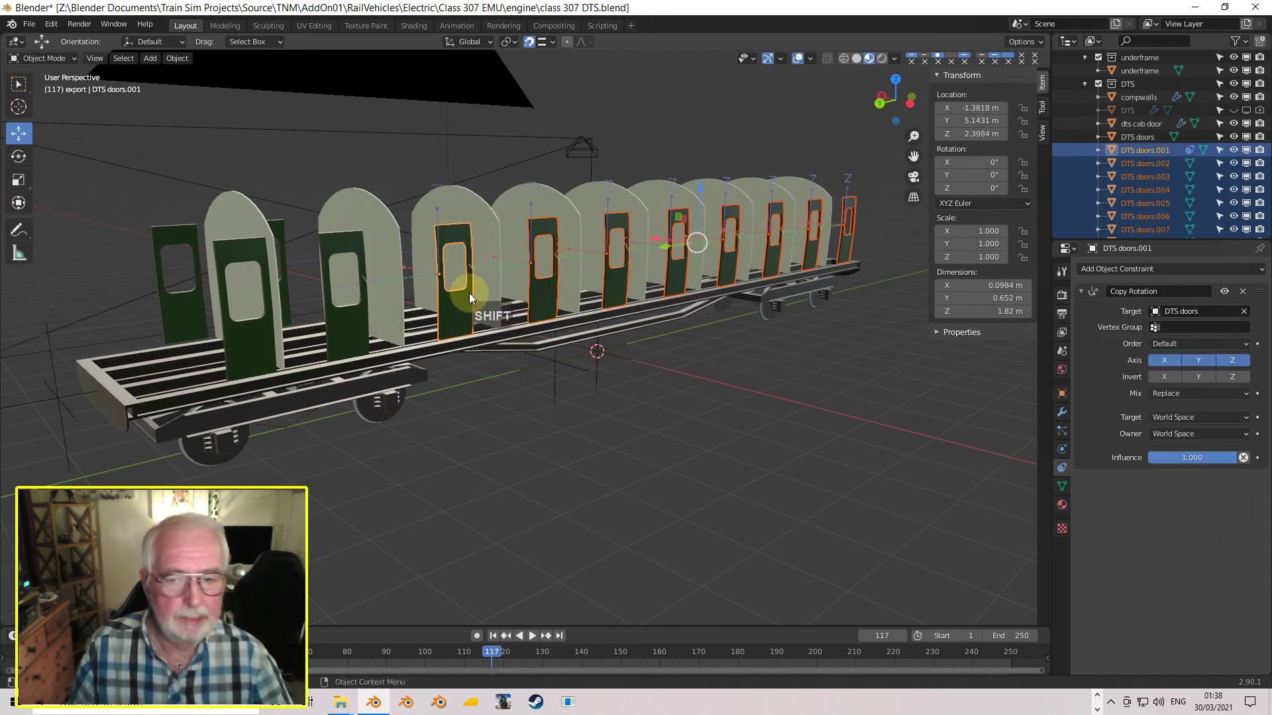
key("ctrl+c")
left_click(510, 256)
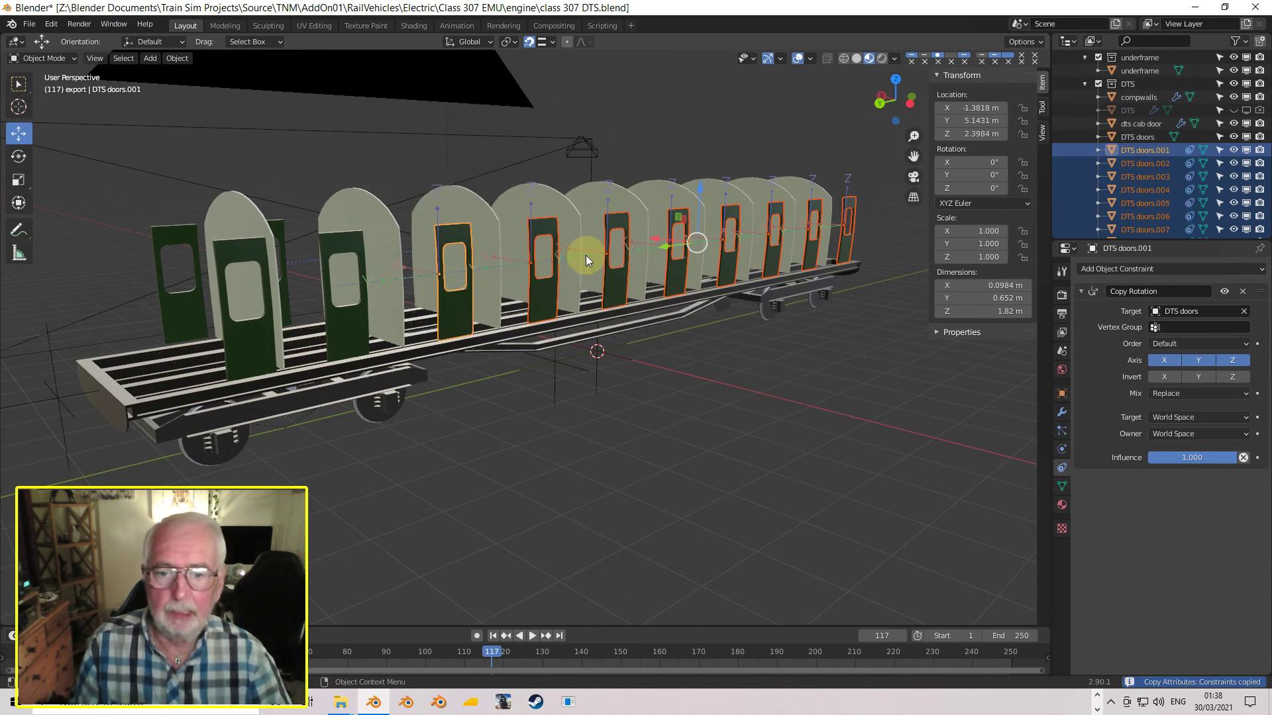
- Test the whole side by rotating DTS doors about Z to about -3.9°, and reset its Z rotation to 0°
left_click(545, 281)
left_click(368, 328)
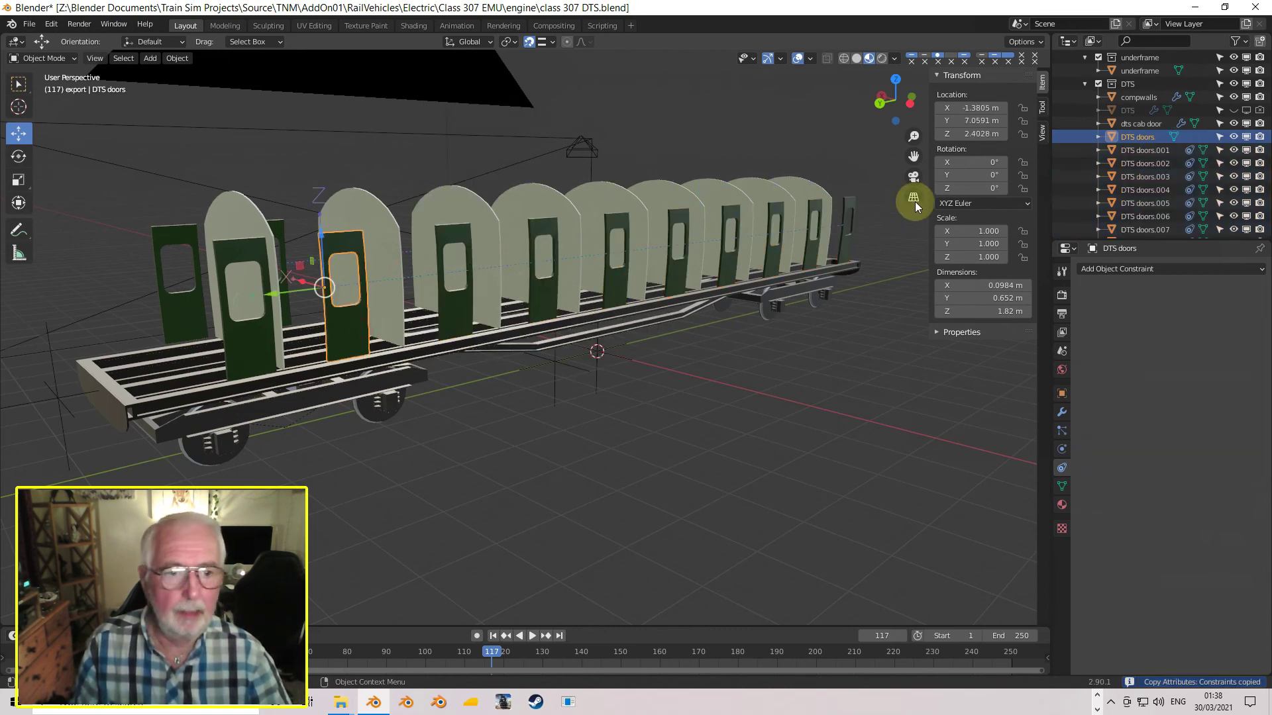
mouse_move(992, 190)
left_mouse_down()
mouse_move(1000, 215)
mouse_move(732, 247)
mouse_move(547, 245)
mouse_move(457, 265)
mouse_move(505, 245)
mouse_move(583, 265)
mouse_move(991, 192)
left_mouse_up()
left_click(989, 191)
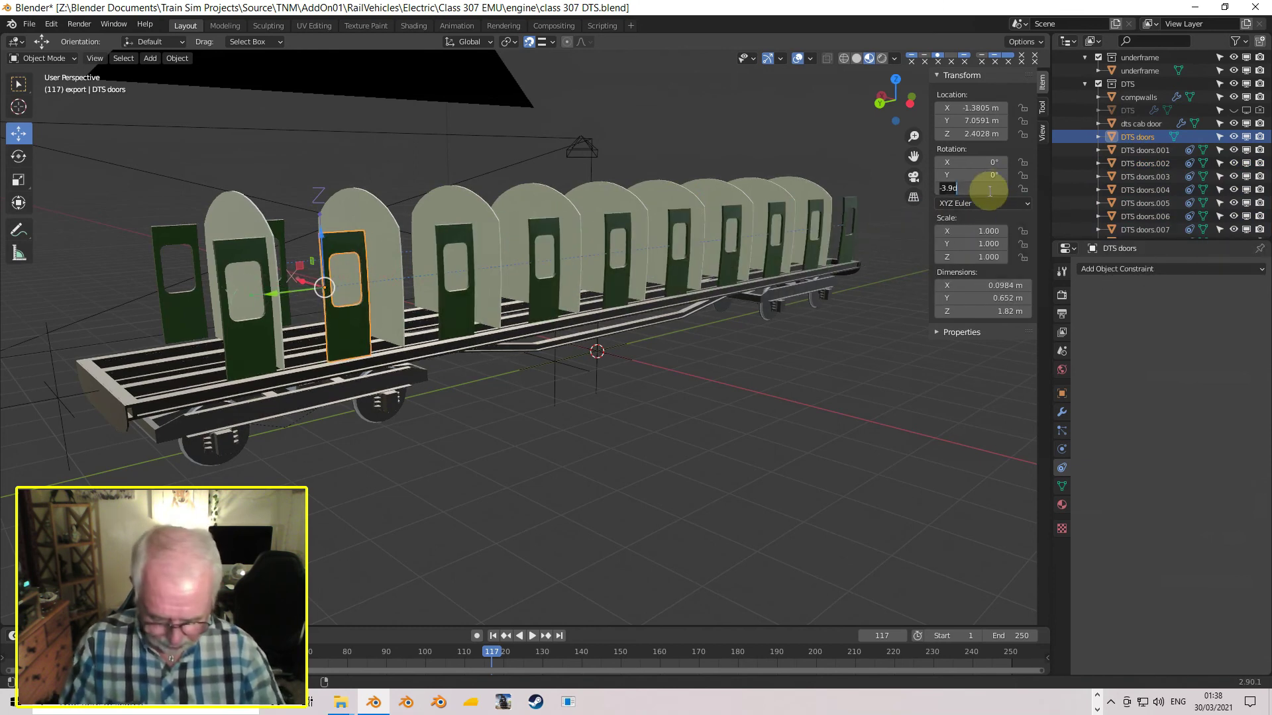
key("Return")
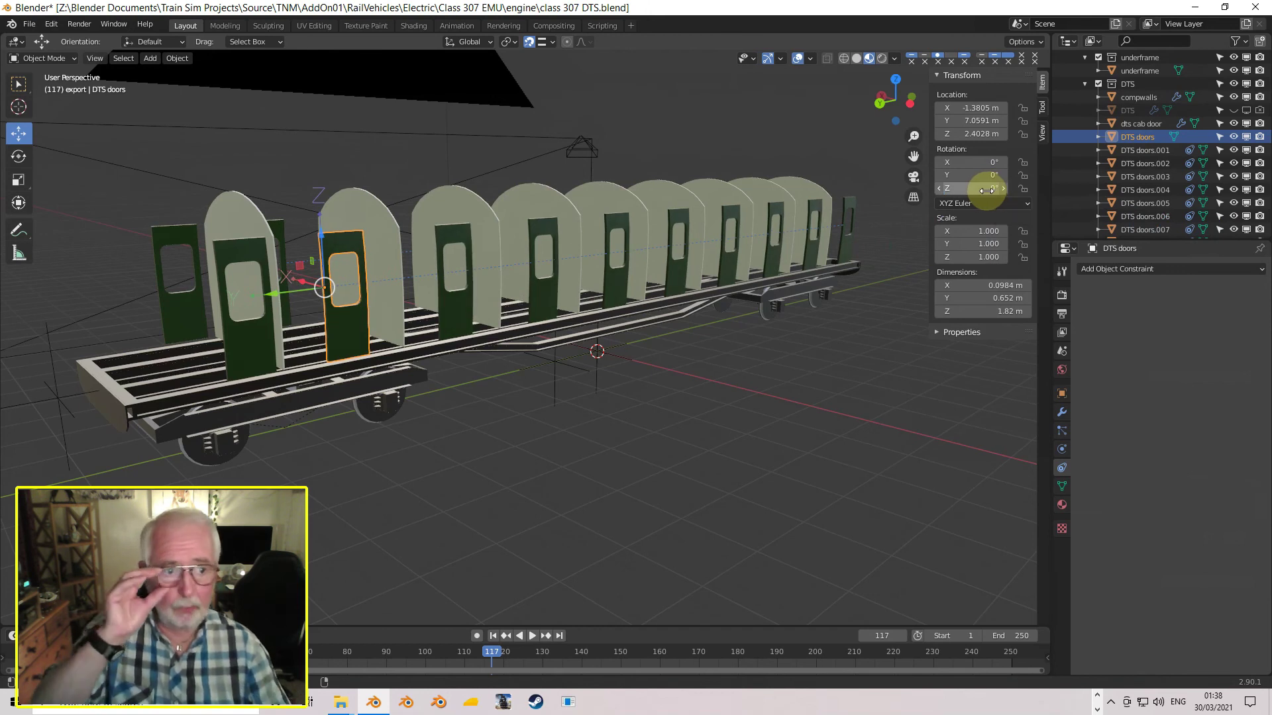
- Collapse the bogie_comp collection in the outliner and unhide the DTS coach body in the viewport
scroll(1192, 101, "up", 5)
scroll(1193, 92, "up", 8)
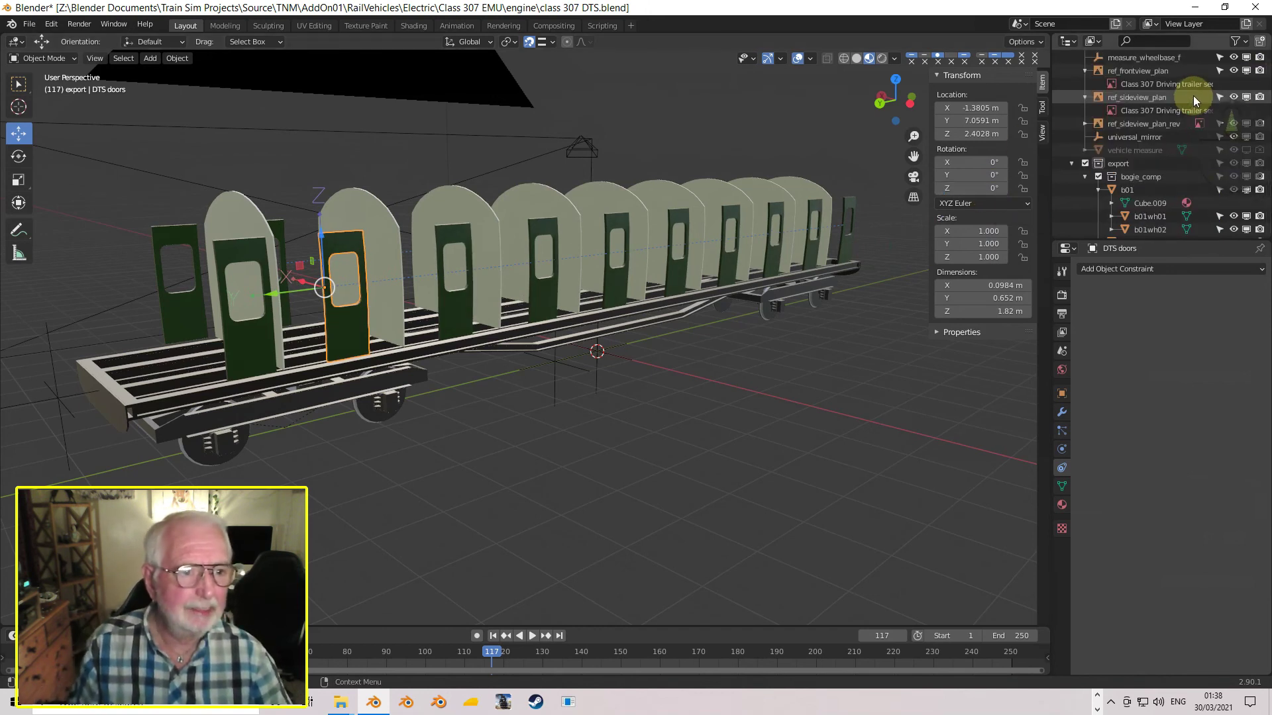
scroll(1191, 81, "down", 5)
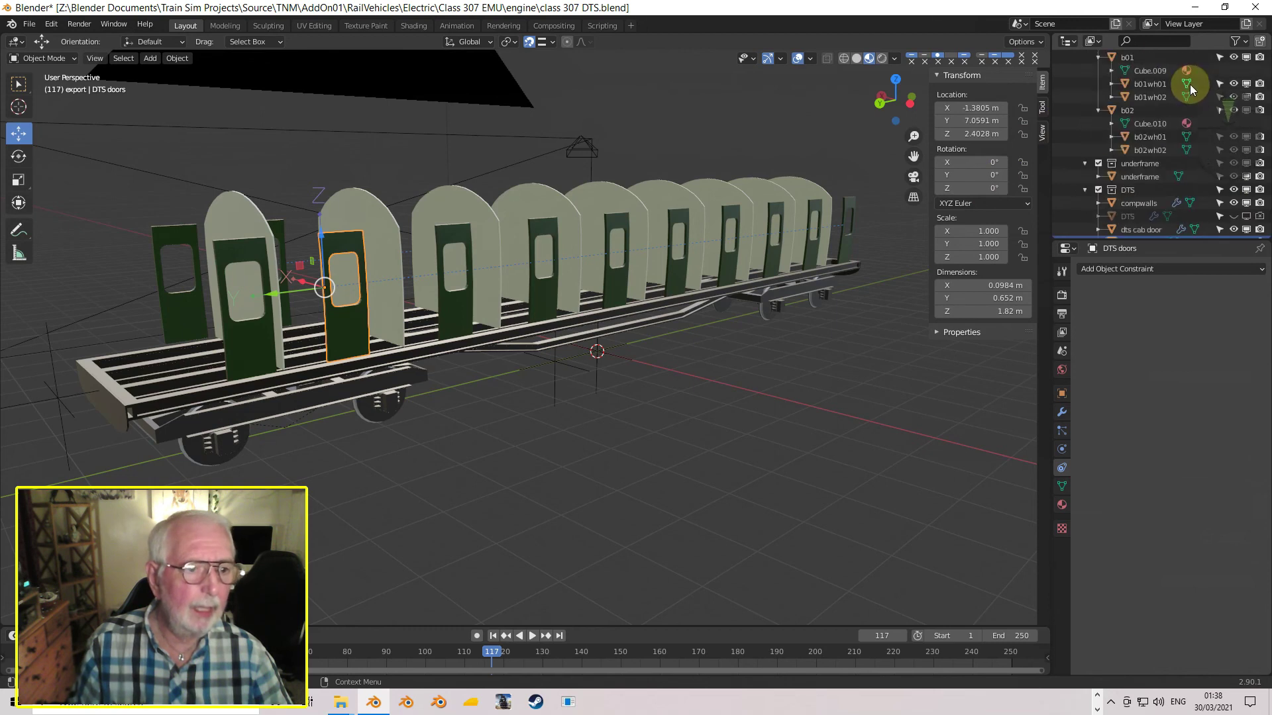
scroll(1189, 85, "up", 2)
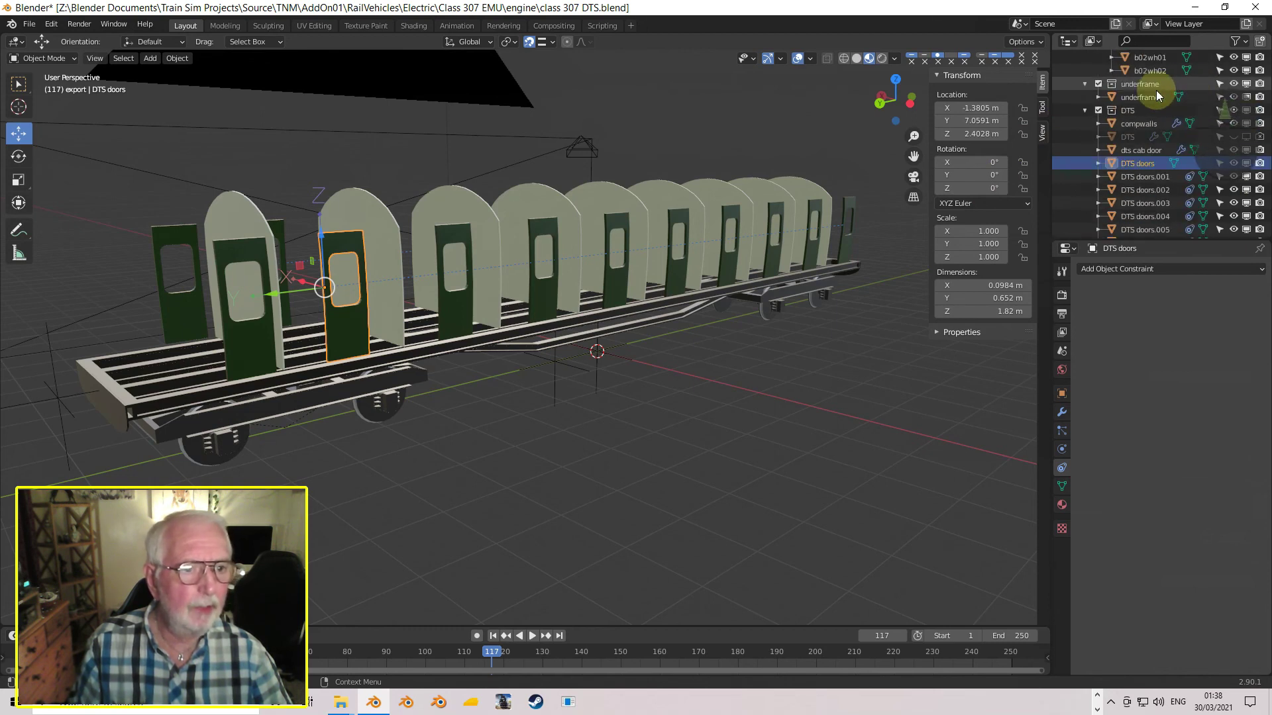
left_click(1083, 110)
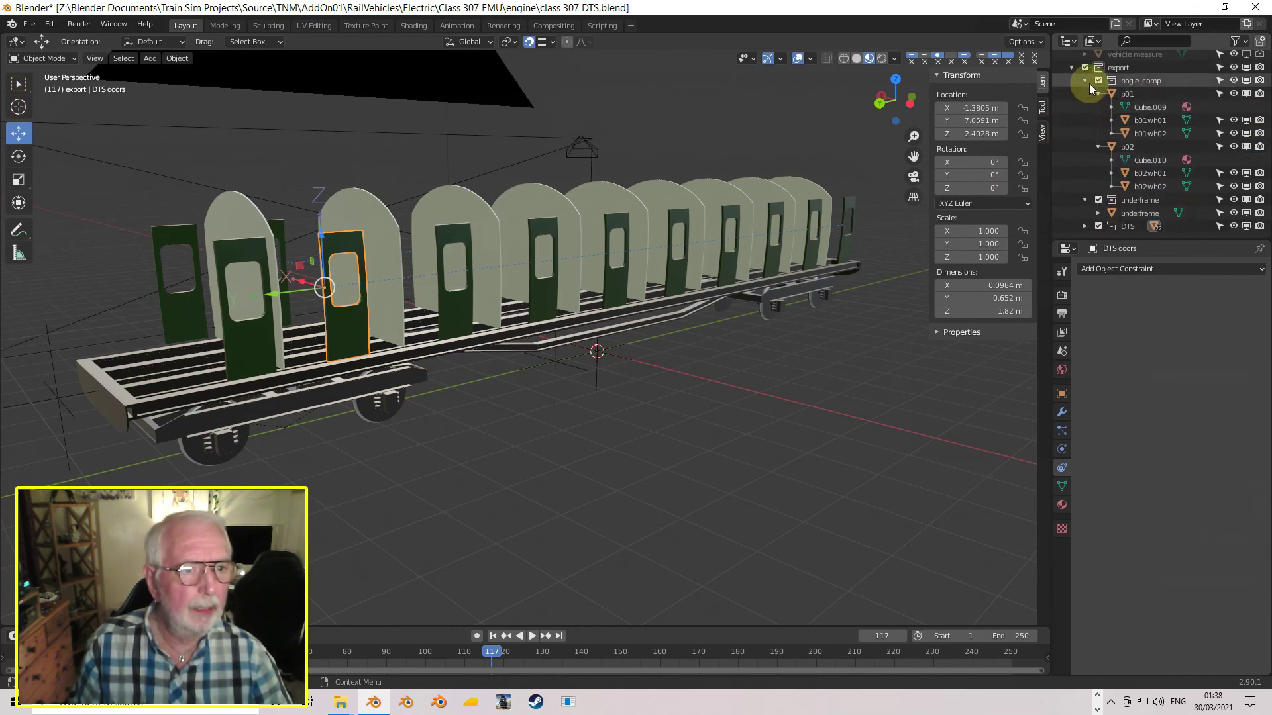
left_click(1083, 80)
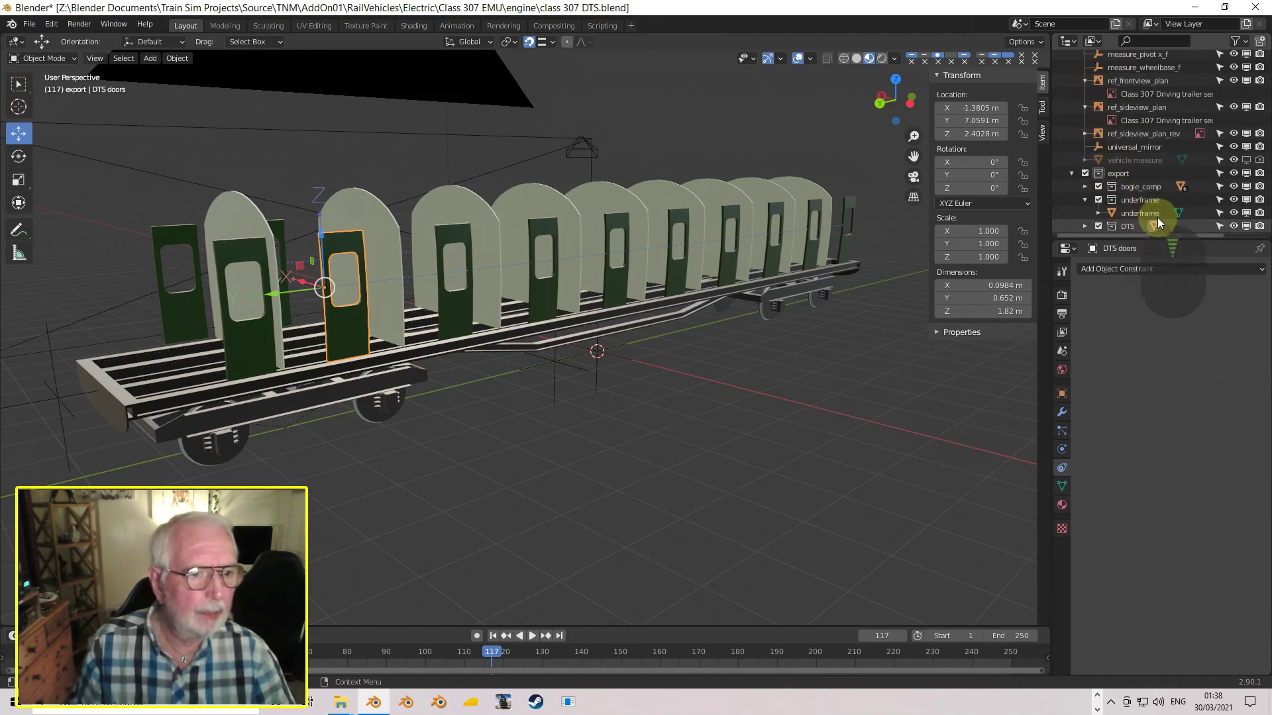
left_click(1085, 227)
scroll(1156, 183, "down", 3)
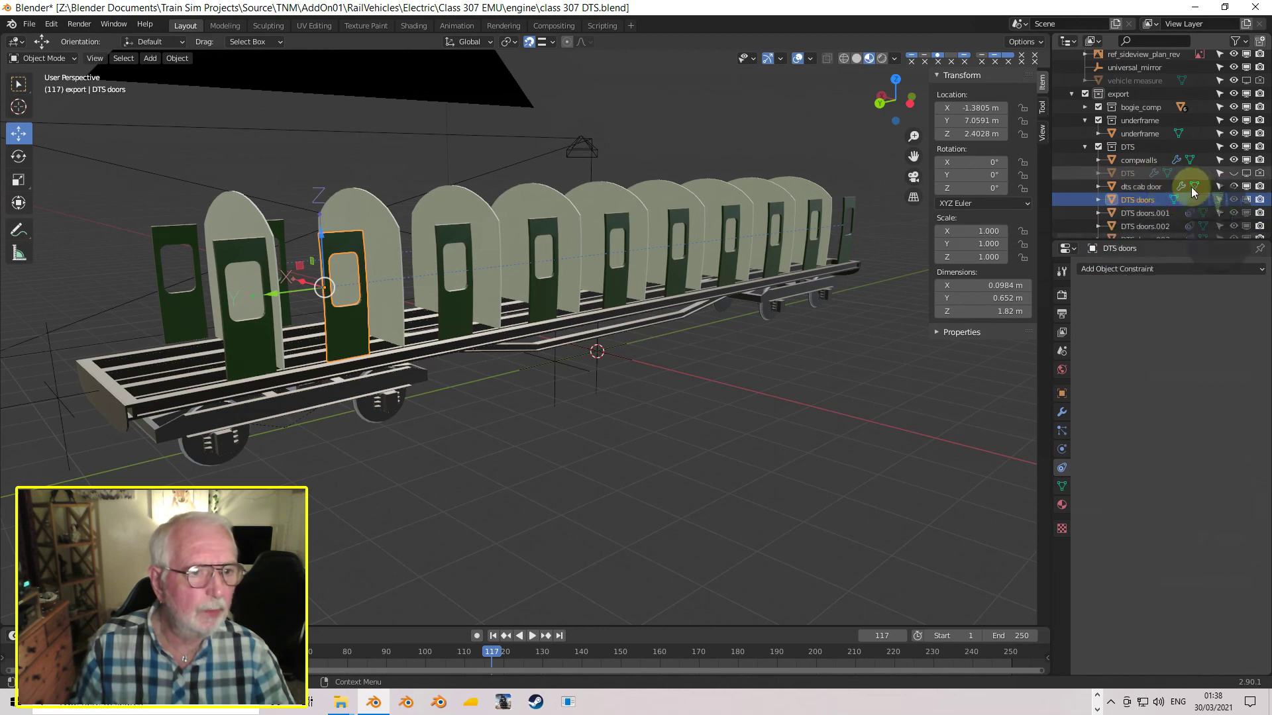
left_click(1246, 173)
- Swing open the passenger doors on the DTS doors side by rotating DTS doors about Z to about -29.7°
middle_click_drag(347, 185, 387, 183)
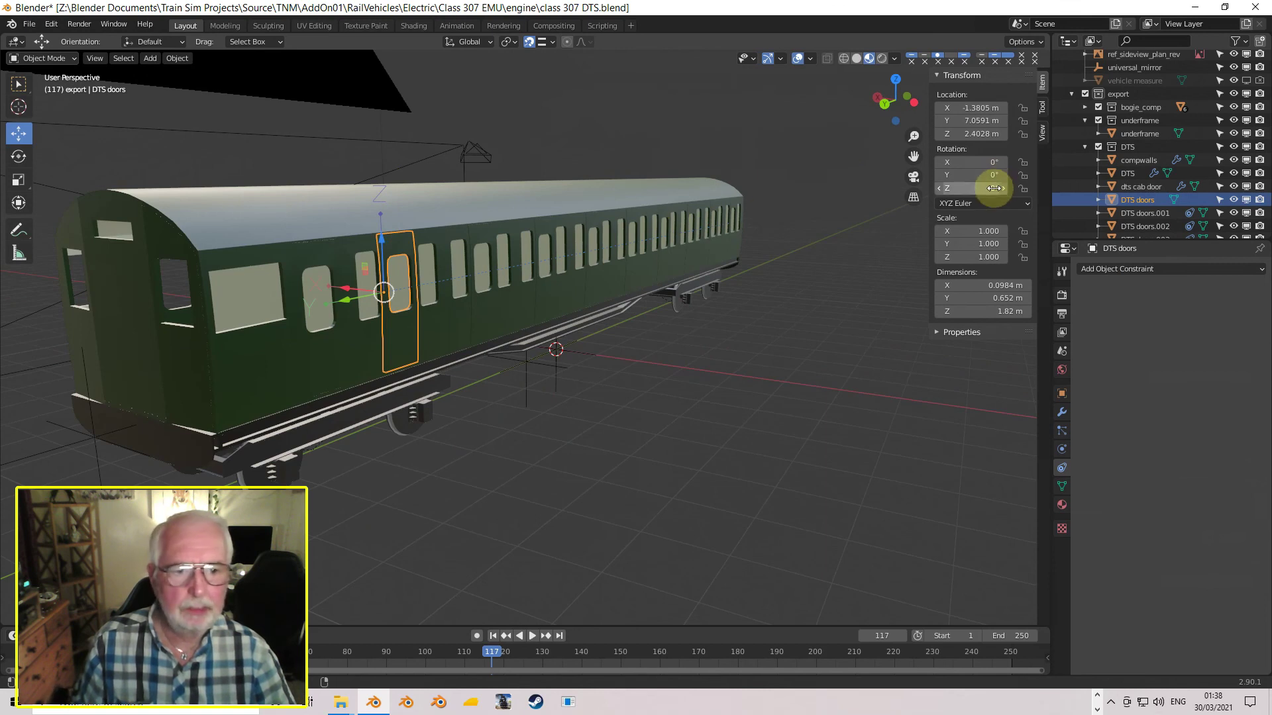
mouse_move(987, 188)
left_mouse_down()
mouse_move(844, 205)
mouse_move(503, 212)
mouse_move(1060, 205)
mouse_move(772, 213)
mouse_move(823, 227)
mouse_move(1004, 191)
left_mouse_up()
middle_click_drag(896, 190, 861, 174)
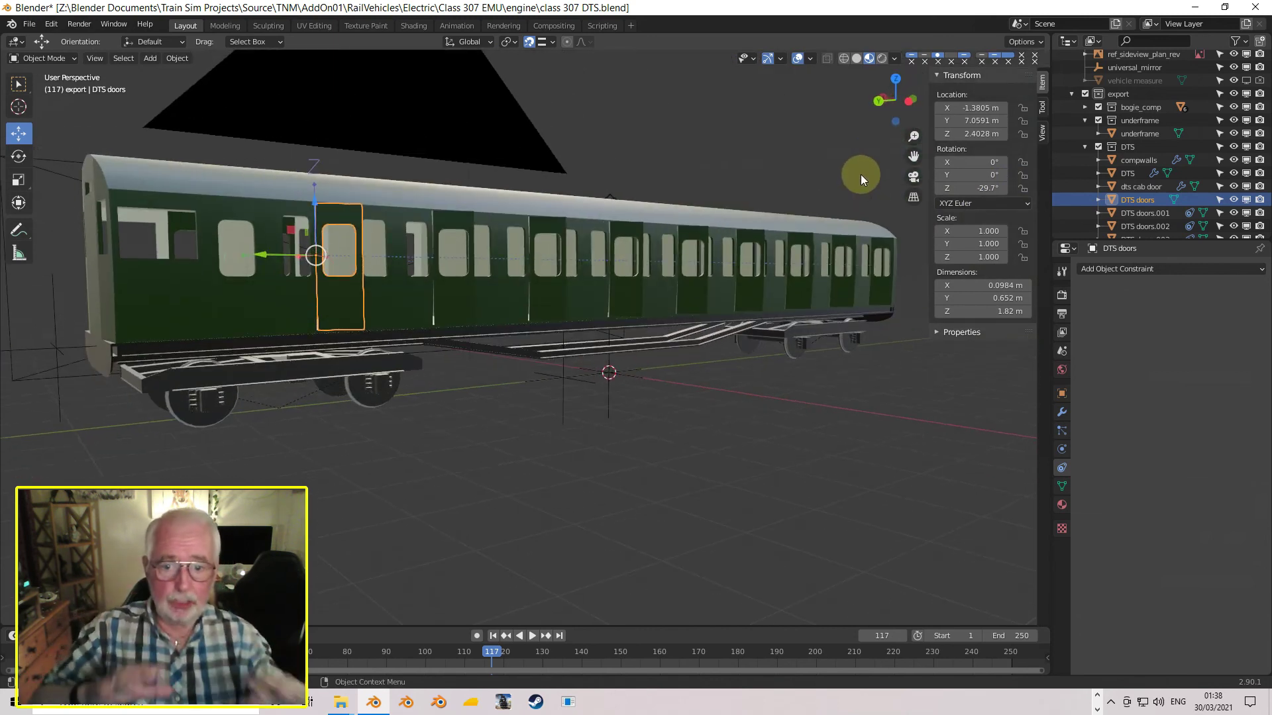
- Swing open the other side's passenger doors by rotating DTS doors.009 about Z to about 31.2°
middle_click_drag(708, 269, 820, 281)
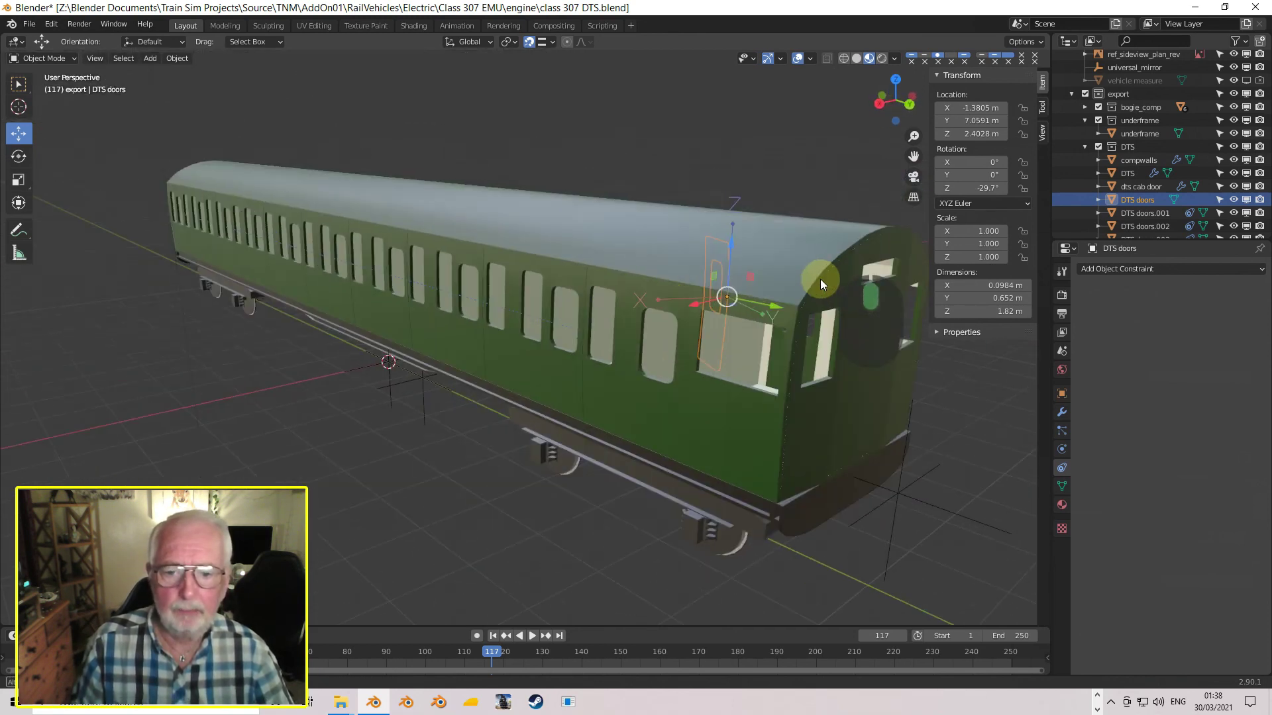
left_click(617, 391)
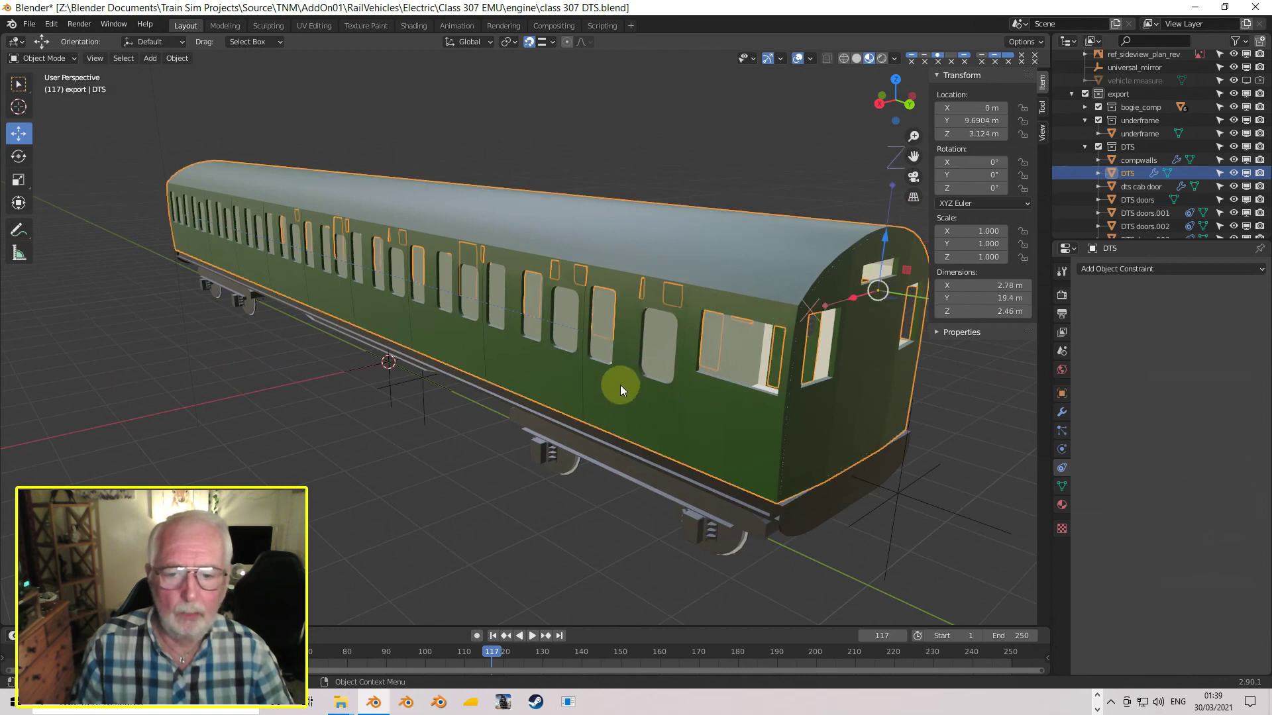
left_click(606, 387)
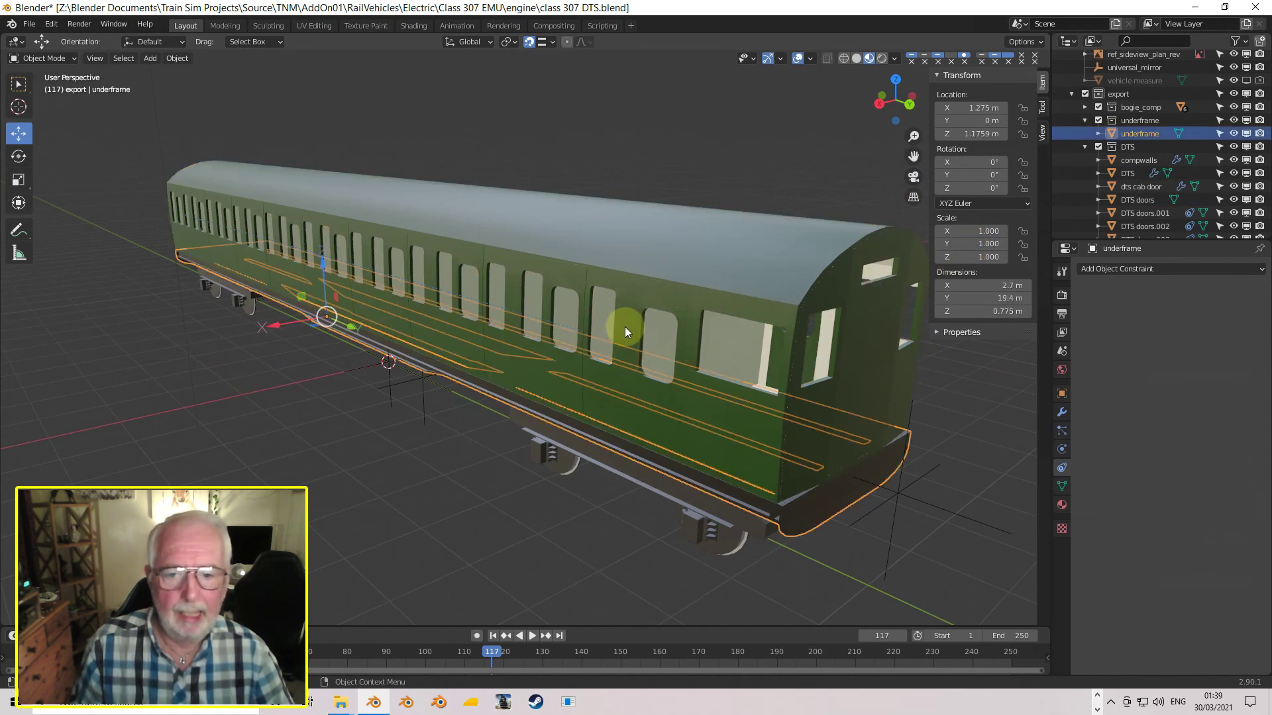
left_click(580, 281)
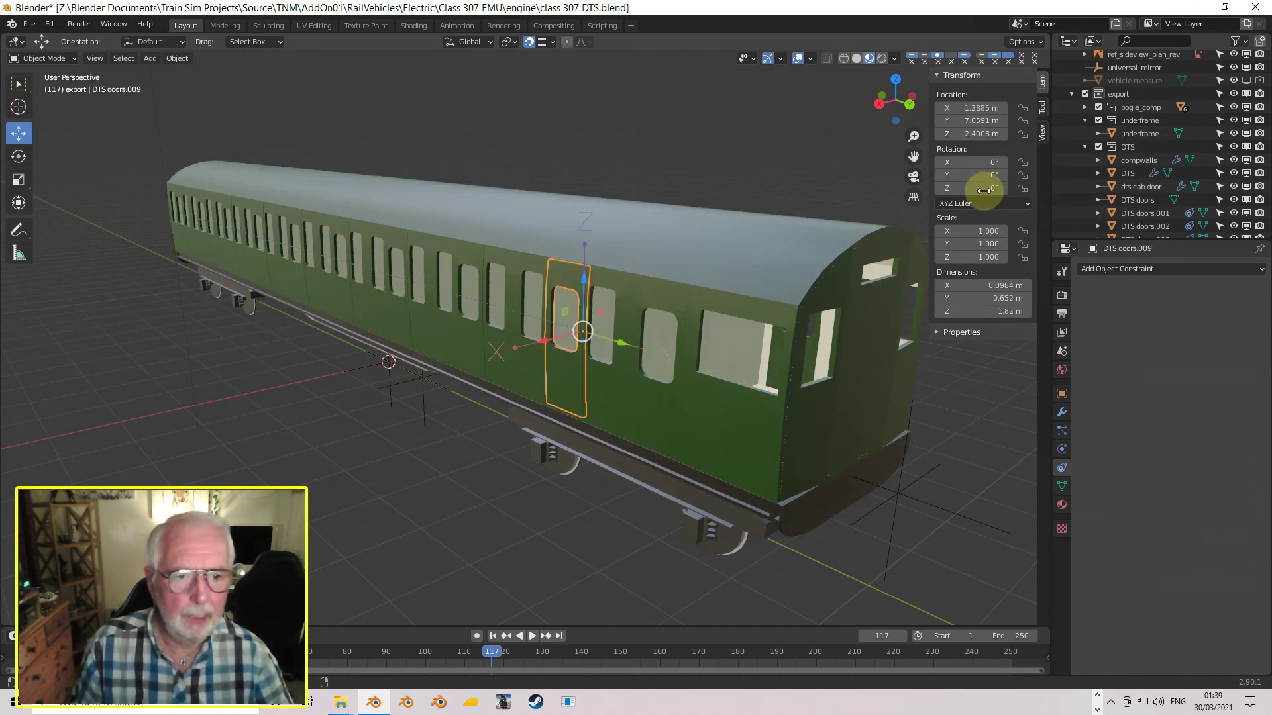
left_click_drag(970, 188, 1005, 188)
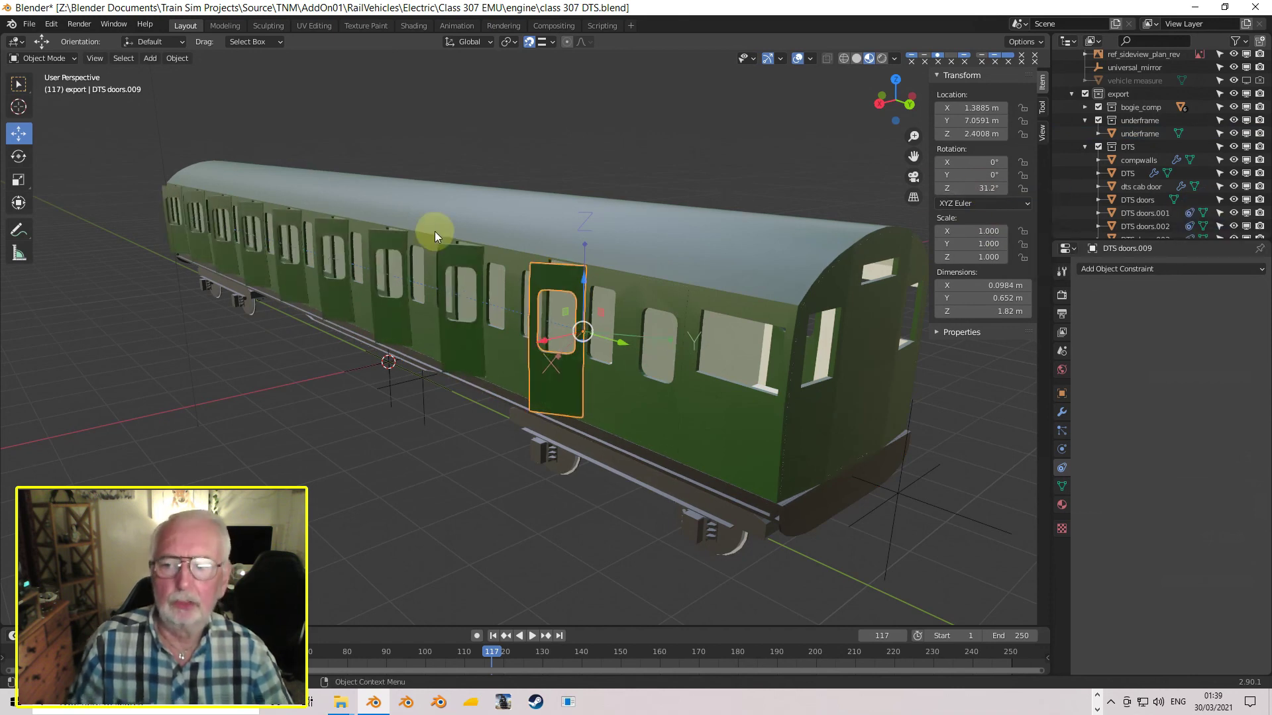